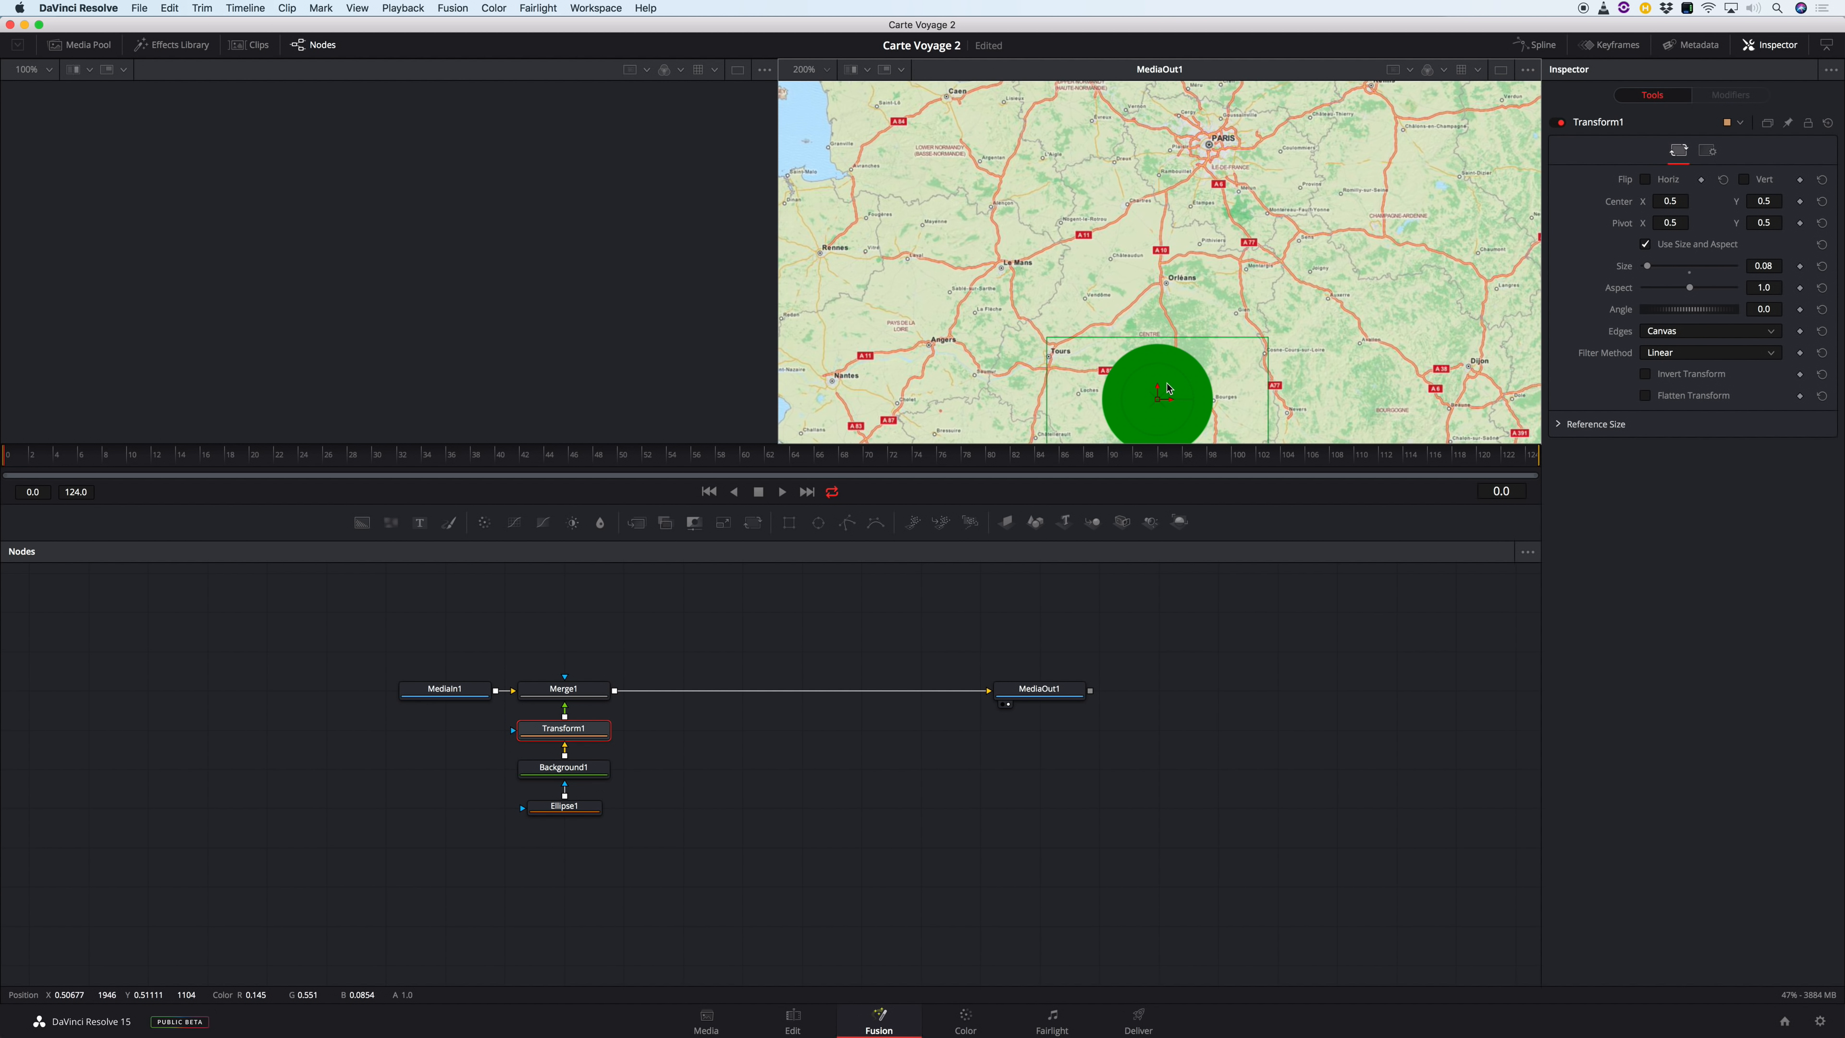
# Move the green circle up to Paris's latitude on the map and set Transform1's size to 0.02.
pyautogui.moveTo(1160, 394); pyautogui.dragTo(1208, 145)
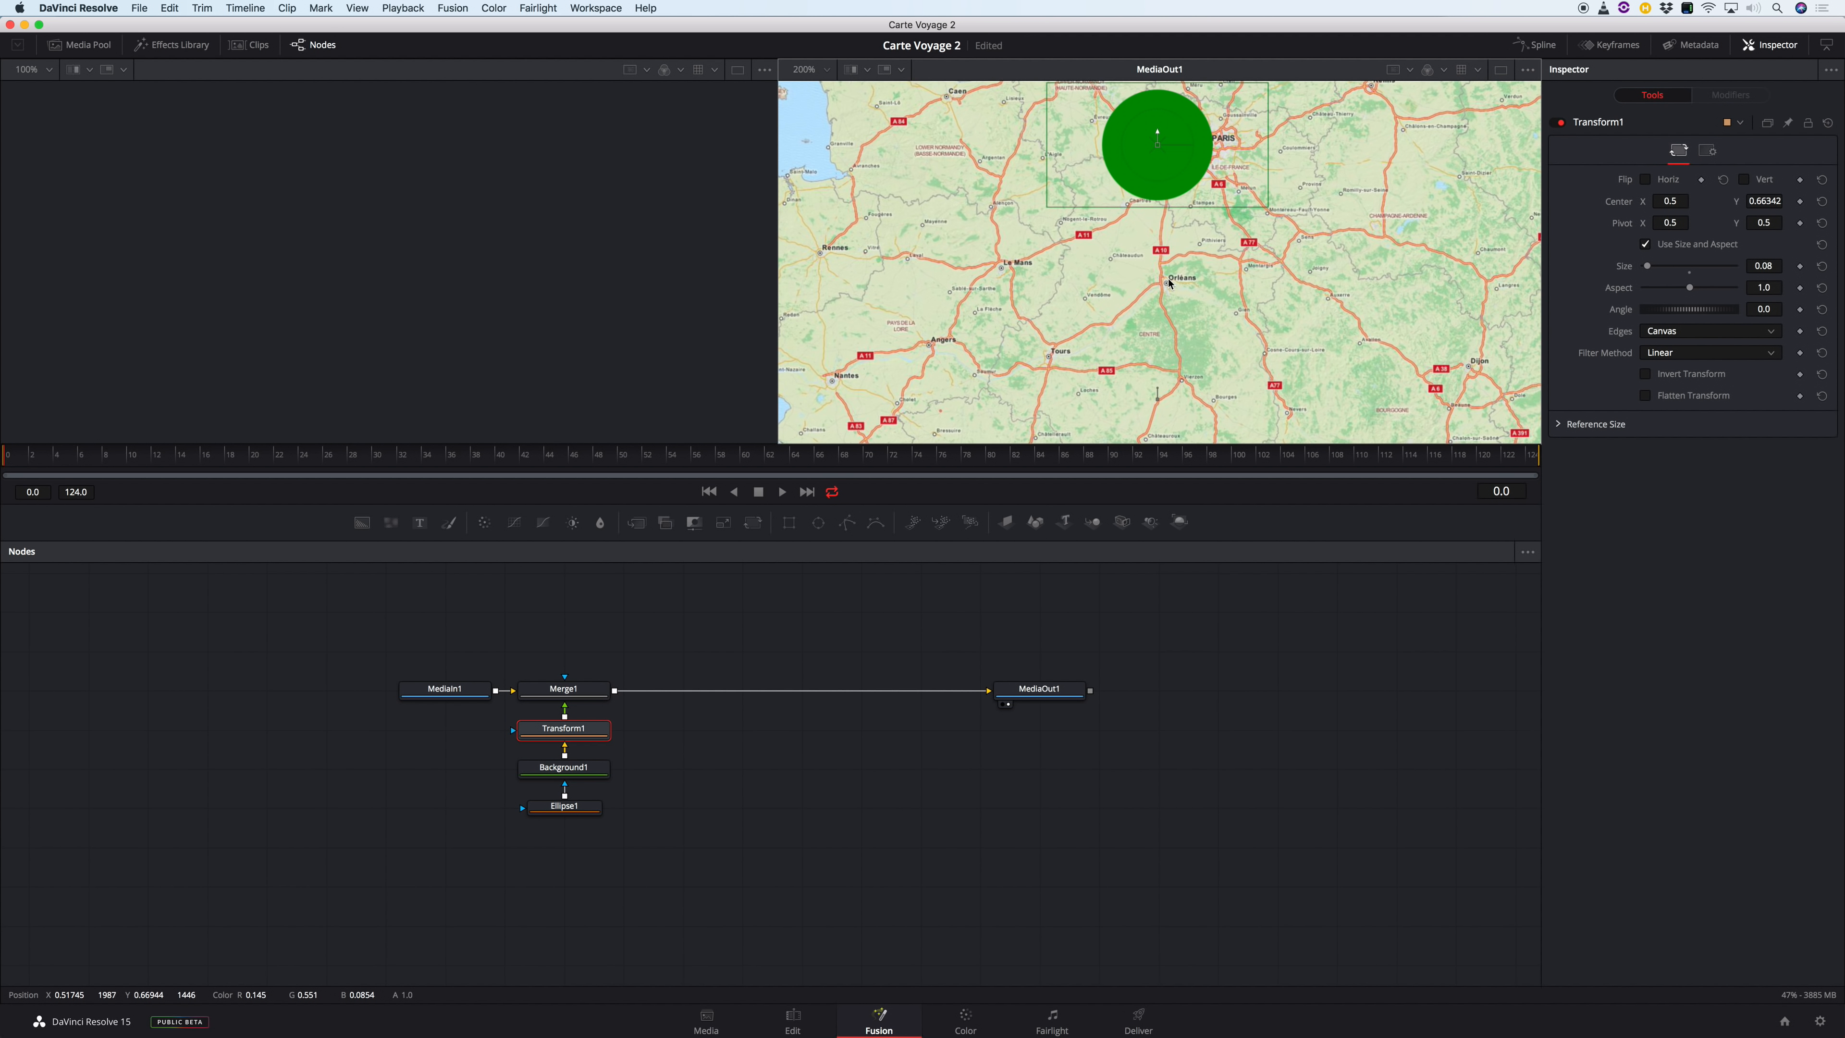
pyautogui.click(1777, 266)
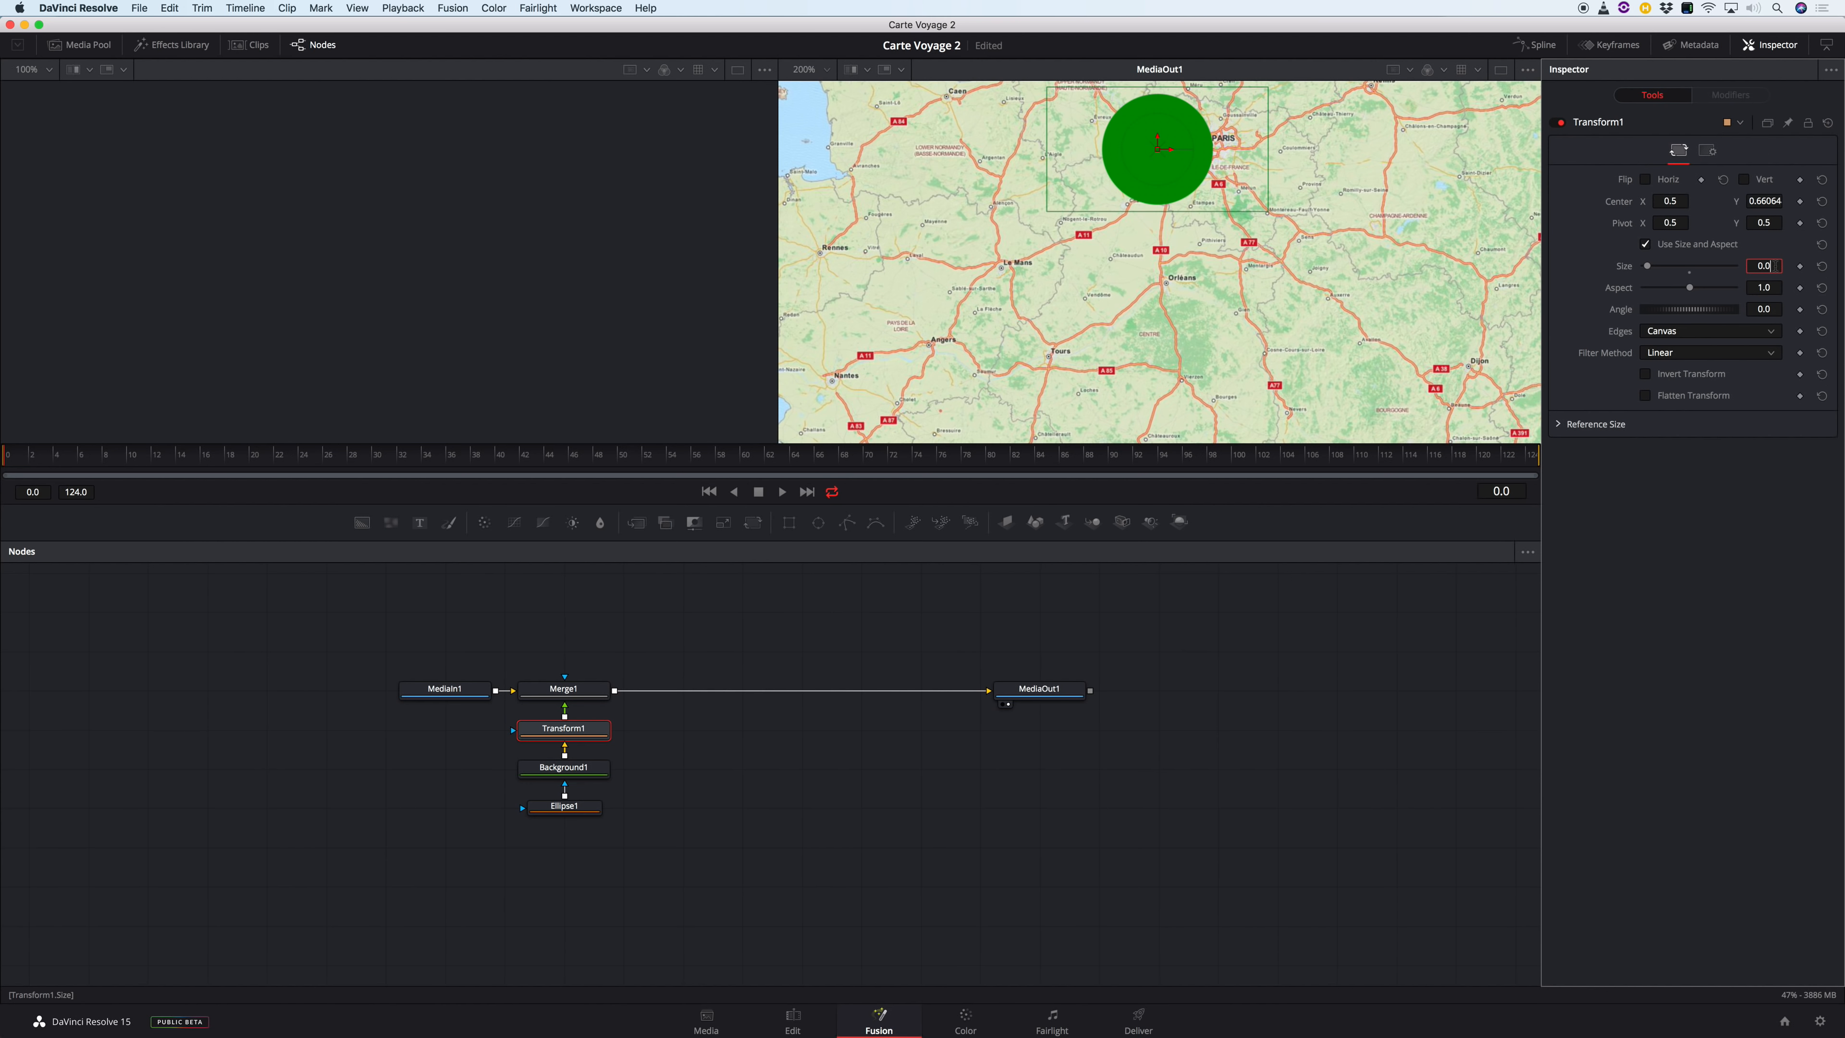
pyautogui.write('0.04')
pyautogui.press('Tab')
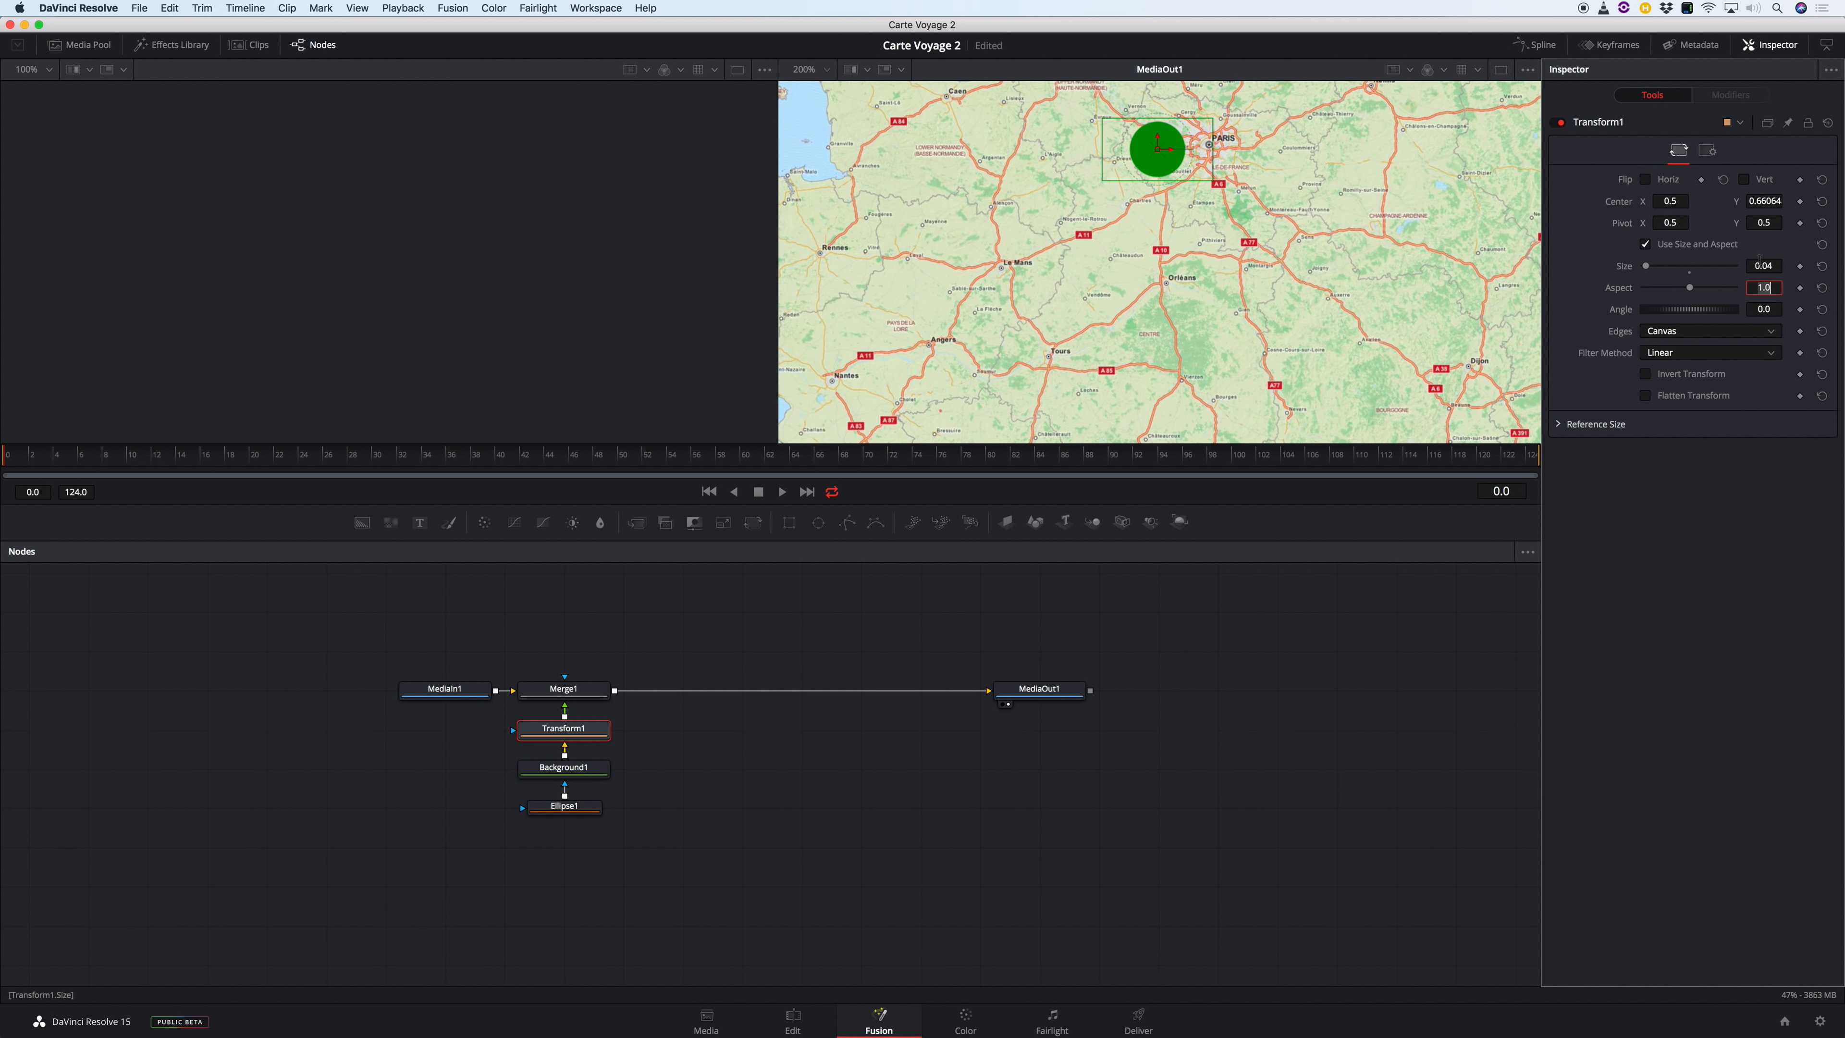
pyautogui.click(1776, 266)
pyautogui.write('2')
pyautogui.press('Tab')
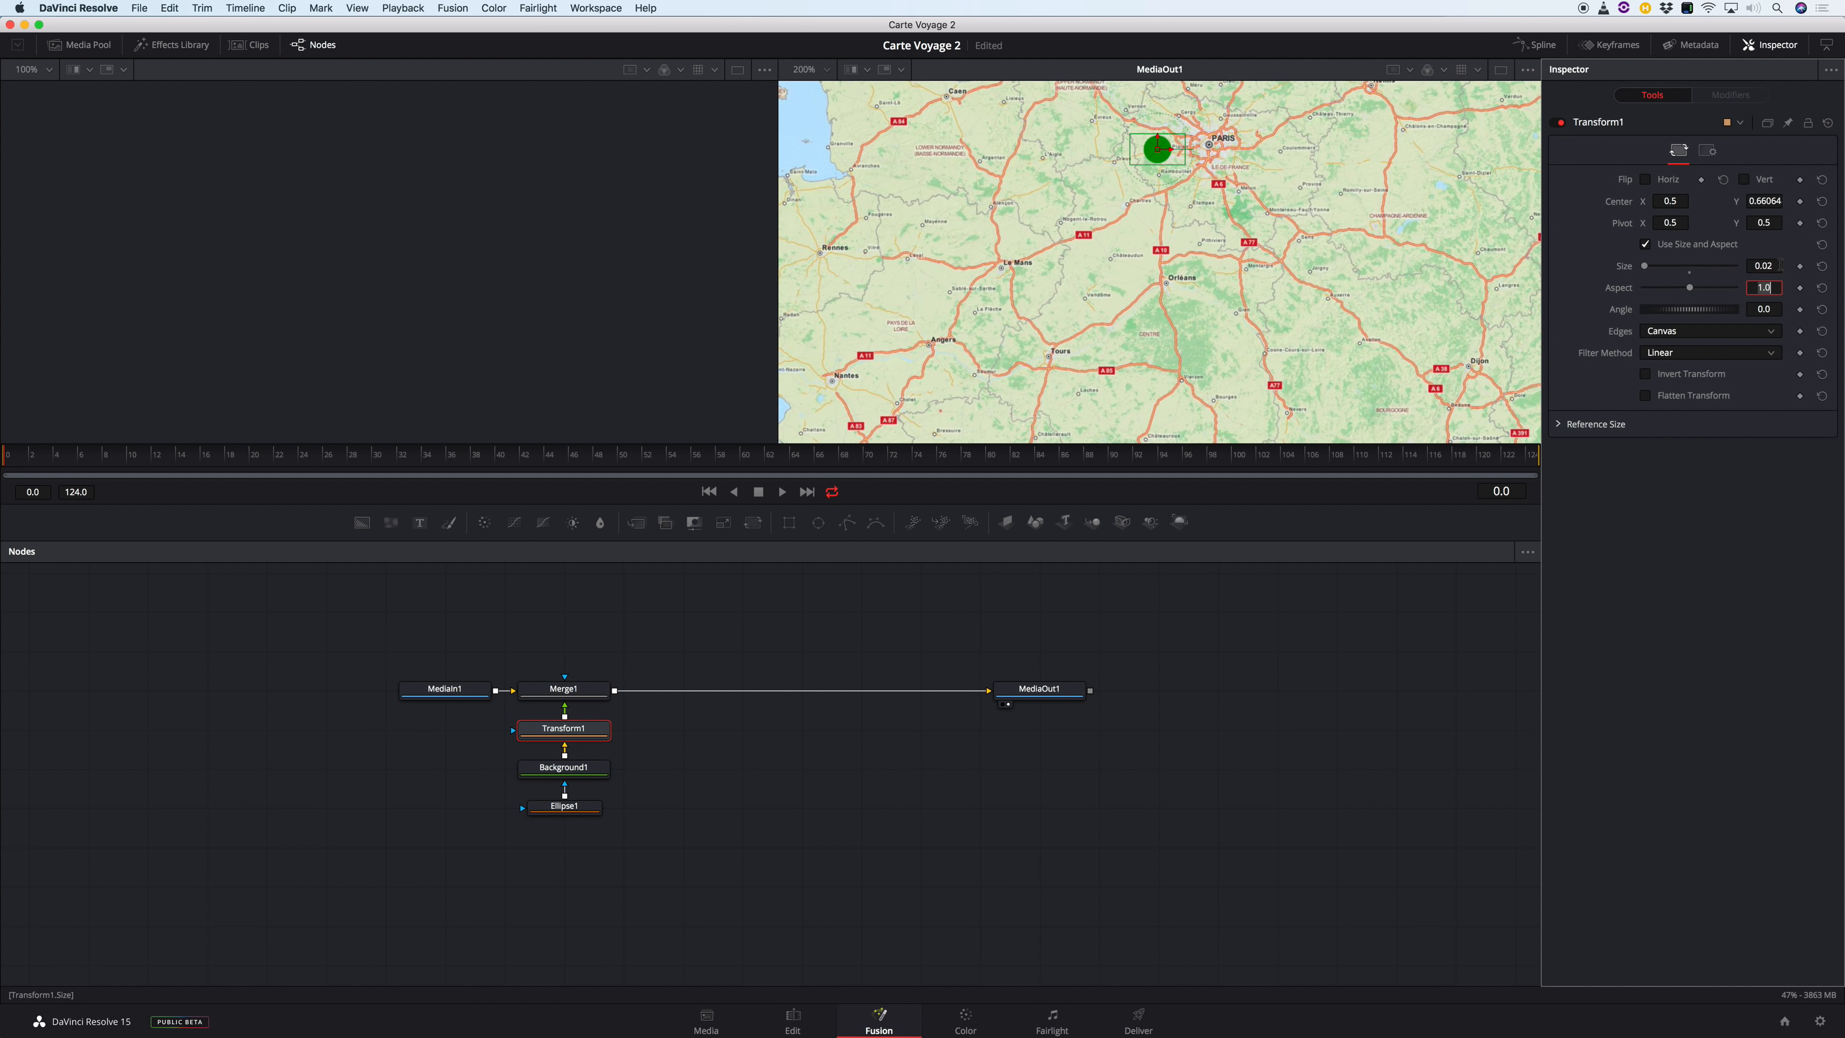
# Centre the green circle on Paris and shrink the Ellipse1 mask to about 0.25 in width and height.
pyautogui.moveTo(1158, 149); pyautogui.dragTo(1206, 136)
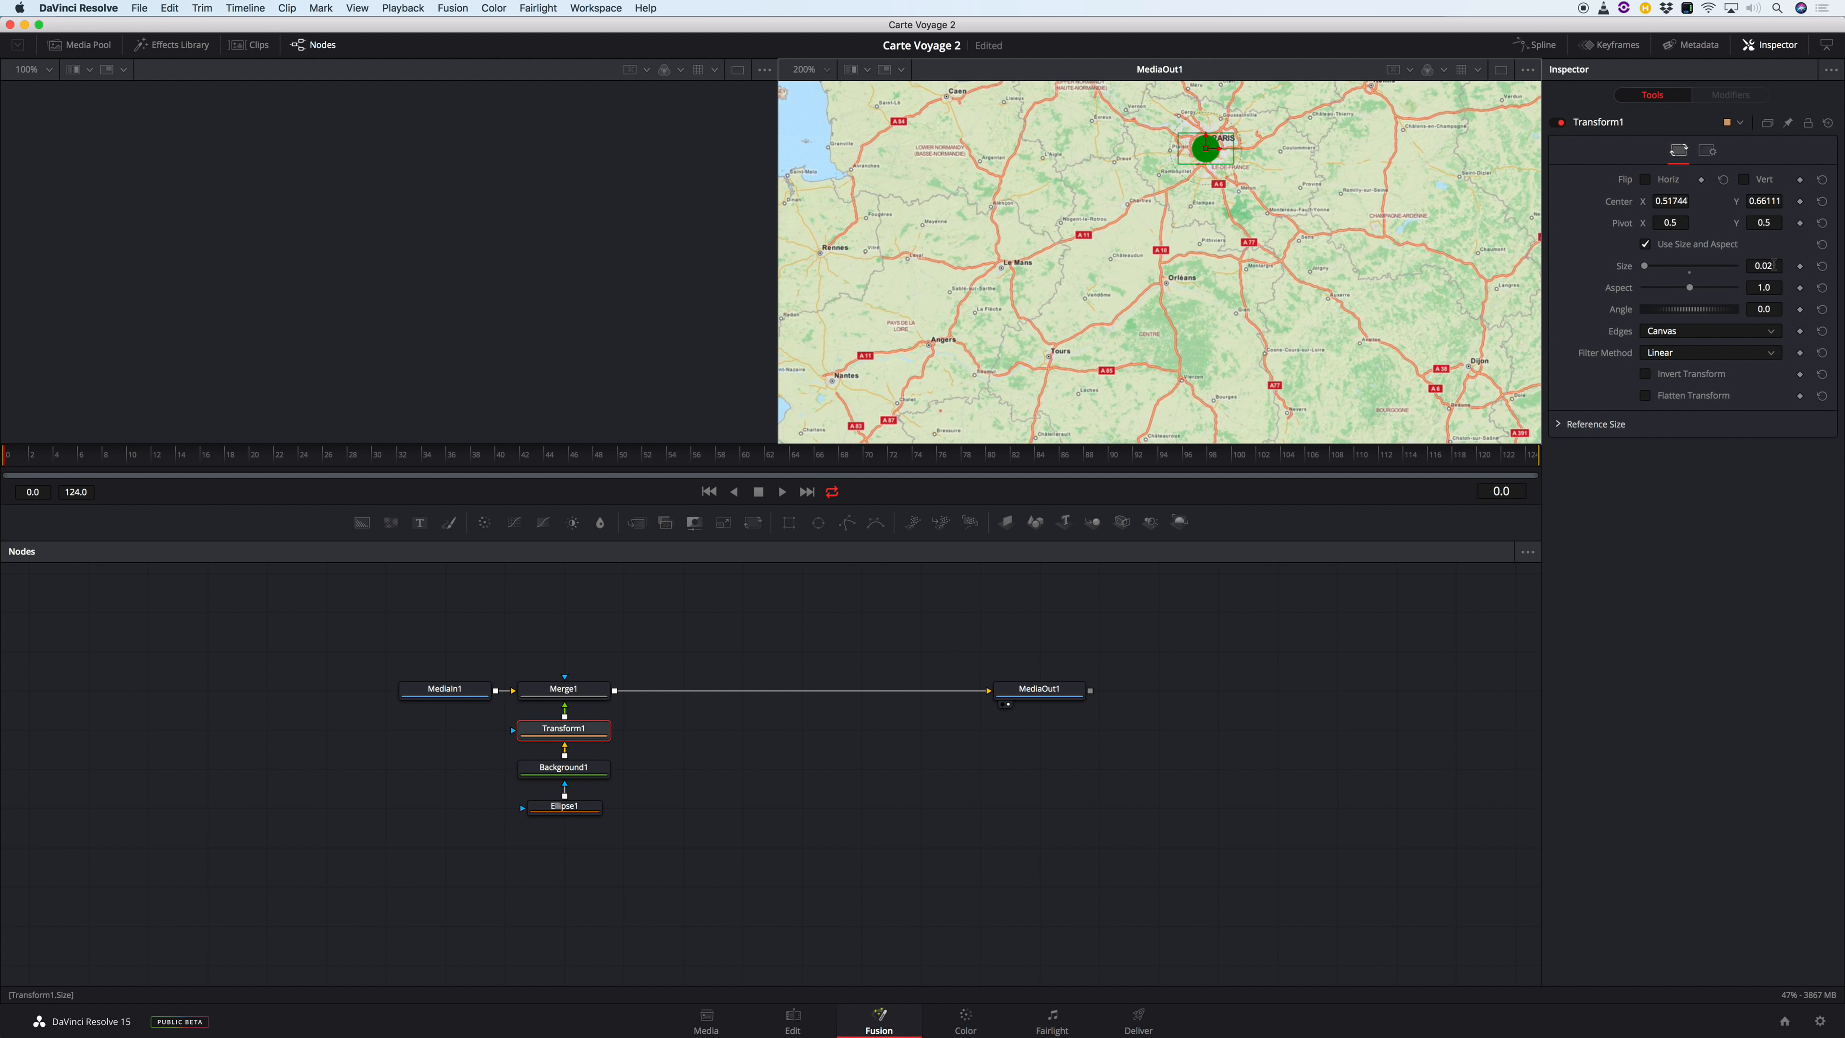
pyautogui.click(577, 813)
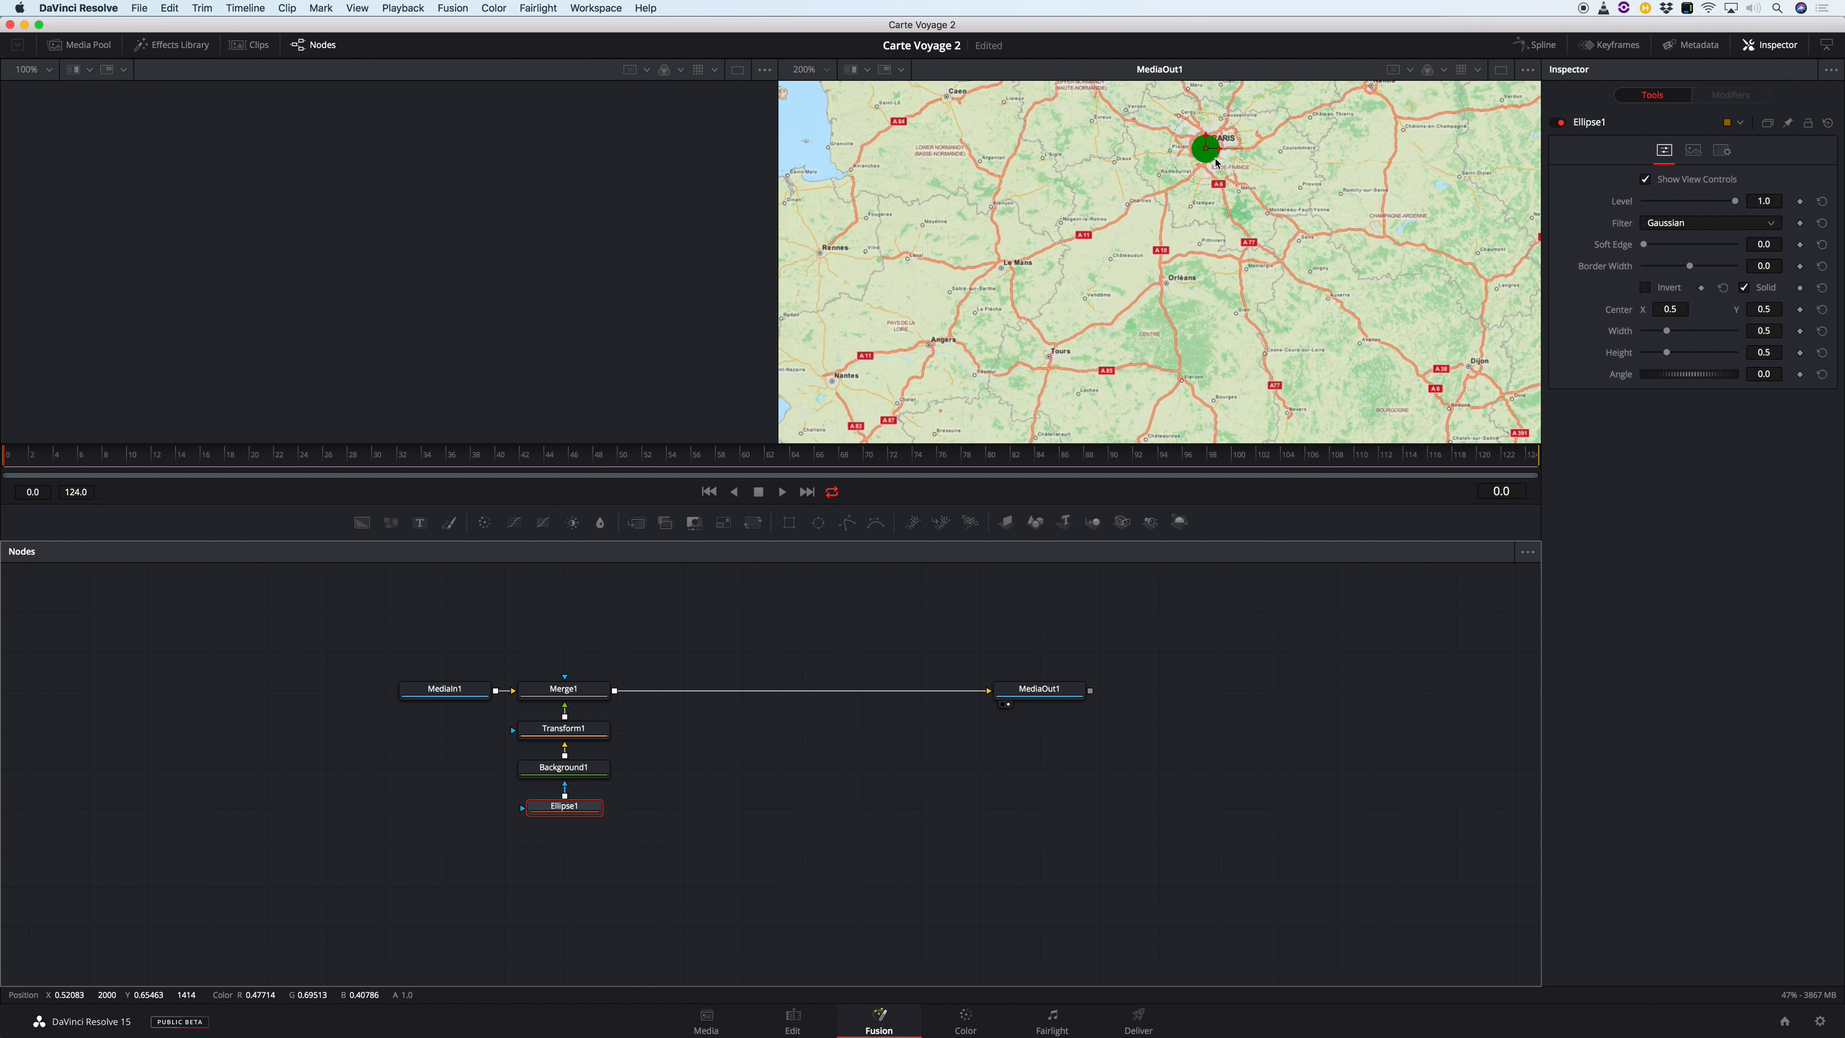
pyautogui.moveTo(1216, 164); pyautogui.dragTo(1209, 158)
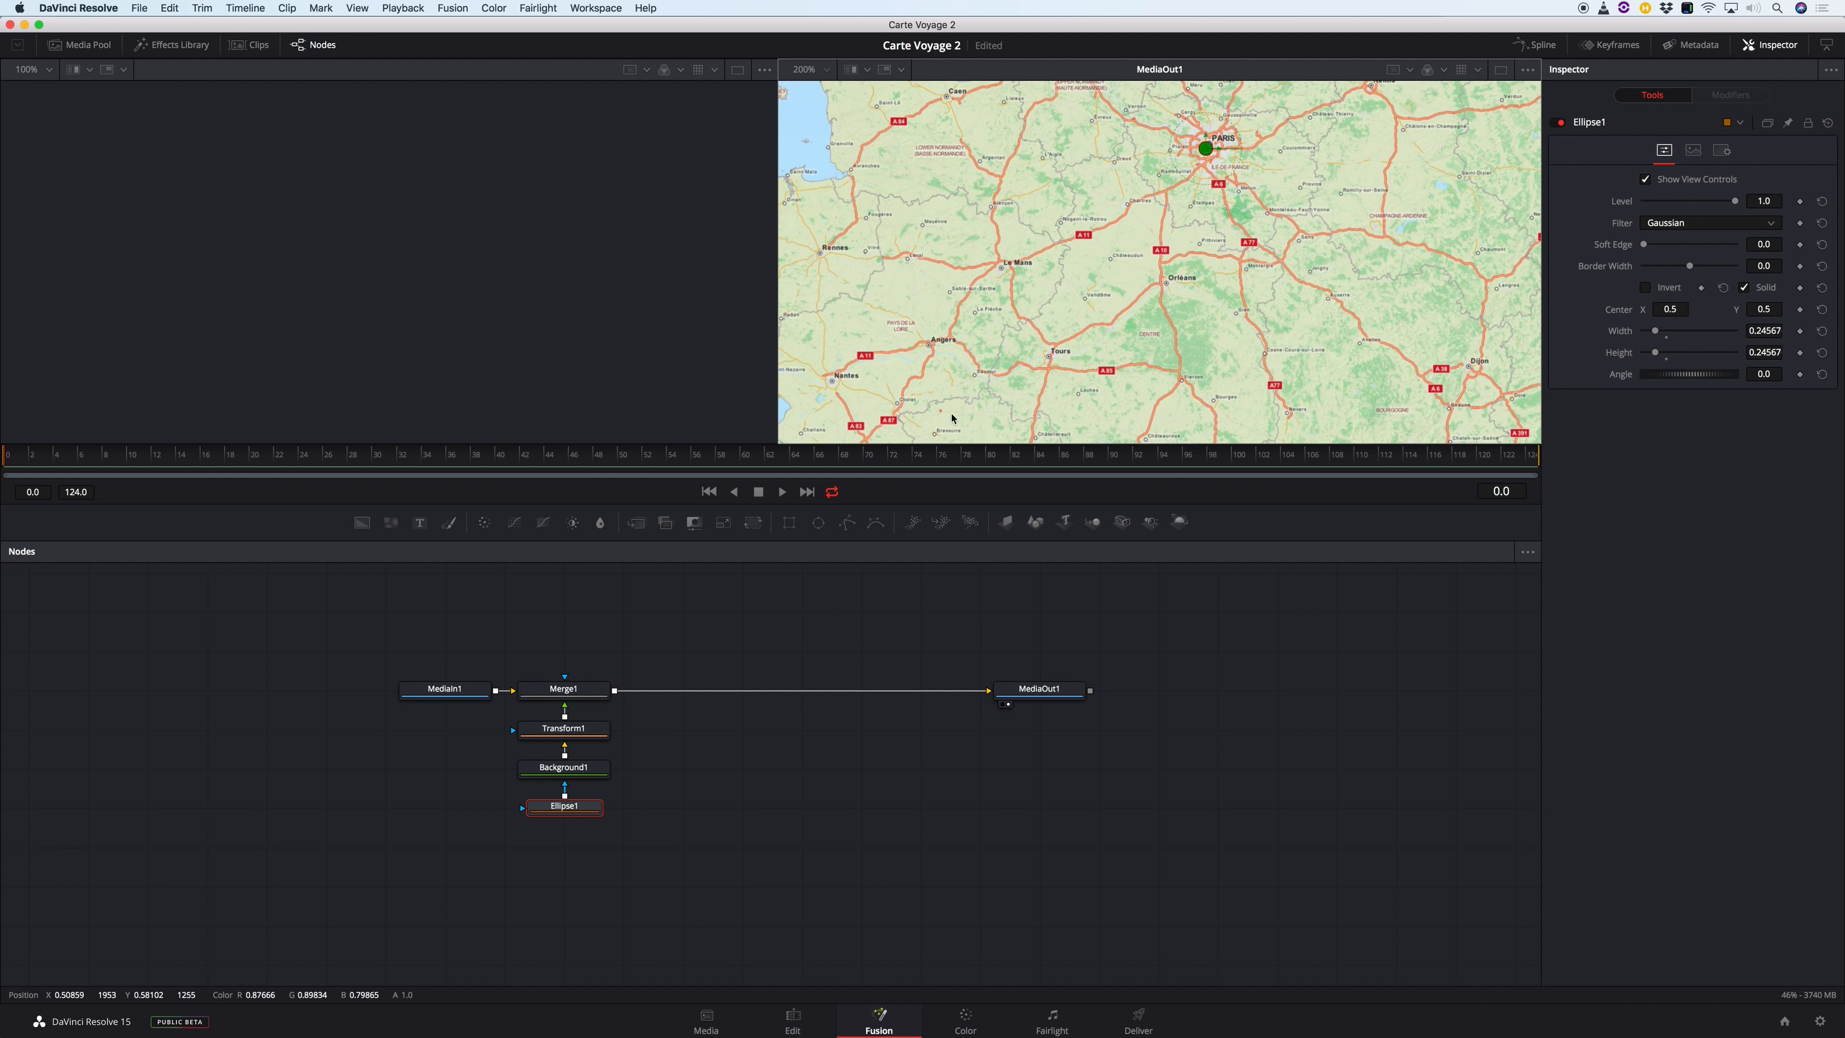
# Display the Spline editor beside the nodes and keyframe Transform1's size at frame 0.
pyautogui.click(581, 733)
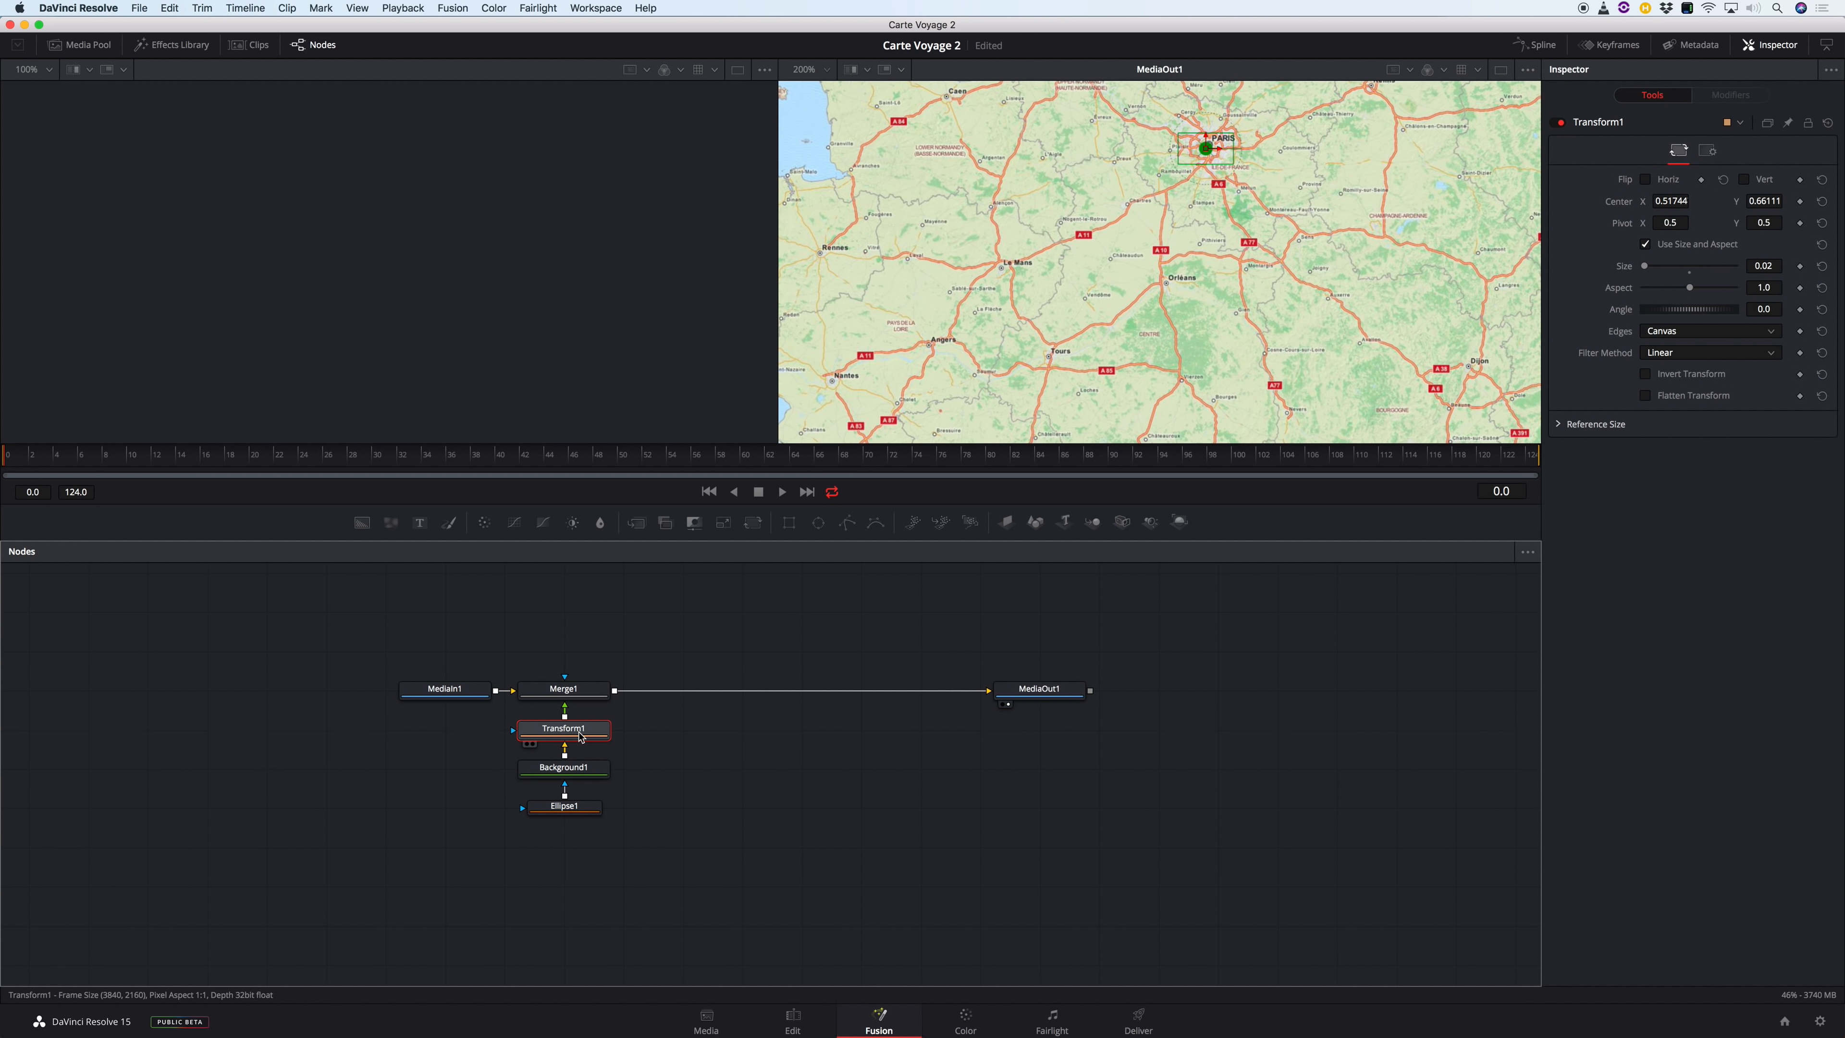
pyautogui.moveTo(580, 736)
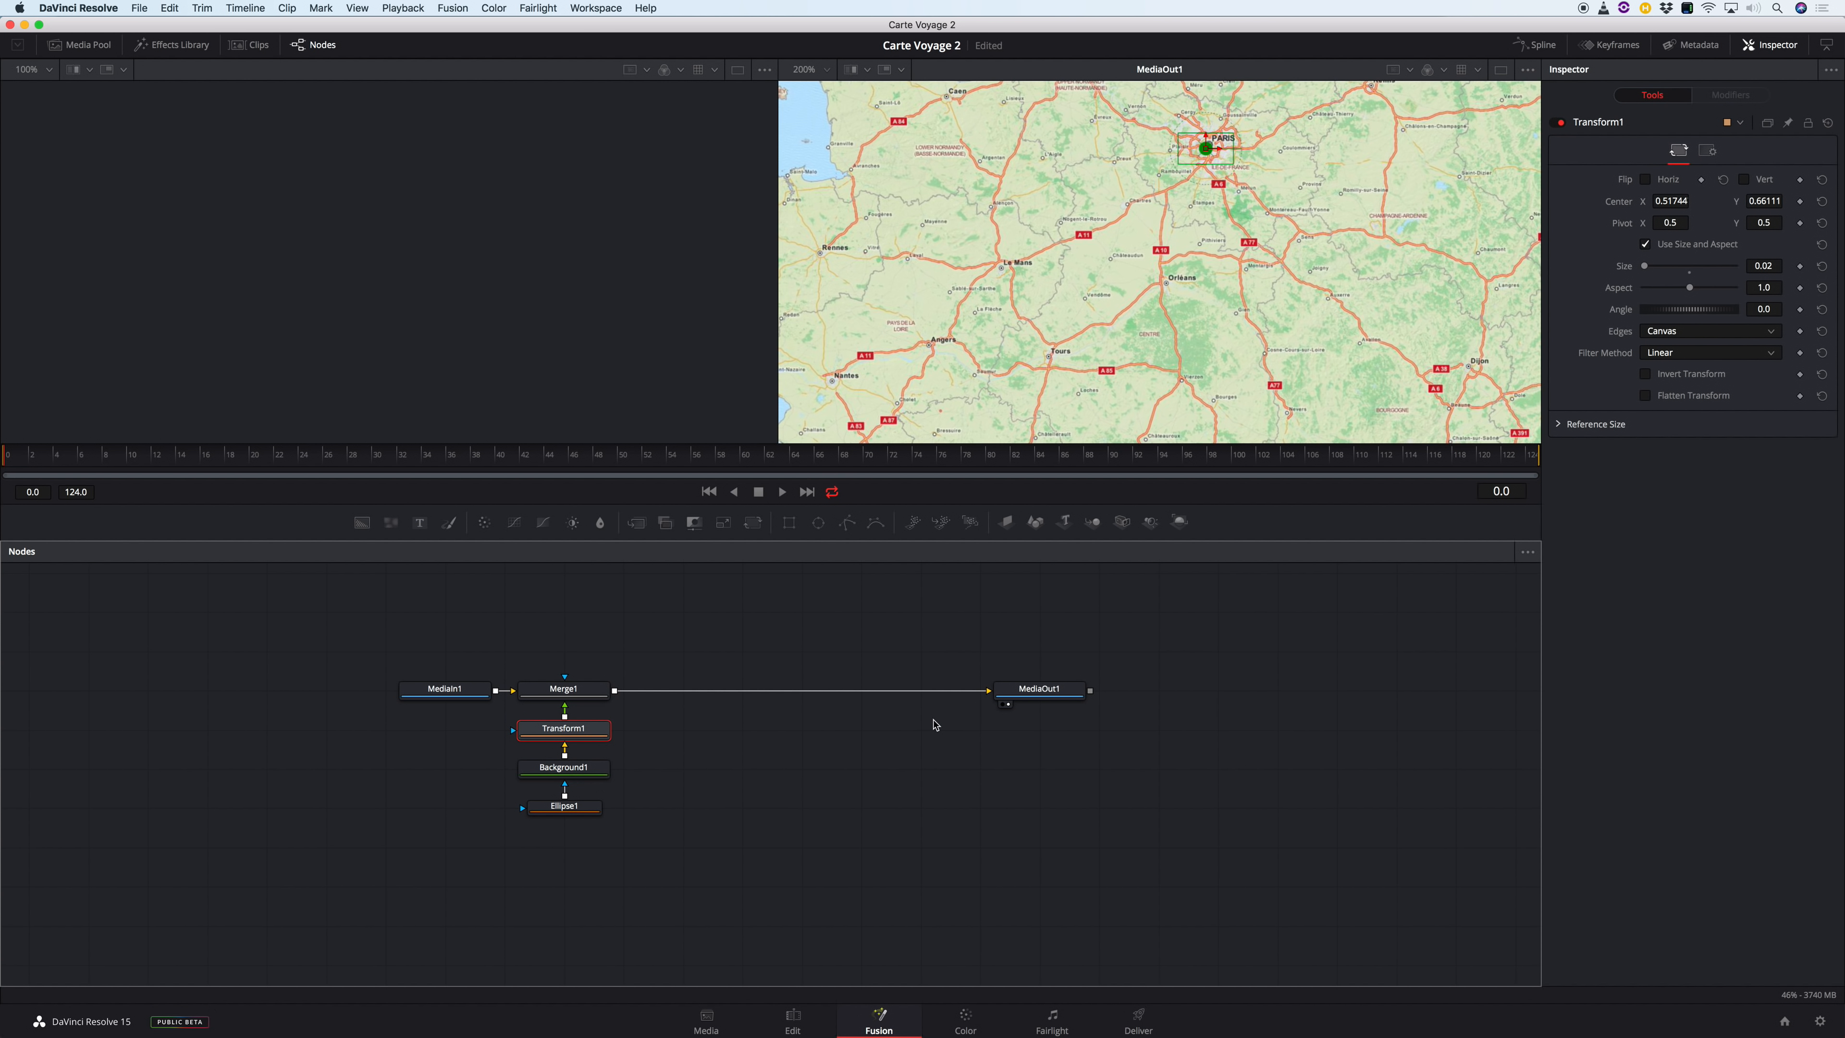
pyautogui.click(1619, 48)
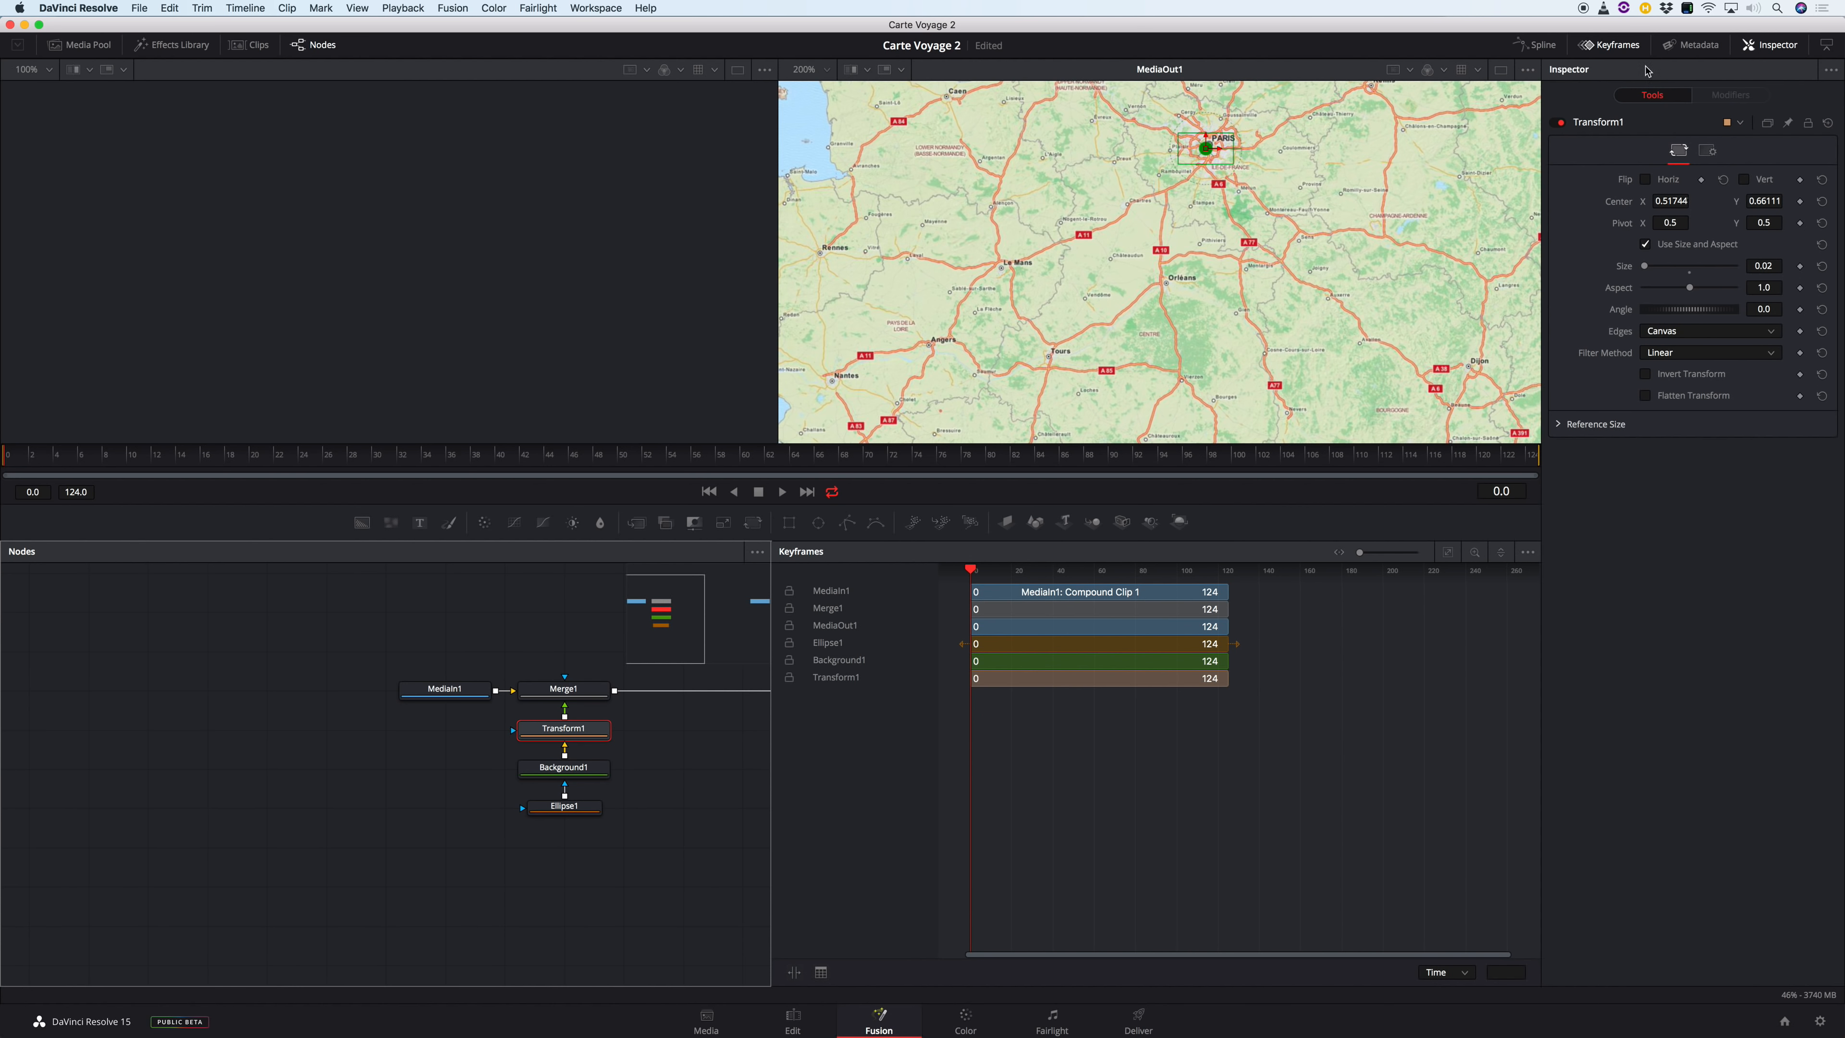
pyautogui.click(1548, 48)
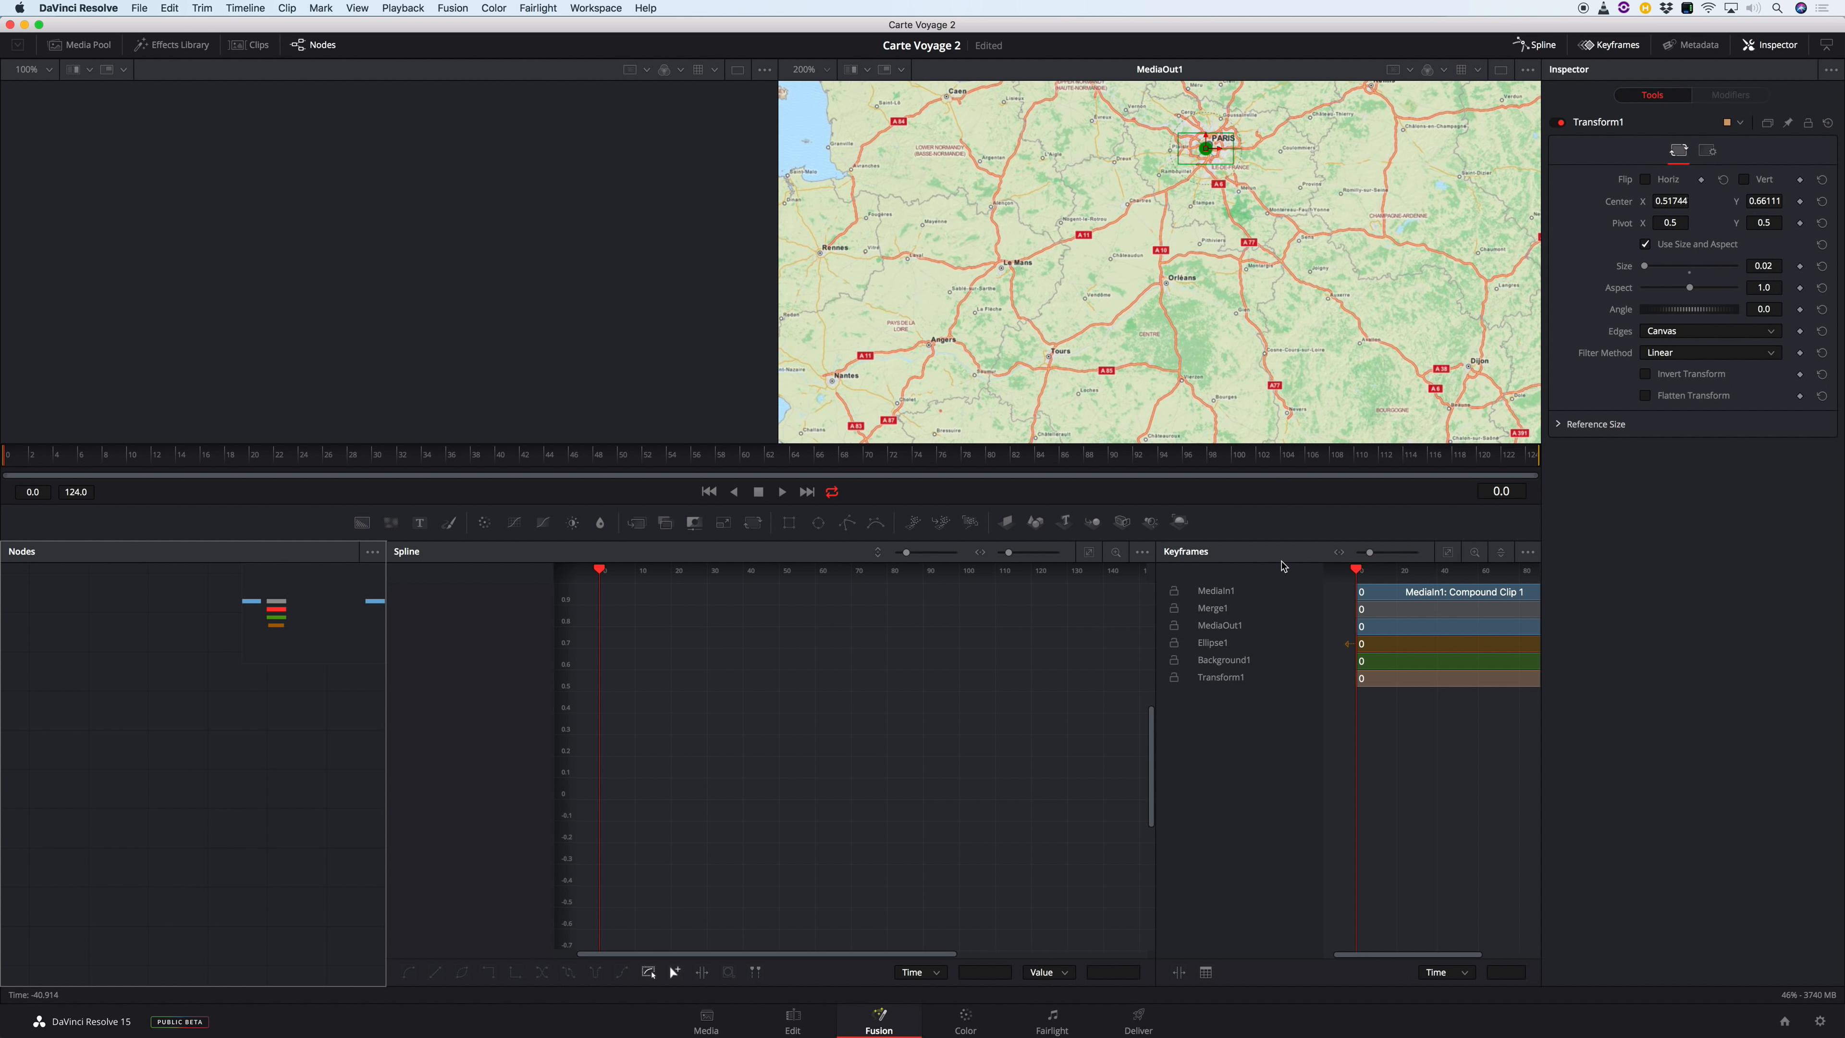
pyautogui.click(1611, 48)
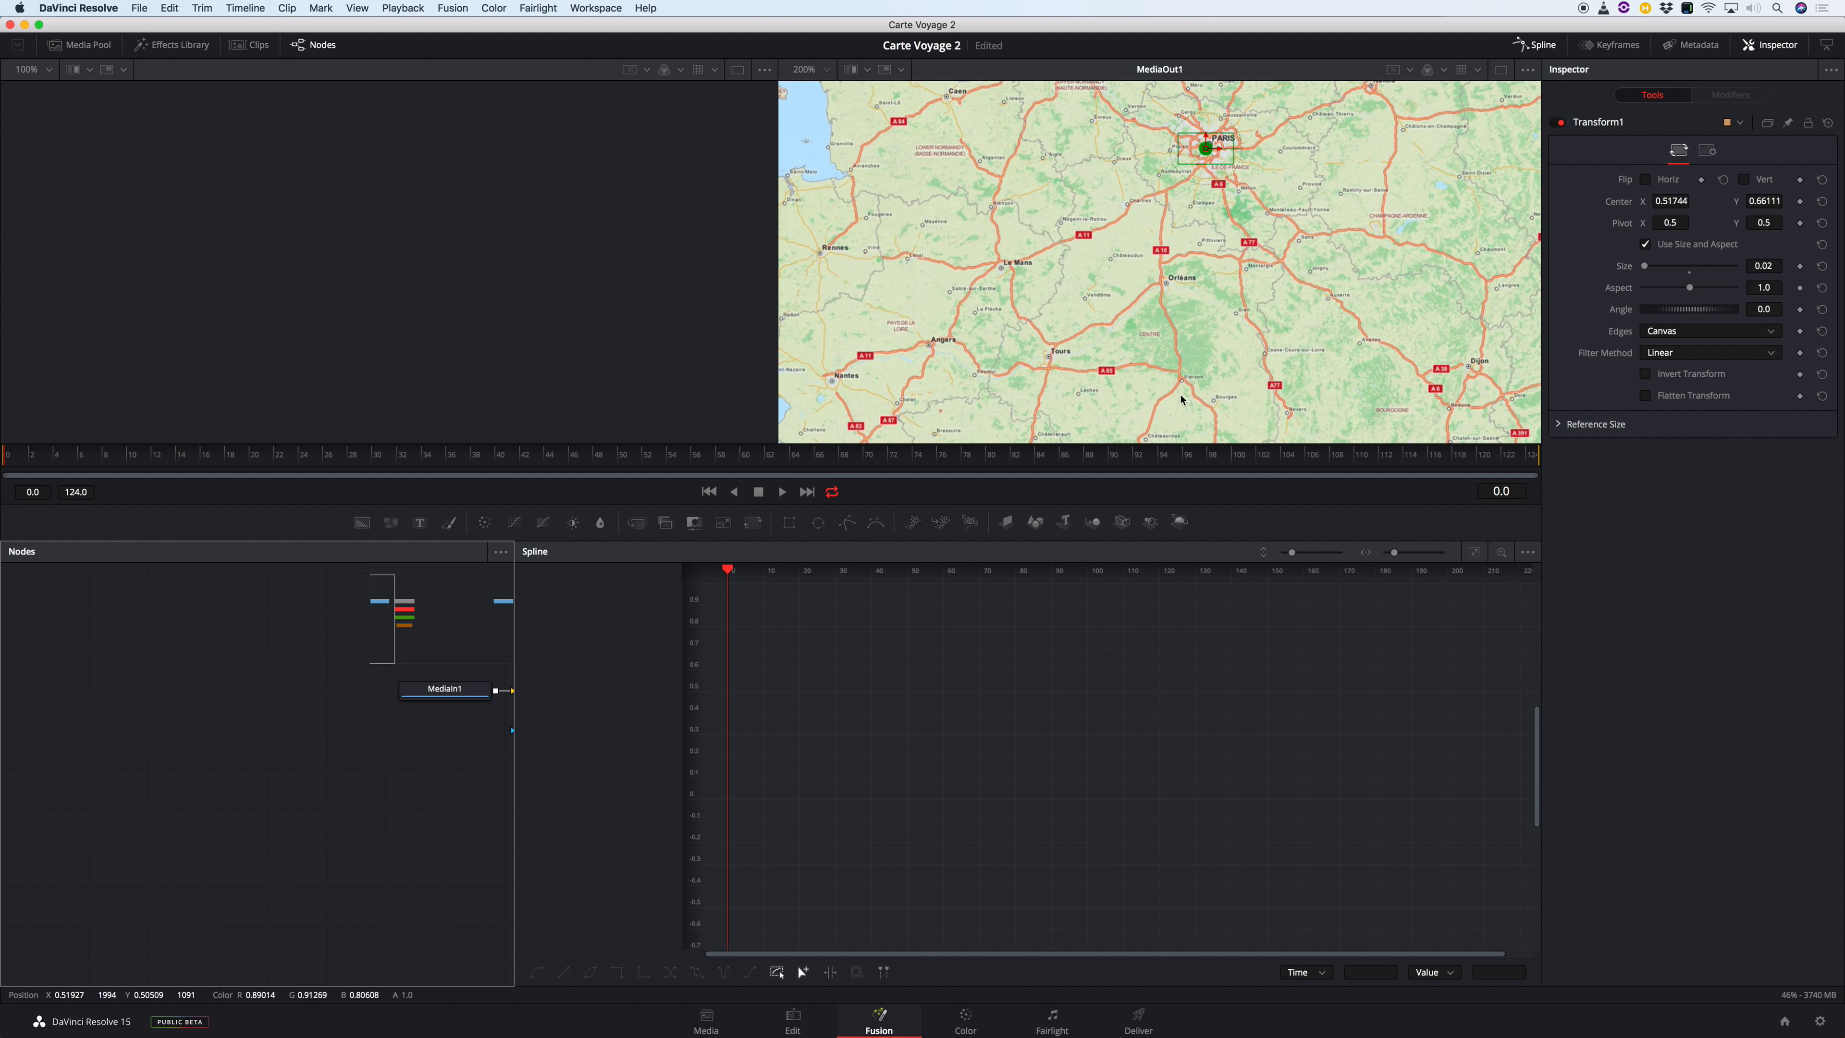
pyautogui.hscroll(5, 352, 778)
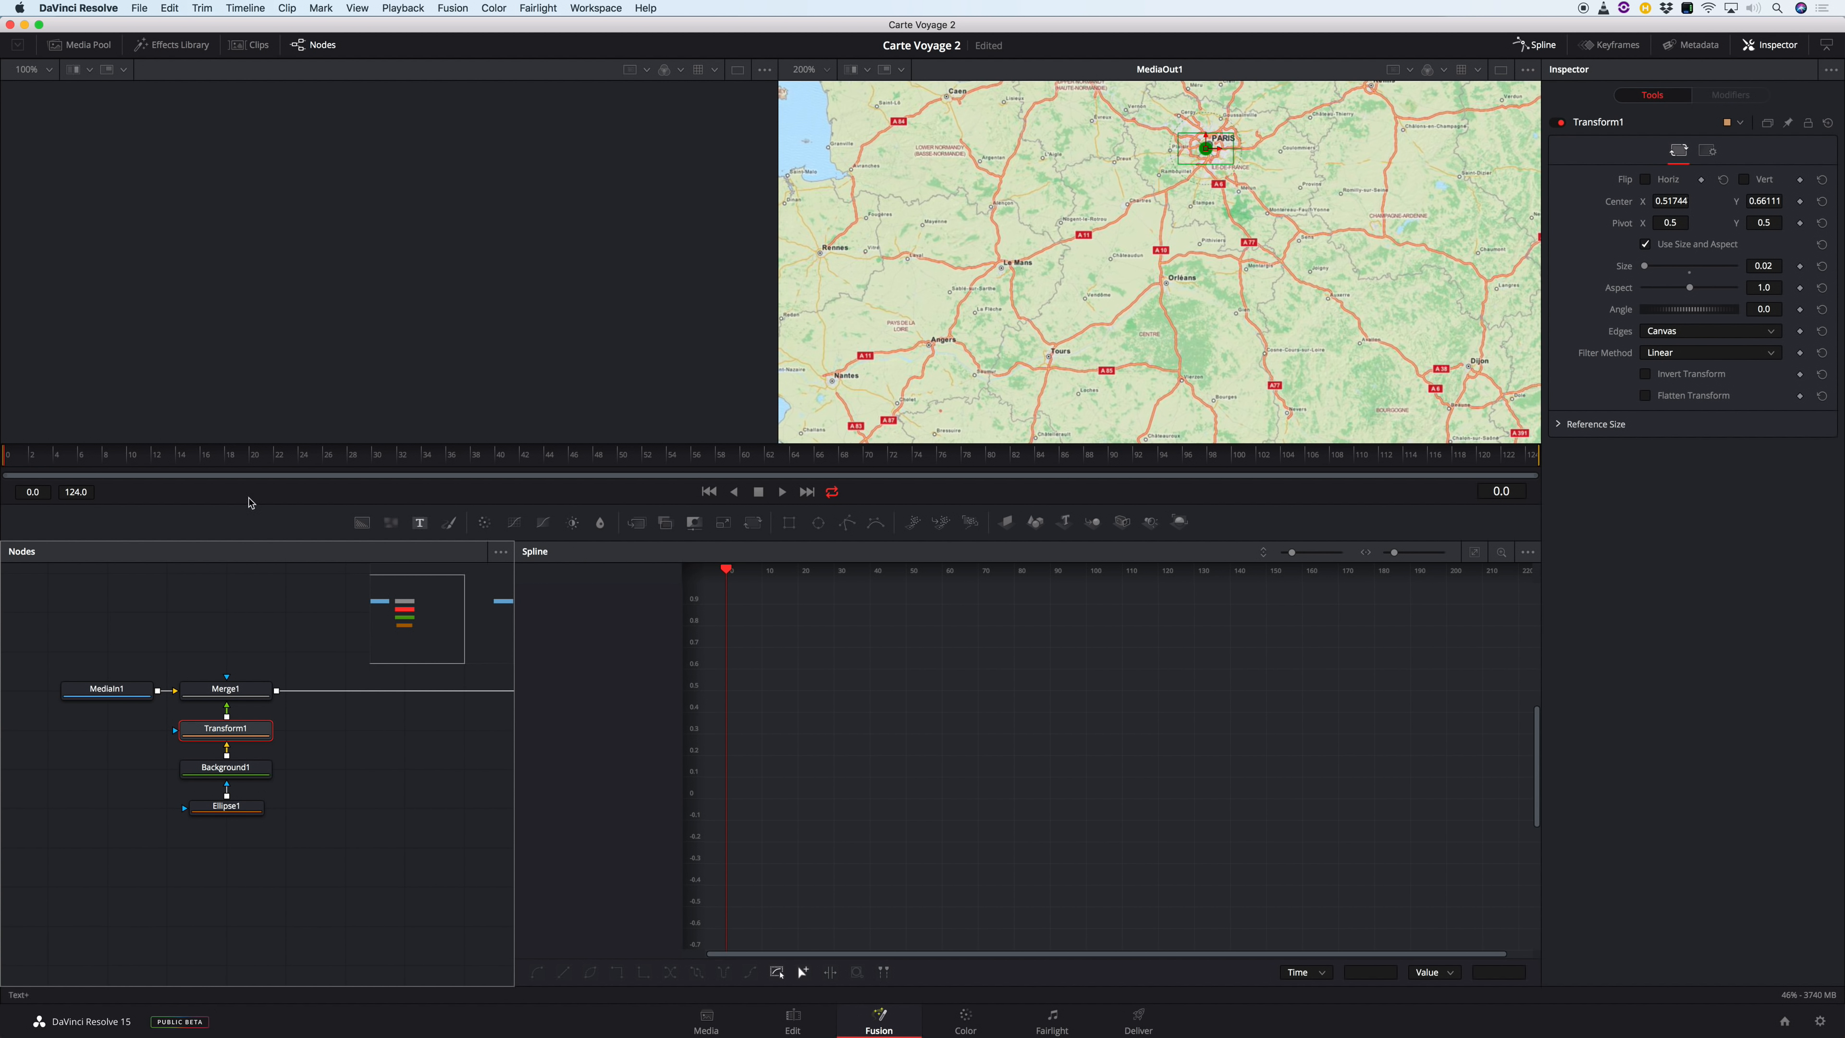
pyautogui.click(1801, 267)
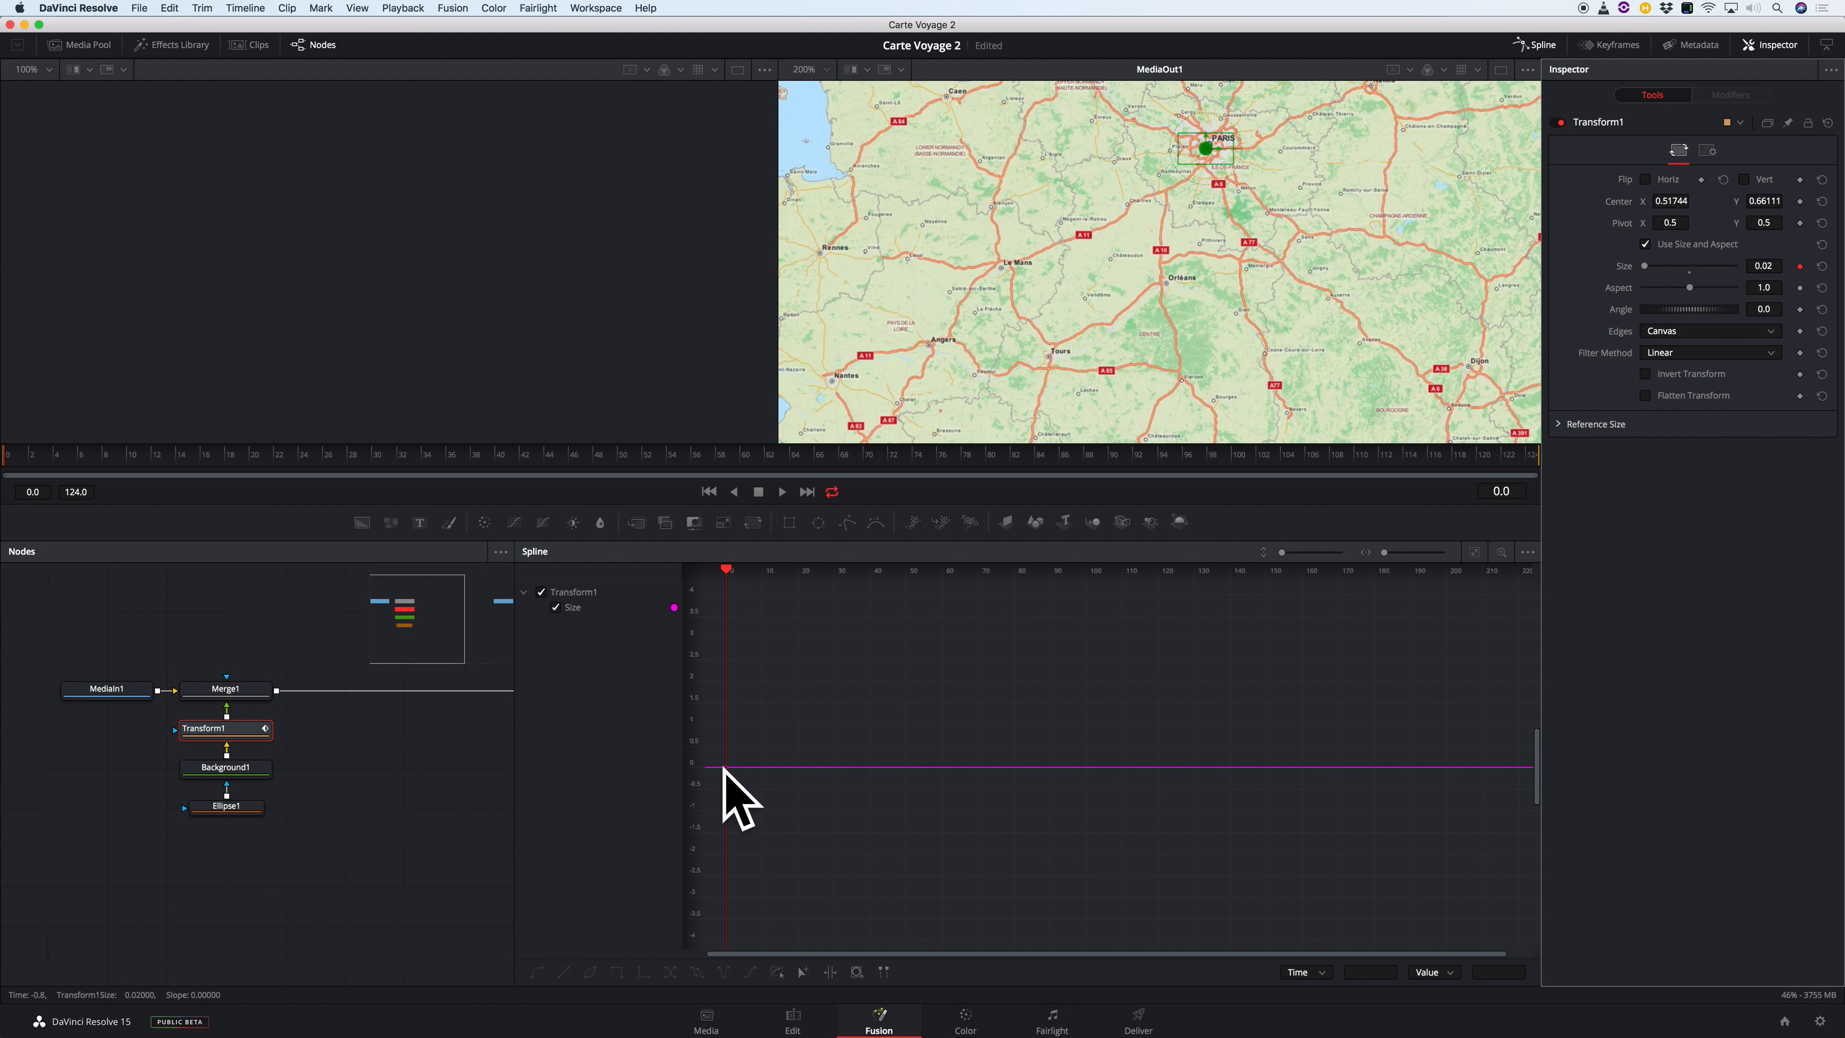
# Add a size keyframe of 0.06 at frame 8 on Transform1's spline and fit the curve in the editor.
pyautogui.scroll(-1, 733, 775)
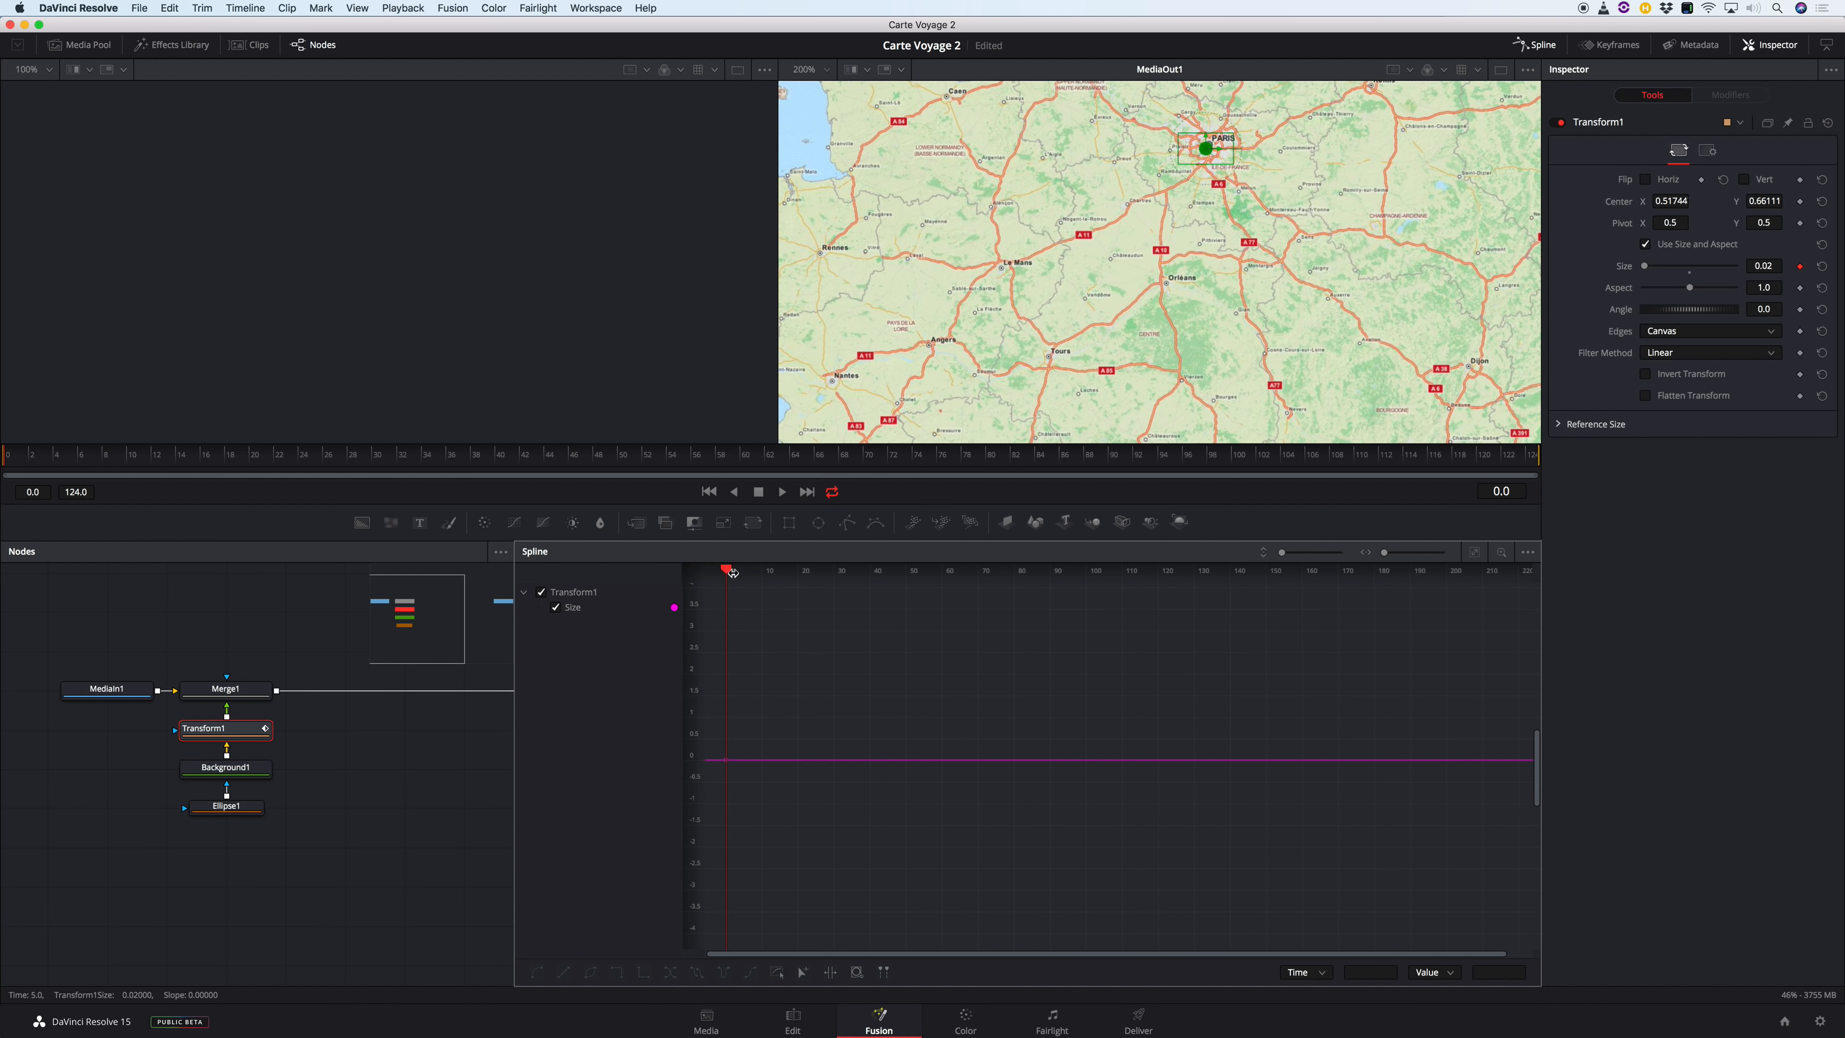
pyautogui.moveTo(730, 576); pyautogui.dragTo(755, 571)
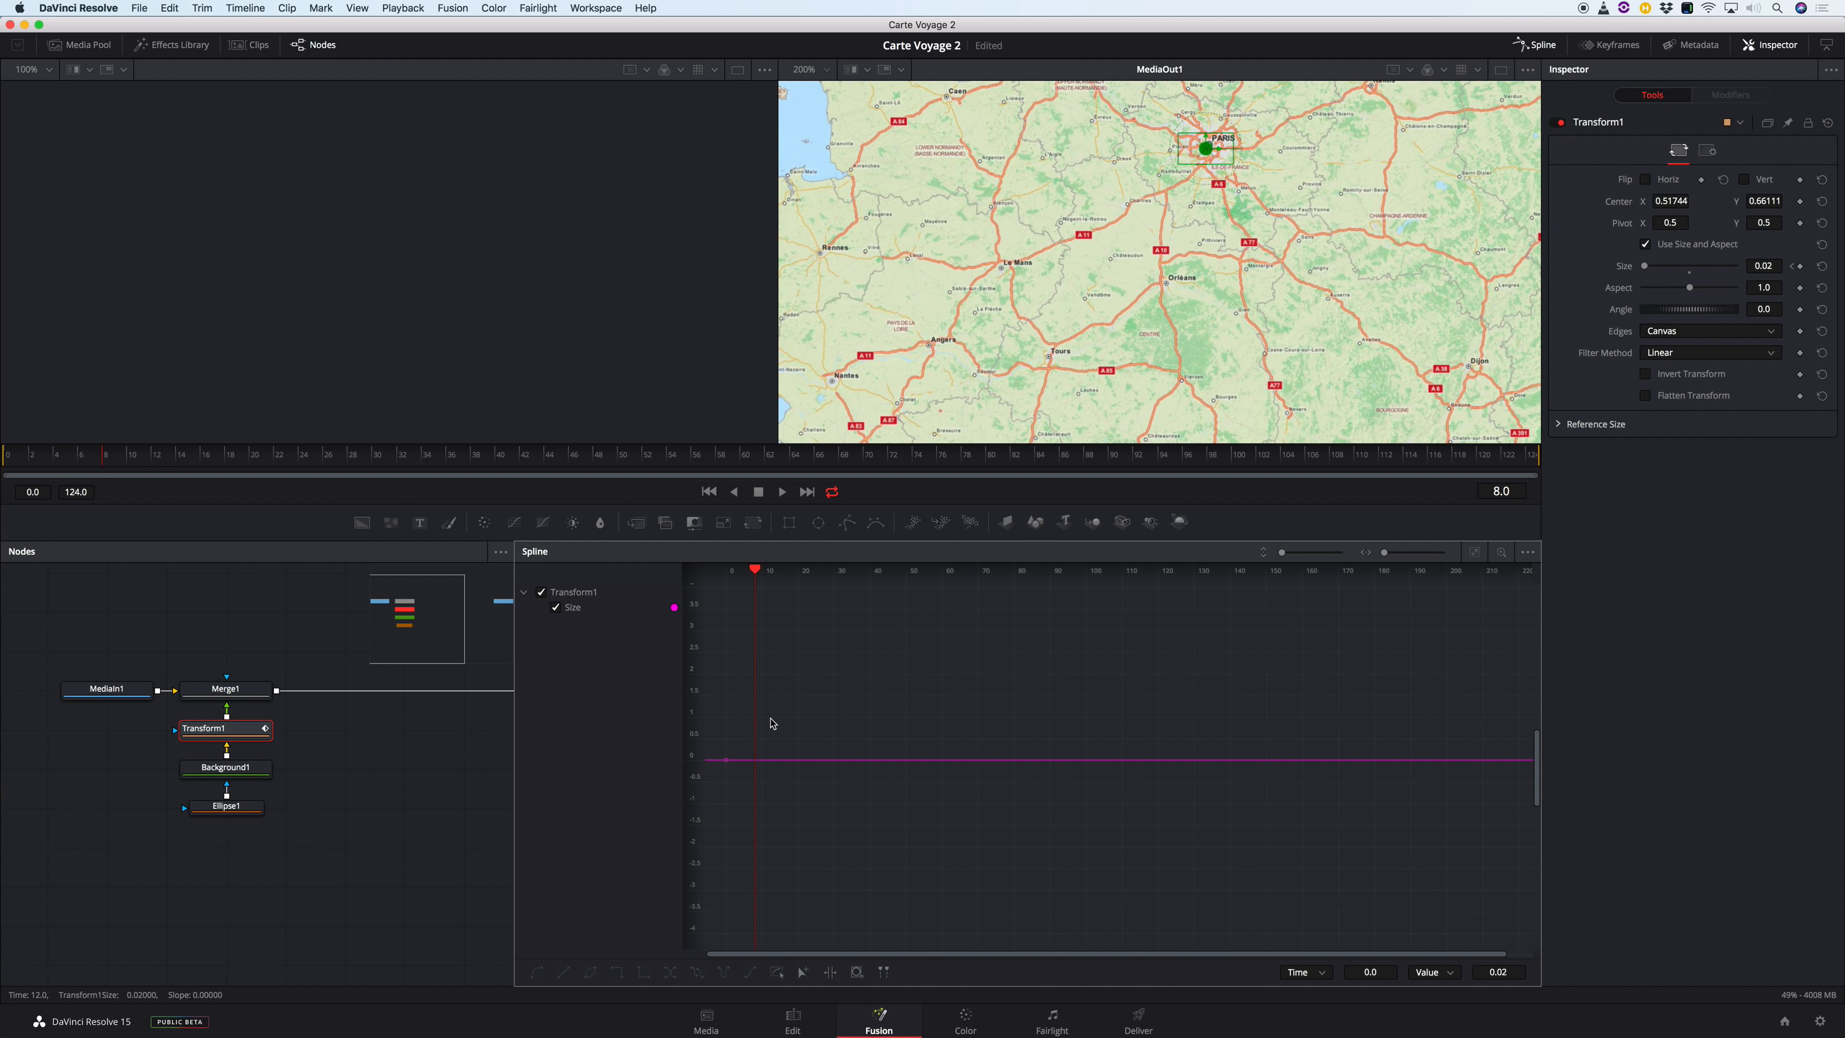
pyautogui.click(756, 760)
pyautogui.moveTo(753, 763)
pyautogui.mouseDown()
pyautogui.moveTo(755, 727)
pyautogui.moveTo(755, 766)
pyautogui.mouseUp()
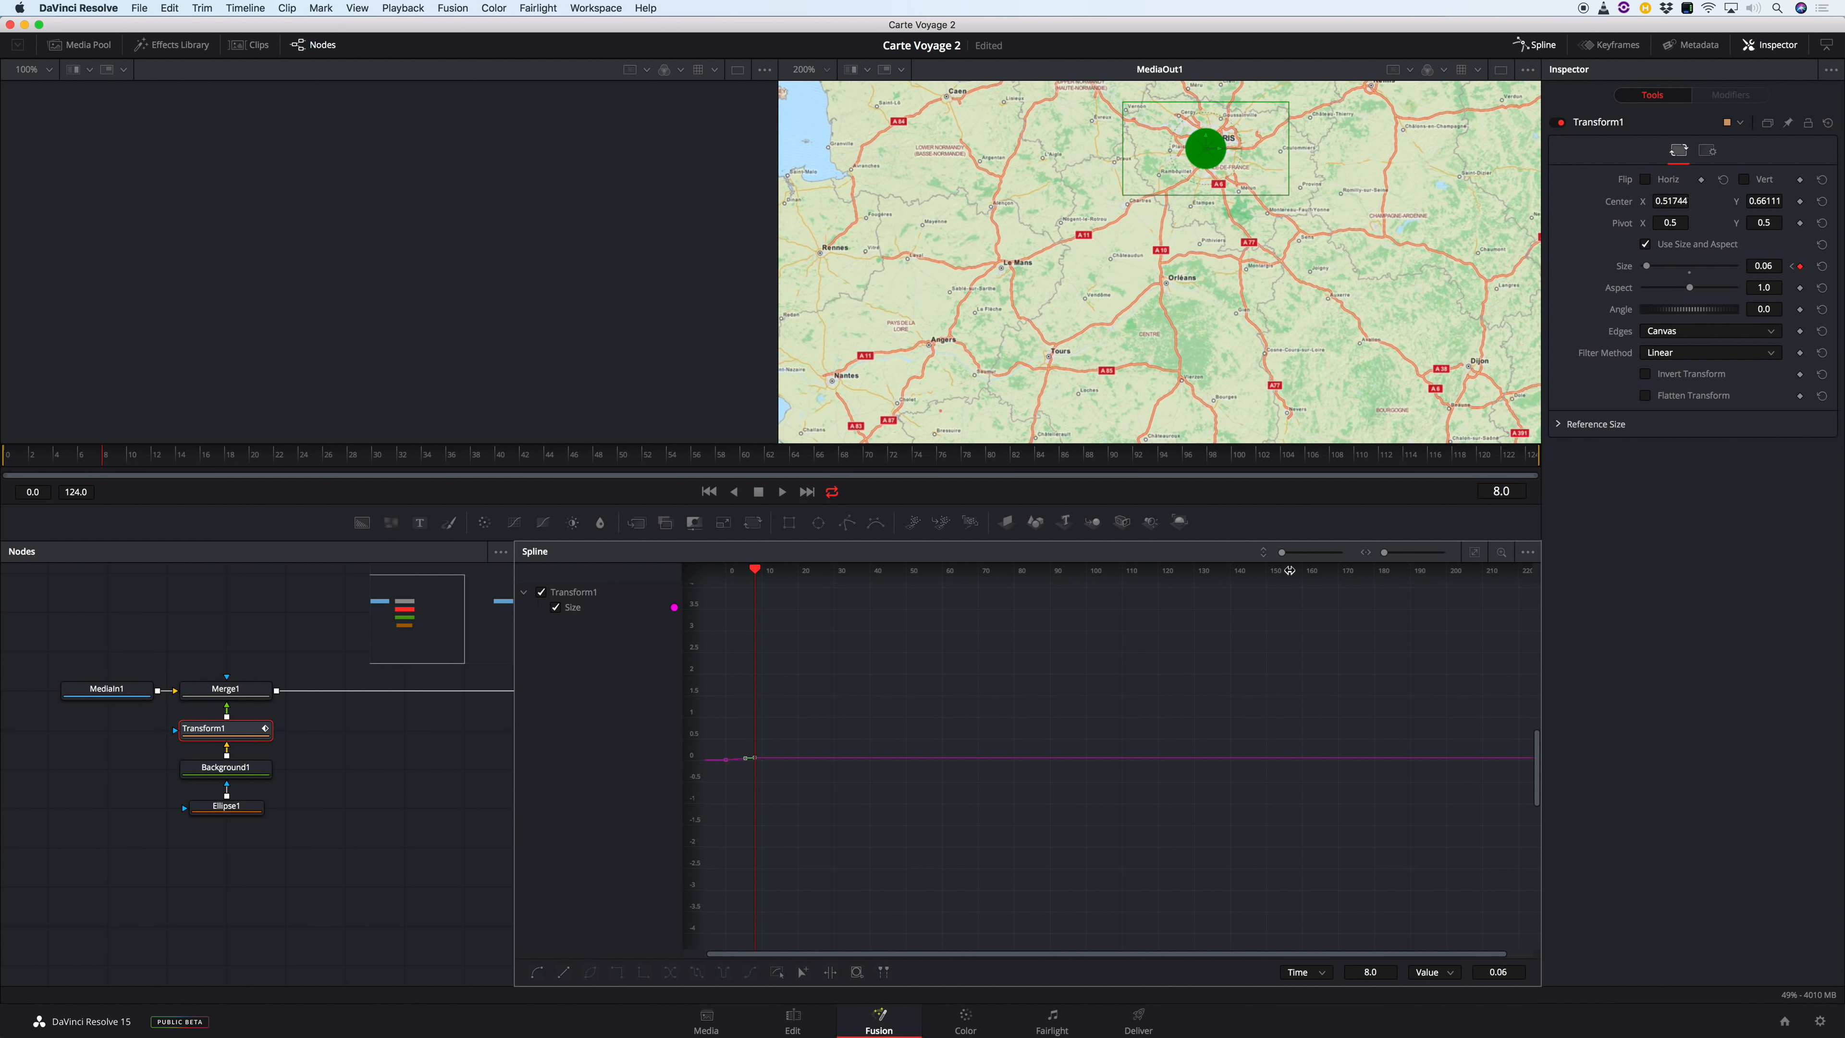
pyautogui.moveTo(1282, 551); pyautogui.dragTo(1300, 551)
pyautogui.click(1475, 554)
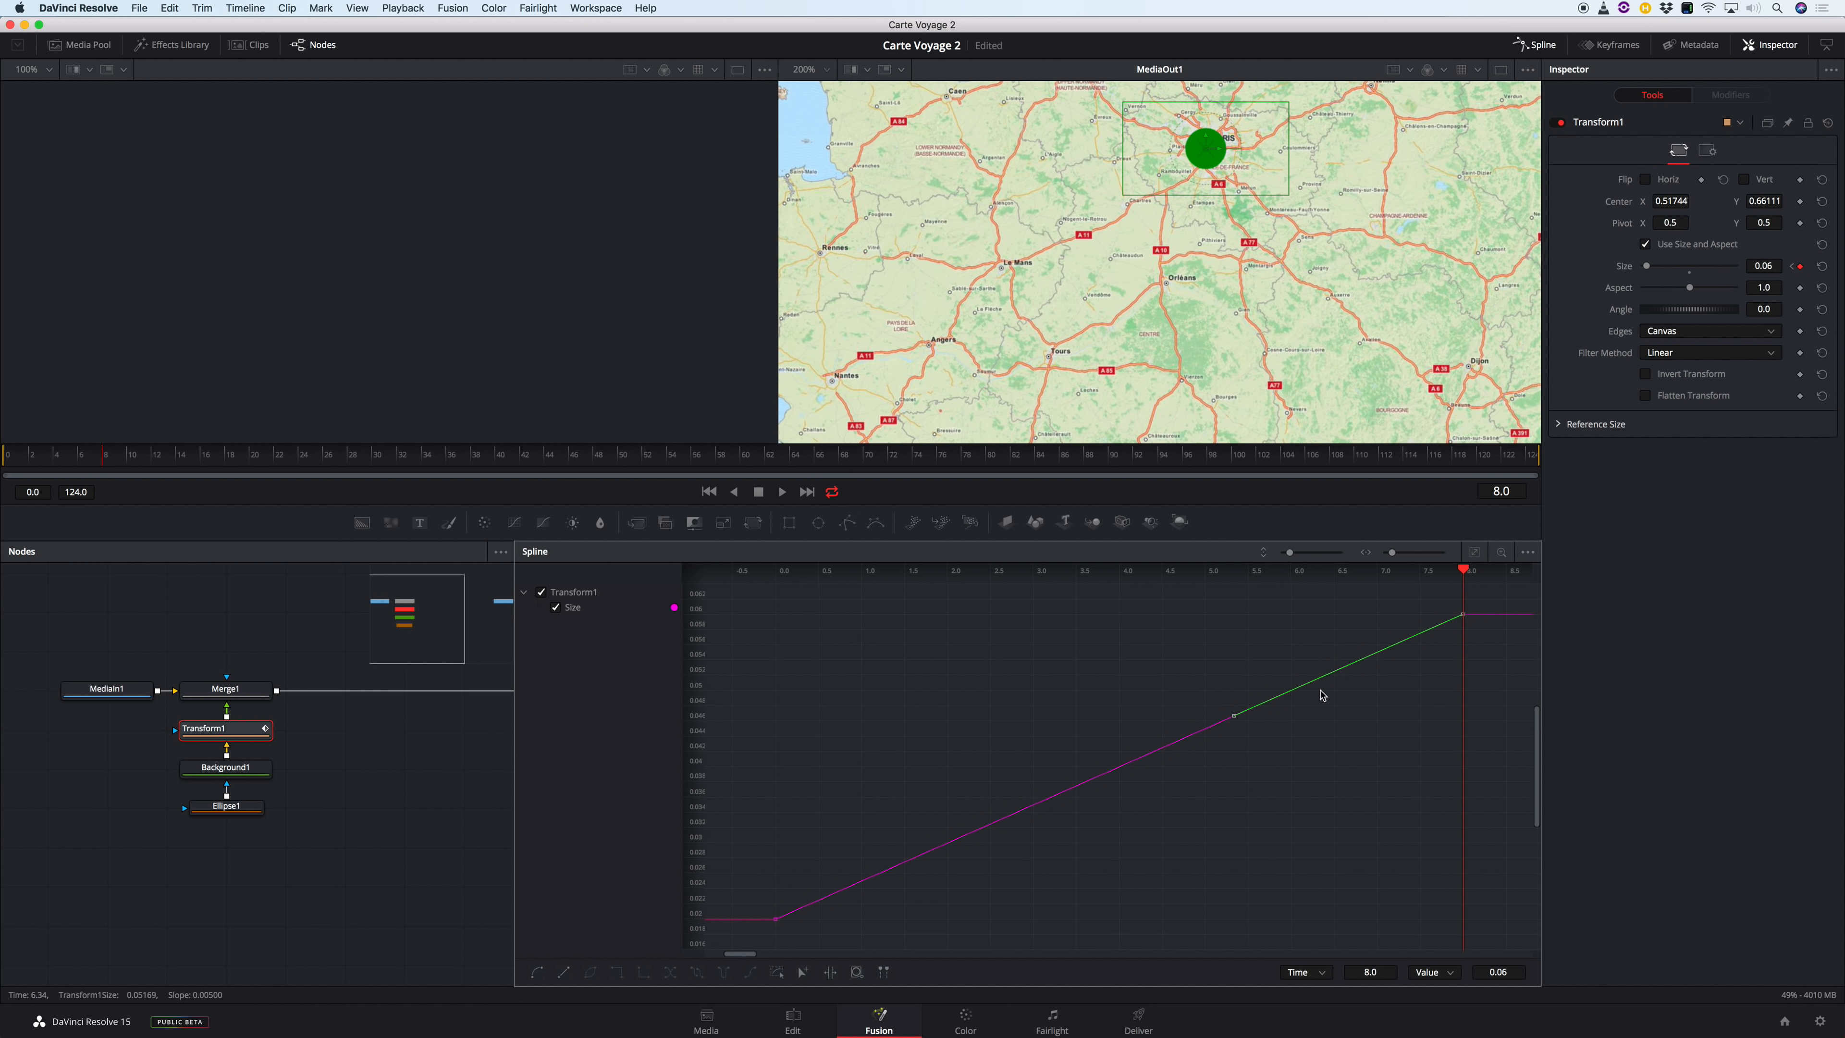
# Add a size keyframe of 0.02 at frame 11 so that the curve descends after its peak.
pyautogui.moveTo(1391, 552)
pyautogui.mouseDown()
pyautogui.moveTo(844, 617)
pyautogui.moveTo(1277, 584)
pyautogui.moveTo(1215, 585)
pyautogui.mouseUp()
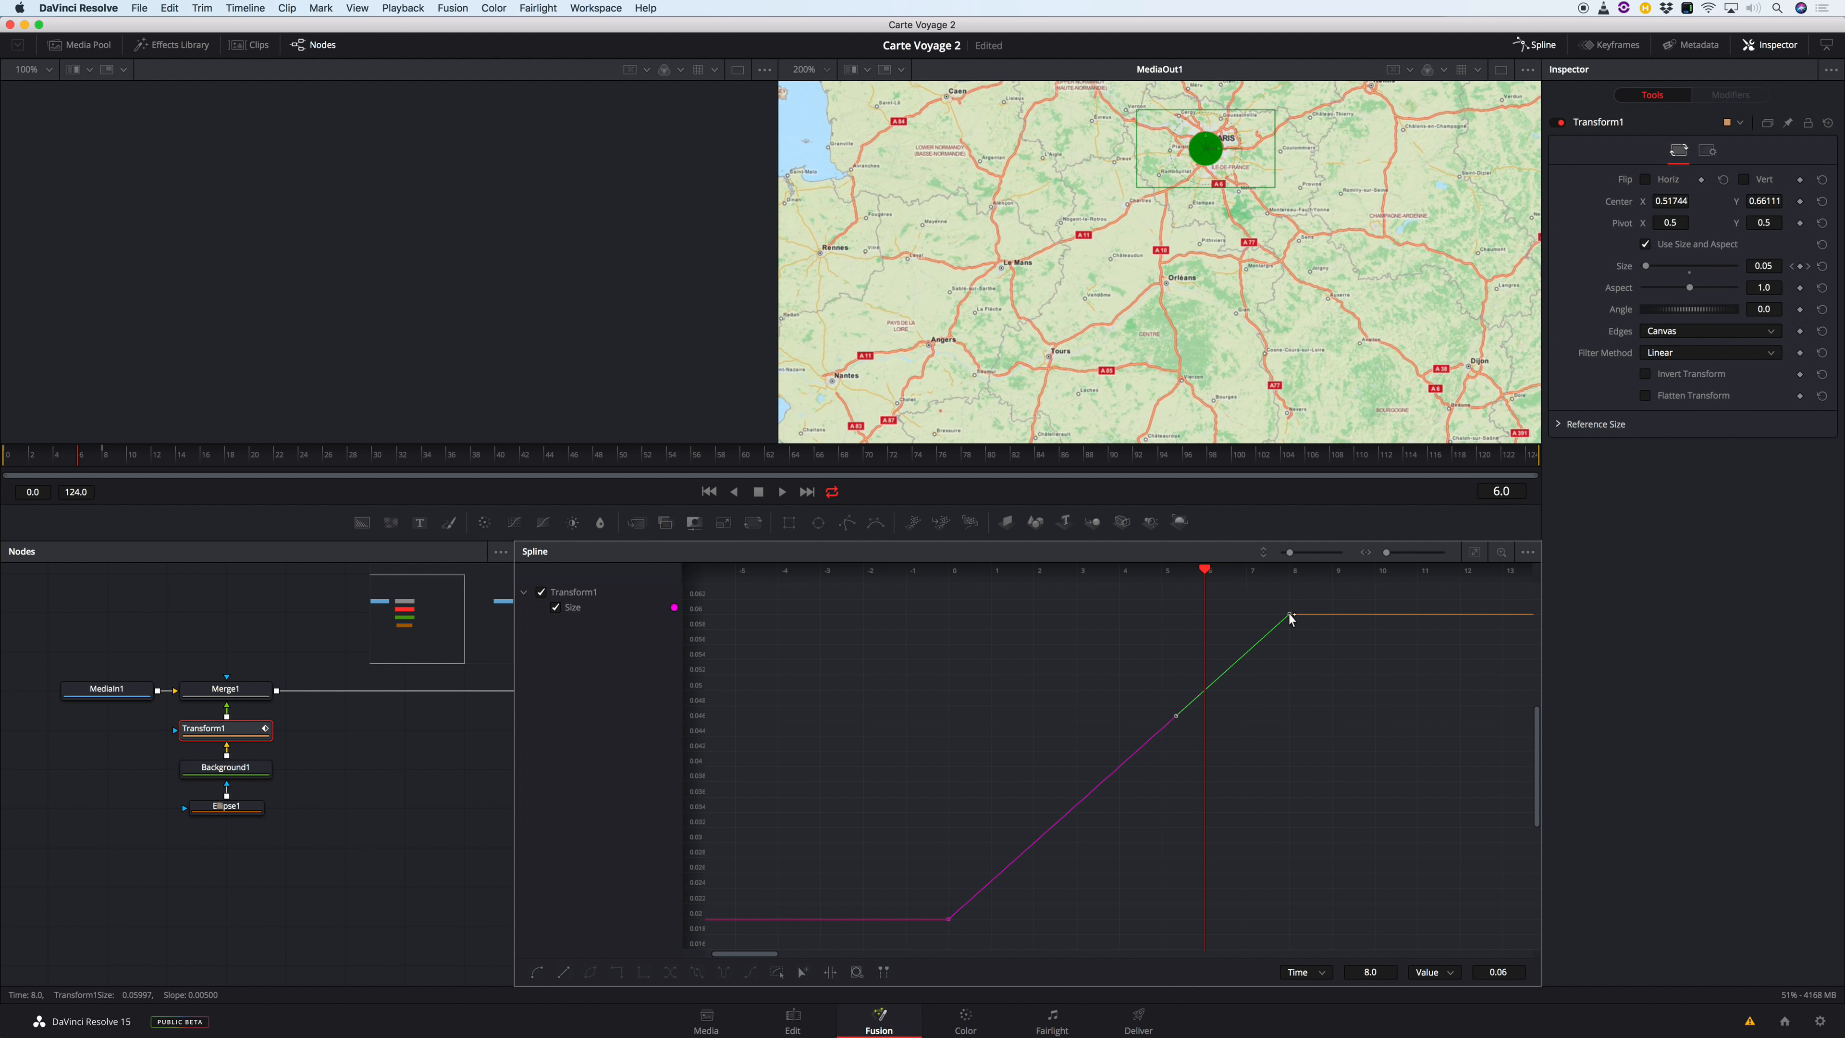
pyautogui.click(1237, 617)
pyautogui.click(1342, 614)
pyautogui.scroll(-1, 1337, 616)
pyautogui.moveTo(1321, 616); pyautogui.dragTo(1386, 927)
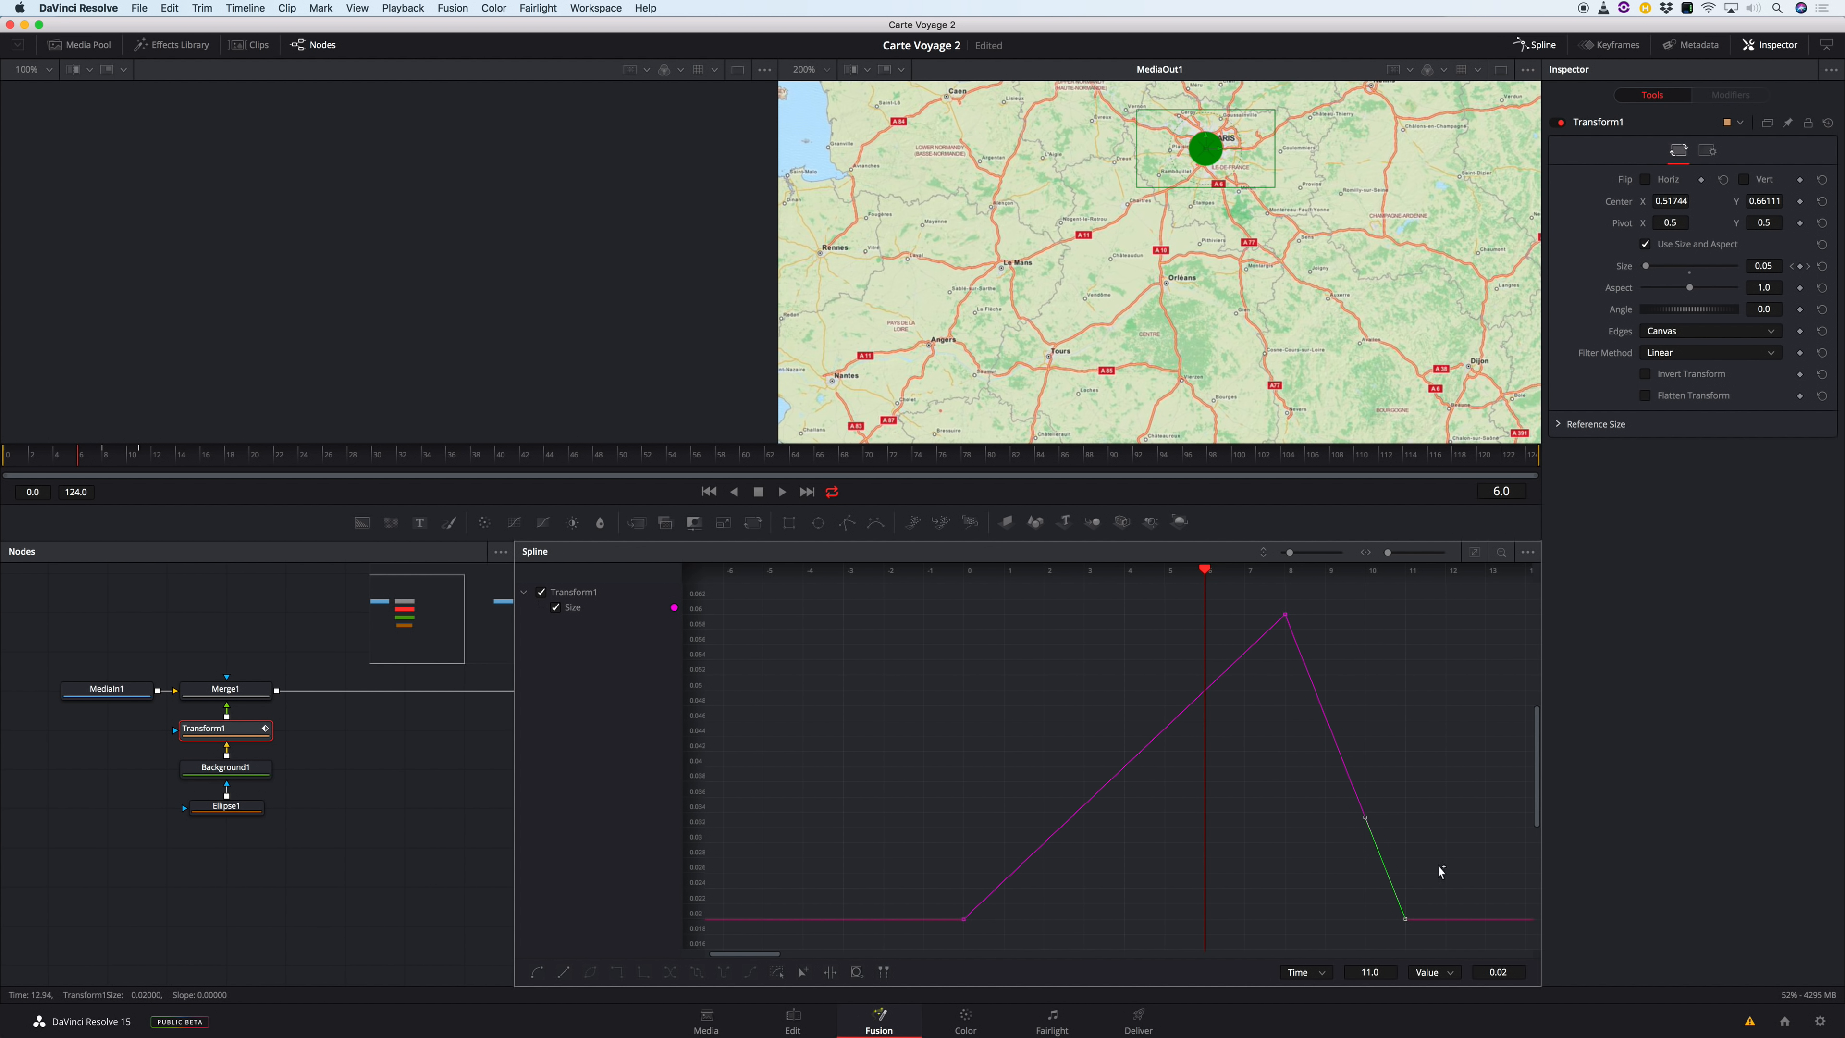
# Smooth all of Transform1's size keyframes into an eased curve.
pyautogui.click(1402, 608)
pyautogui.moveTo(1456, 942); pyautogui.dragTo(836, 601)
pyautogui.press('s')
pyautogui.click(1490, 669)
# Play the circle's pulse animation from frame 0 to check its motion.
pyautogui.moveTo(1204, 574); pyautogui.dragTo(961, 614)
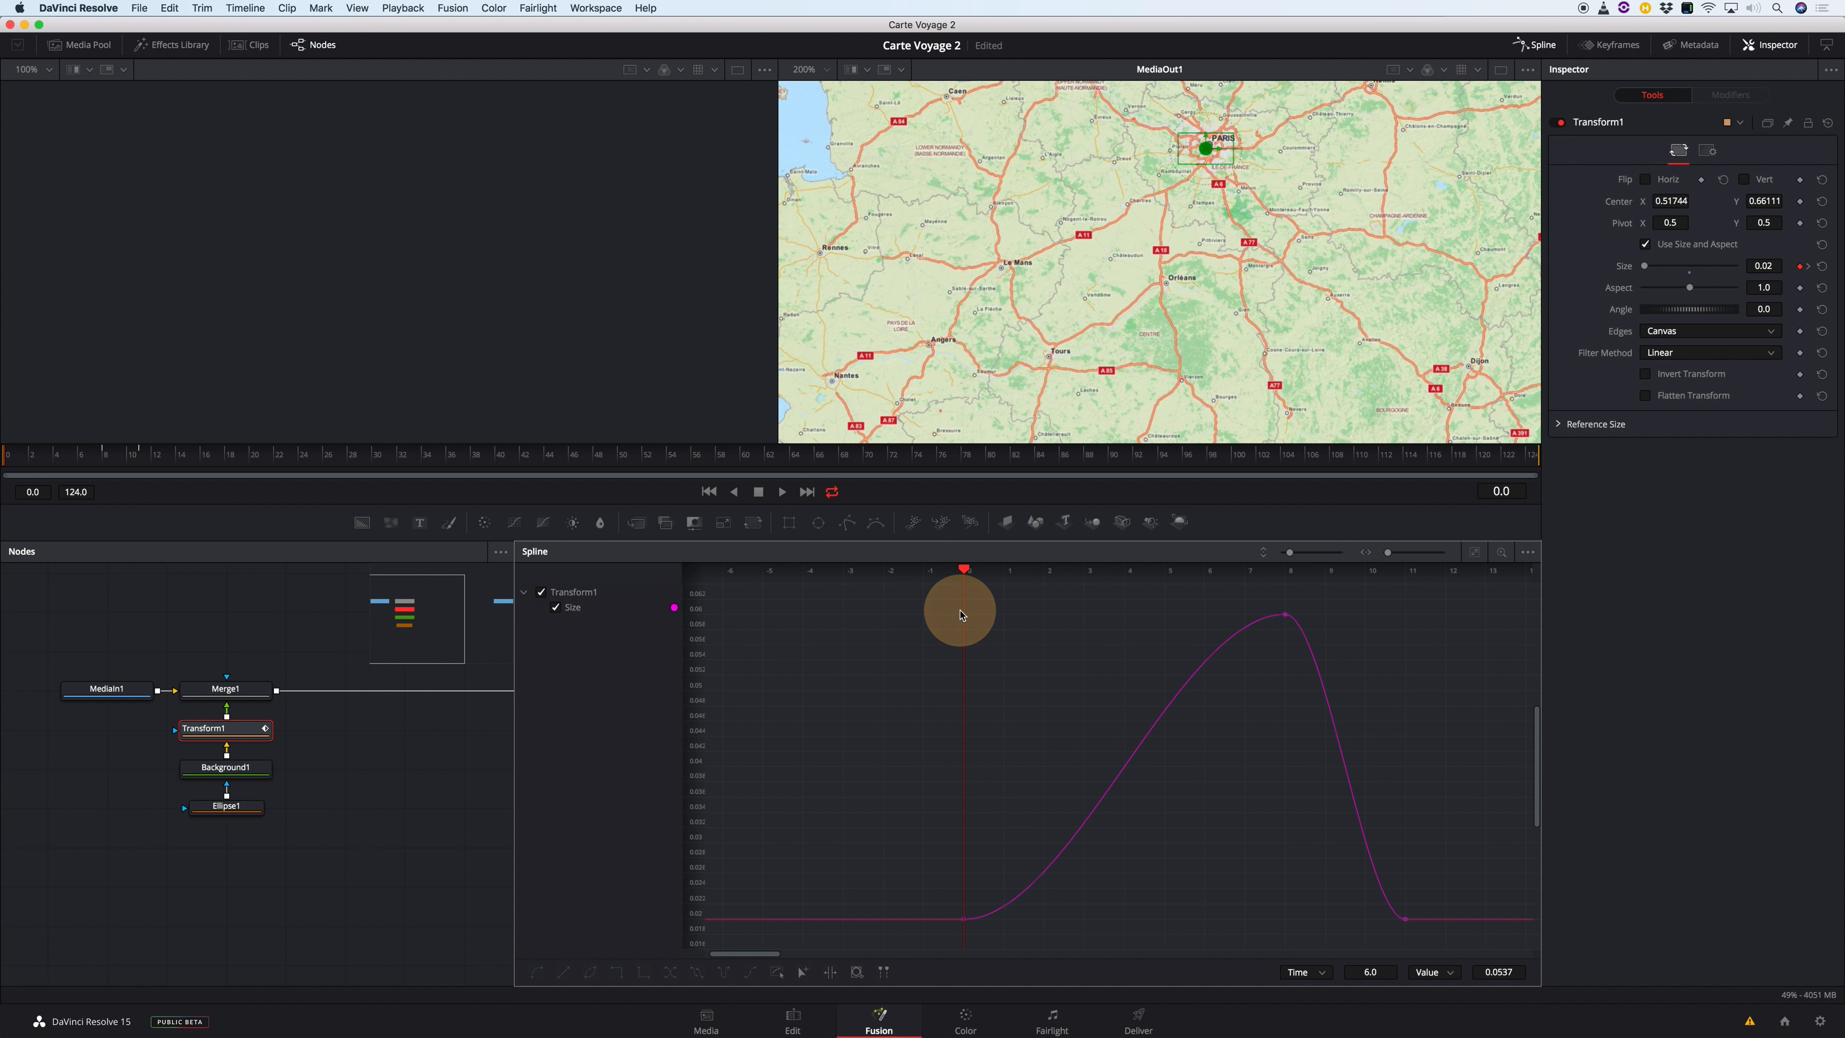
pyautogui.press('space')
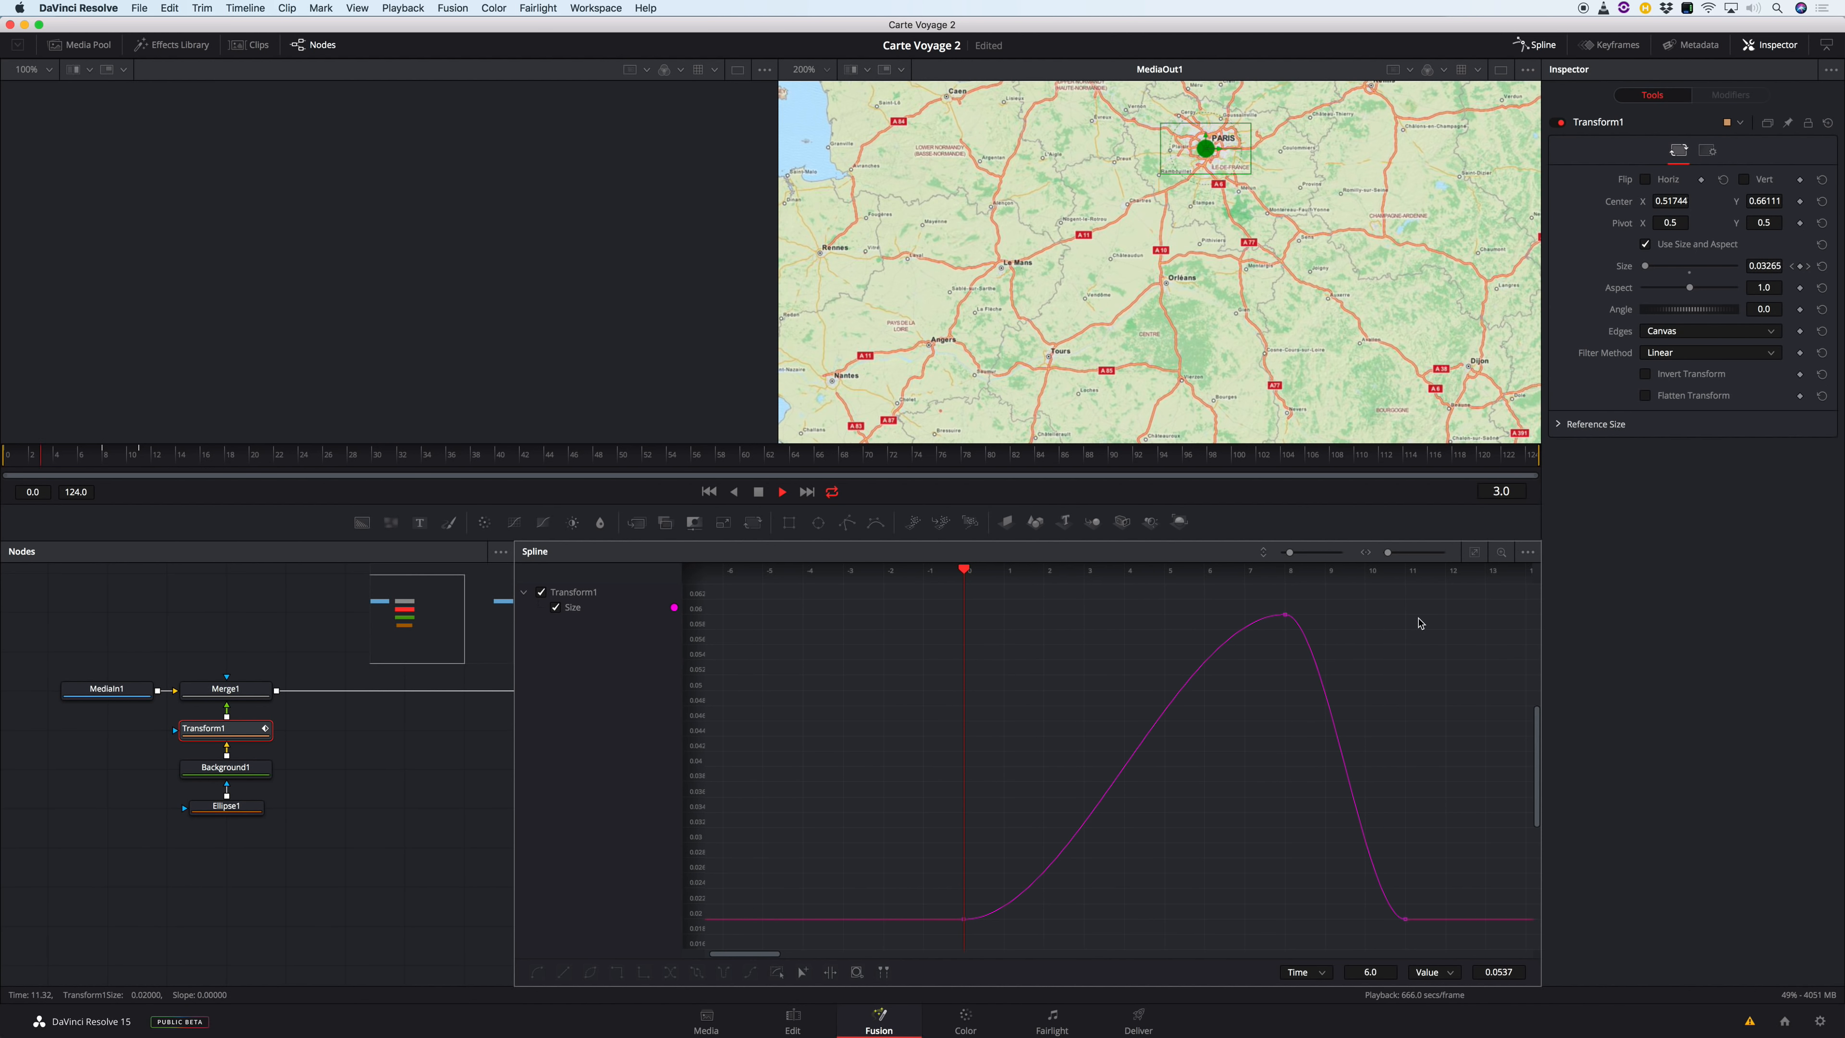
pyautogui.press('space')
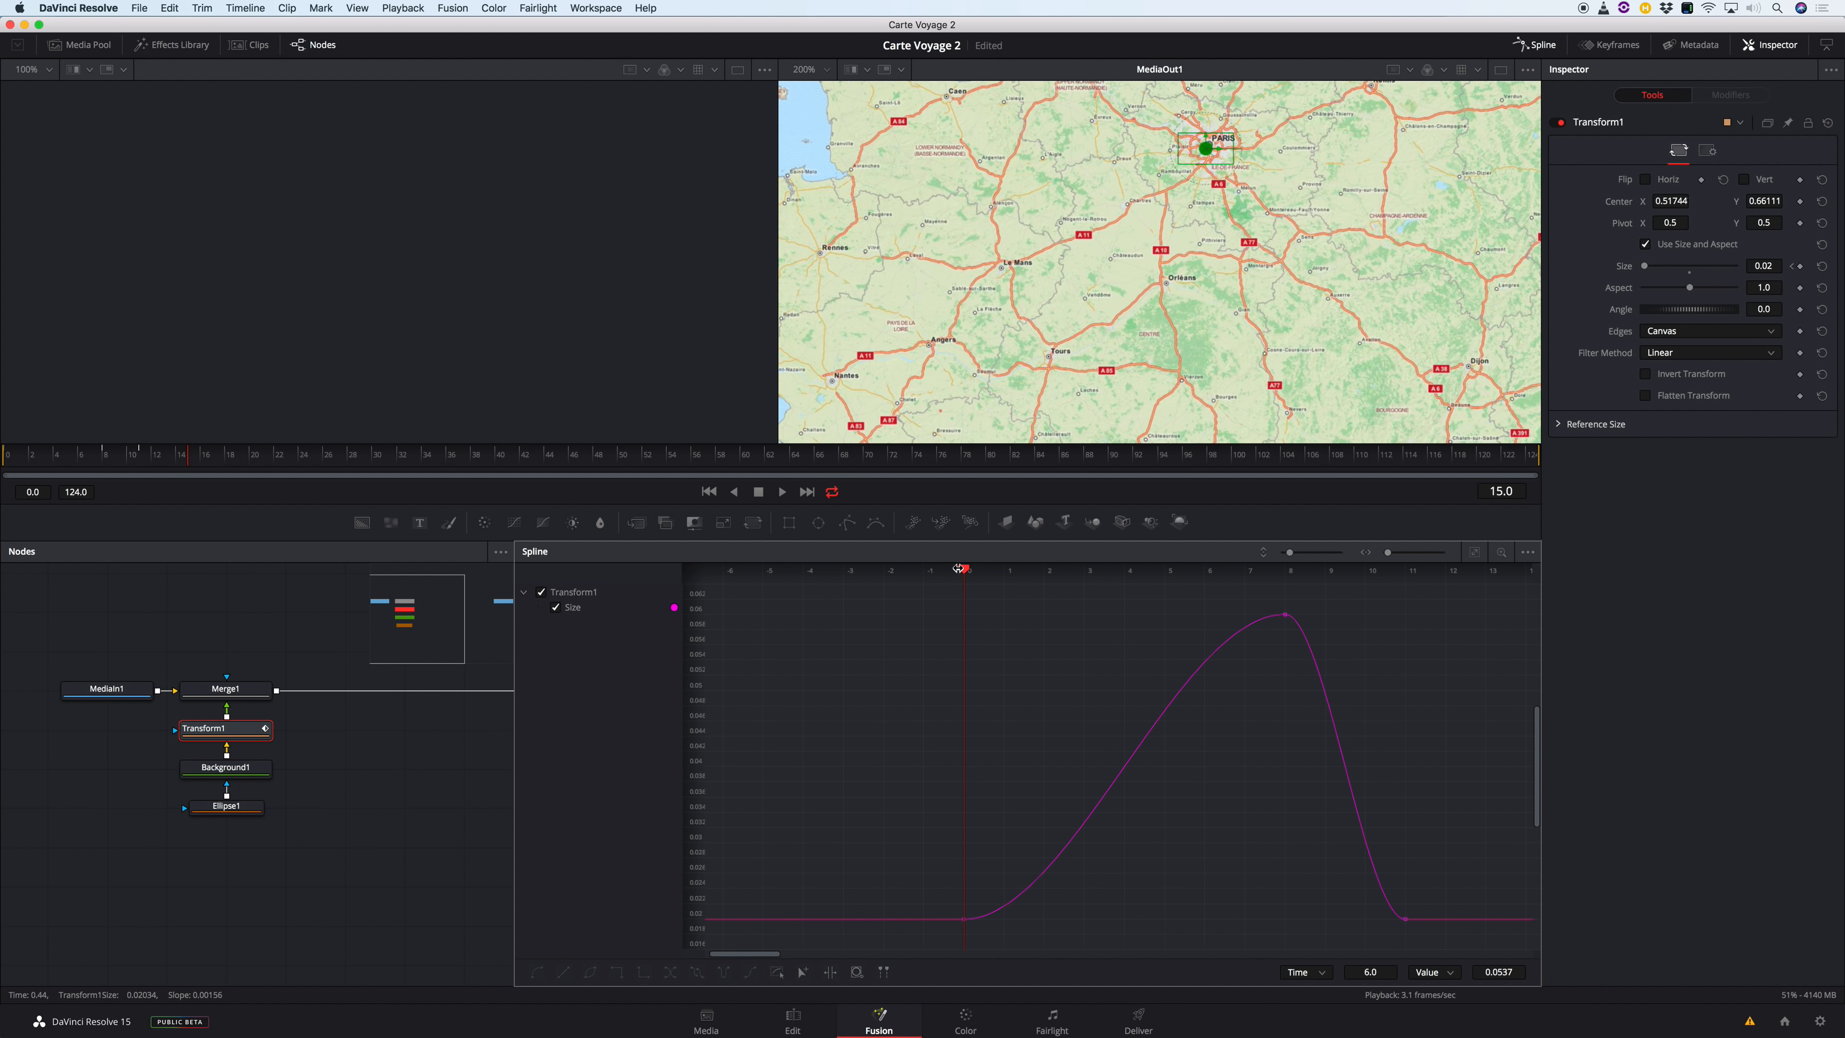
# Set Transform1's size keyframe at frame 8 to 0.04 and smooth the peak of its curve.
pyautogui.moveTo(966, 573); pyautogui.dragTo(1286, 572)
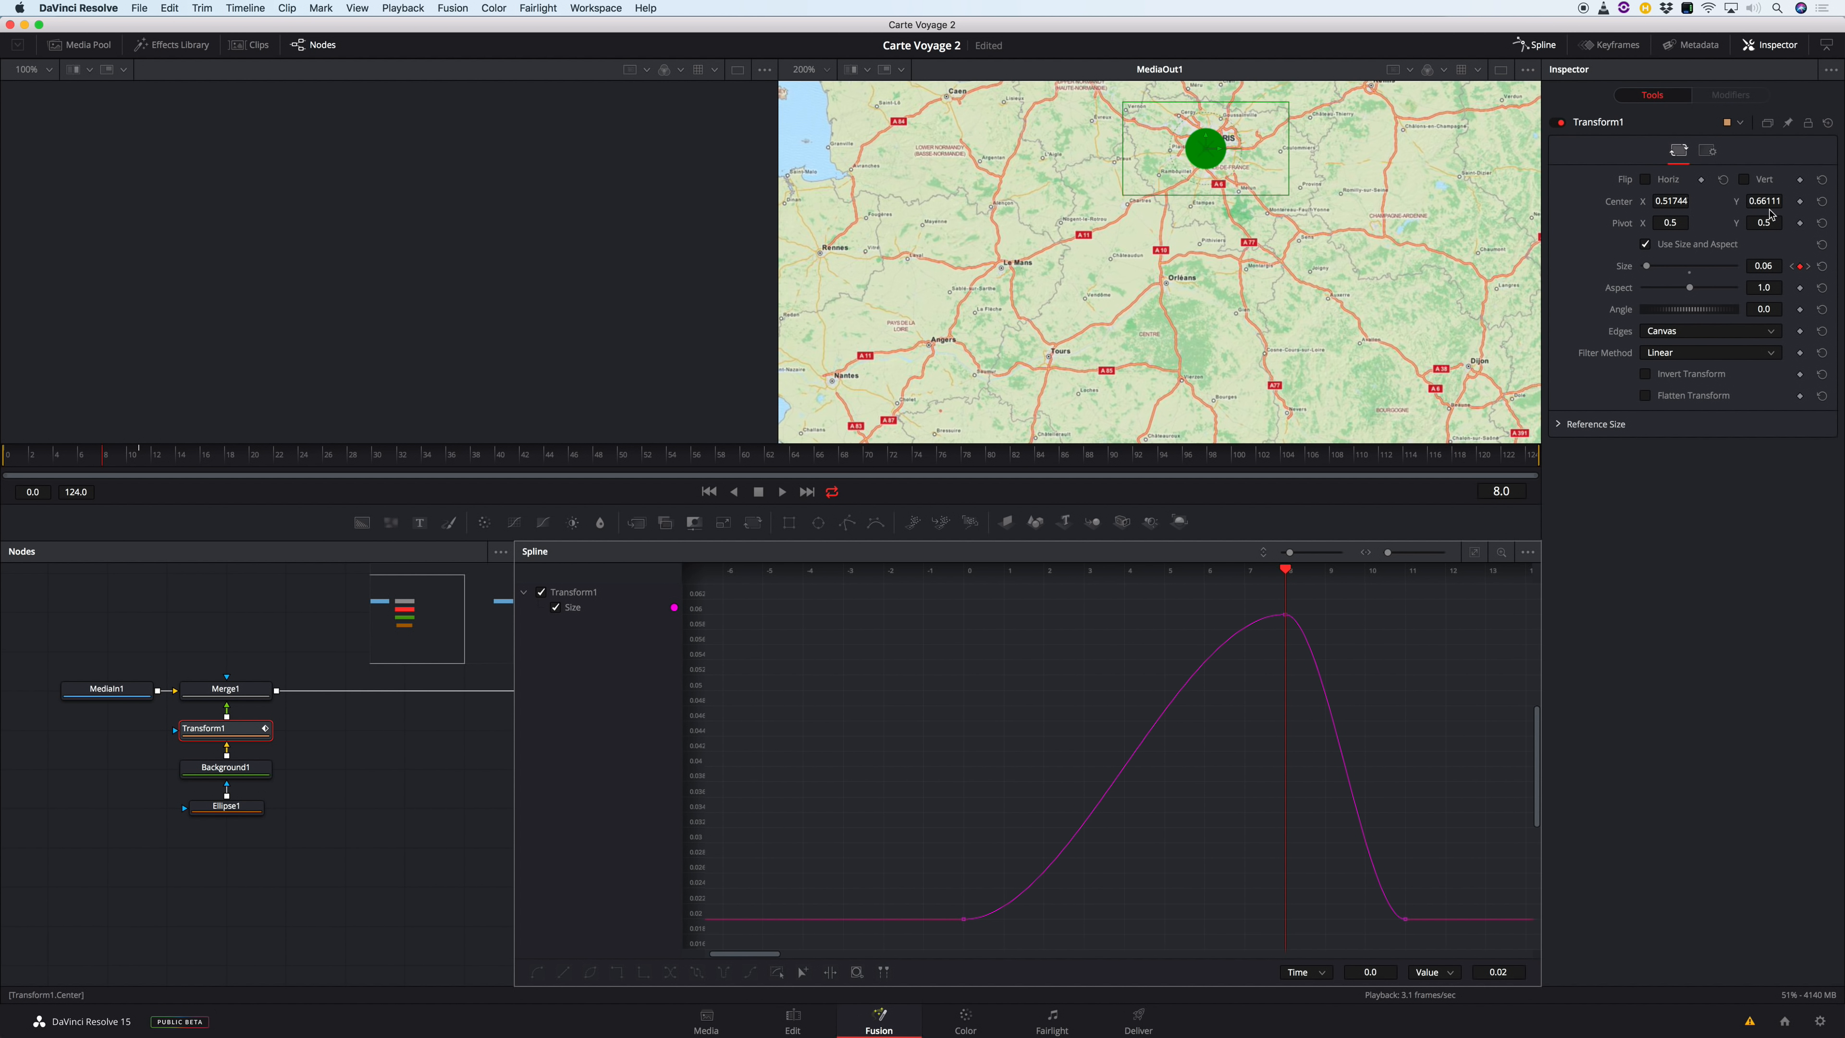
pyautogui.moveTo(1767, 266); pyautogui.dragTo(1779, 266)
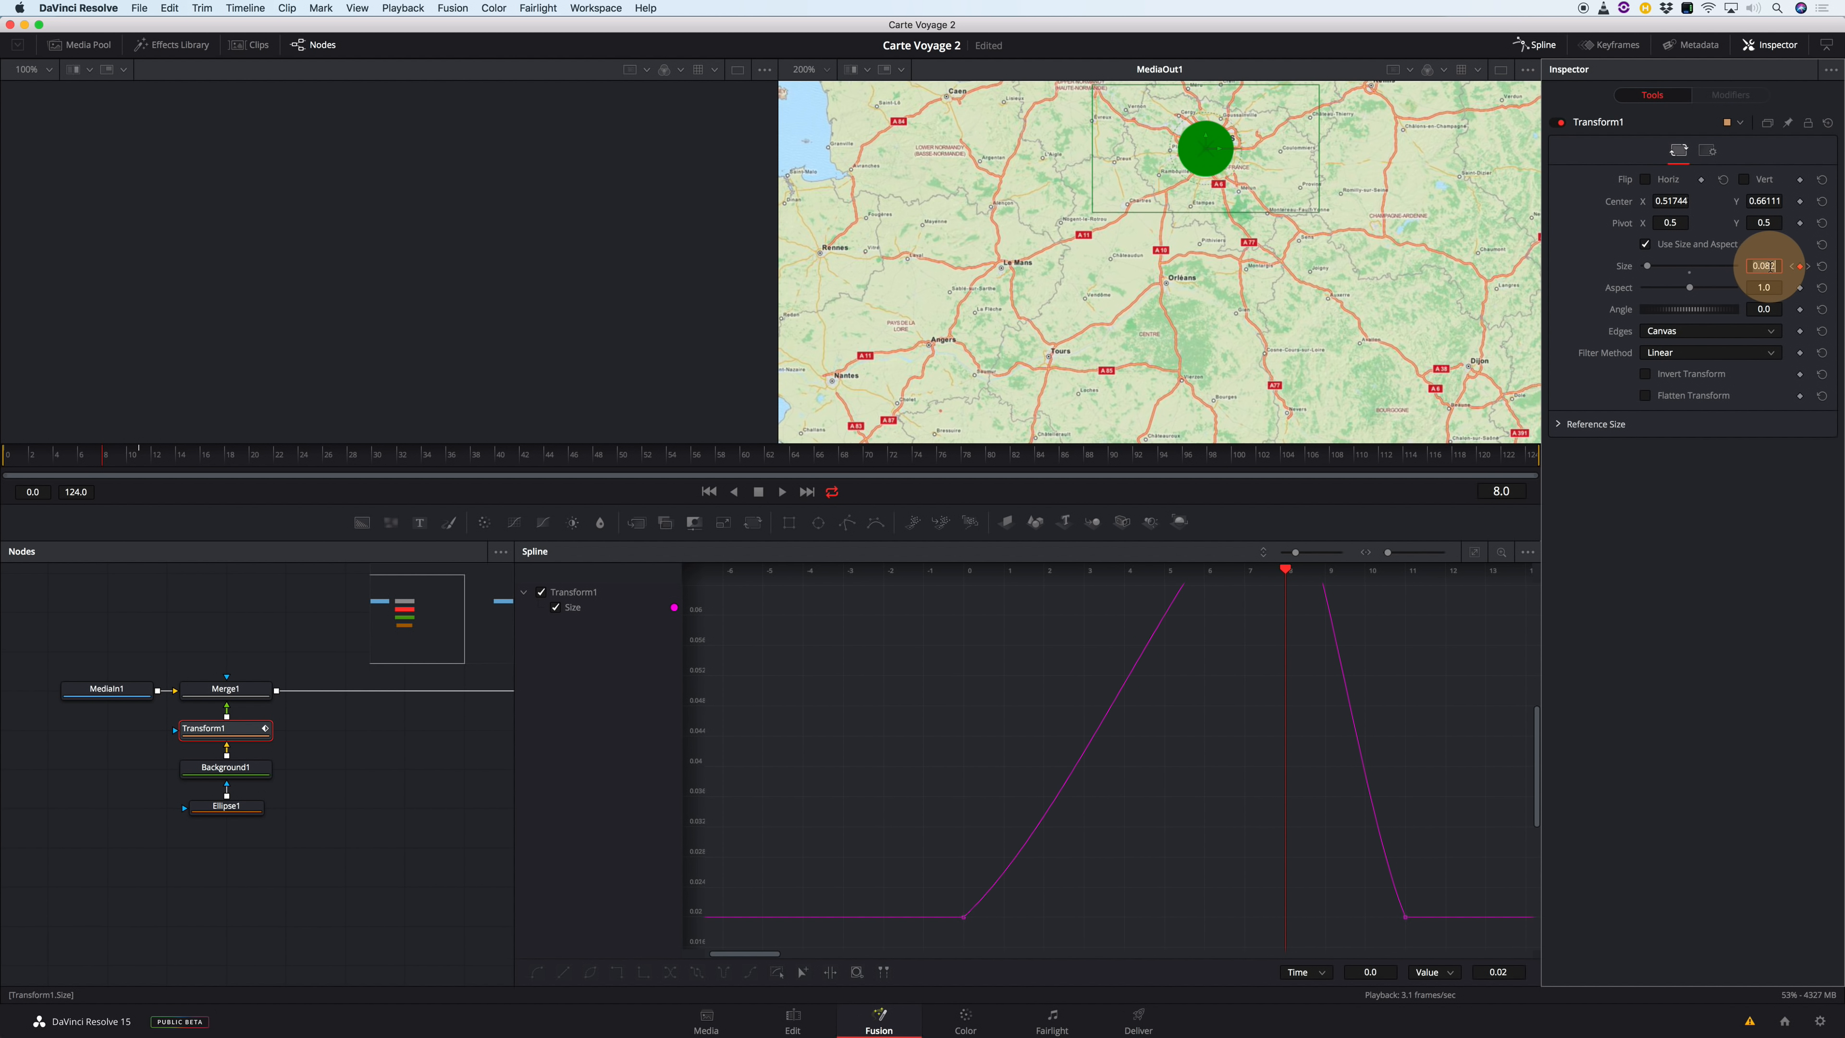
pyautogui.click(1774, 266)
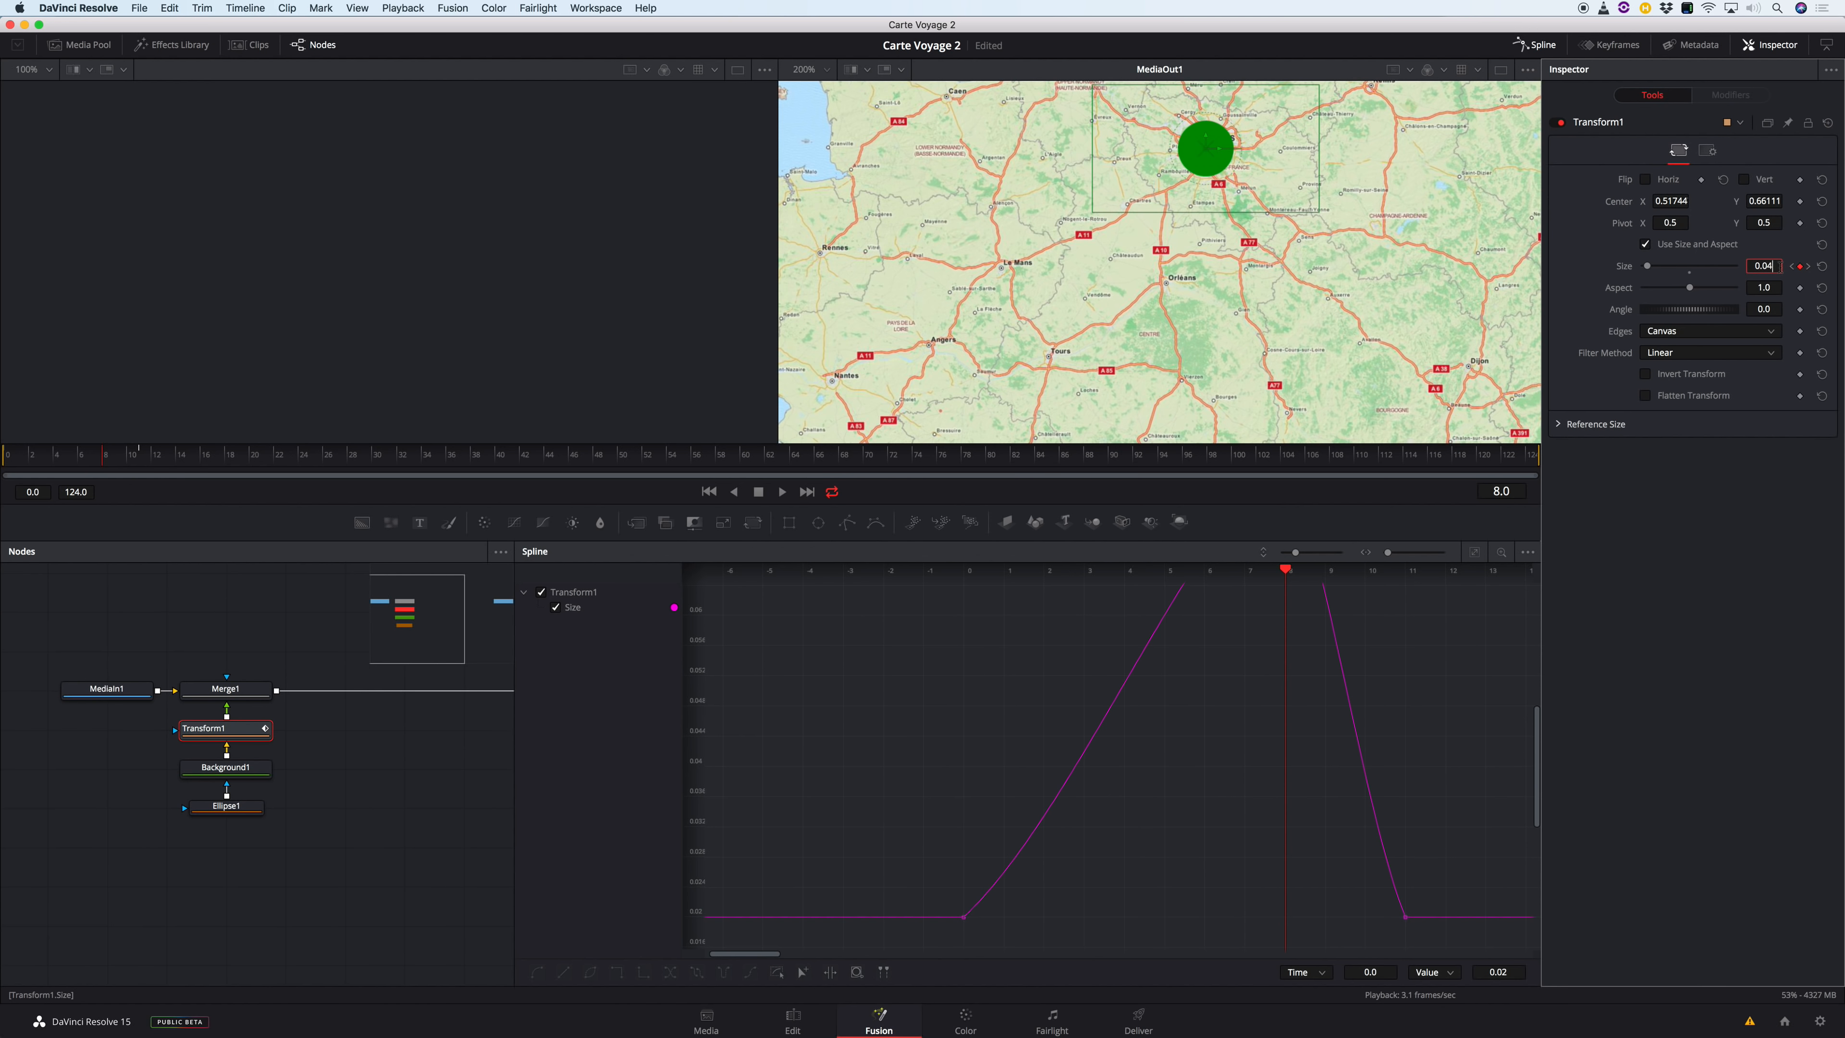
pyautogui.write('0.04')
pyautogui.press('Tab')
pyautogui.moveTo(1244, 741); pyautogui.dragTo(1371, 791)
pyautogui.press('s')
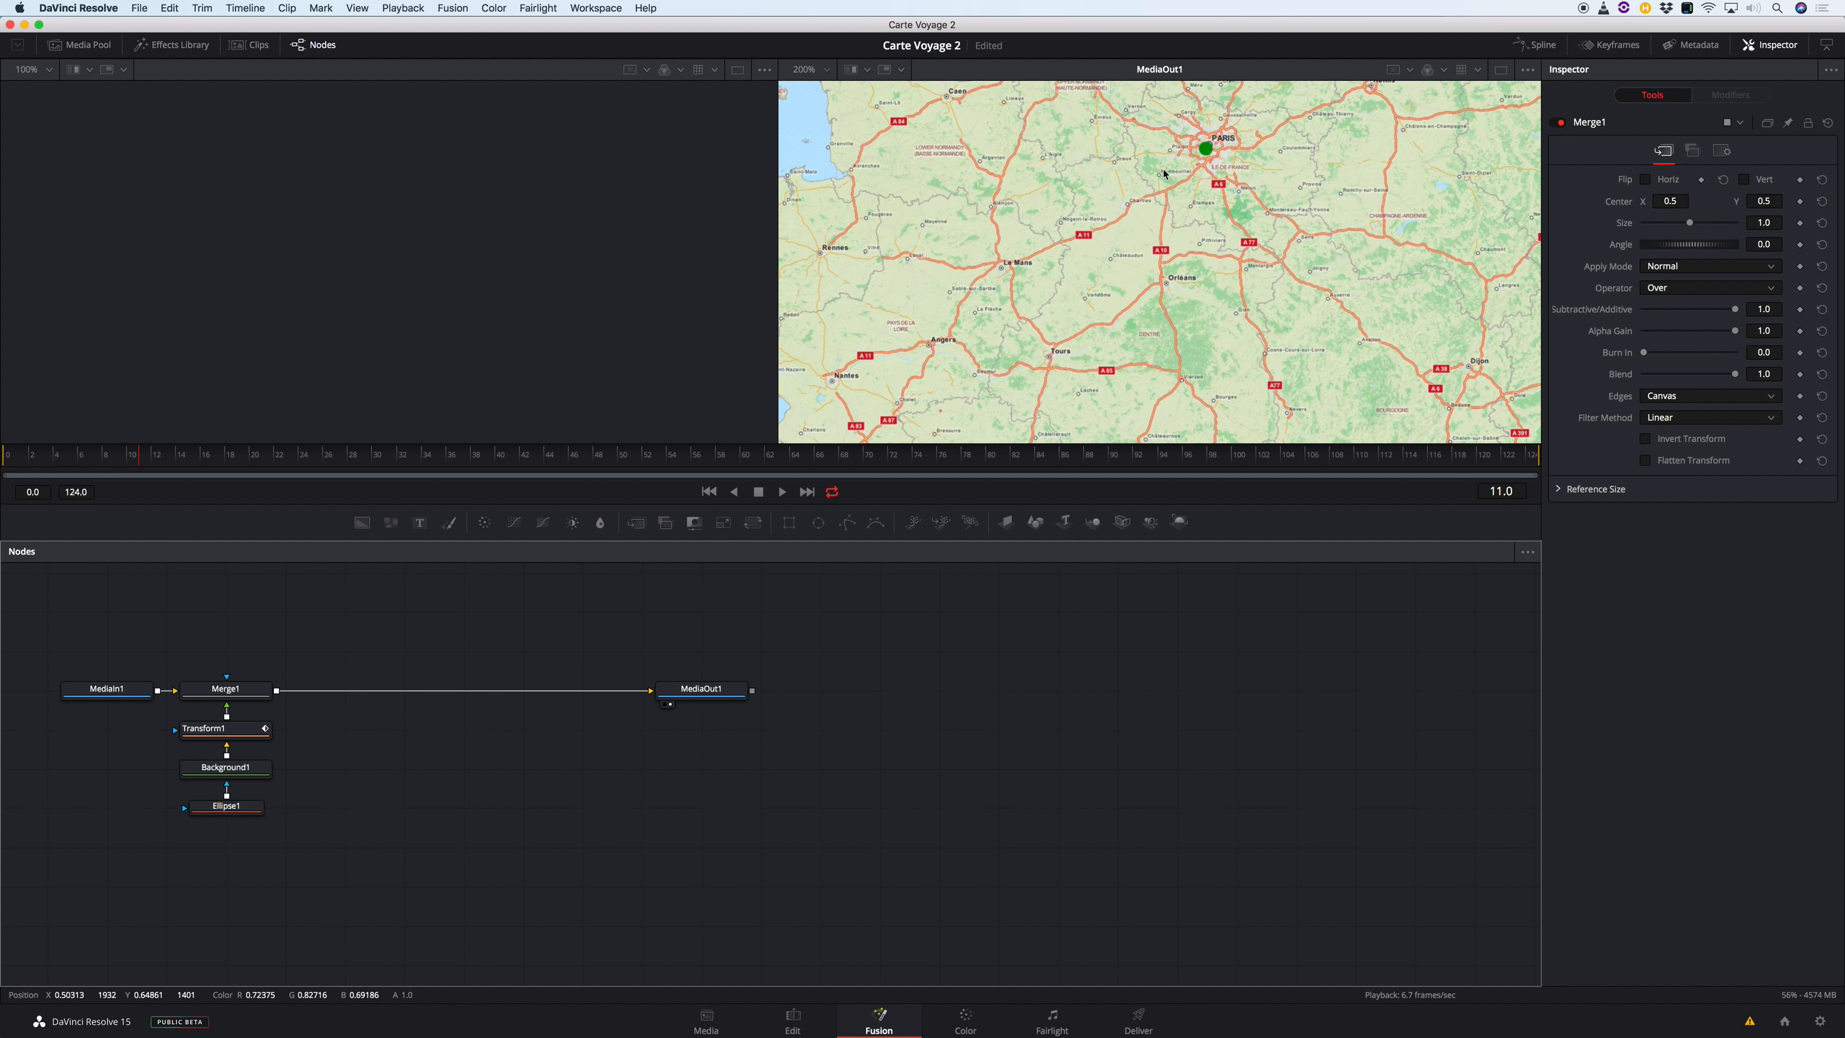
# Add a Paint node between Merge1 and MediaOut1.
pyautogui.scroll(-10, 1220, 314)
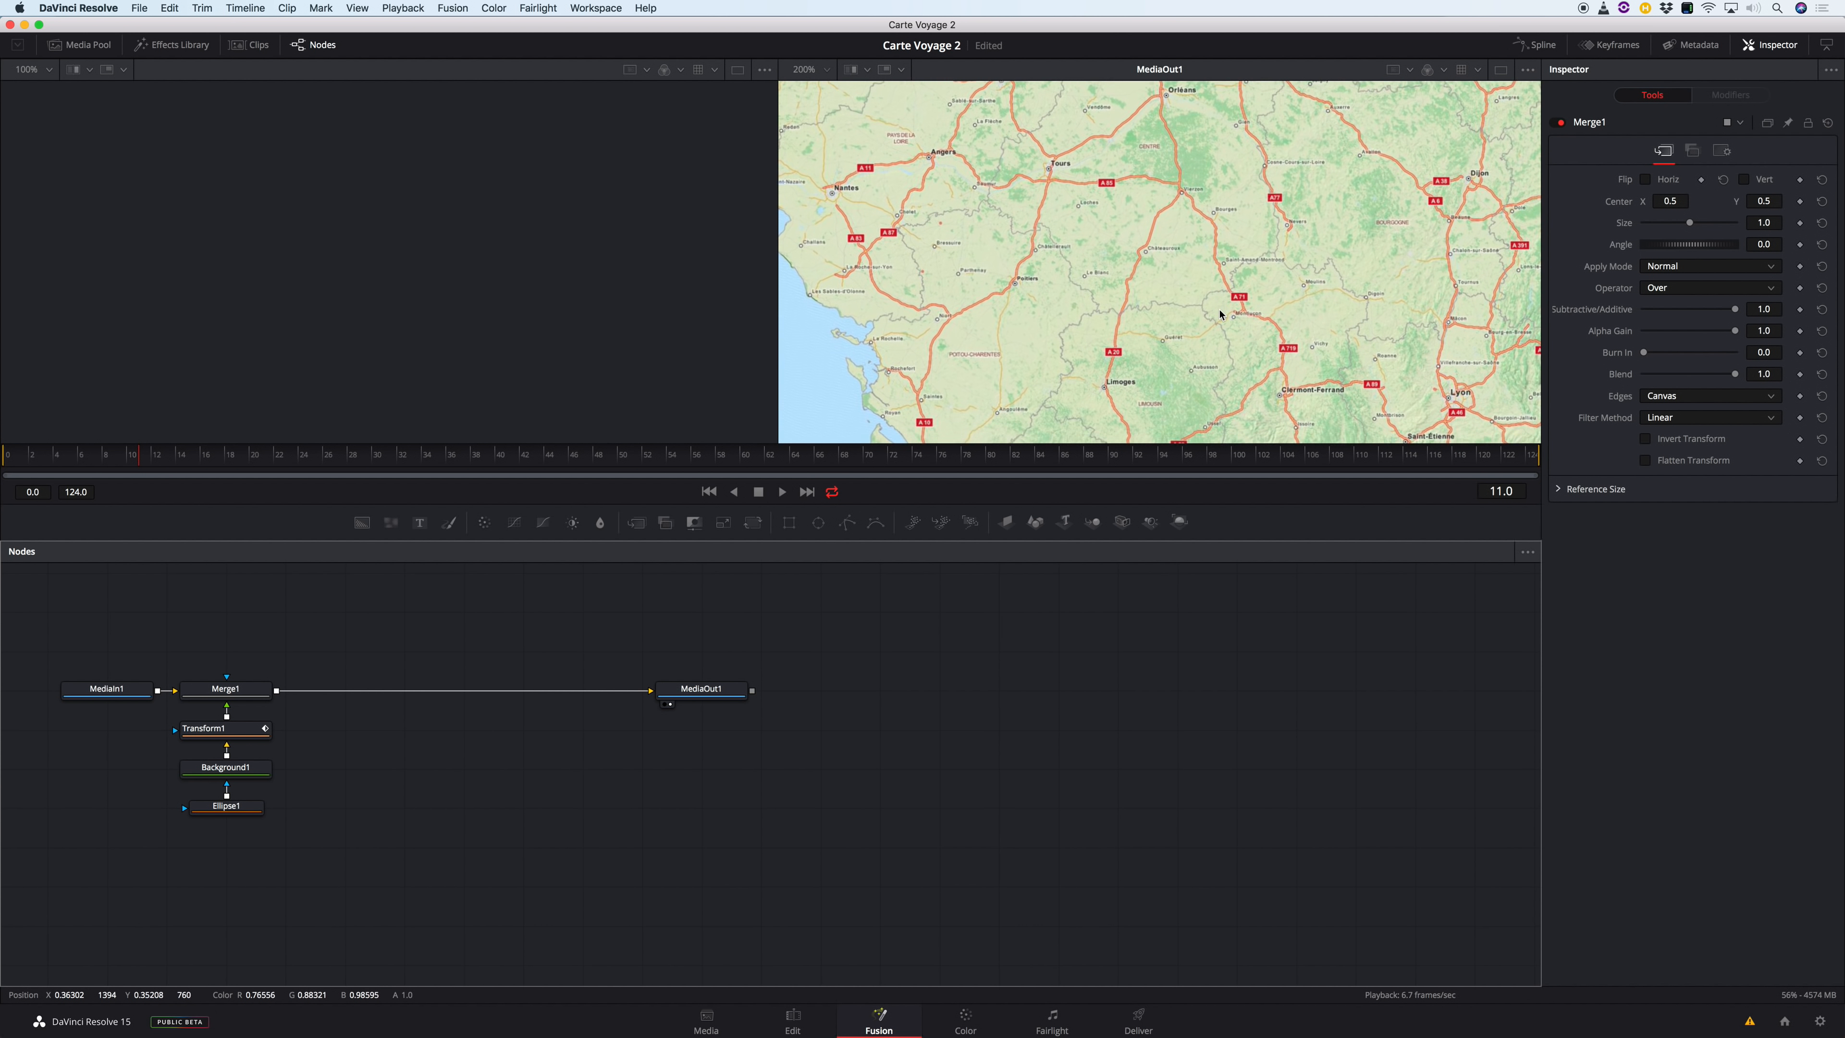
pyautogui.scroll(10, 1221, 314)
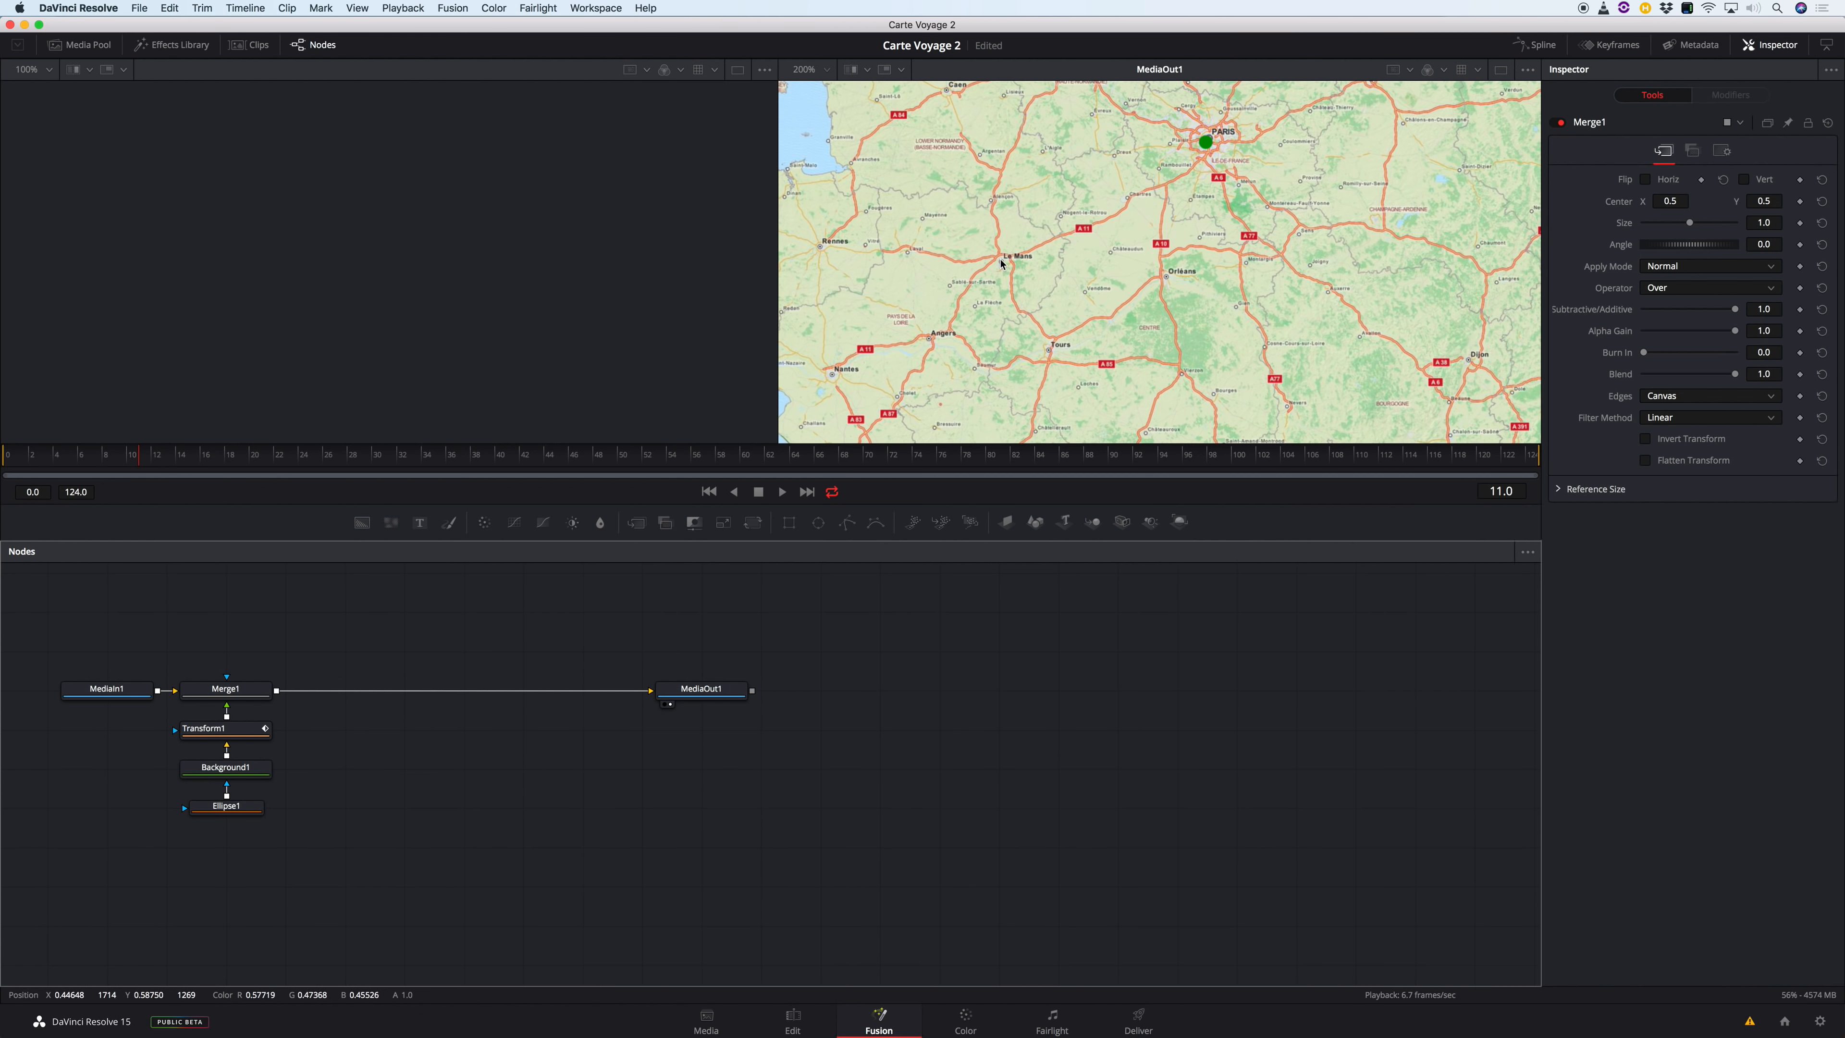
pyautogui.scroll(5, 1001, 264)
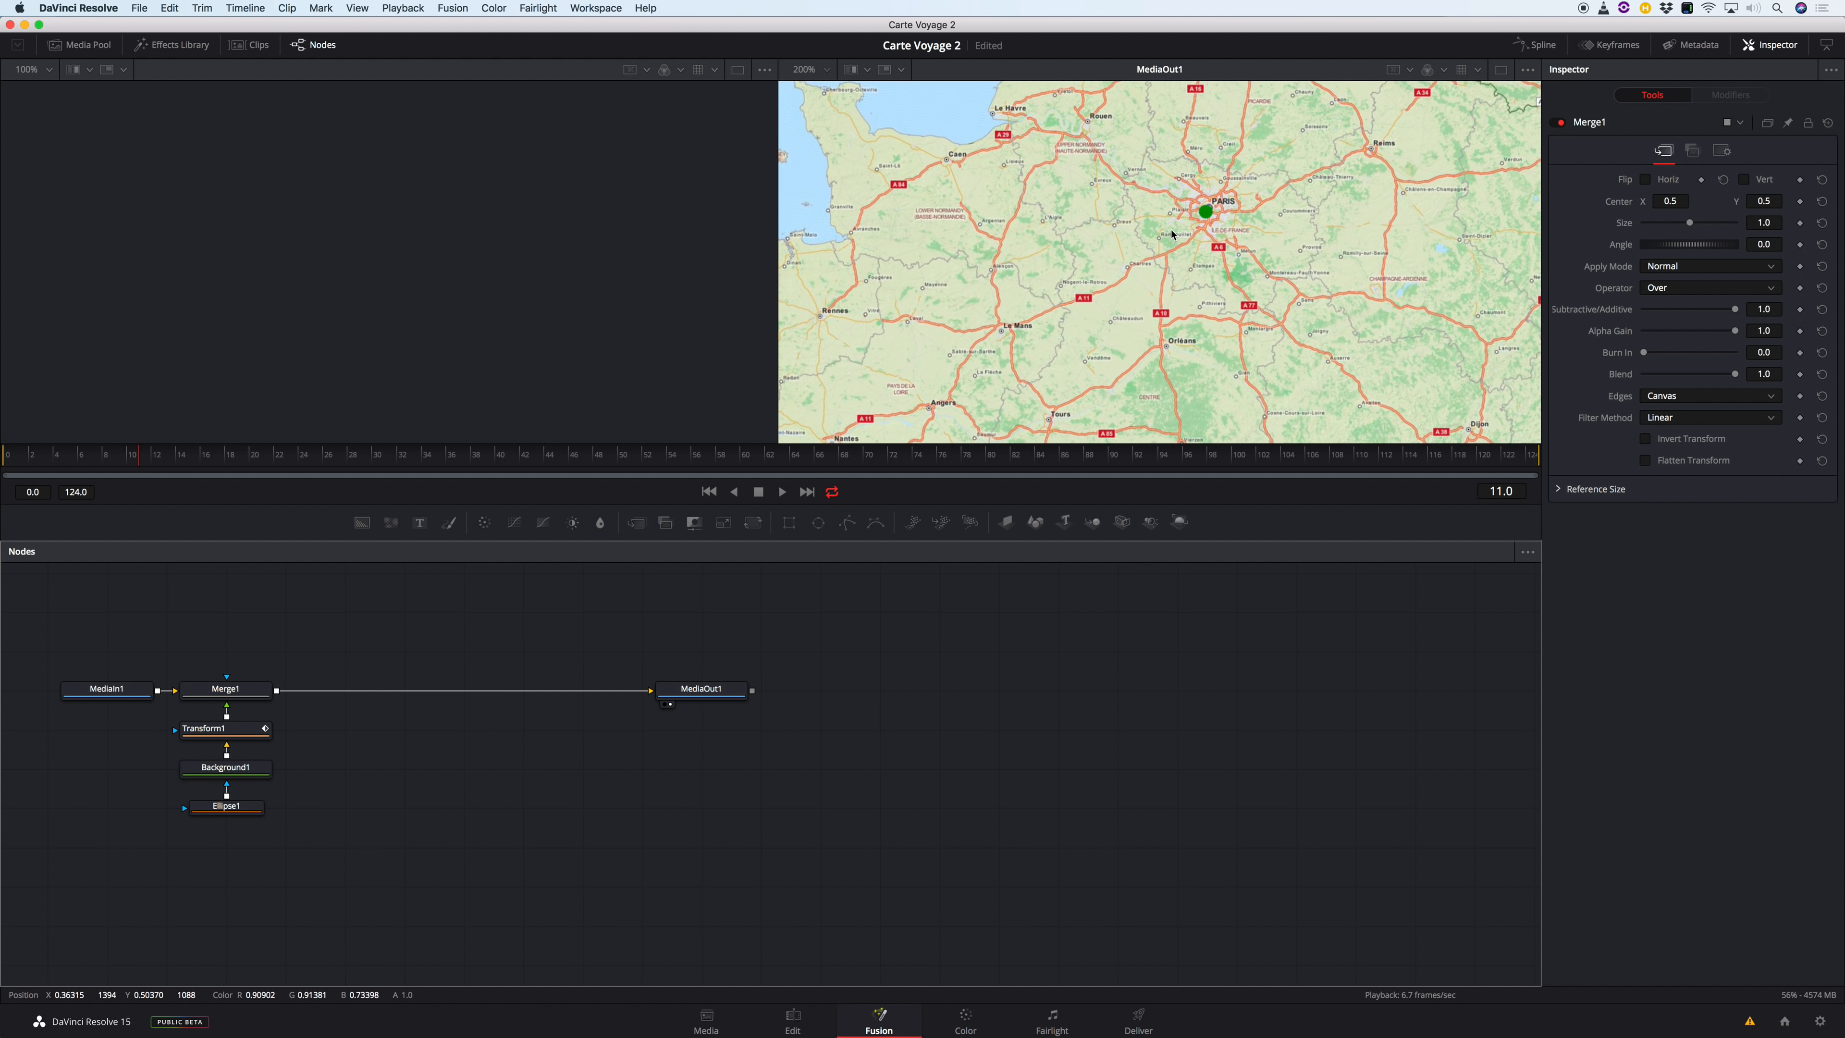
pyautogui.scroll(1, 1171, 234)
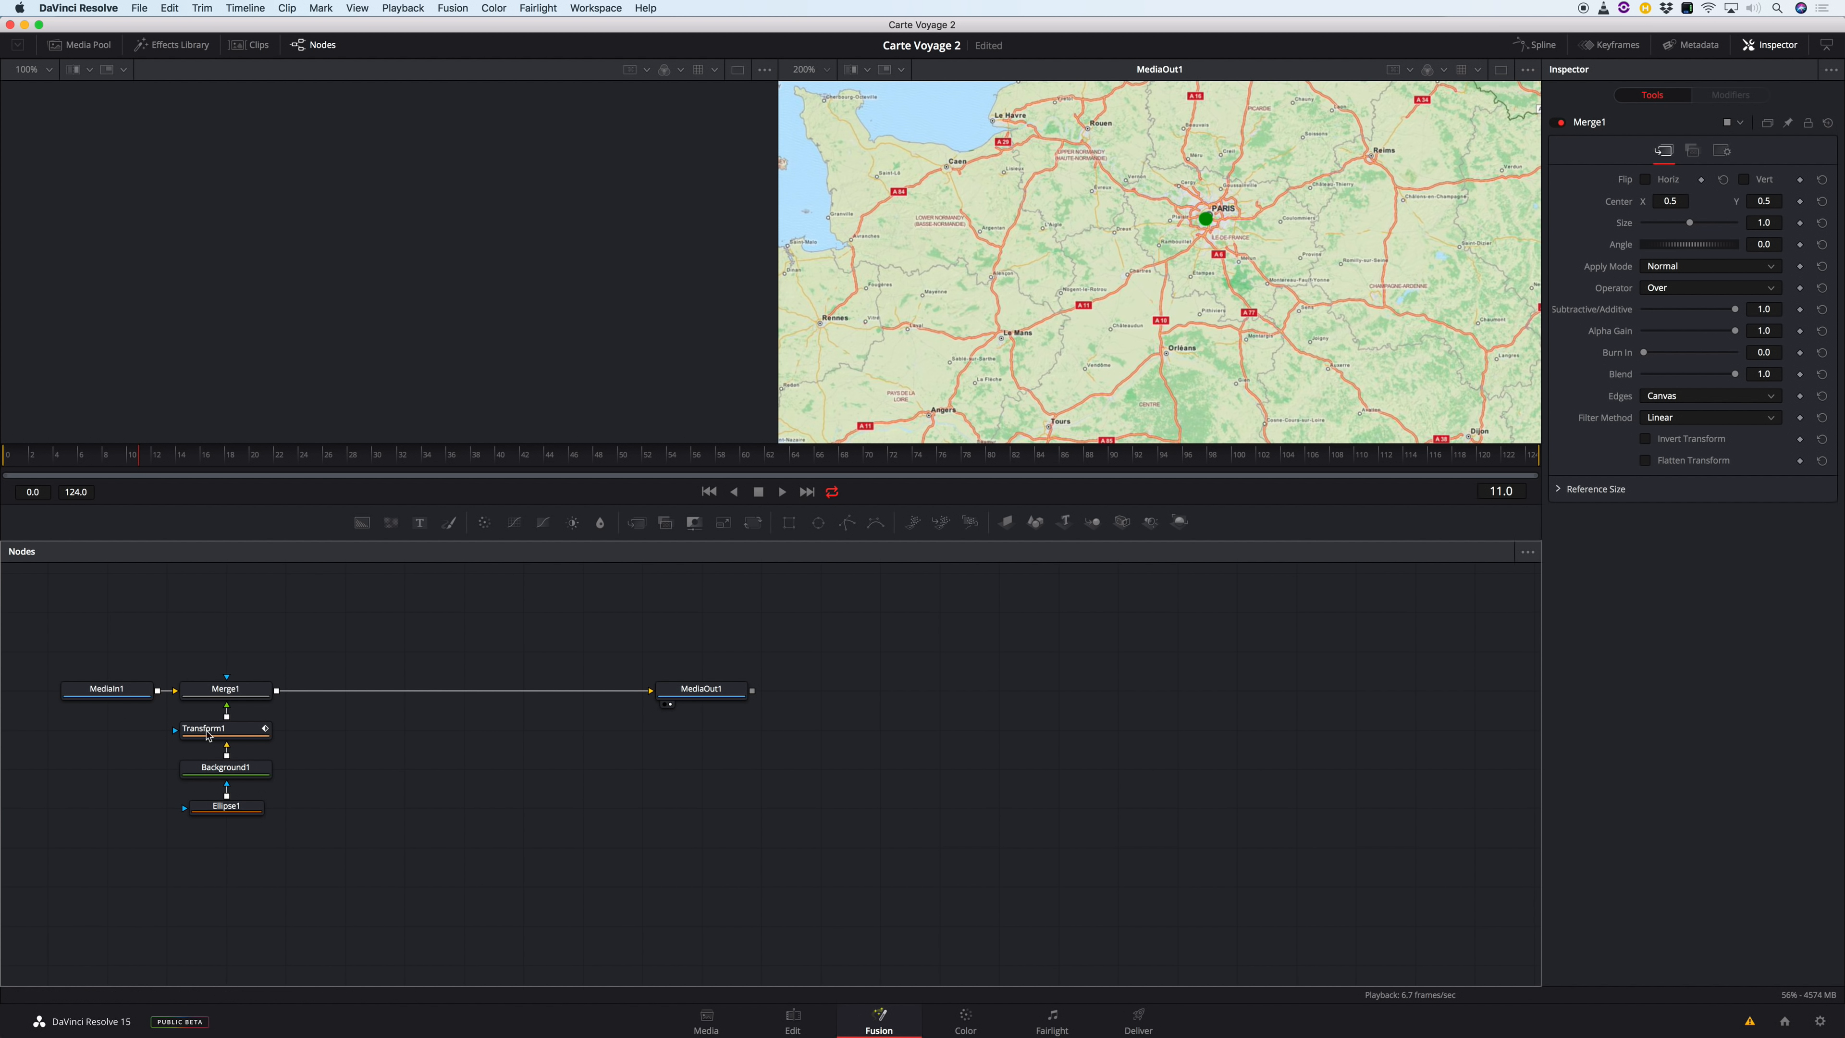
pyautogui.click(219, 698)
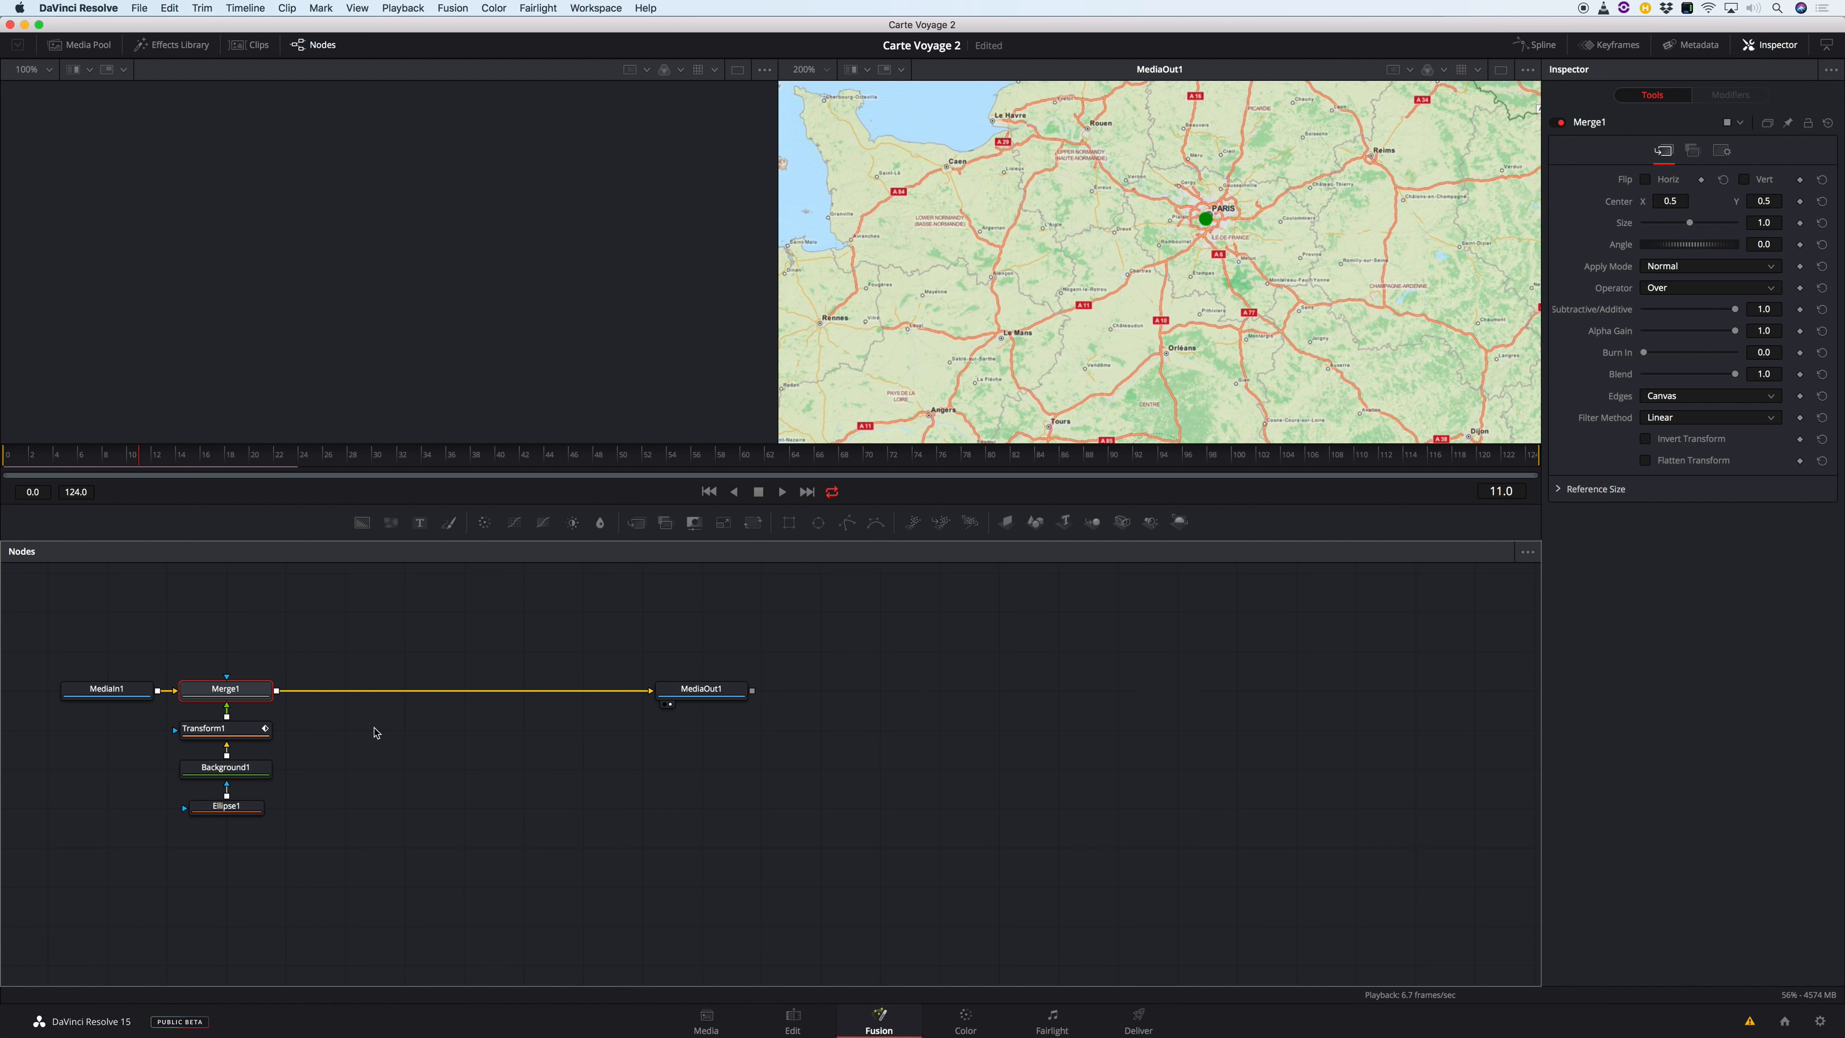
pyautogui.hotkey('shift', 'space')
pyautogui.write('xf')
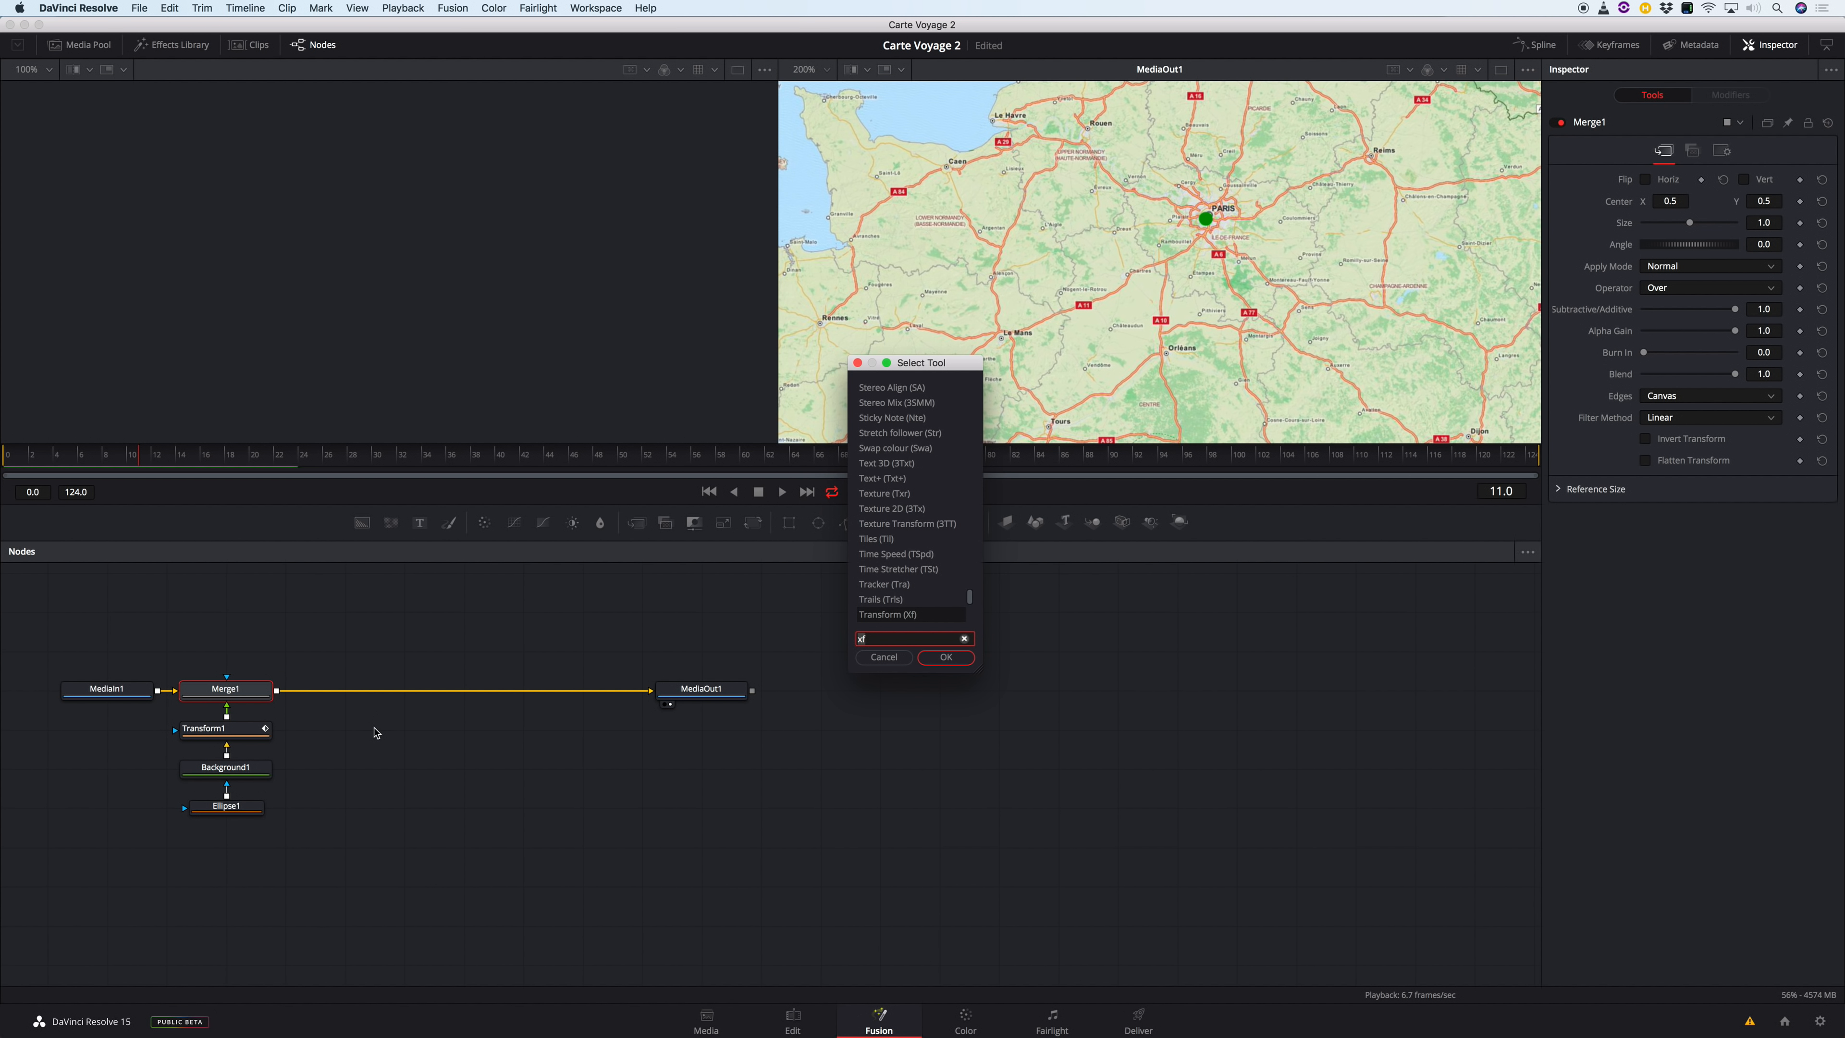
pyautogui.press('BackSpace')
pyautogui.press('BackSpace')
pyautogui.write('paint')
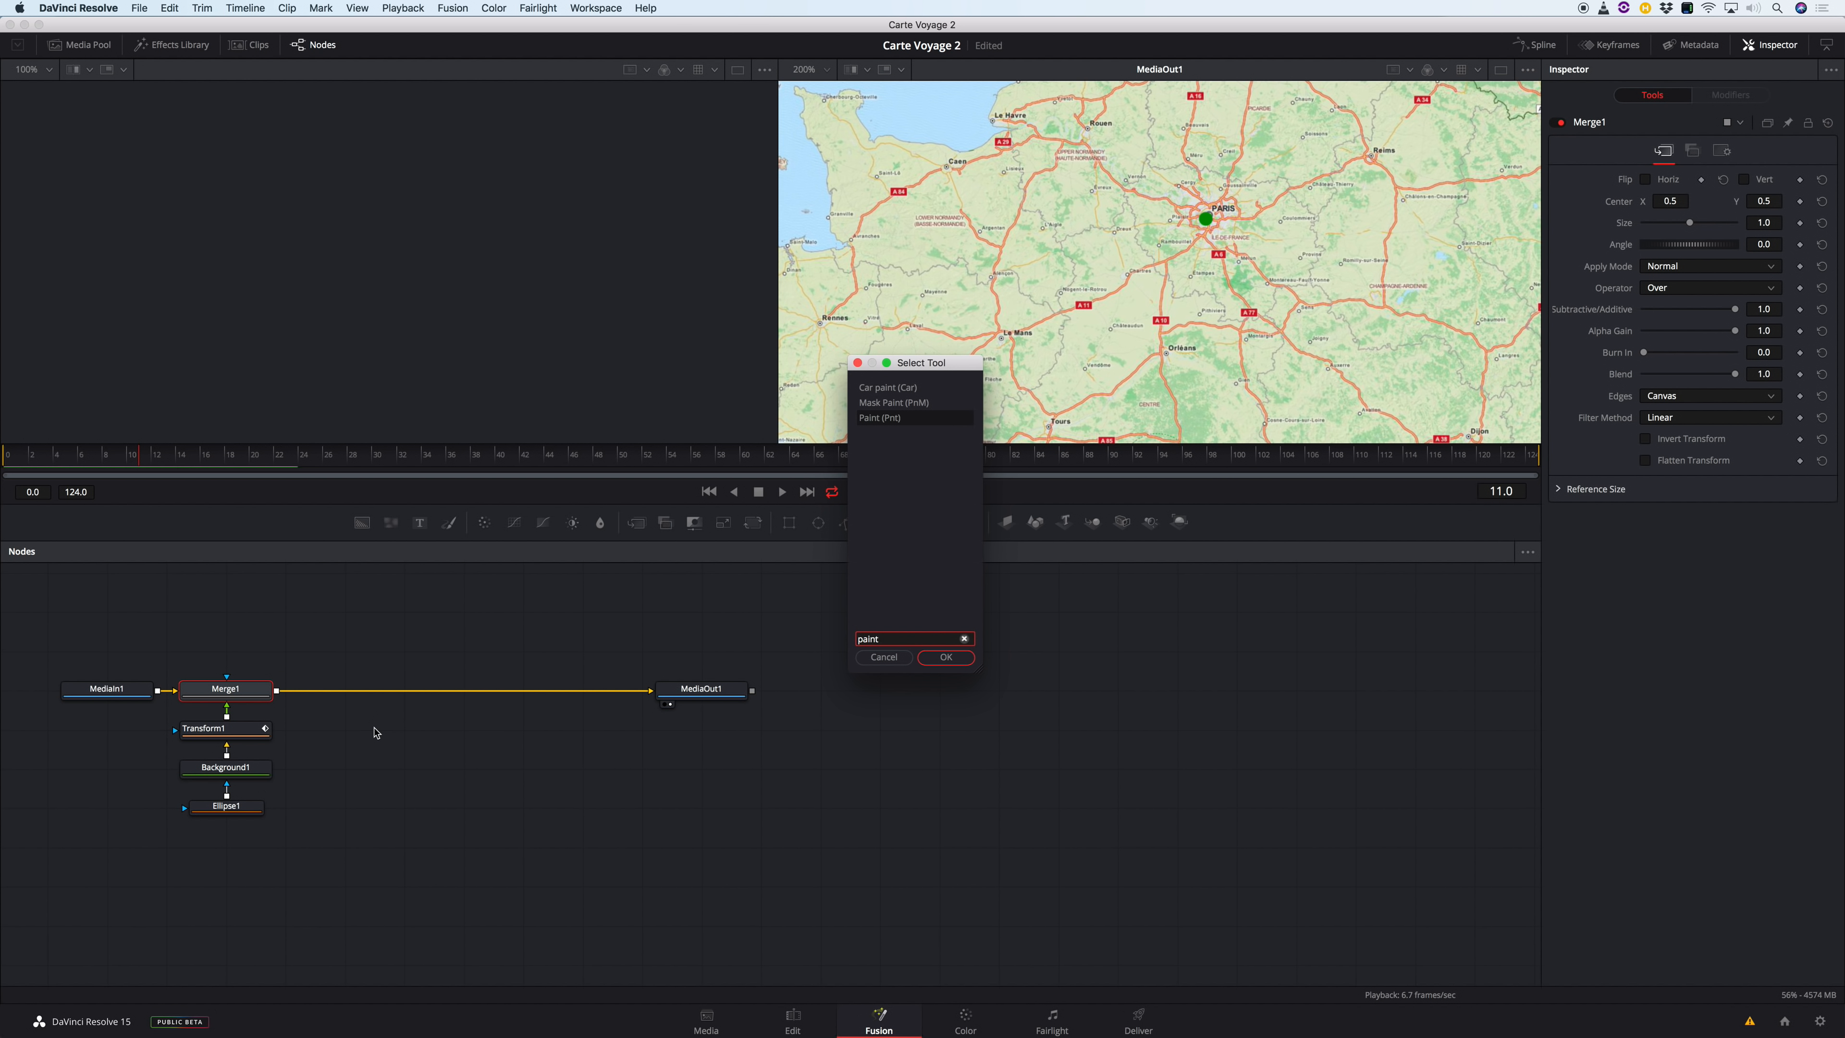
pyautogui.press('Return')
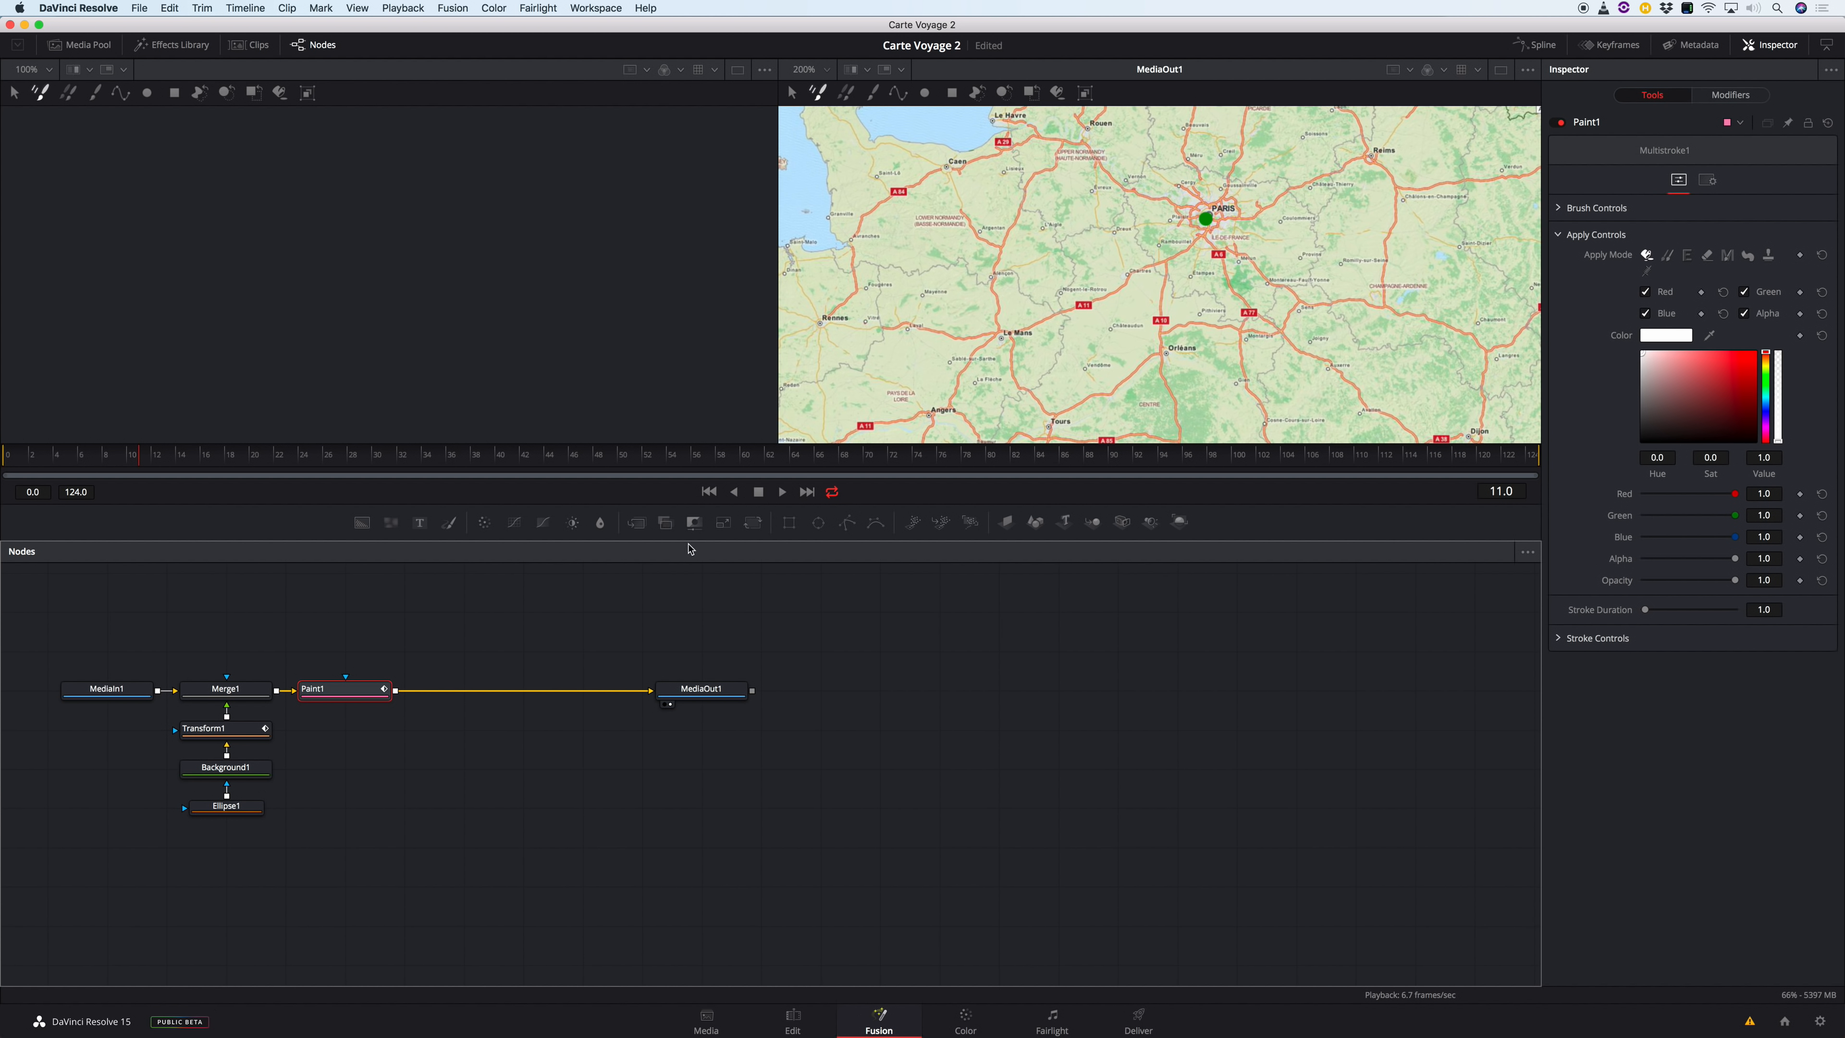
# Try a white freehand stroke across the map south of Paris and undo it.
pyautogui.moveTo(1250, 277)
pyautogui.mouseDown()
pyautogui.moveTo(972, 301)
pyautogui.moveTo(1050, 281)
pyautogui.moveTo(1352, 286)
pyautogui.mouseUp()
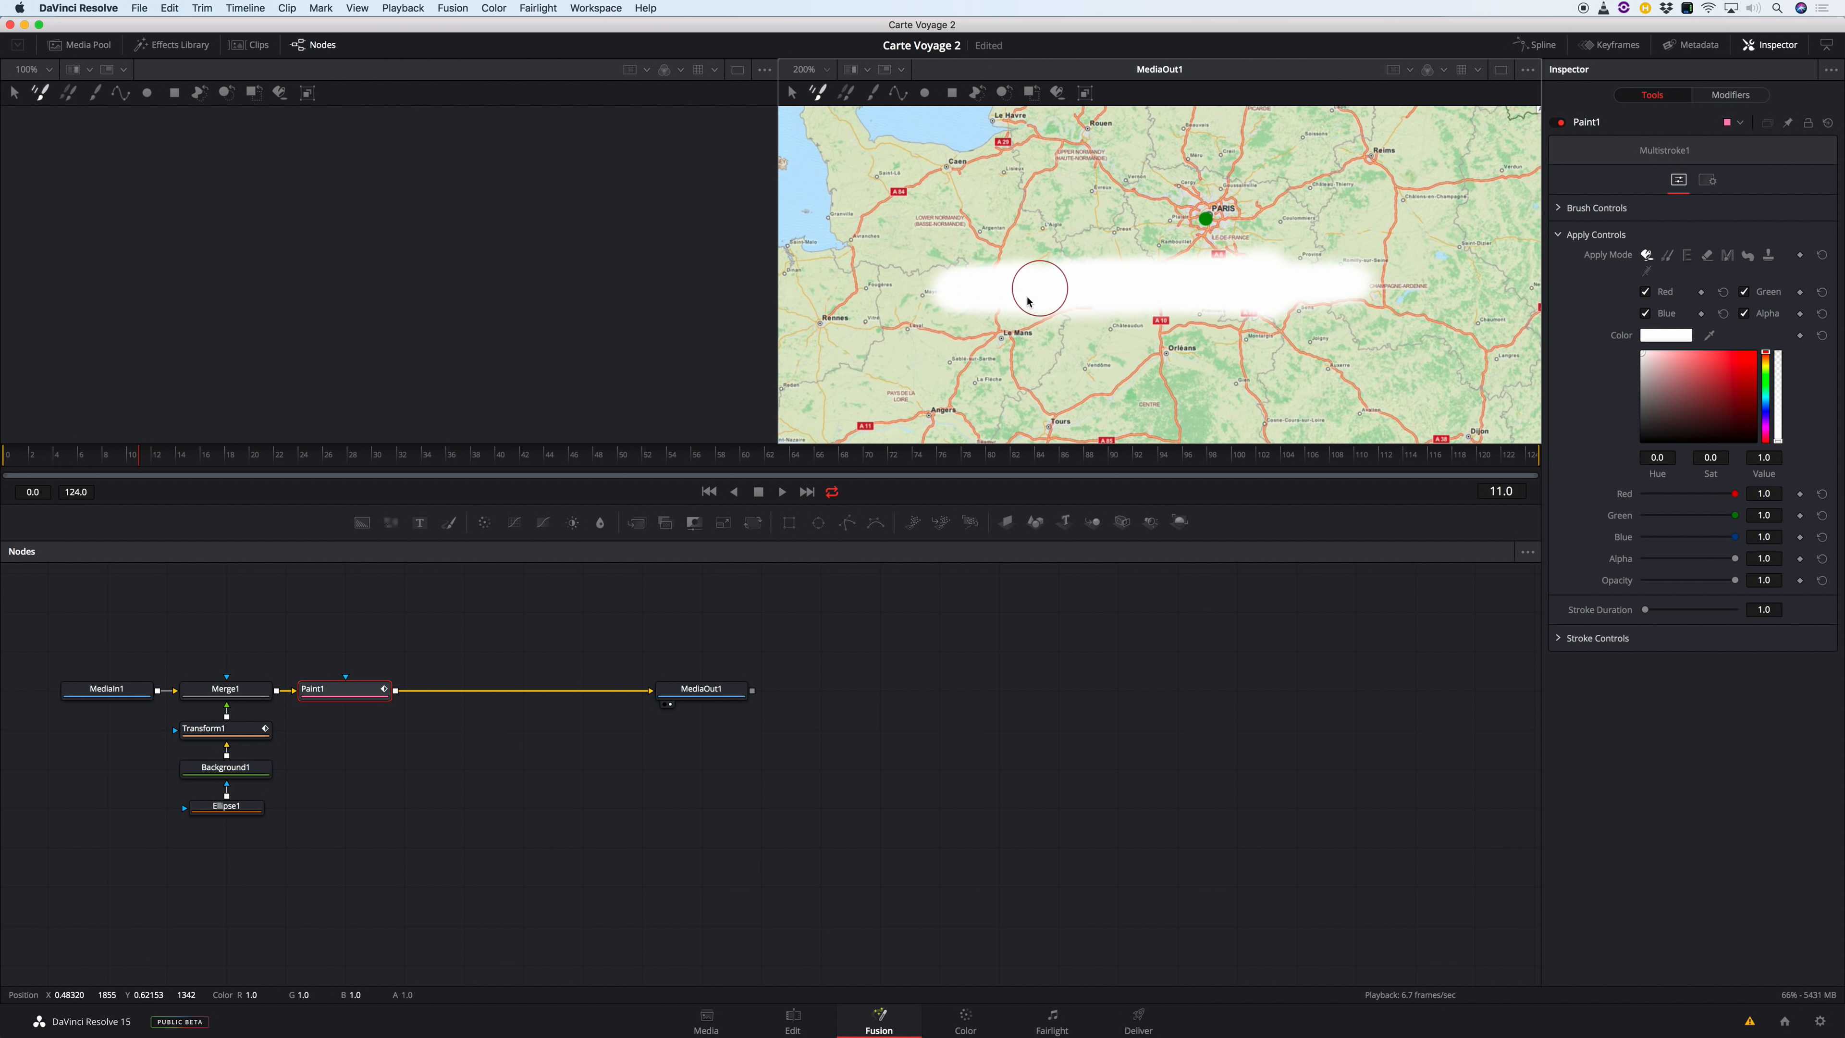
pyautogui.press('super+z')
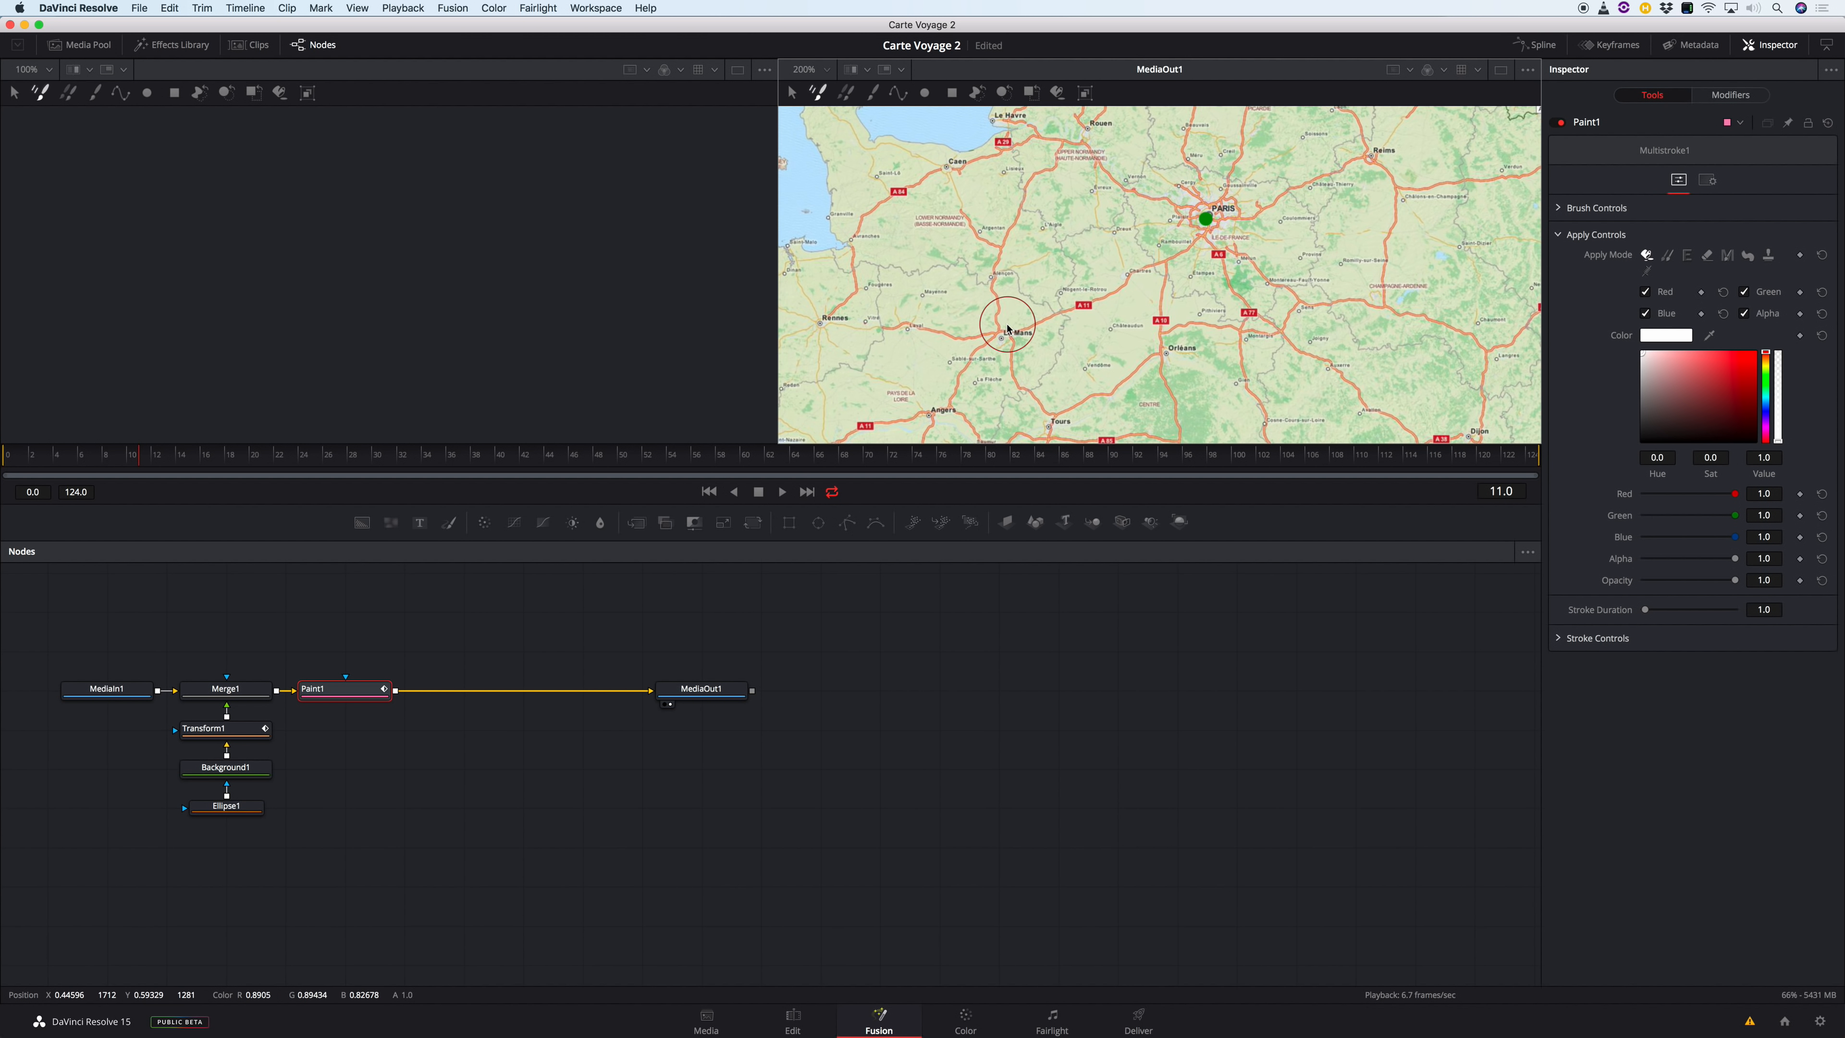
# Set up a polyline stroke in Paint1 with a hard circular brush and a dark blue colour (hue 0.648, saturation 0.814, value 0.512).
pyautogui.click(900, 95)
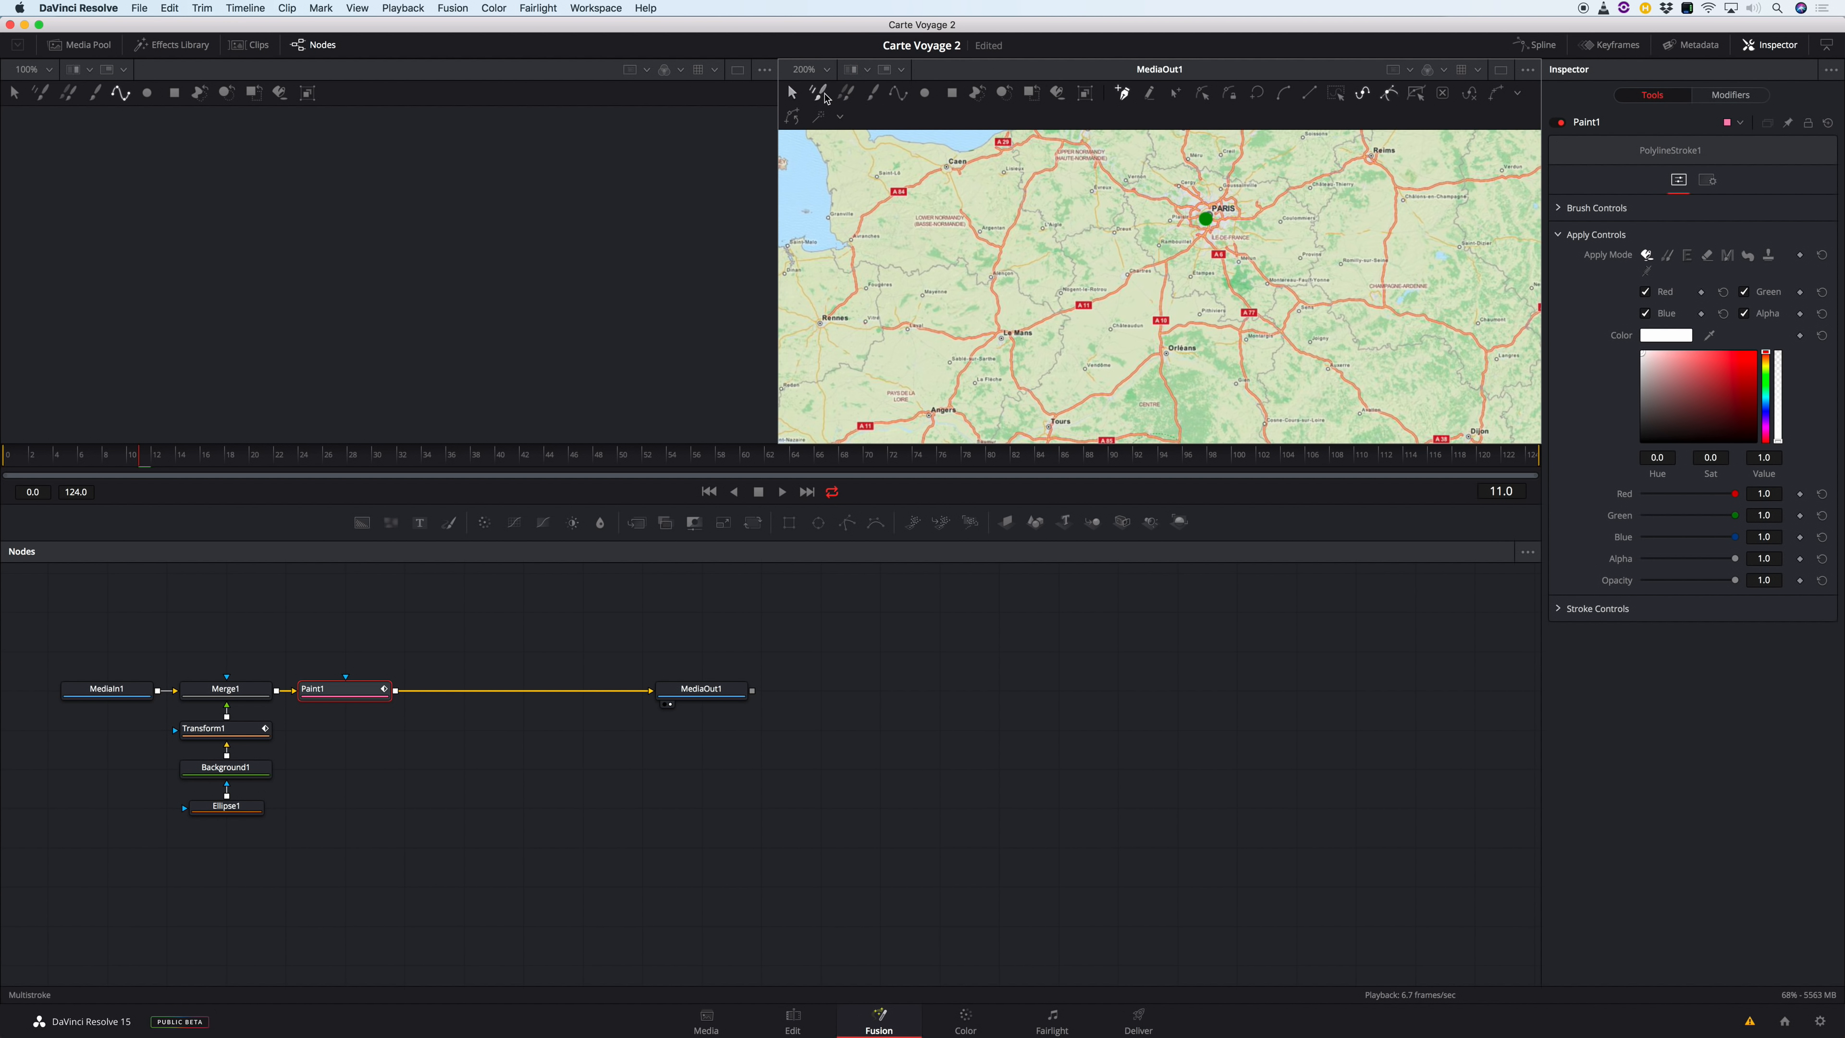
pyautogui.click(829, 73)
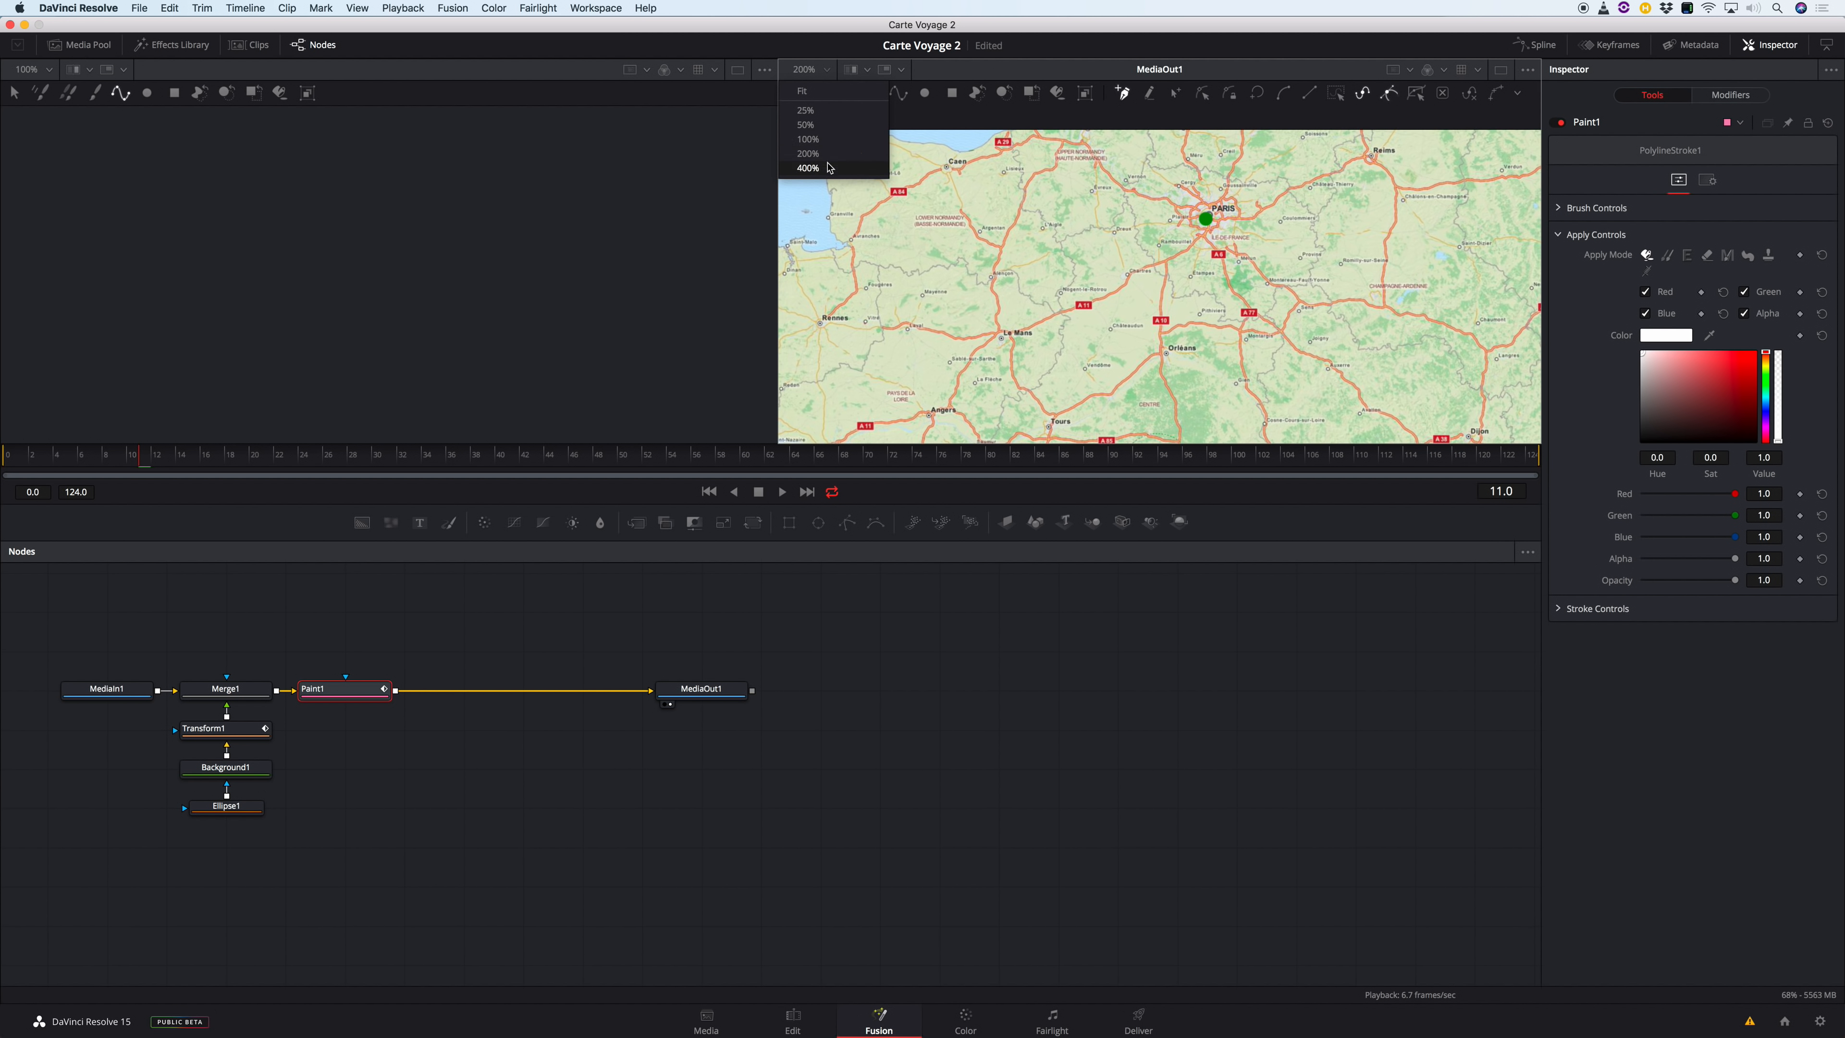
pyautogui.click(808, 167)
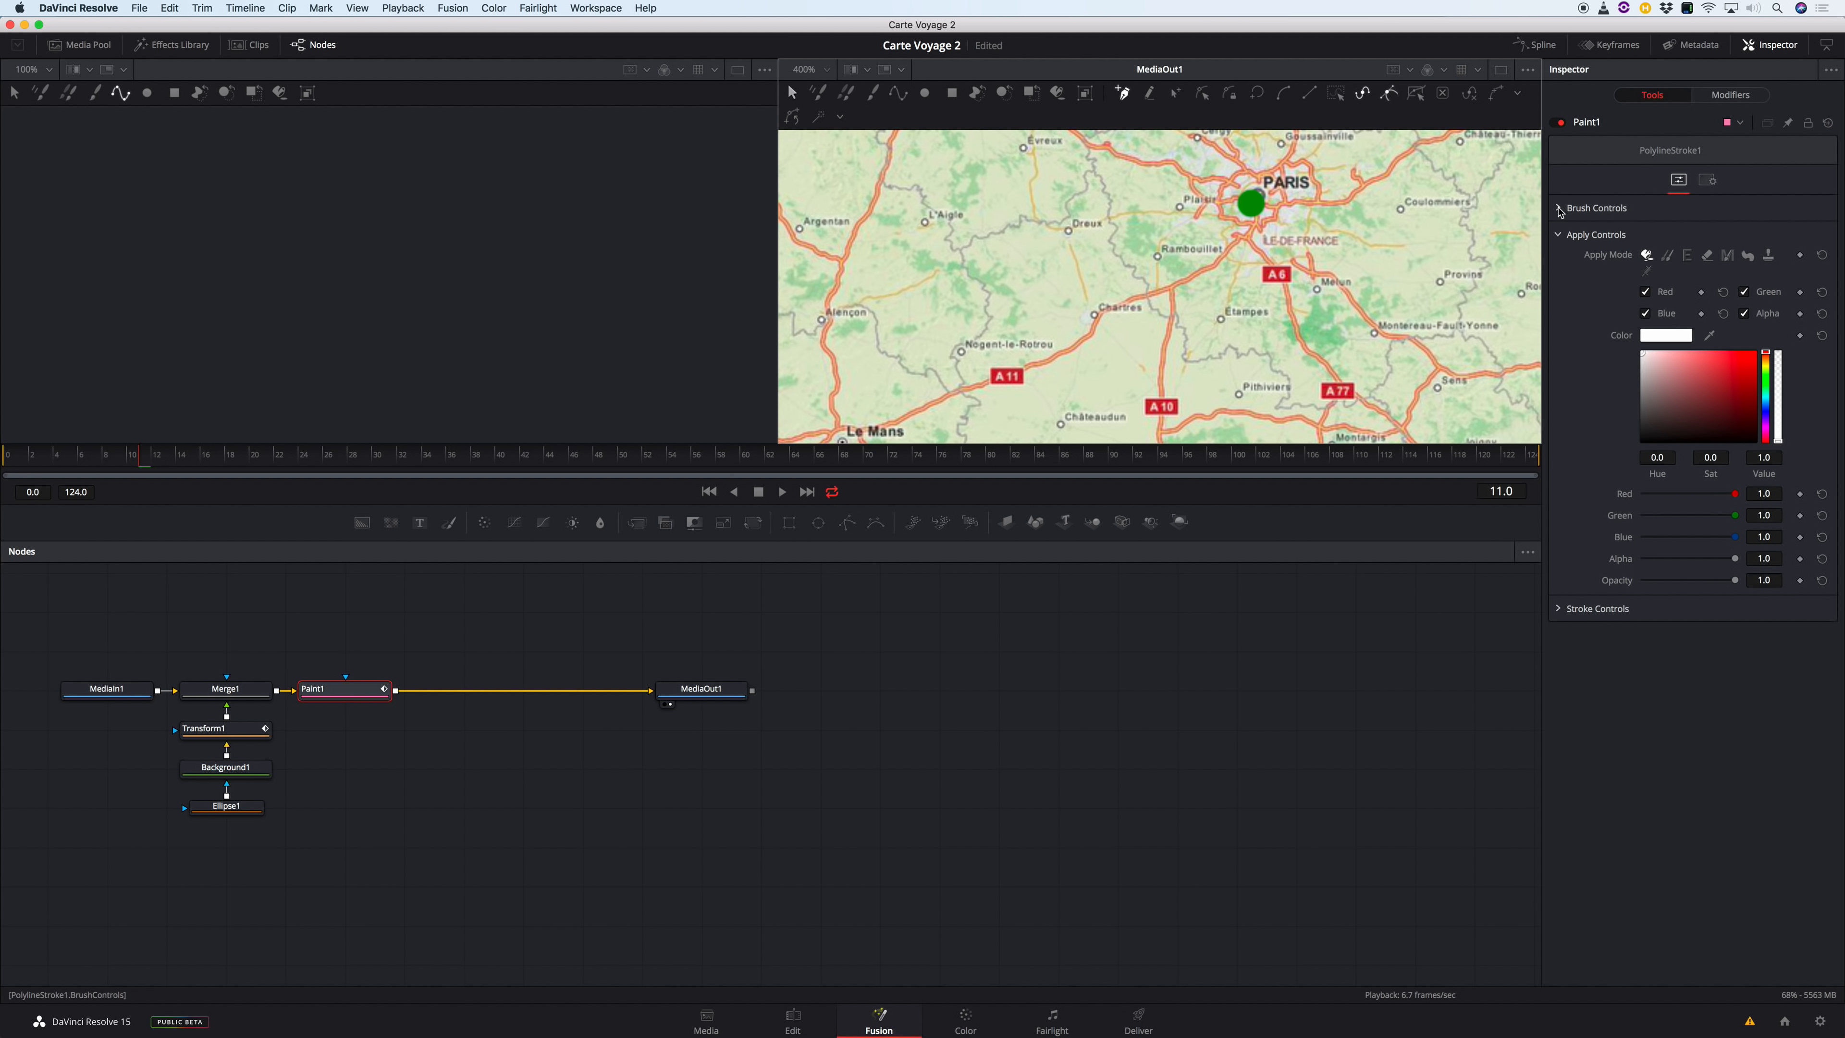
pyautogui.click(1560, 209)
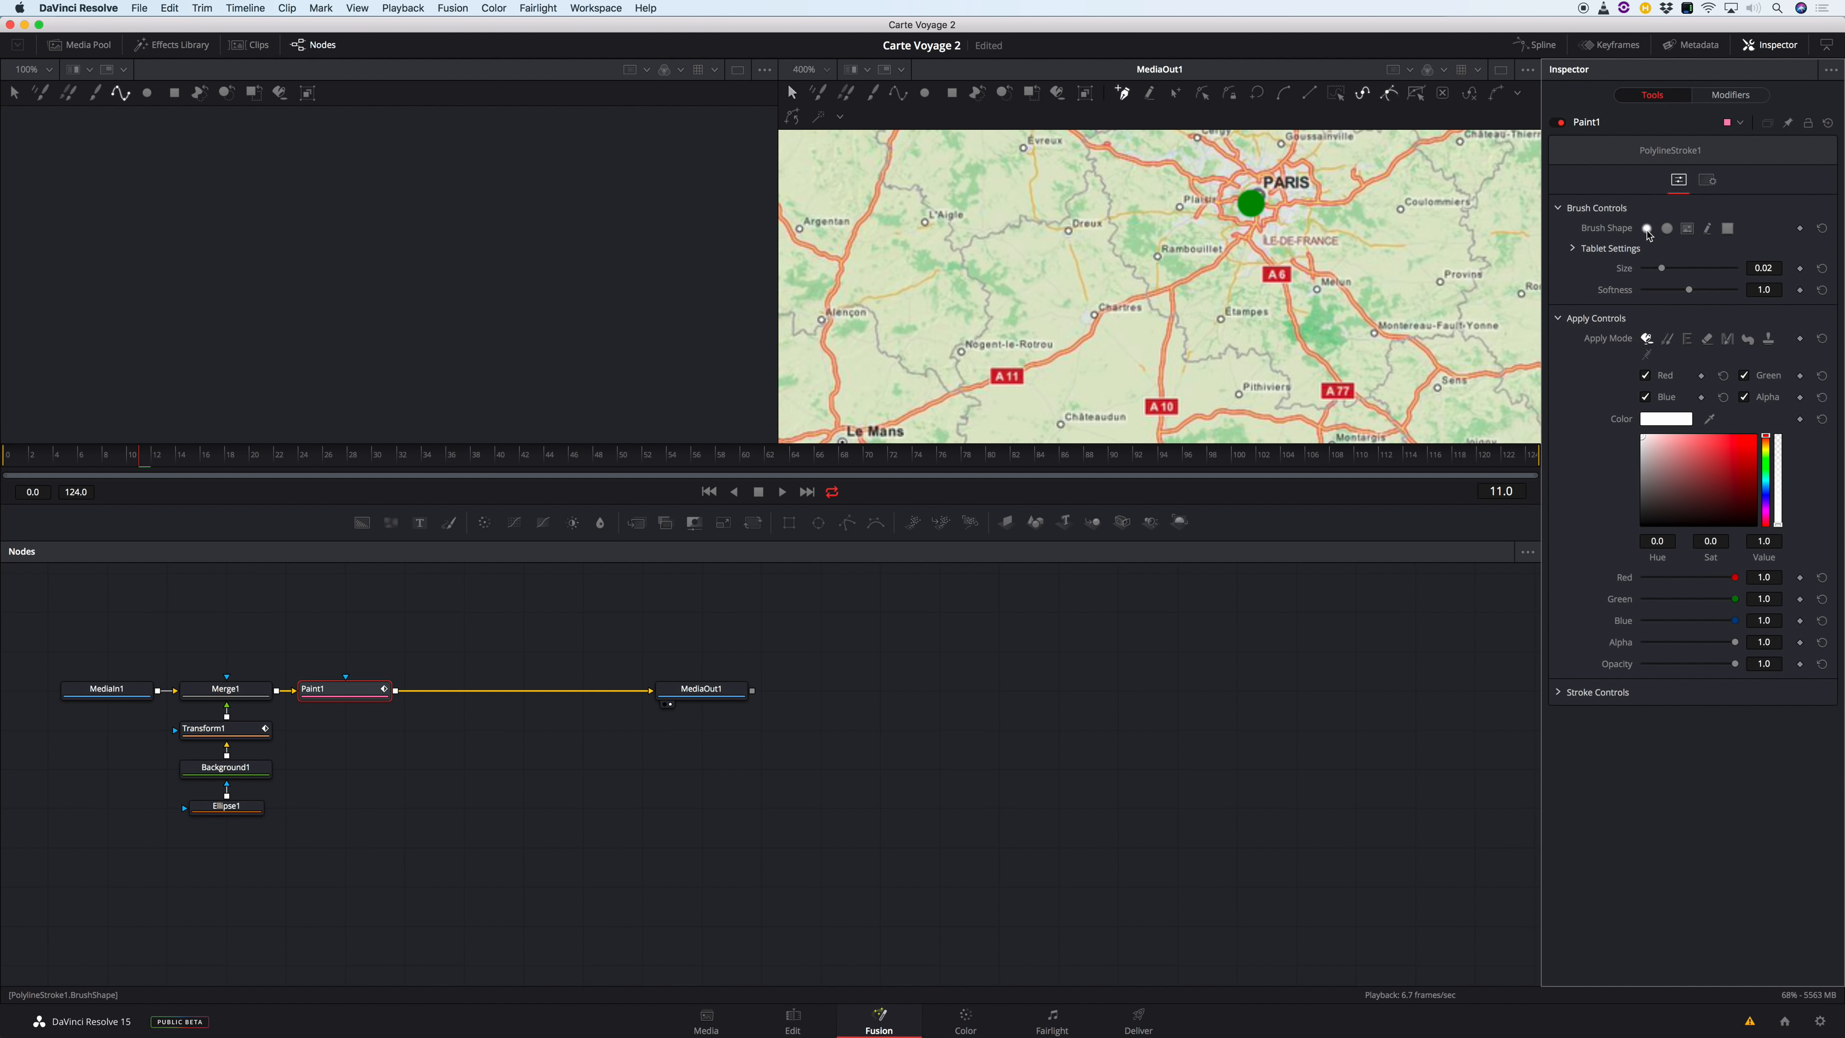
pyautogui.click(1668, 230)
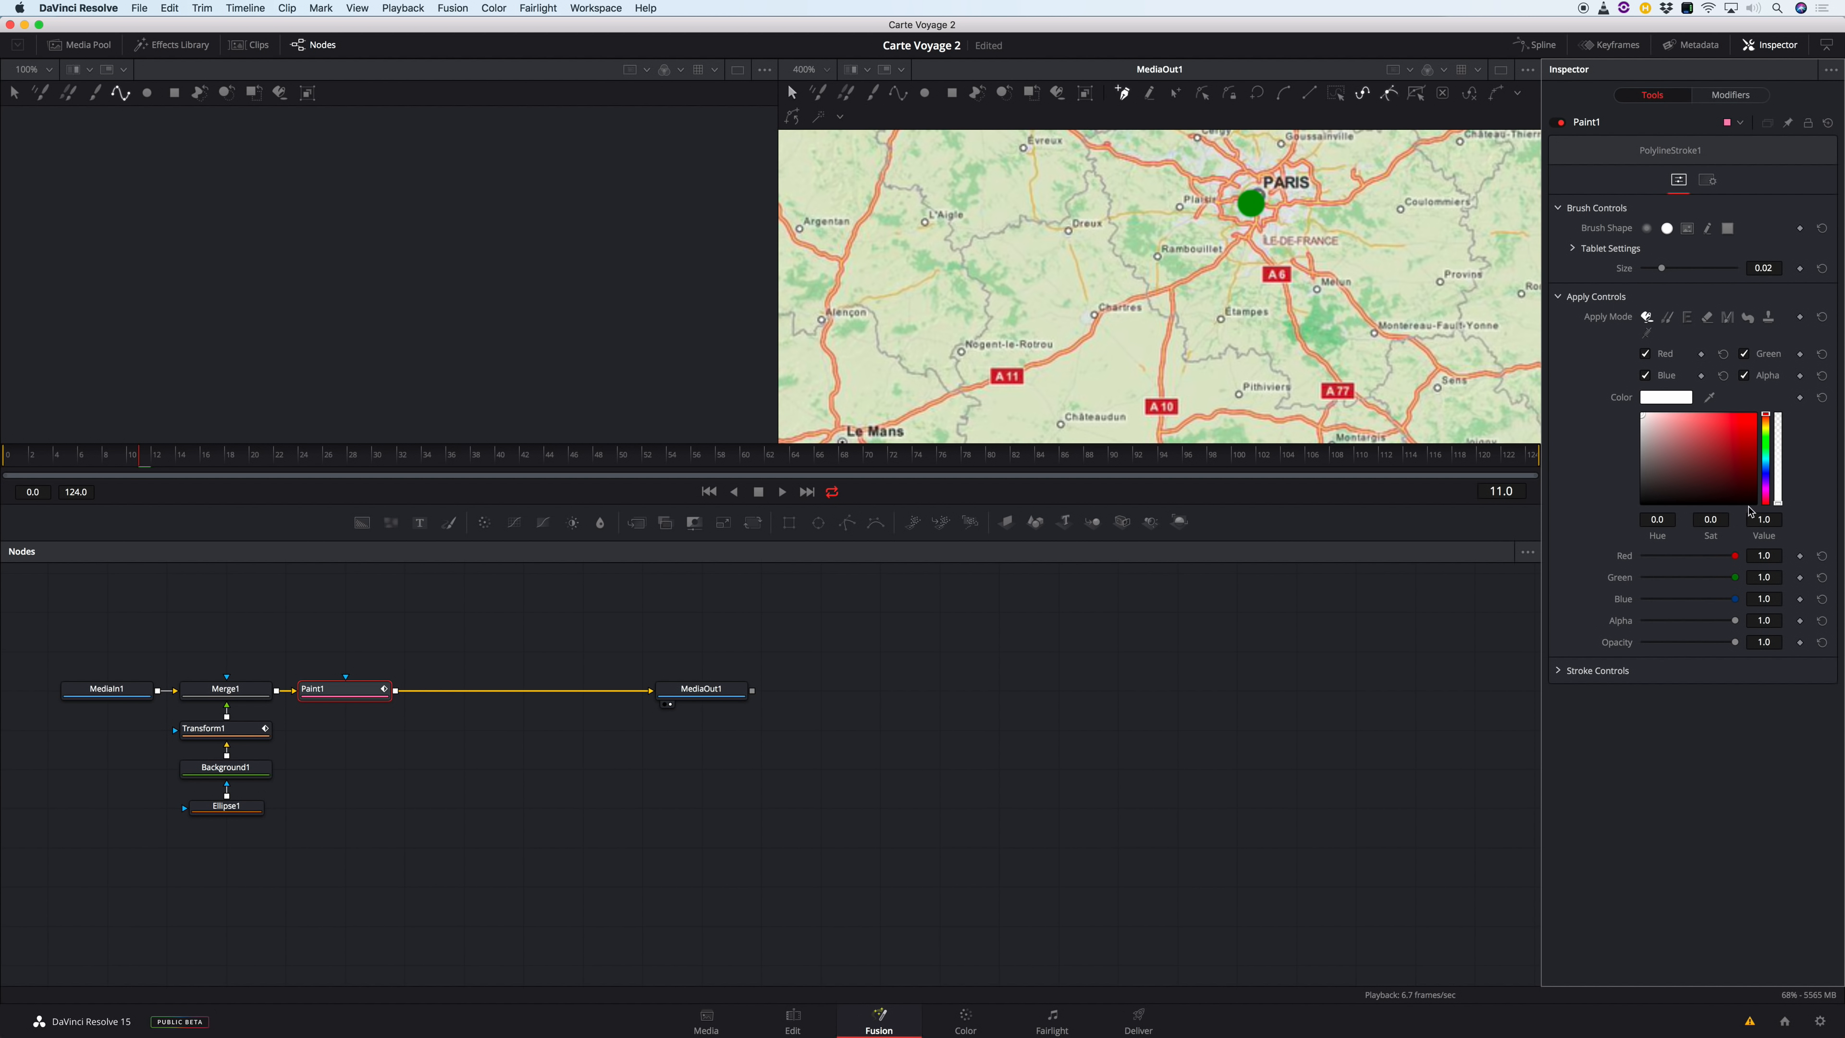
pyautogui.click(1769, 467)
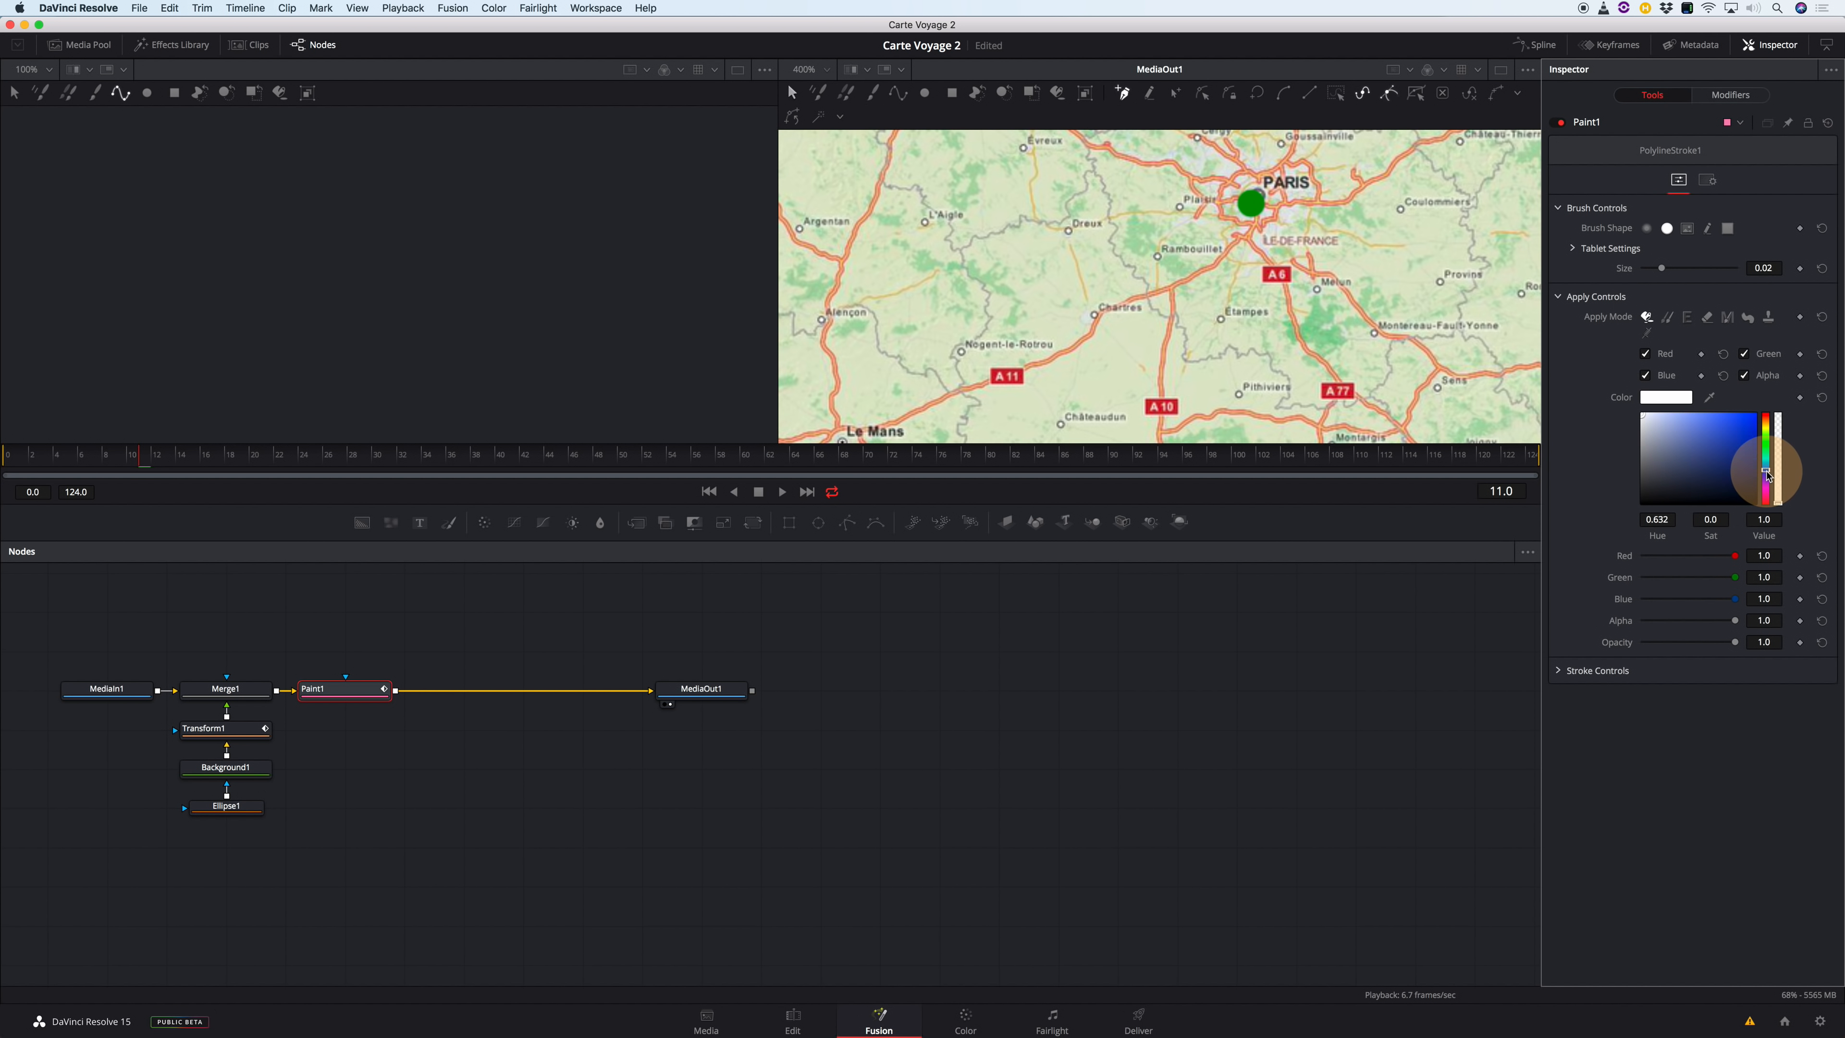
pyautogui.moveTo(1736, 458)
pyautogui.mouseDown()
pyautogui.moveTo(1719, 457)
pyautogui.moveTo(1736, 461)
pyautogui.mouseUp()
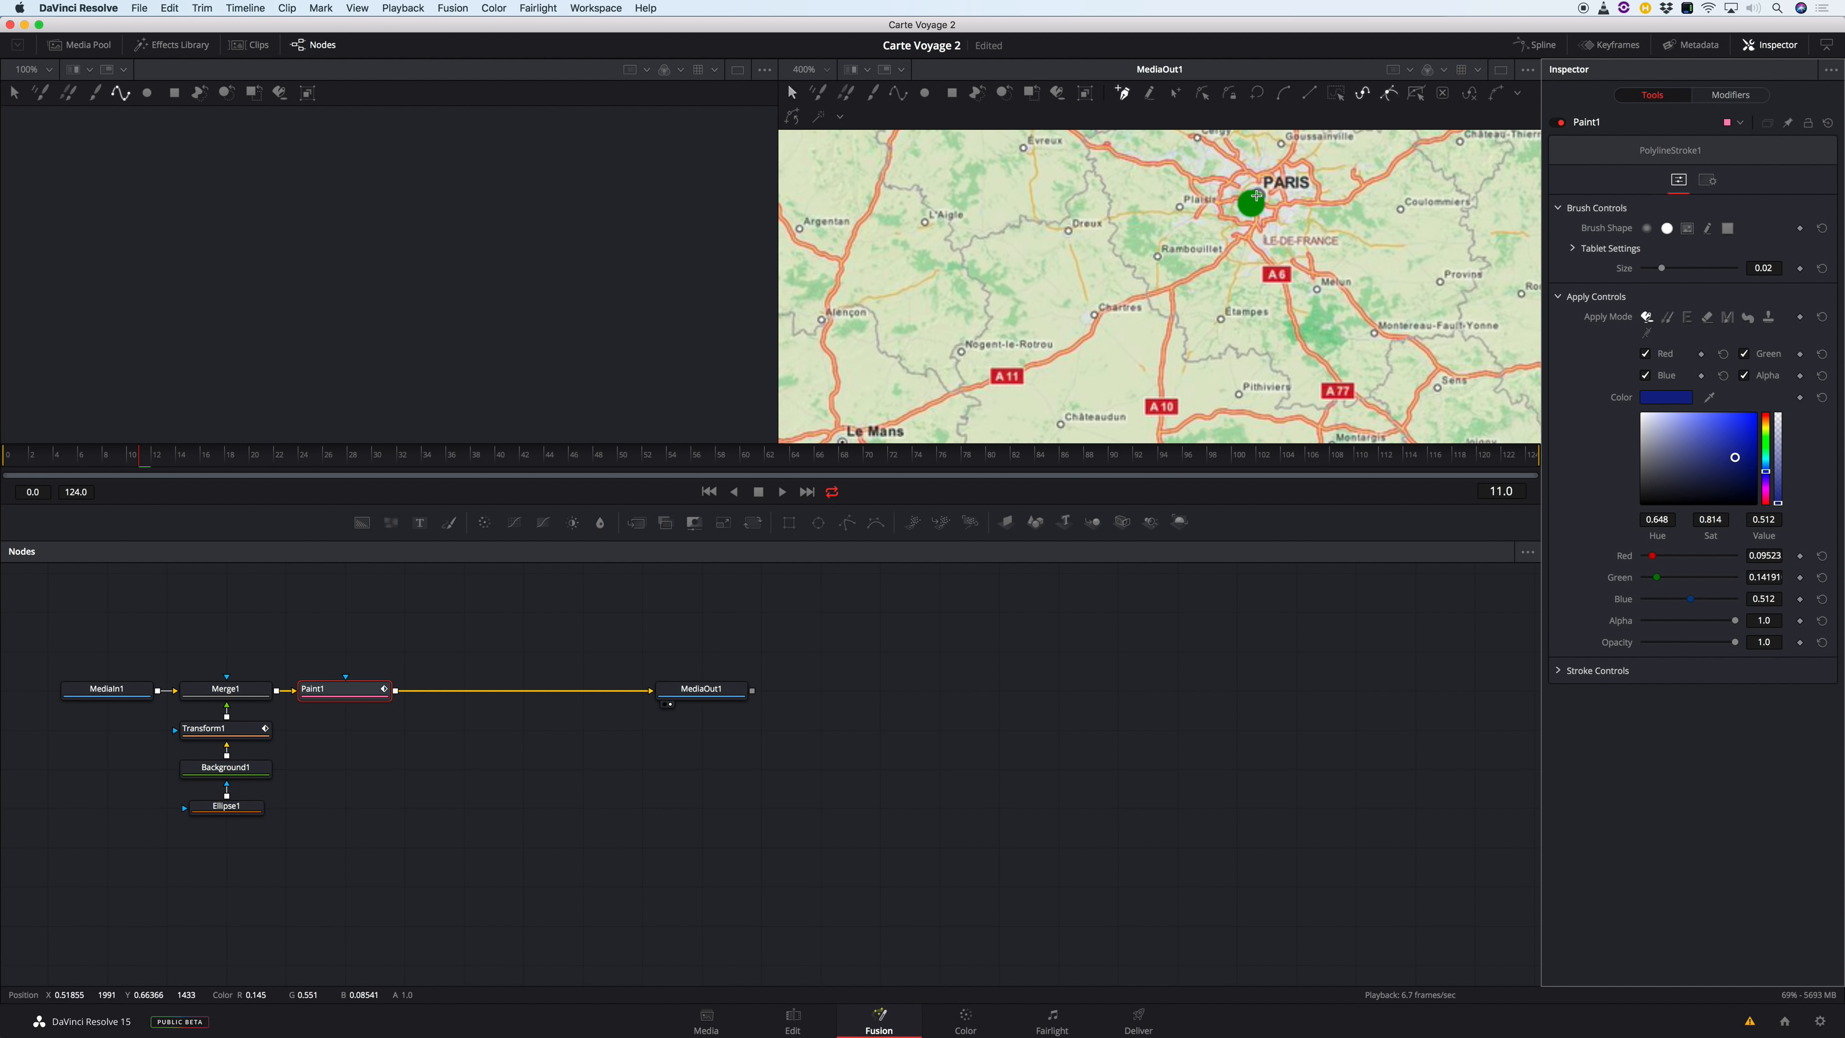
# Start the polyline stroke on the Paris marker and set its brush size to 0.0024.
pyautogui.click(1256, 196)
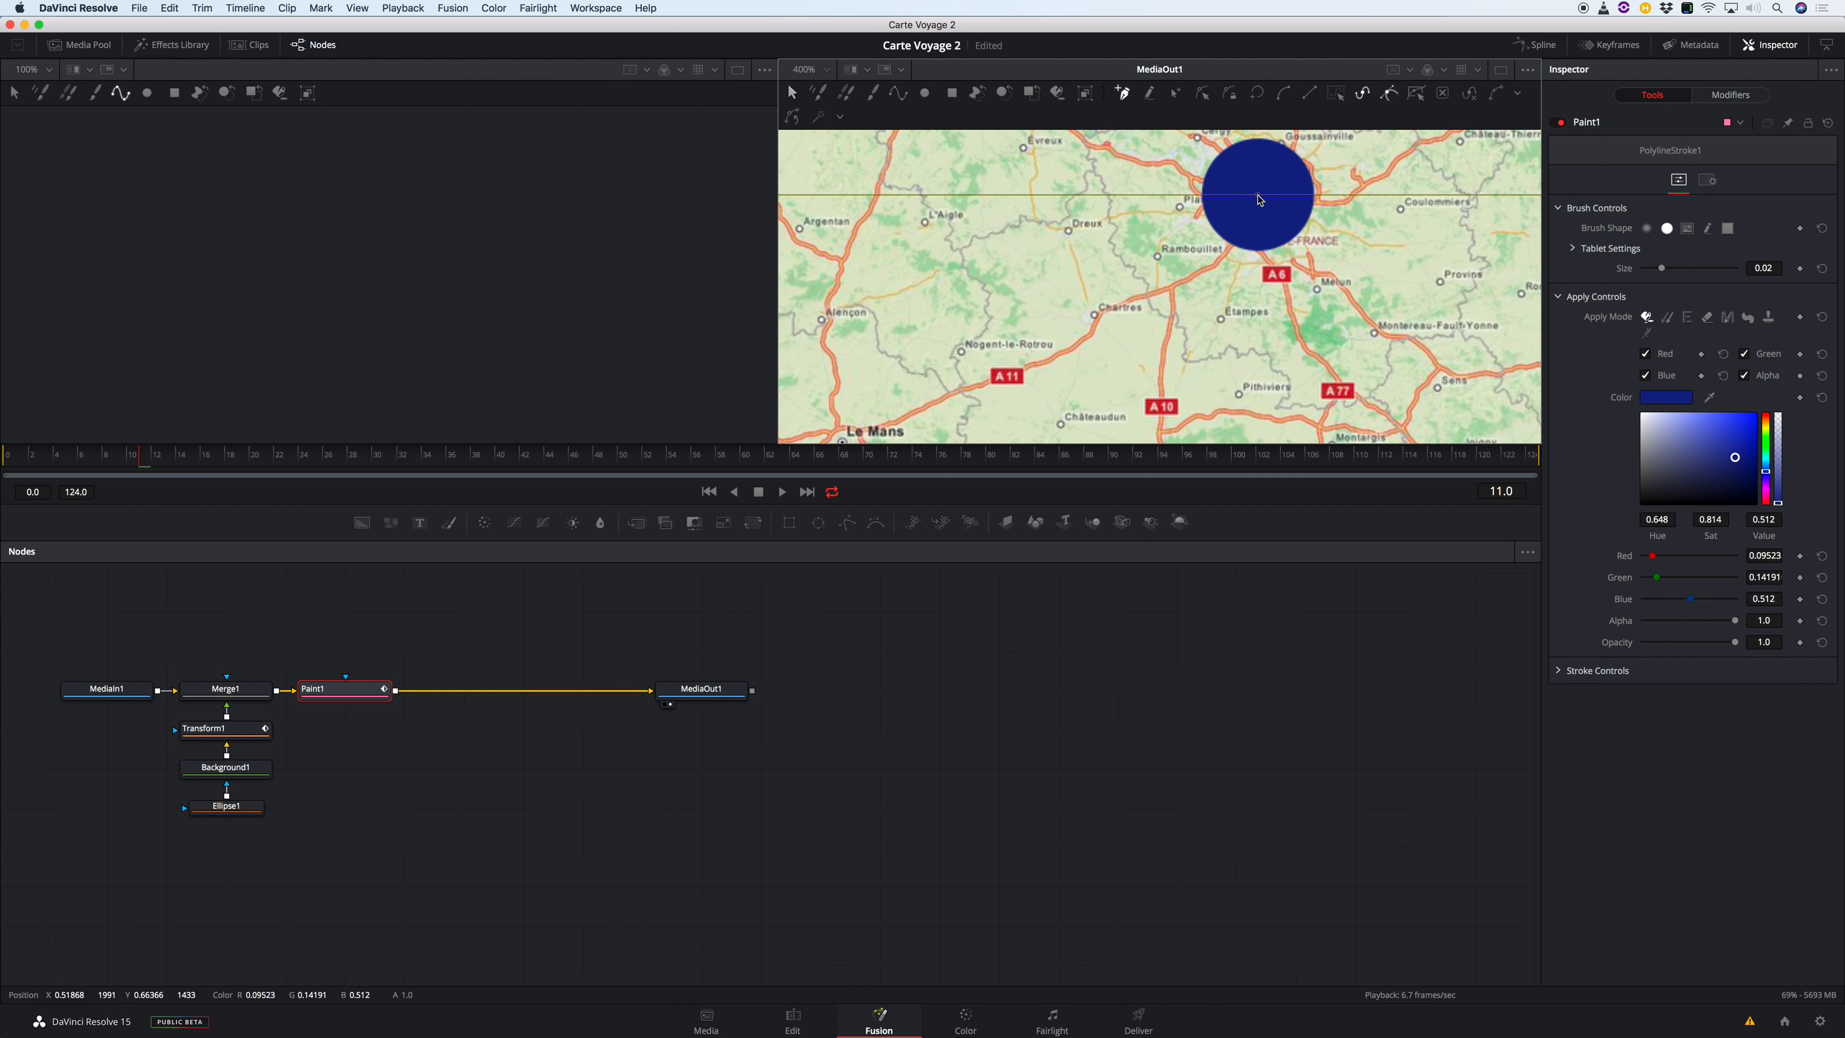
pyautogui.moveTo(1661, 268); pyautogui.dragTo(1649, 271)
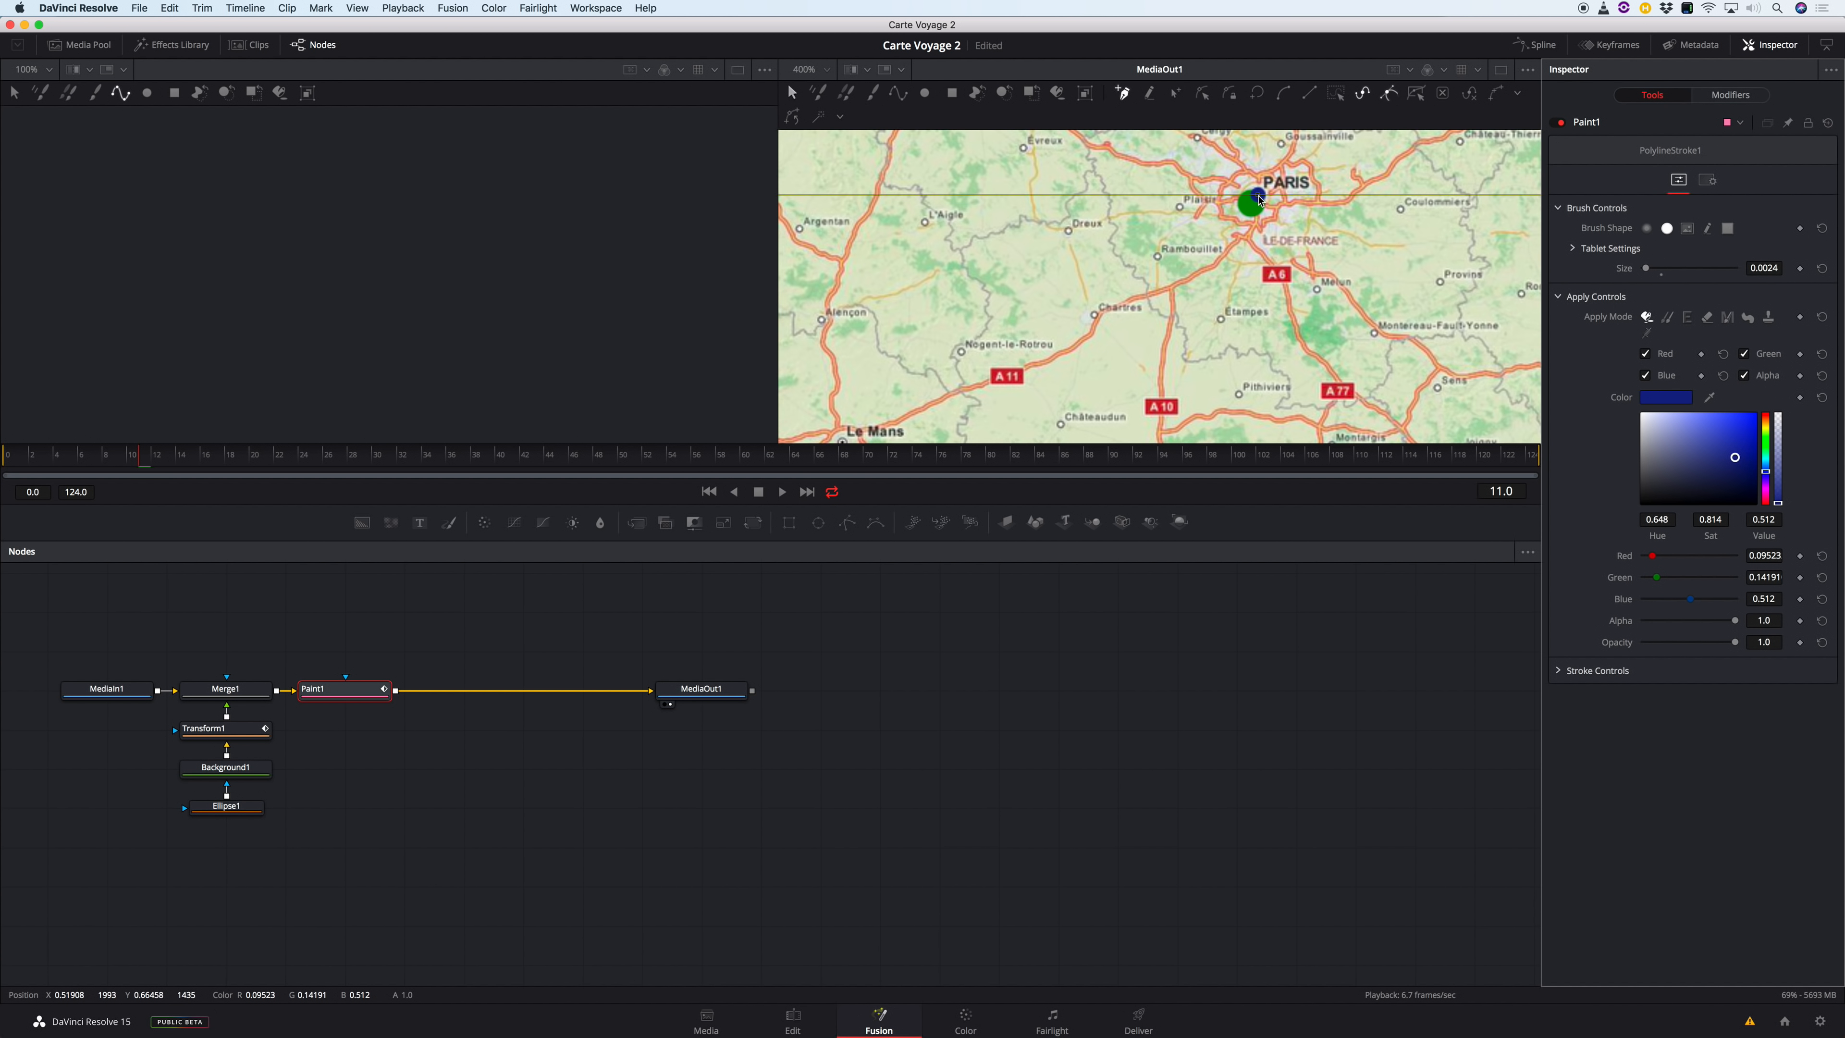
# Trace the stroke point by point from Paris along the A11 motorway to Le Mans, ending just south of the town.
pyautogui.click(1258, 216)
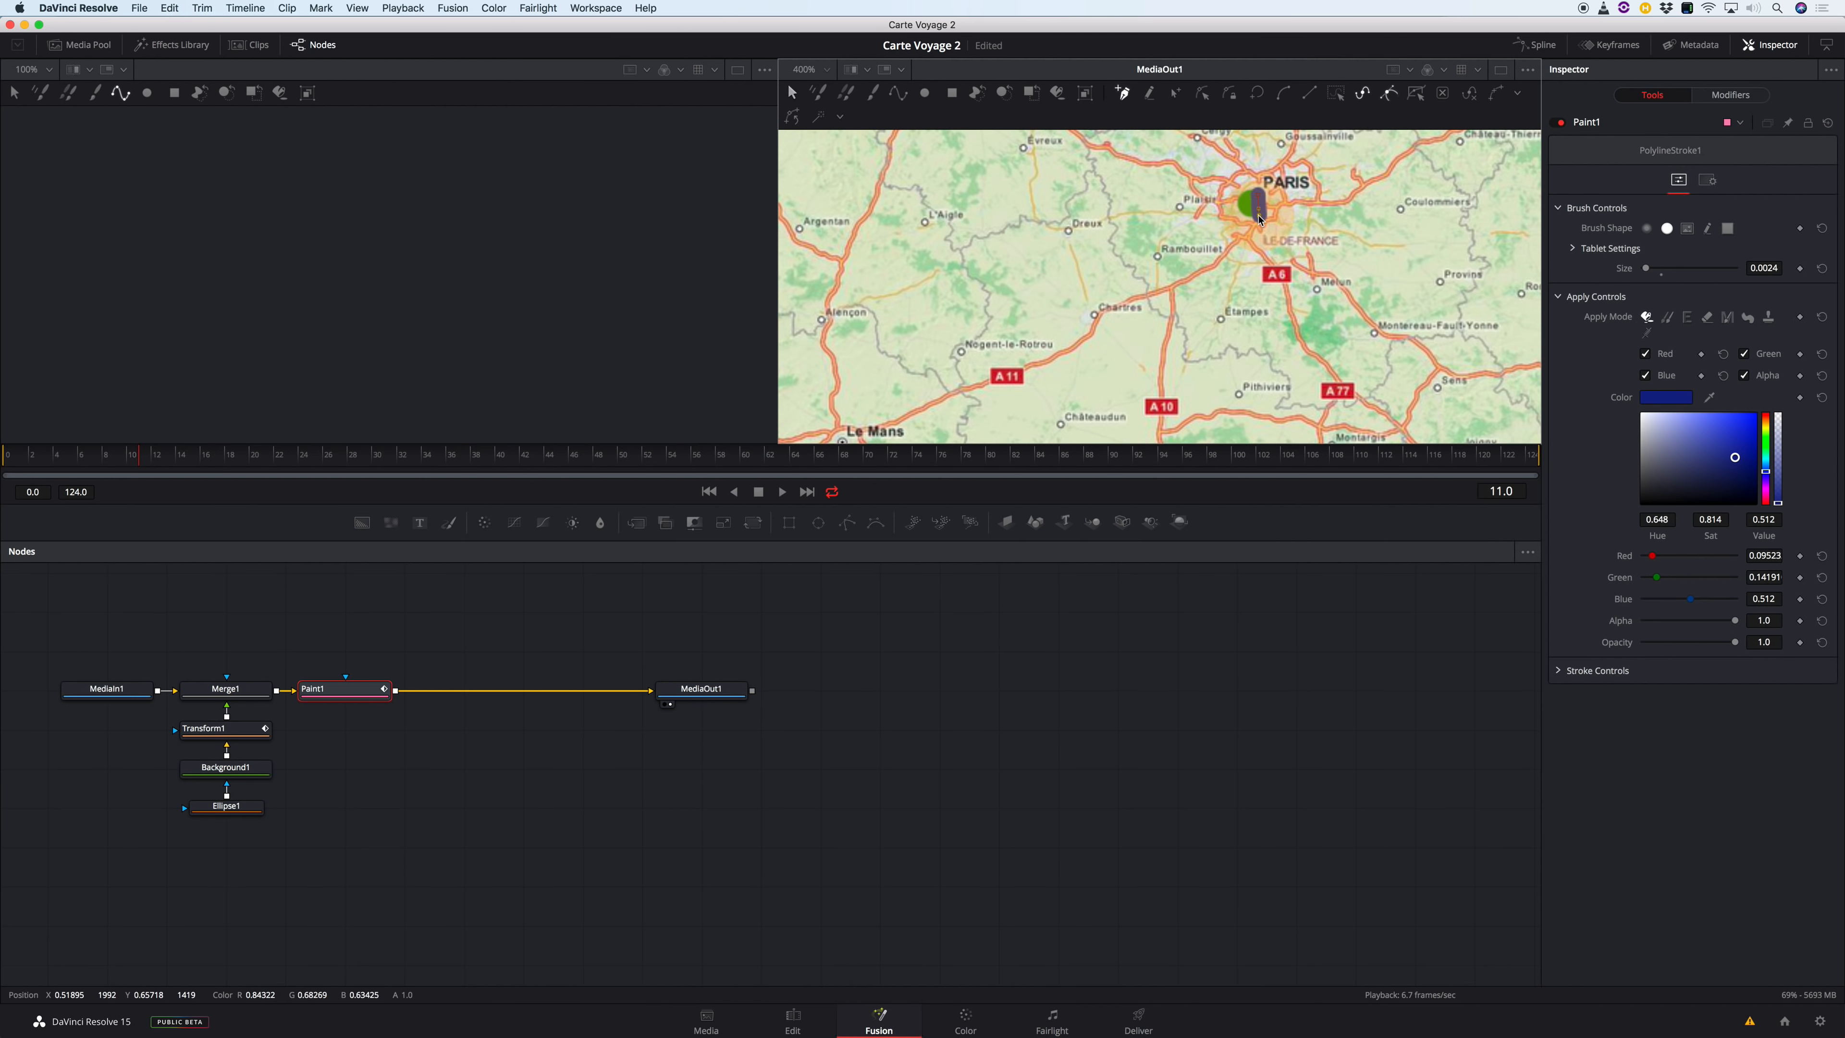
pyautogui.click(1256, 223)
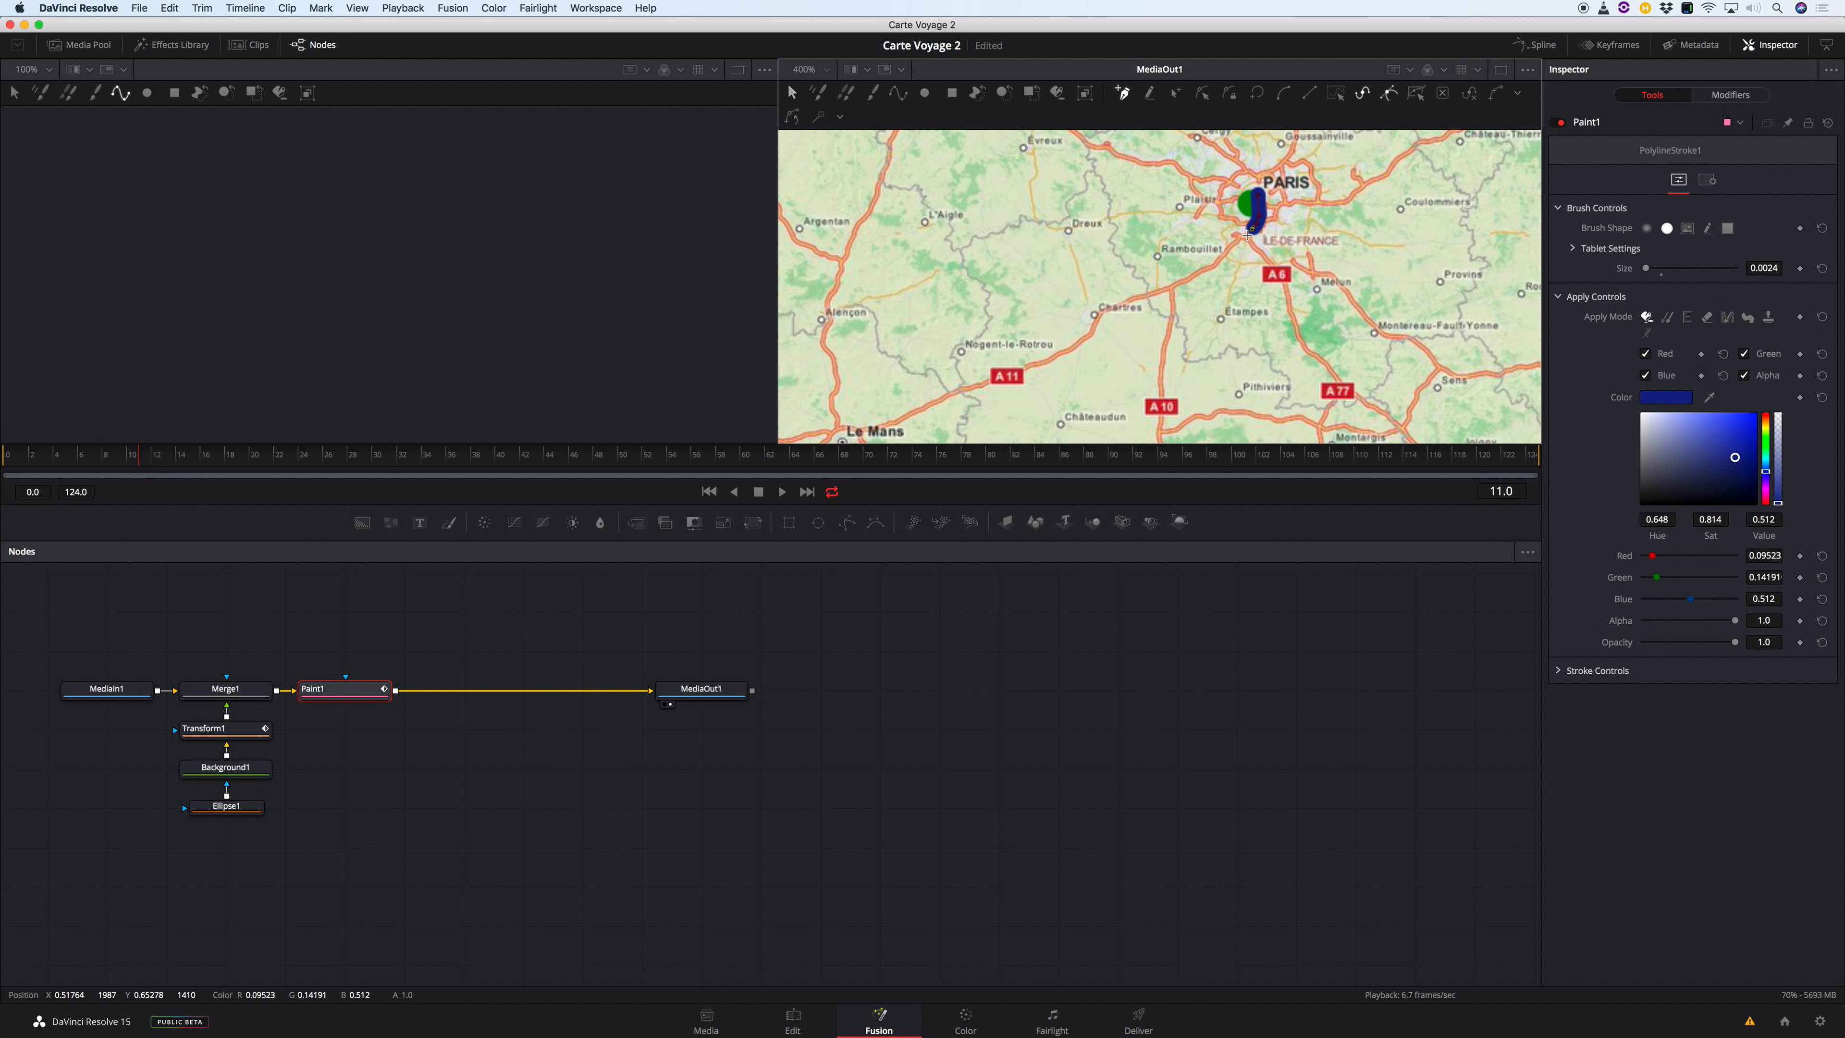
pyautogui.click(1242, 237)
pyautogui.click(1233, 241)
pyautogui.click(1216, 262)
pyautogui.click(1200, 270)
pyautogui.click(1172, 282)
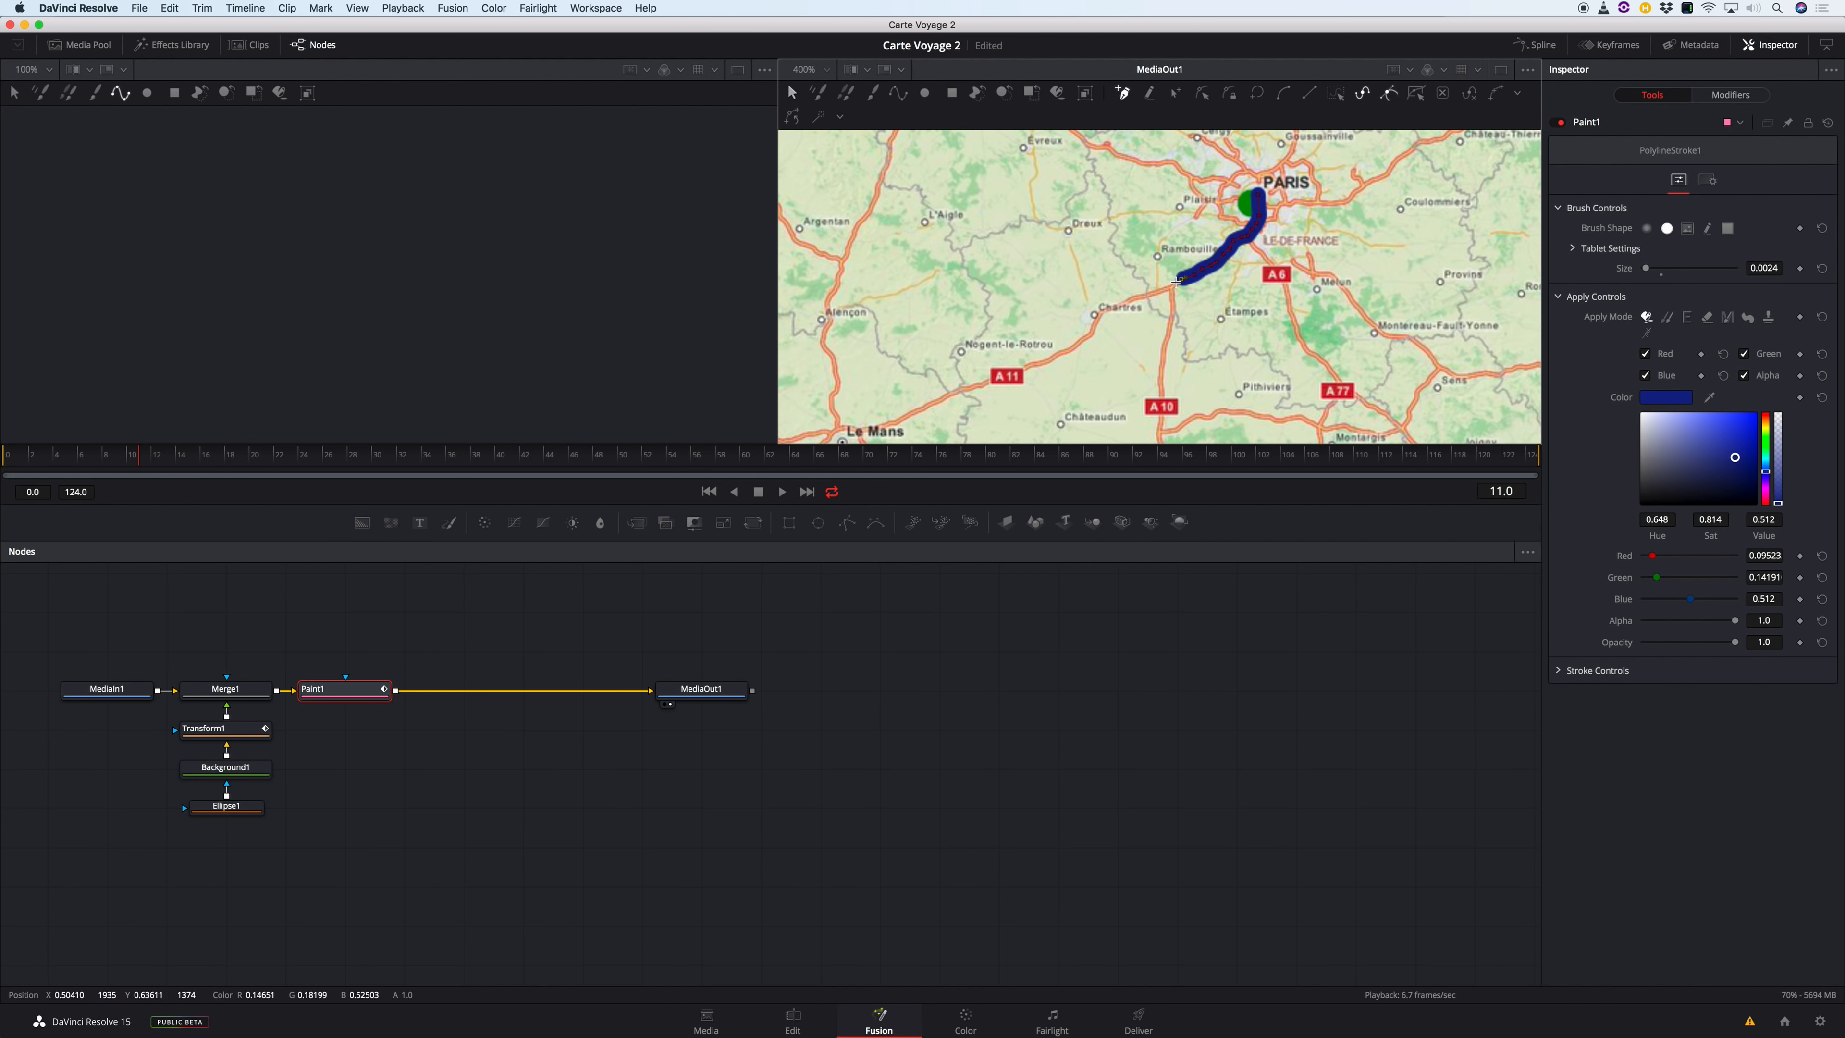
pyautogui.click(1141, 290)
pyautogui.click(1138, 293)
pyautogui.click(1122, 301)
pyautogui.click(1102, 310)
pyautogui.click(1096, 321)
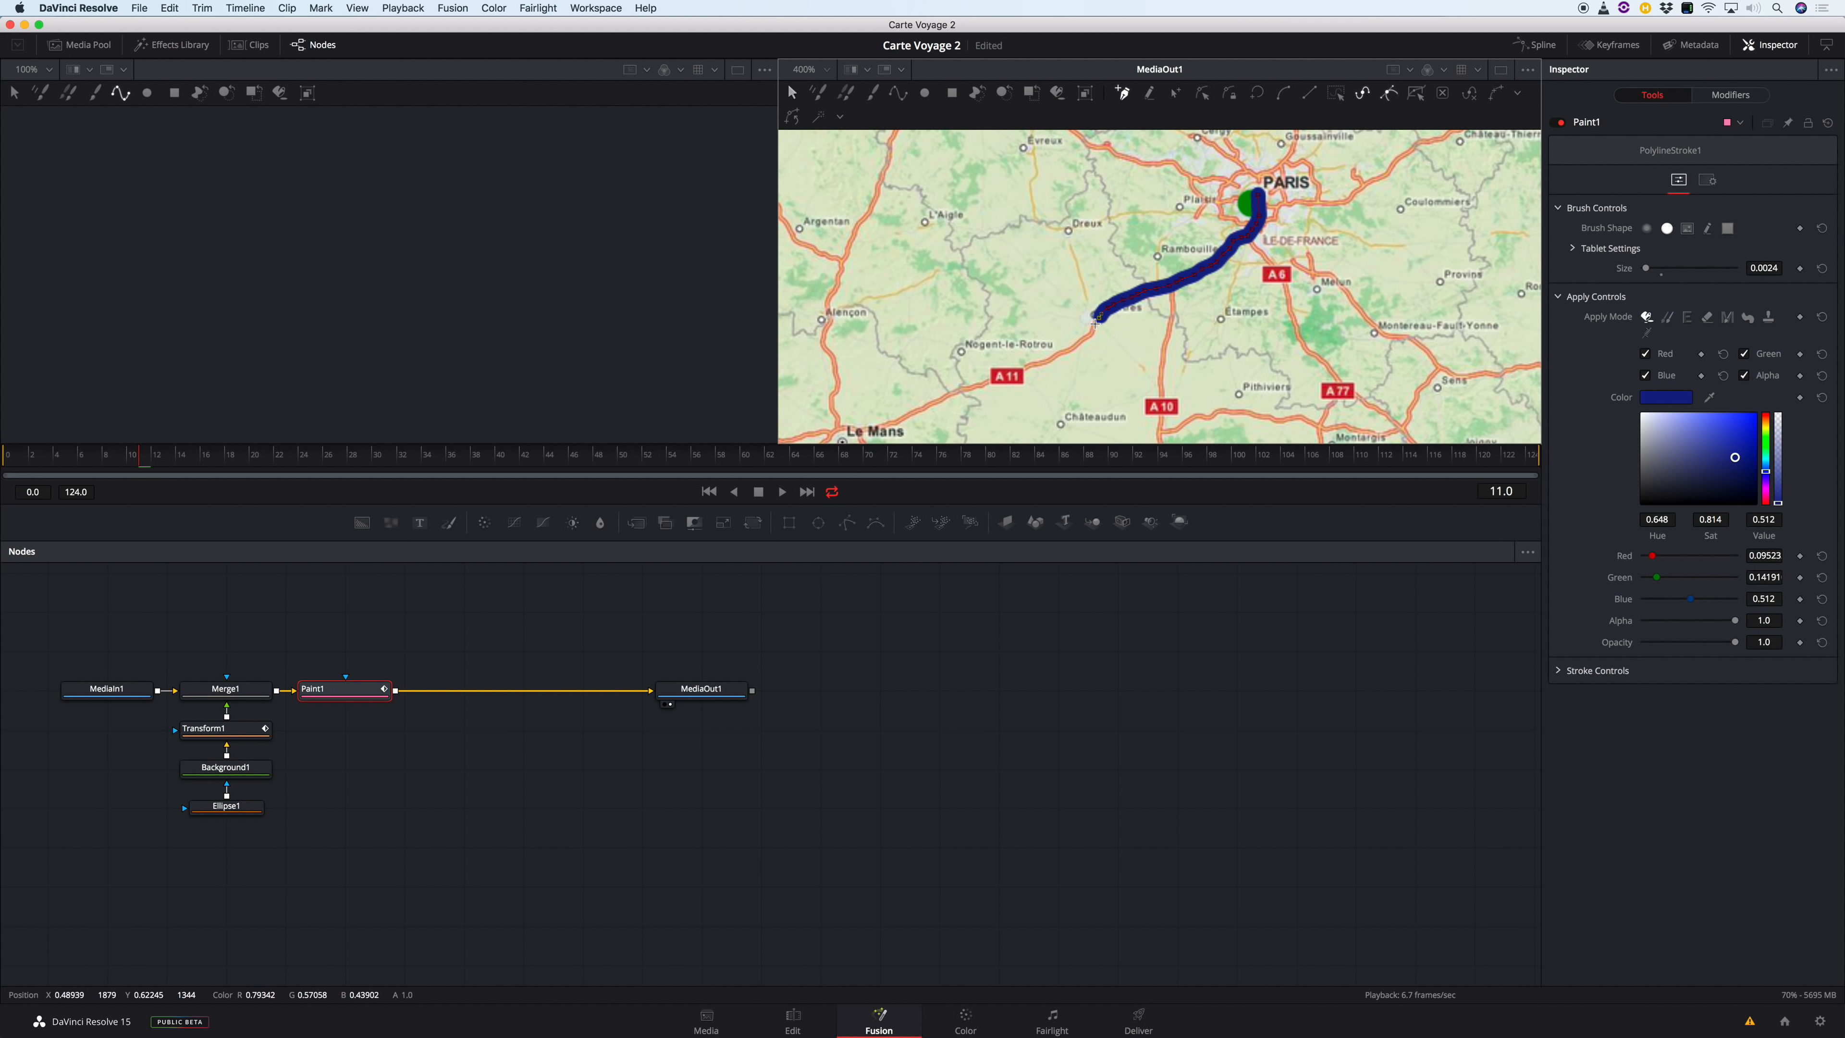
pyautogui.click(1080, 340)
pyautogui.click(1058, 355)
pyautogui.click(1033, 365)
pyautogui.click(1020, 370)
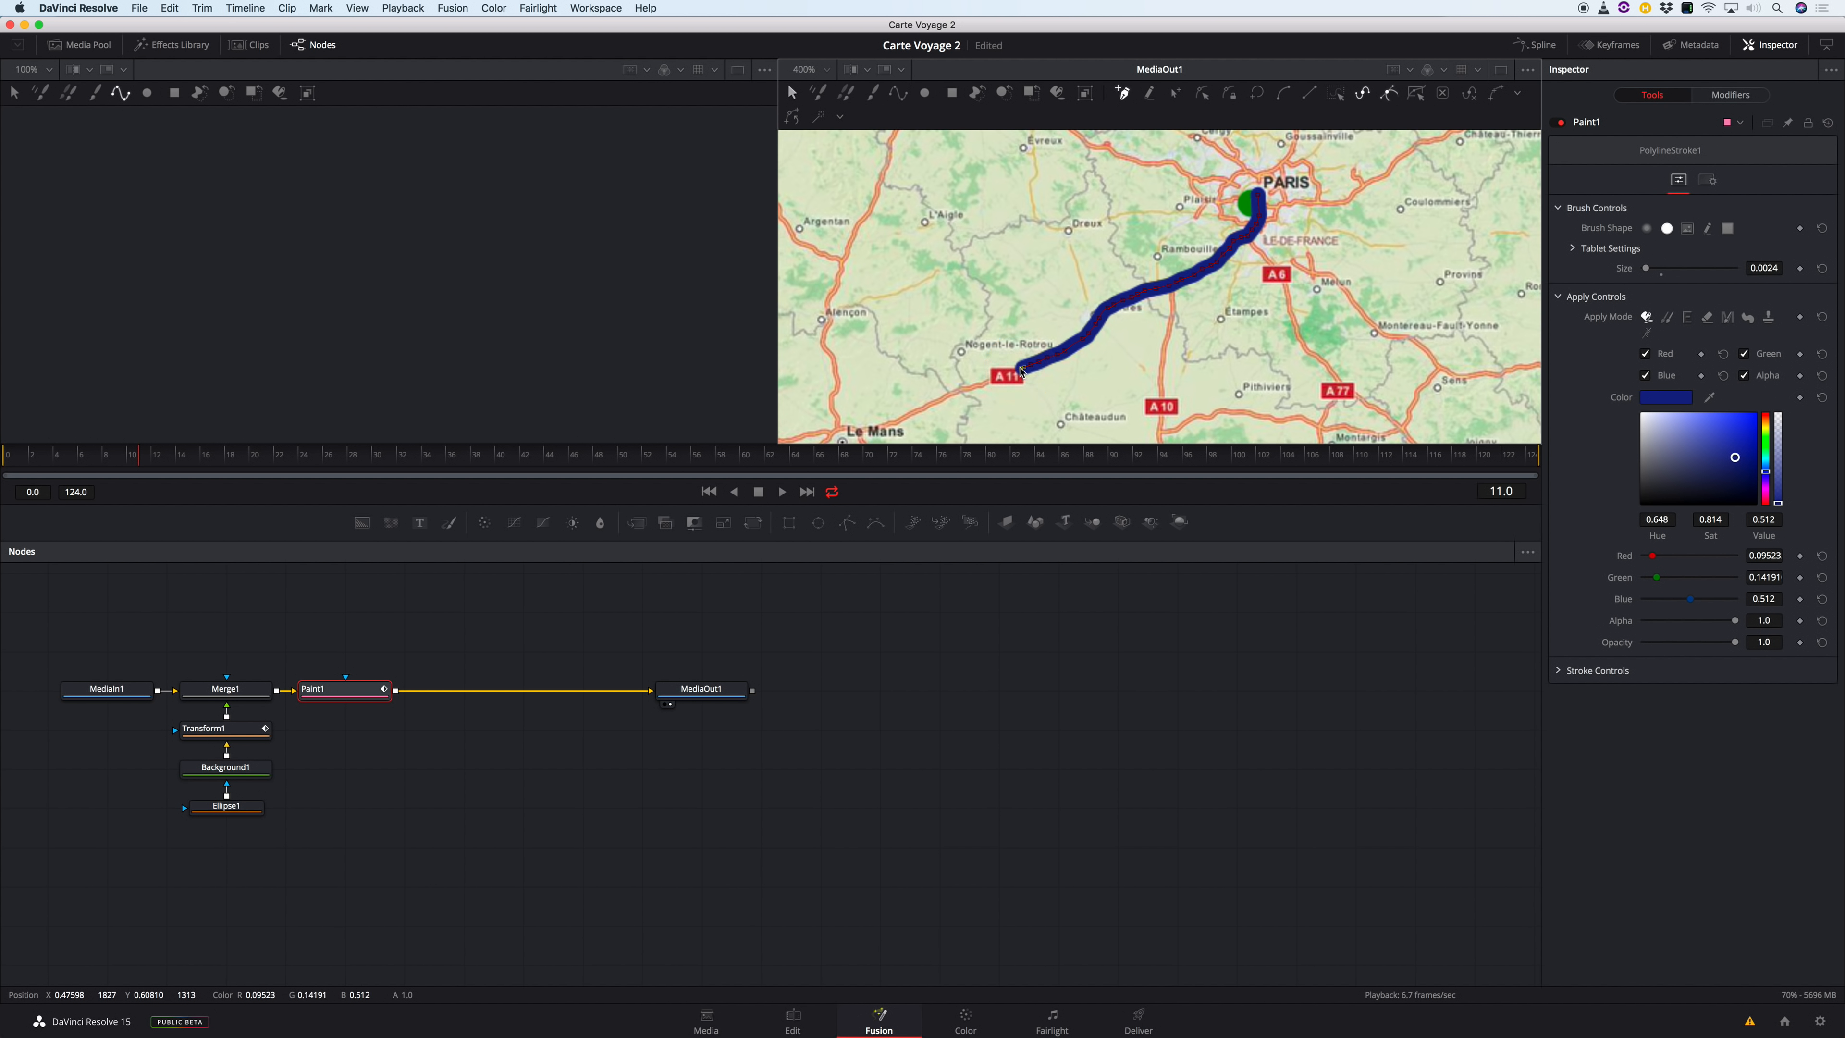
pyautogui.click(995, 380)
pyautogui.click(978, 384)
pyautogui.click(942, 397)
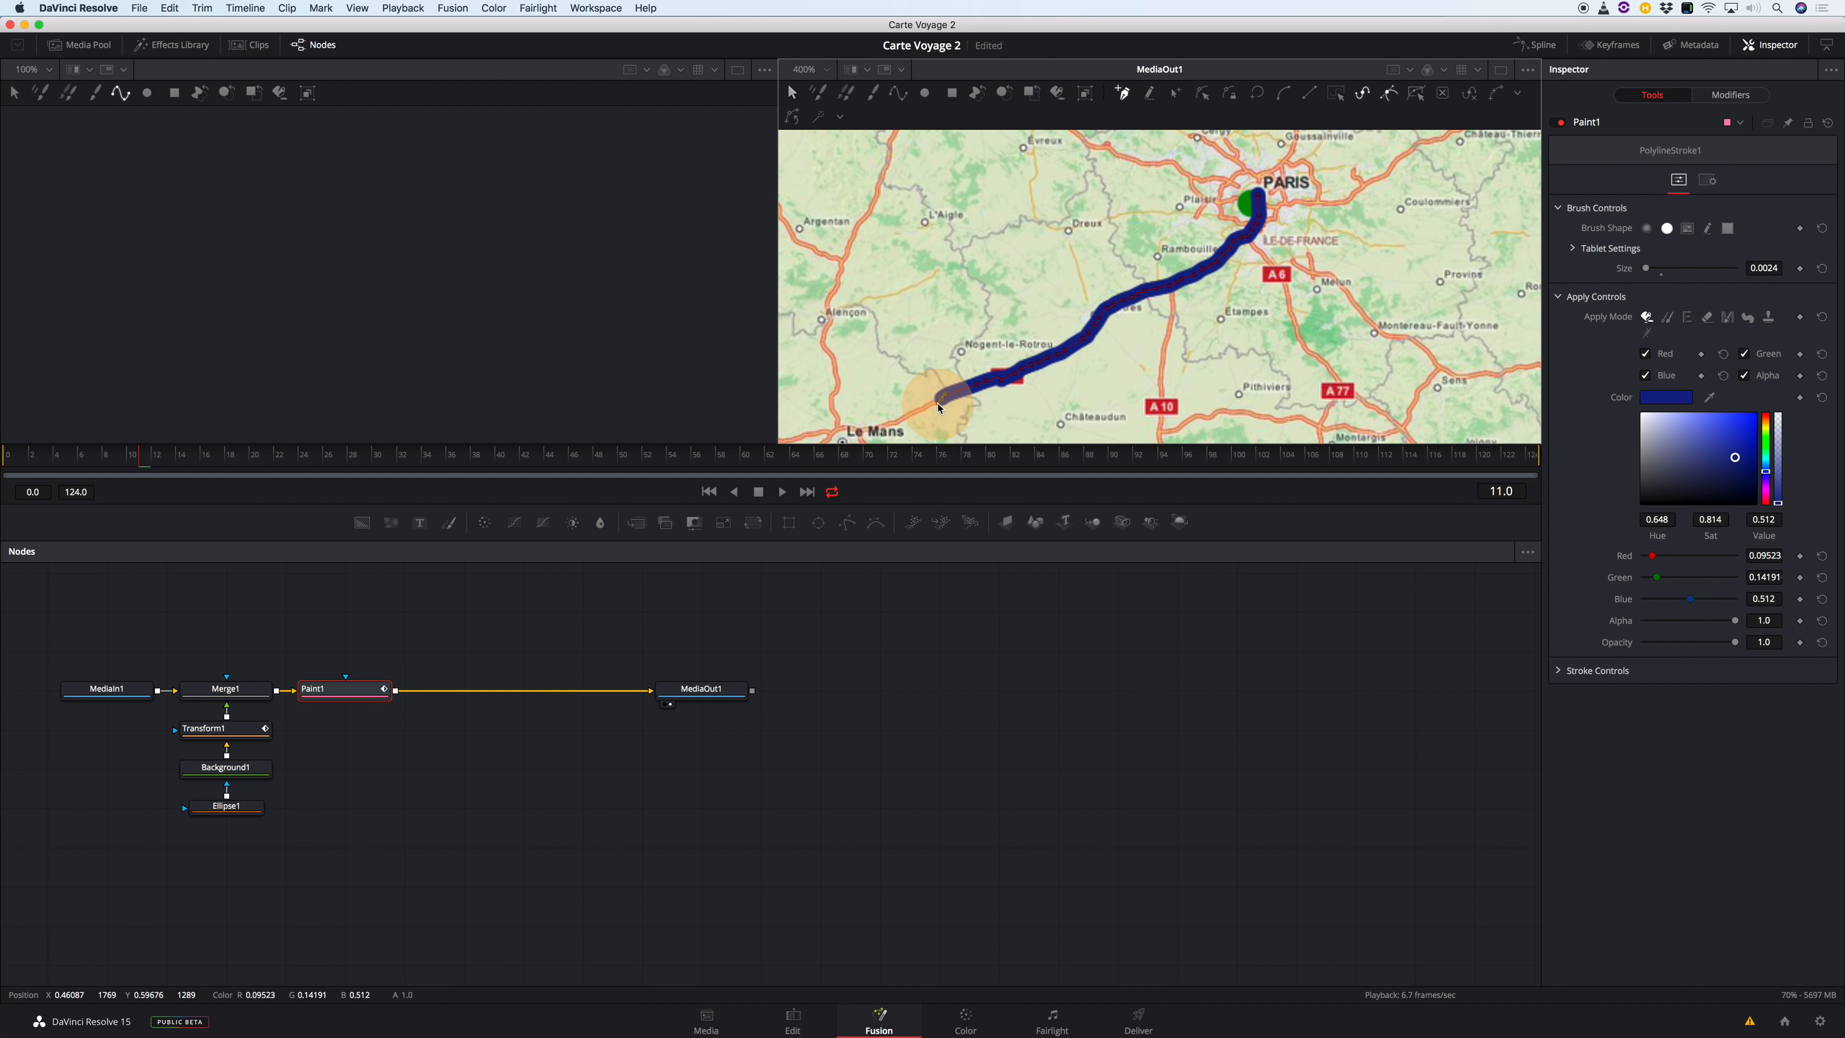
pyautogui.scroll(-2, 904, 370)
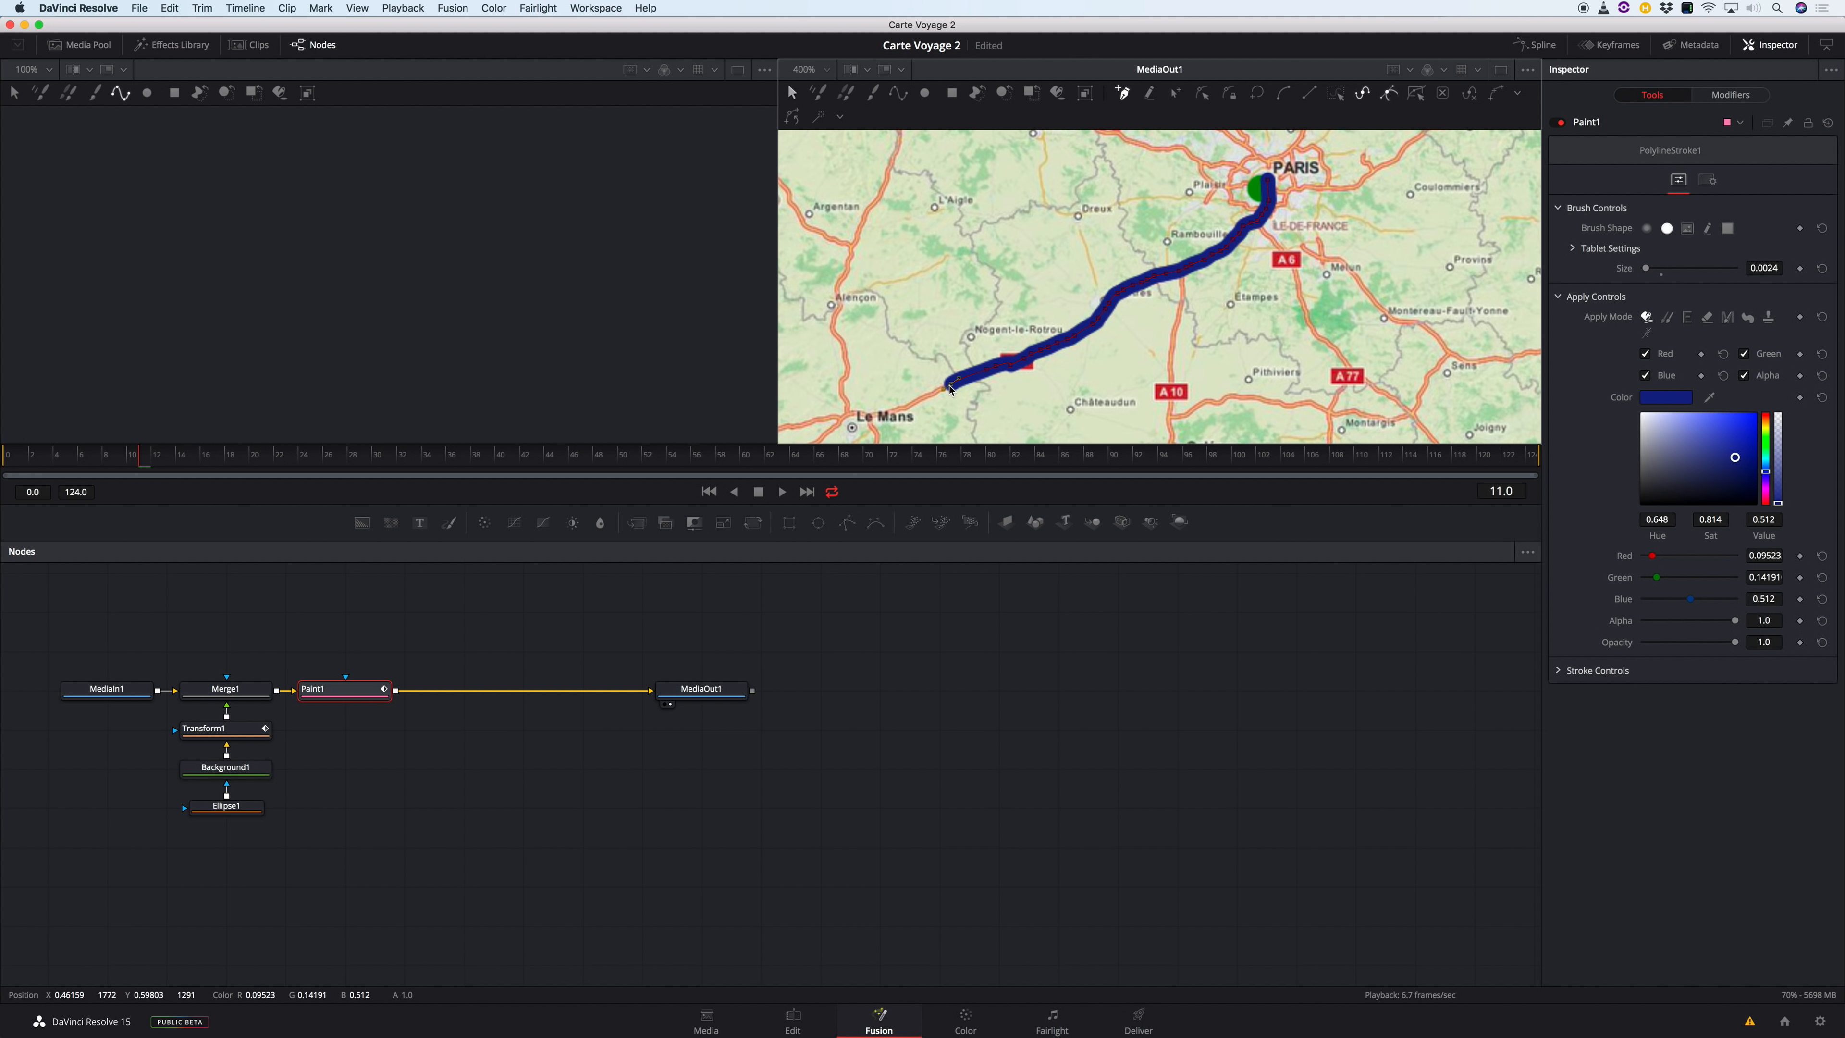
pyautogui.click(931, 394)
pyautogui.click(917, 399)
pyautogui.click(873, 411)
pyautogui.click(849, 414)
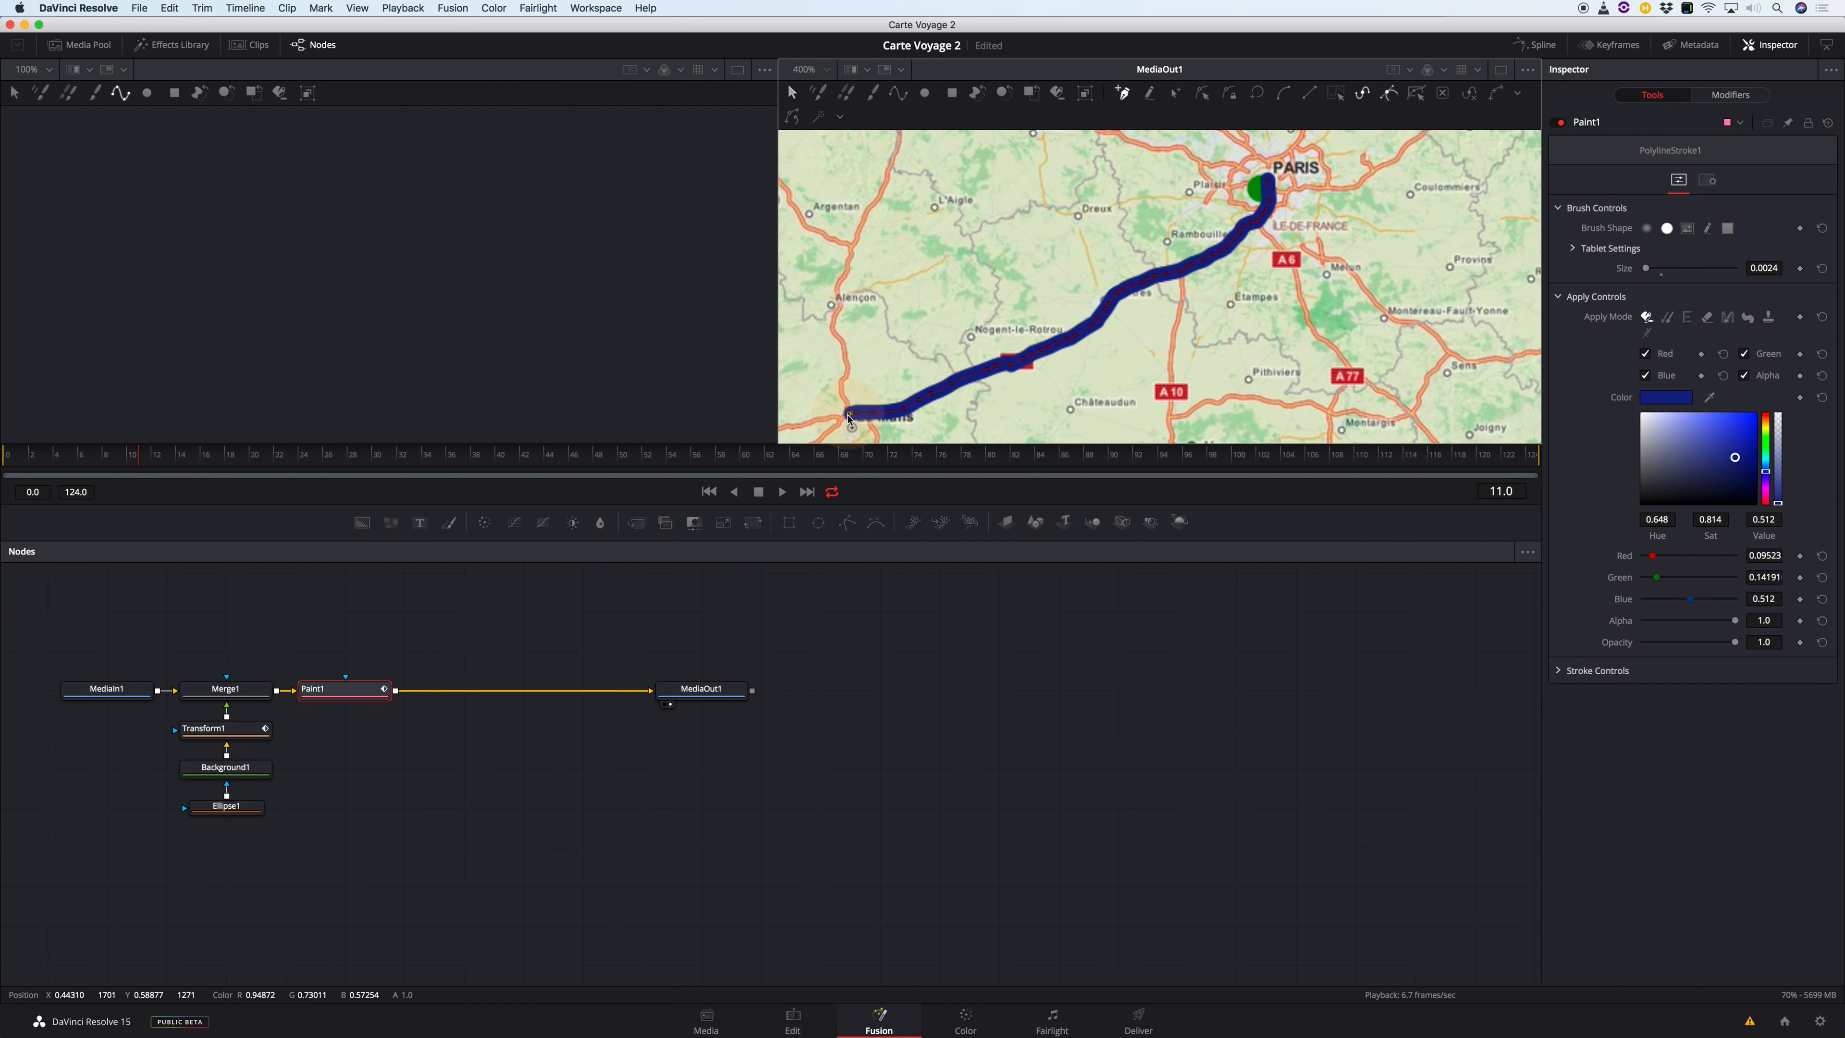
pyautogui.click(852, 425)
pyautogui.click(853, 430)
pyautogui.scroll(-1, 1017, 355)
pyautogui.scroll(-2, 1015, 354)
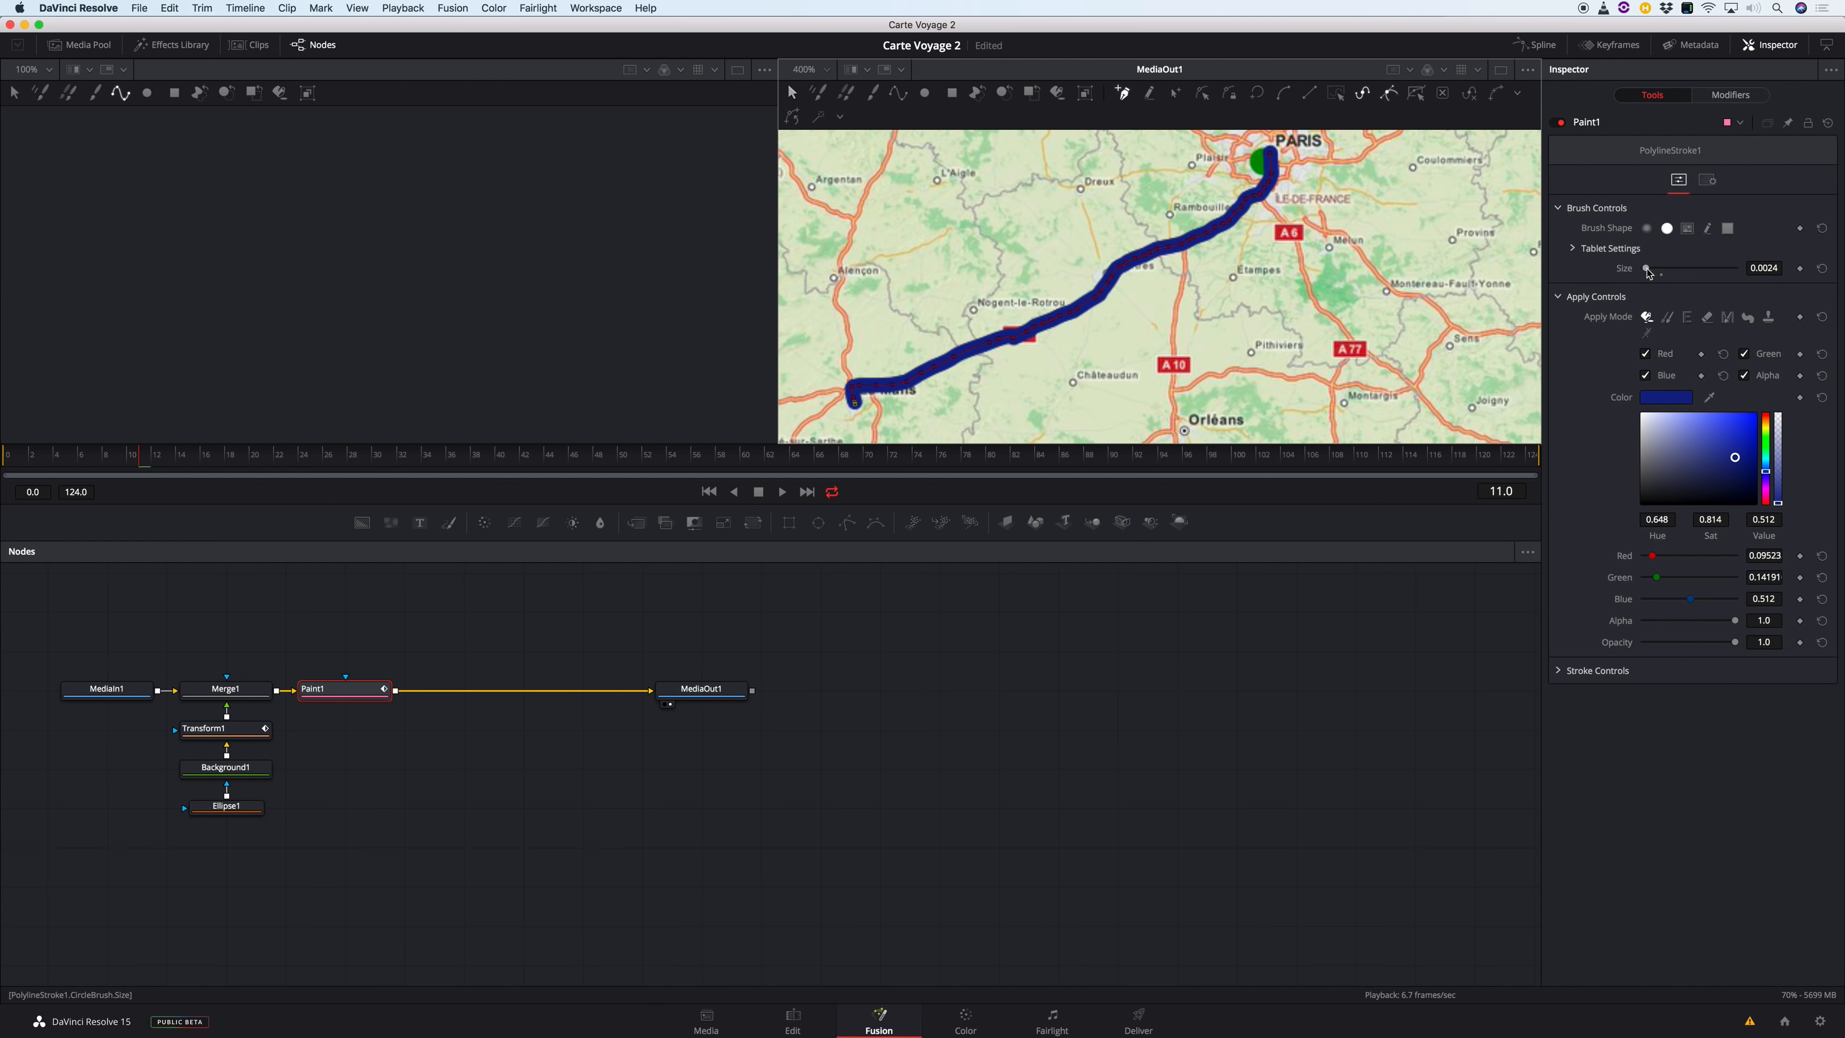
# Set the route stroke's brush size to 0.0016 and collapse its brush and apply settings.
pyautogui.moveTo(1649, 272); pyautogui.dragTo(1647, 273)
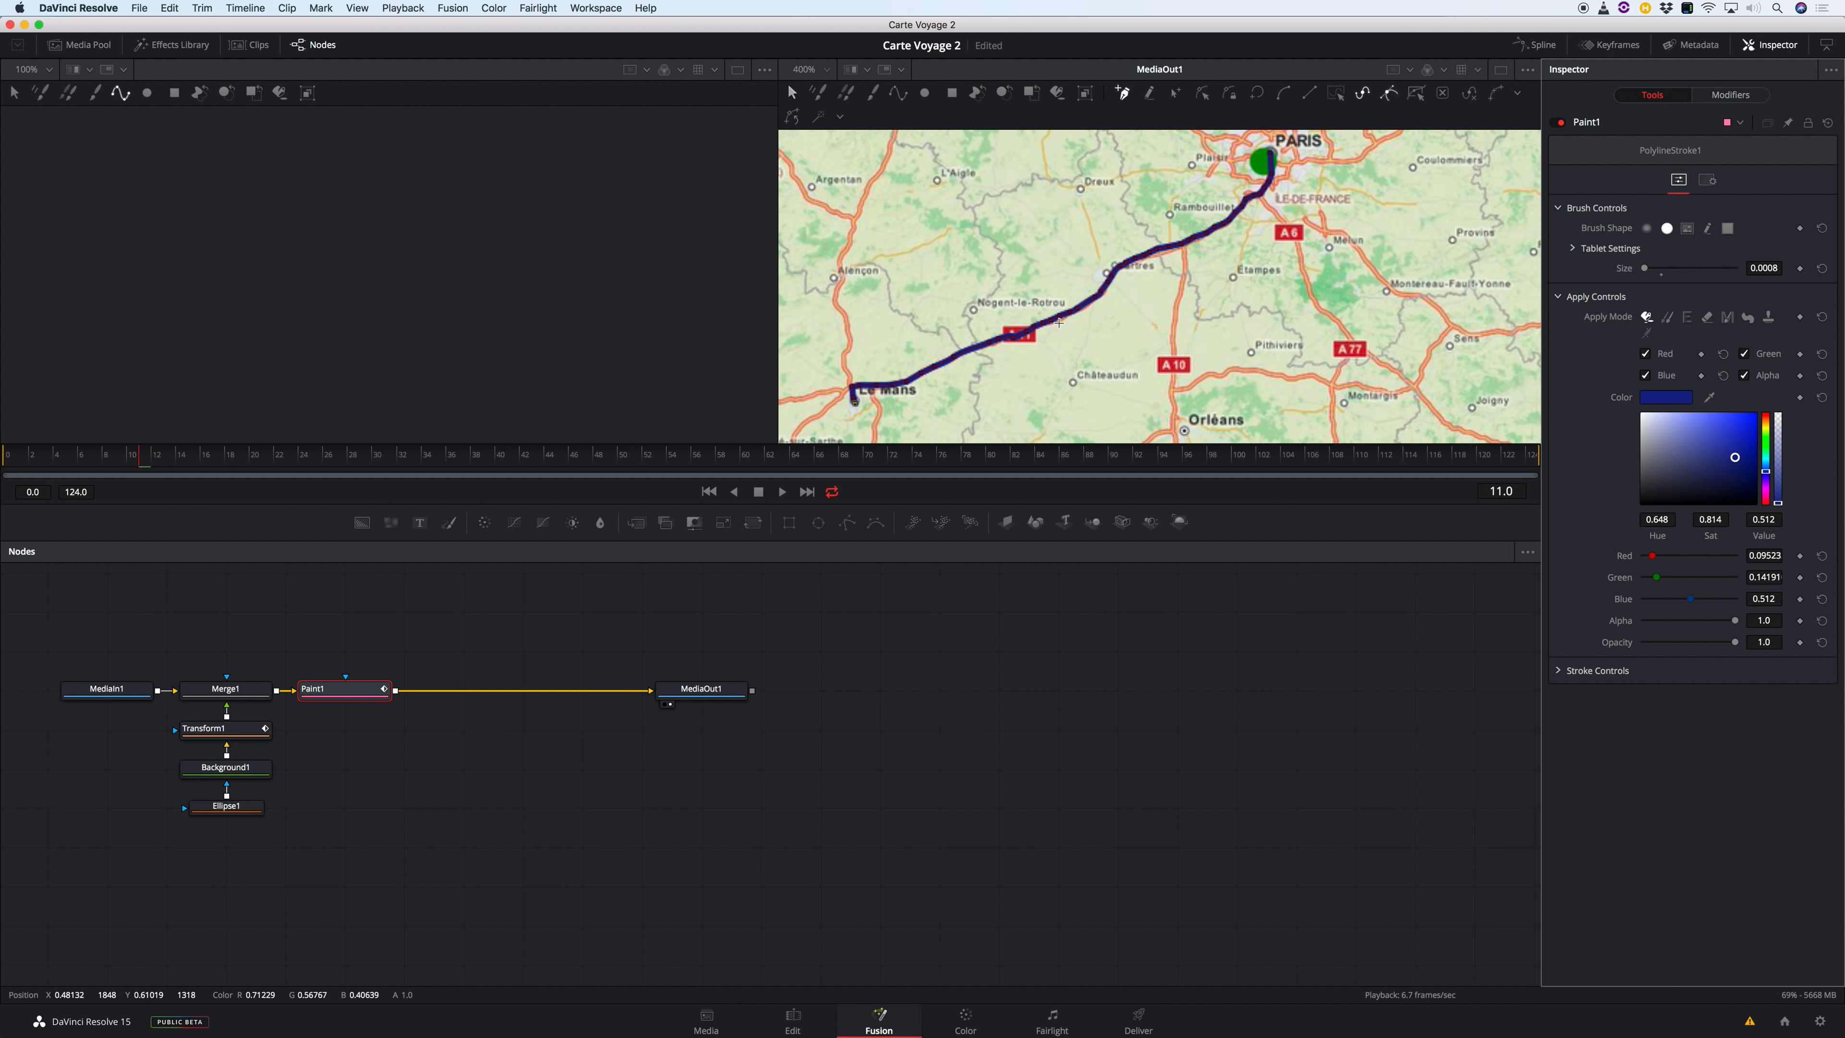
pyautogui.moveTo(1646, 271); pyautogui.dragTo(1647, 271)
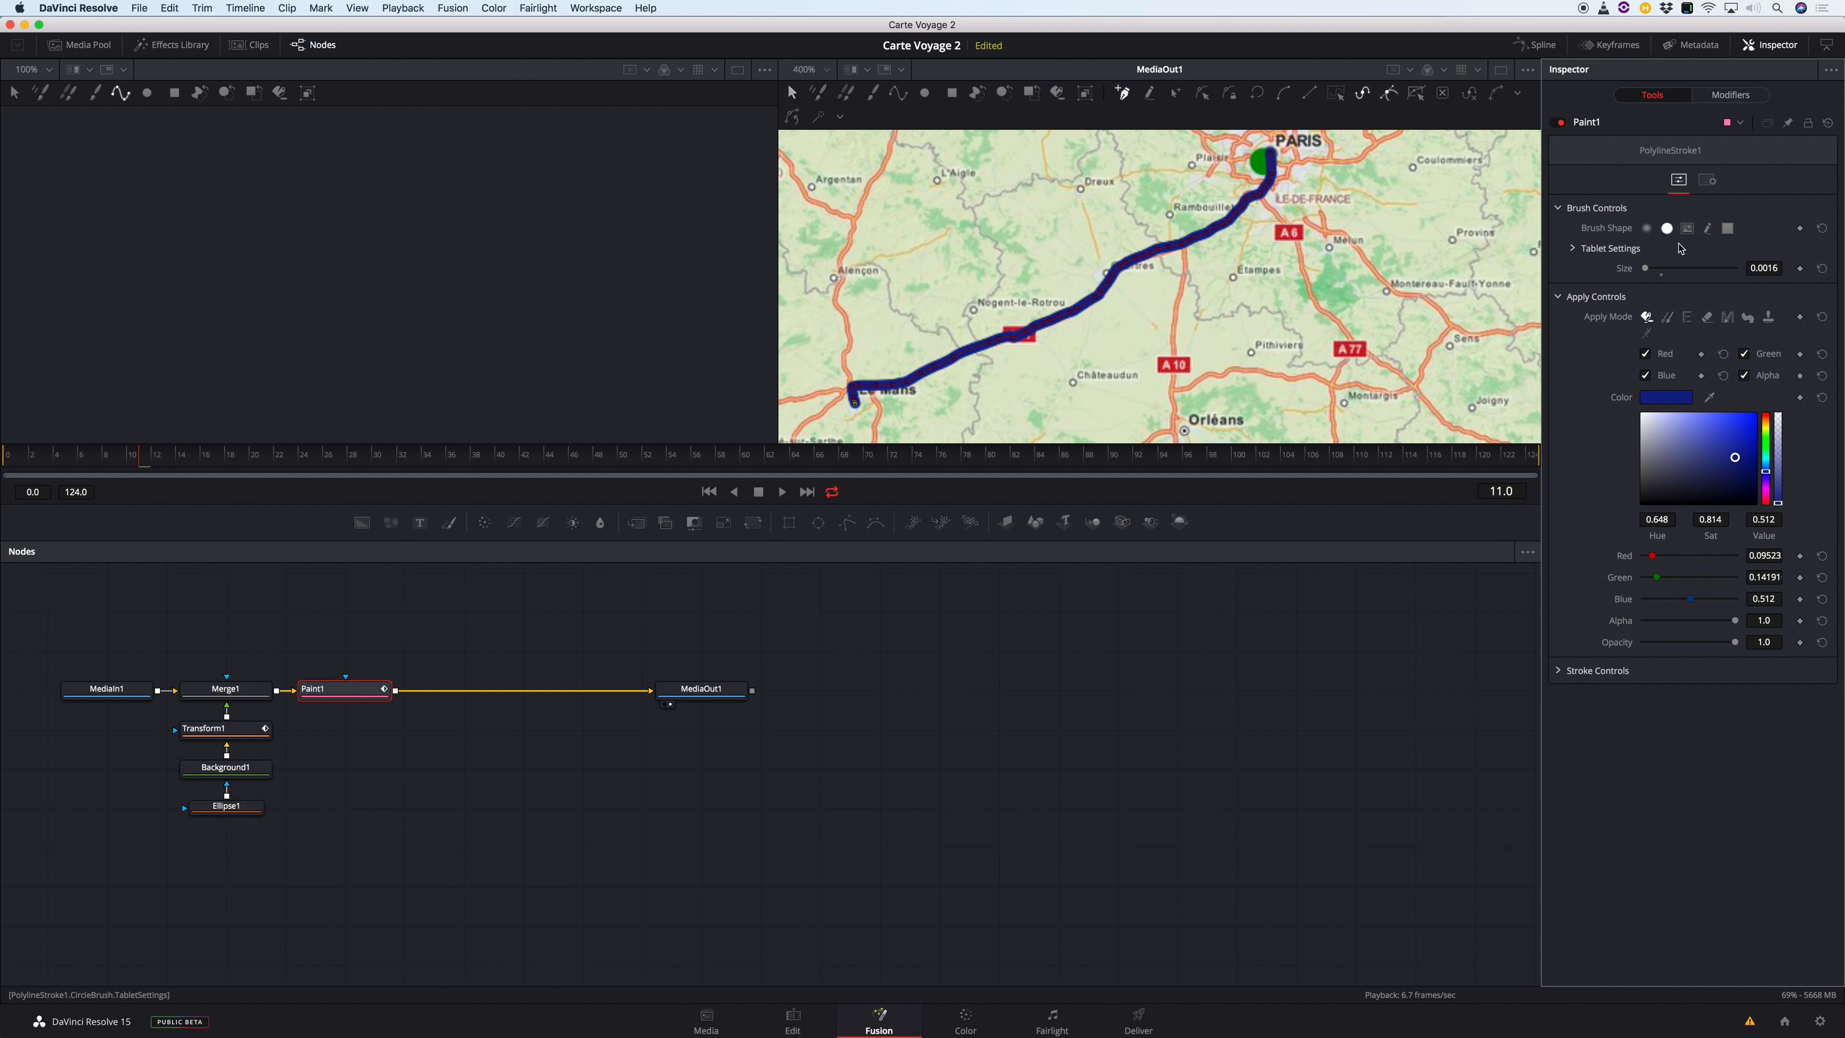
pyautogui.click(1562, 298)
pyautogui.click(1561, 207)
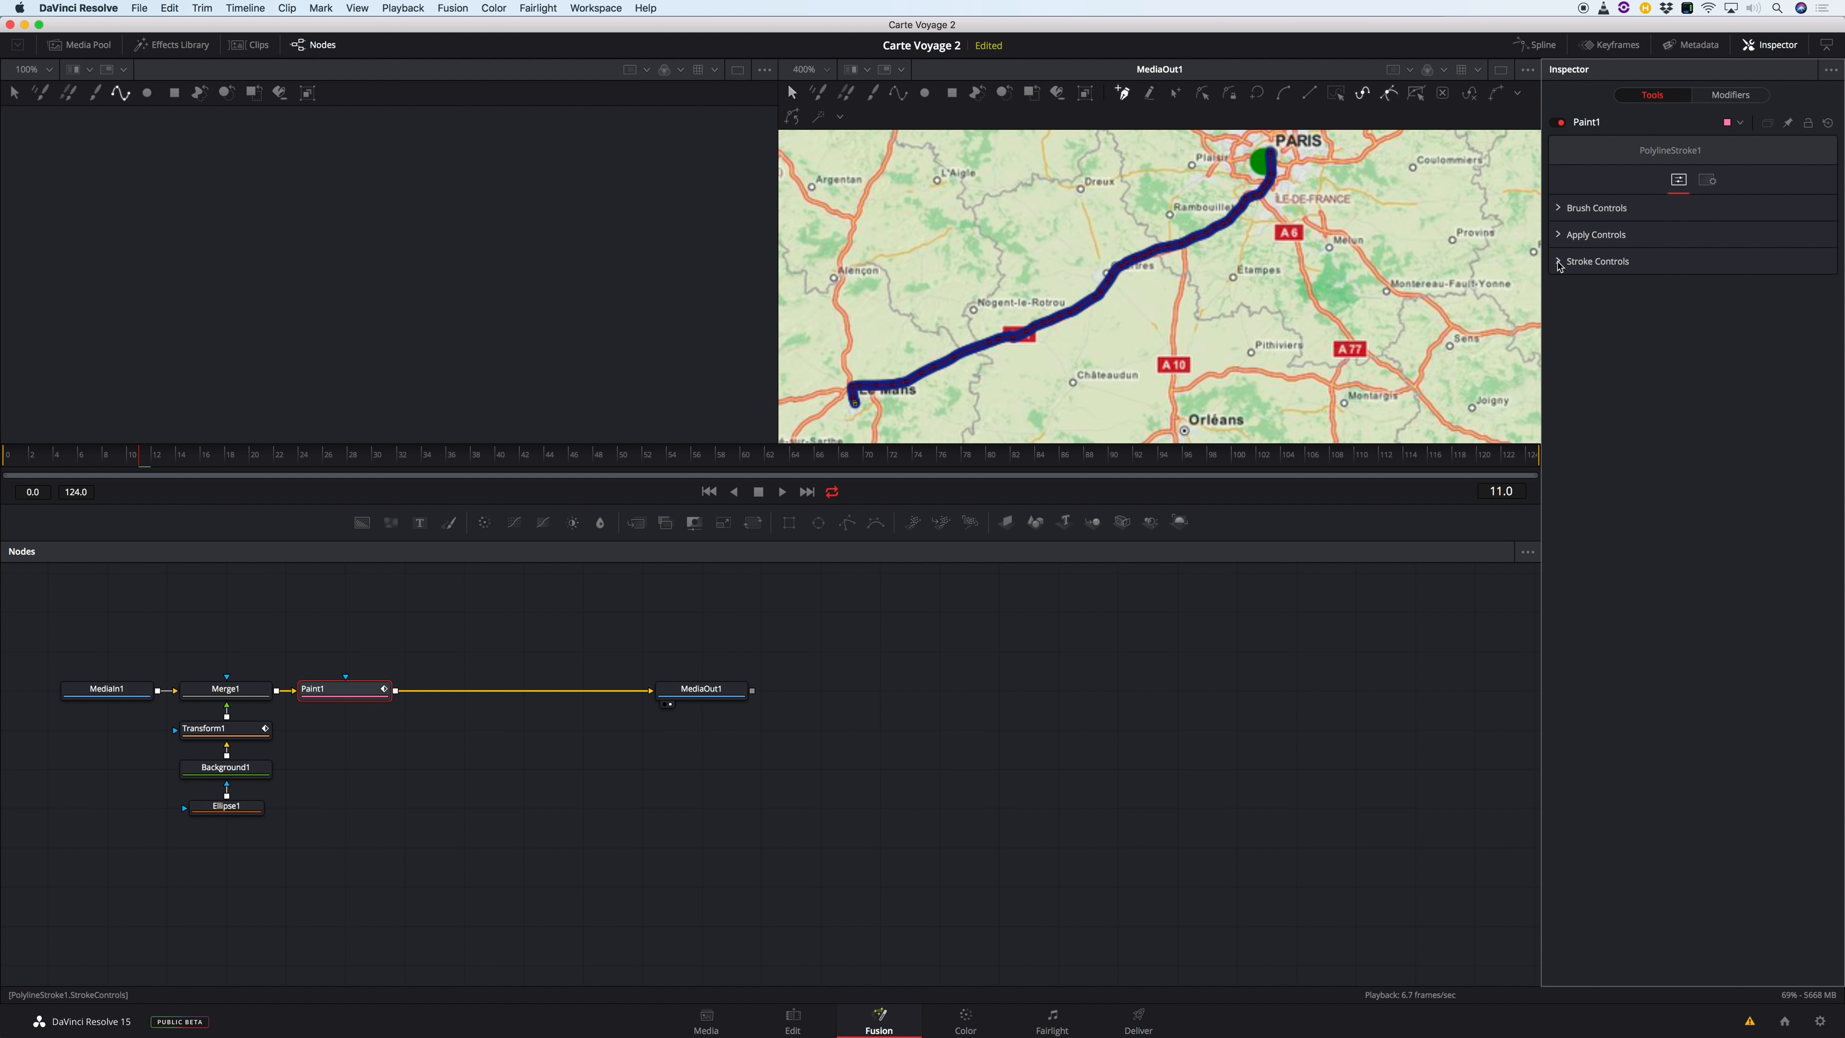
# Animate the route stroke's Write On end from 0 at frame 11 to 1 at frame 16.
pyautogui.click(1560, 263)
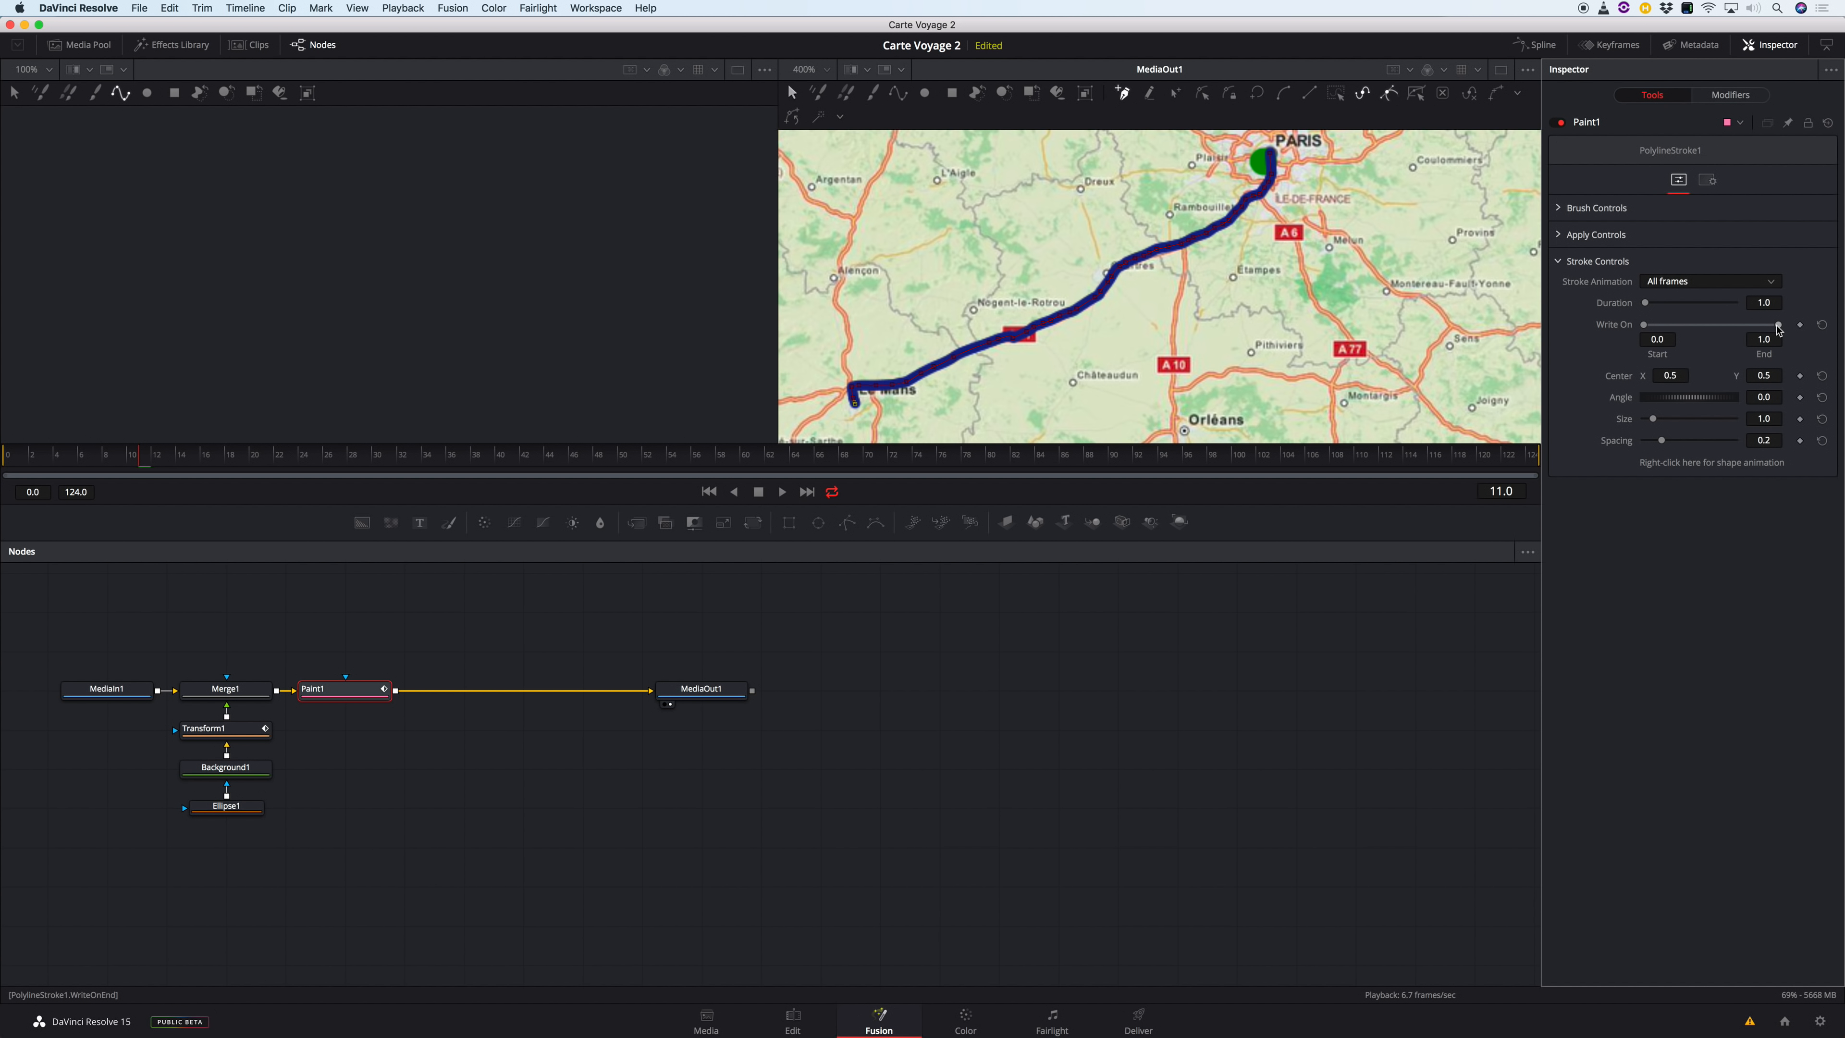
pyautogui.moveTo(1779, 331)
pyautogui.mouseDown()
pyautogui.moveTo(1652, 329)
pyautogui.moveTo(1802, 333)
pyautogui.mouseUp()
pyautogui.click(1534, 45)
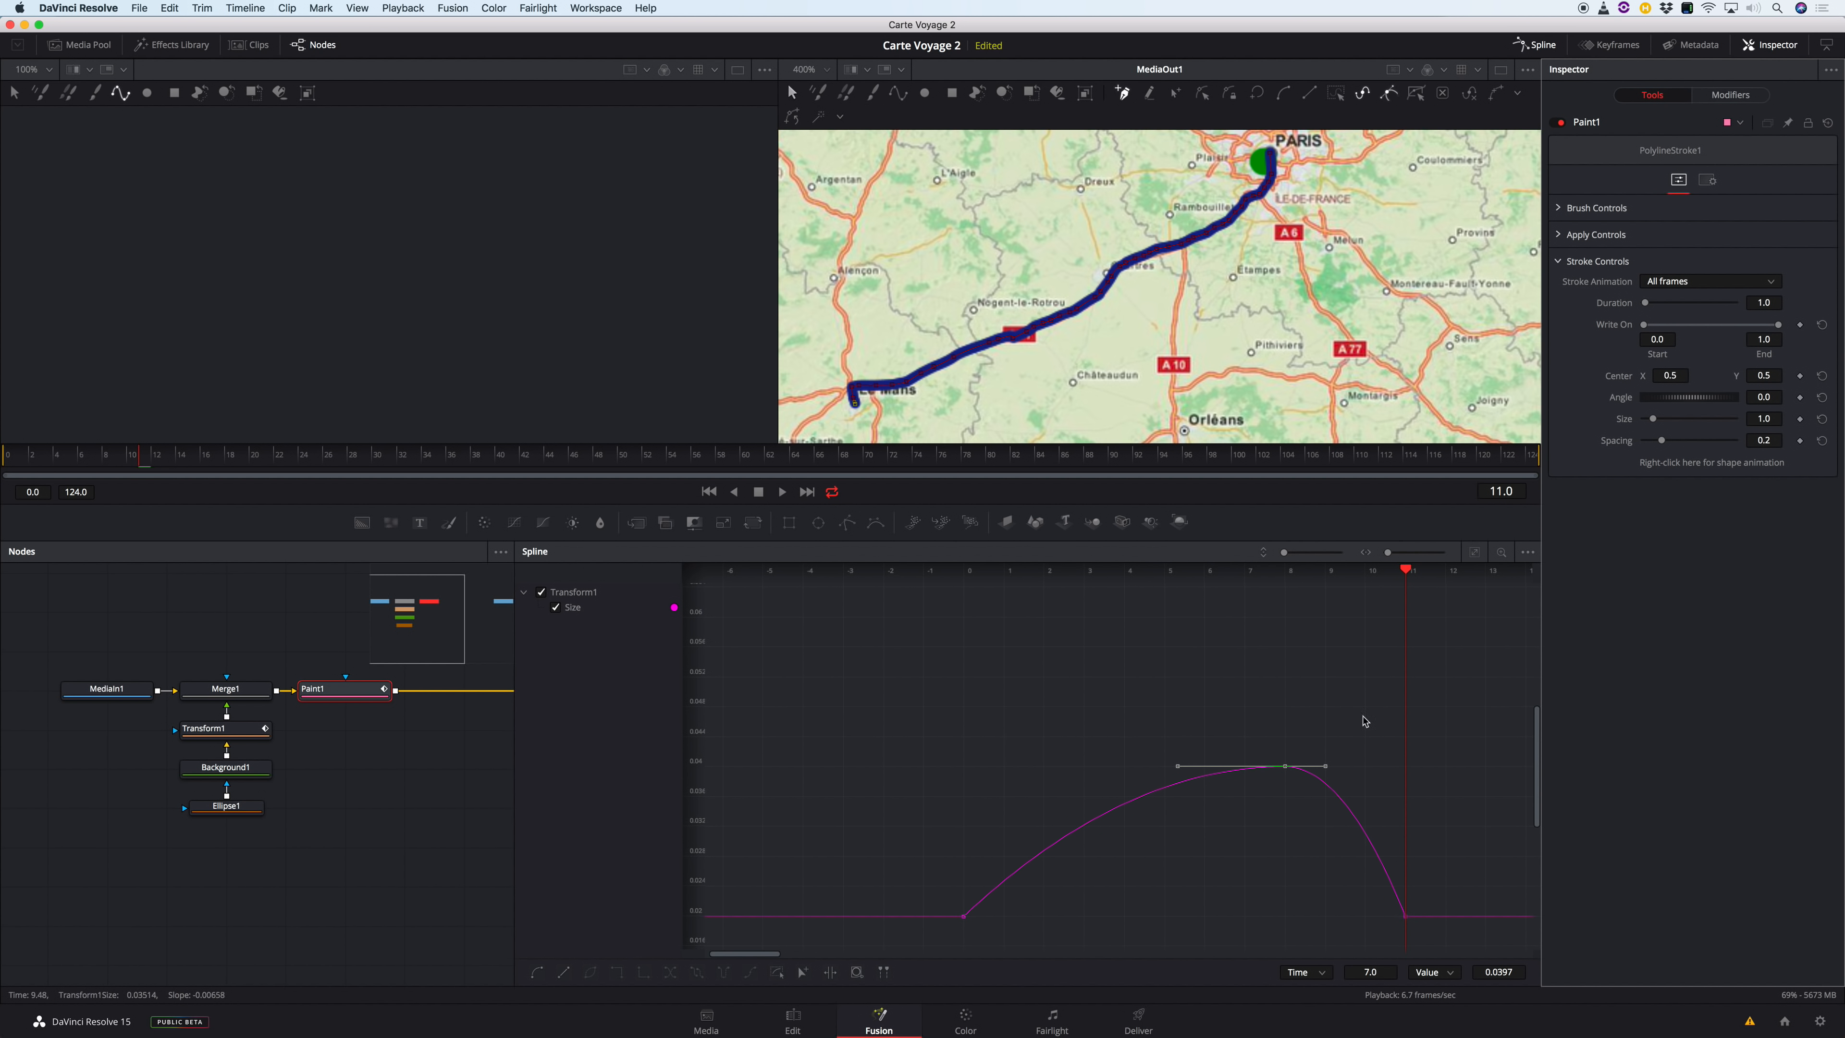
pyautogui.moveTo(1781, 329)
pyautogui.mouseDown()
pyautogui.moveTo(1561, 335)
pyautogui.moveTo(1685, 338)
pyautogui.mouseUp()
pyautogui.click(1800, 327)
pyautogui.moveTo(1409, 572)
pyautogui.mouseDown()
pyautogui.moveTo(1551, 578)
pyautogui.moveTo(1384, 572)
pyautogui.moveTo(1450, 572)
pyautogui.mouseUp()
pyautogui.moveTo(1654, 325); pyautogui.dragTo(1830, 335)
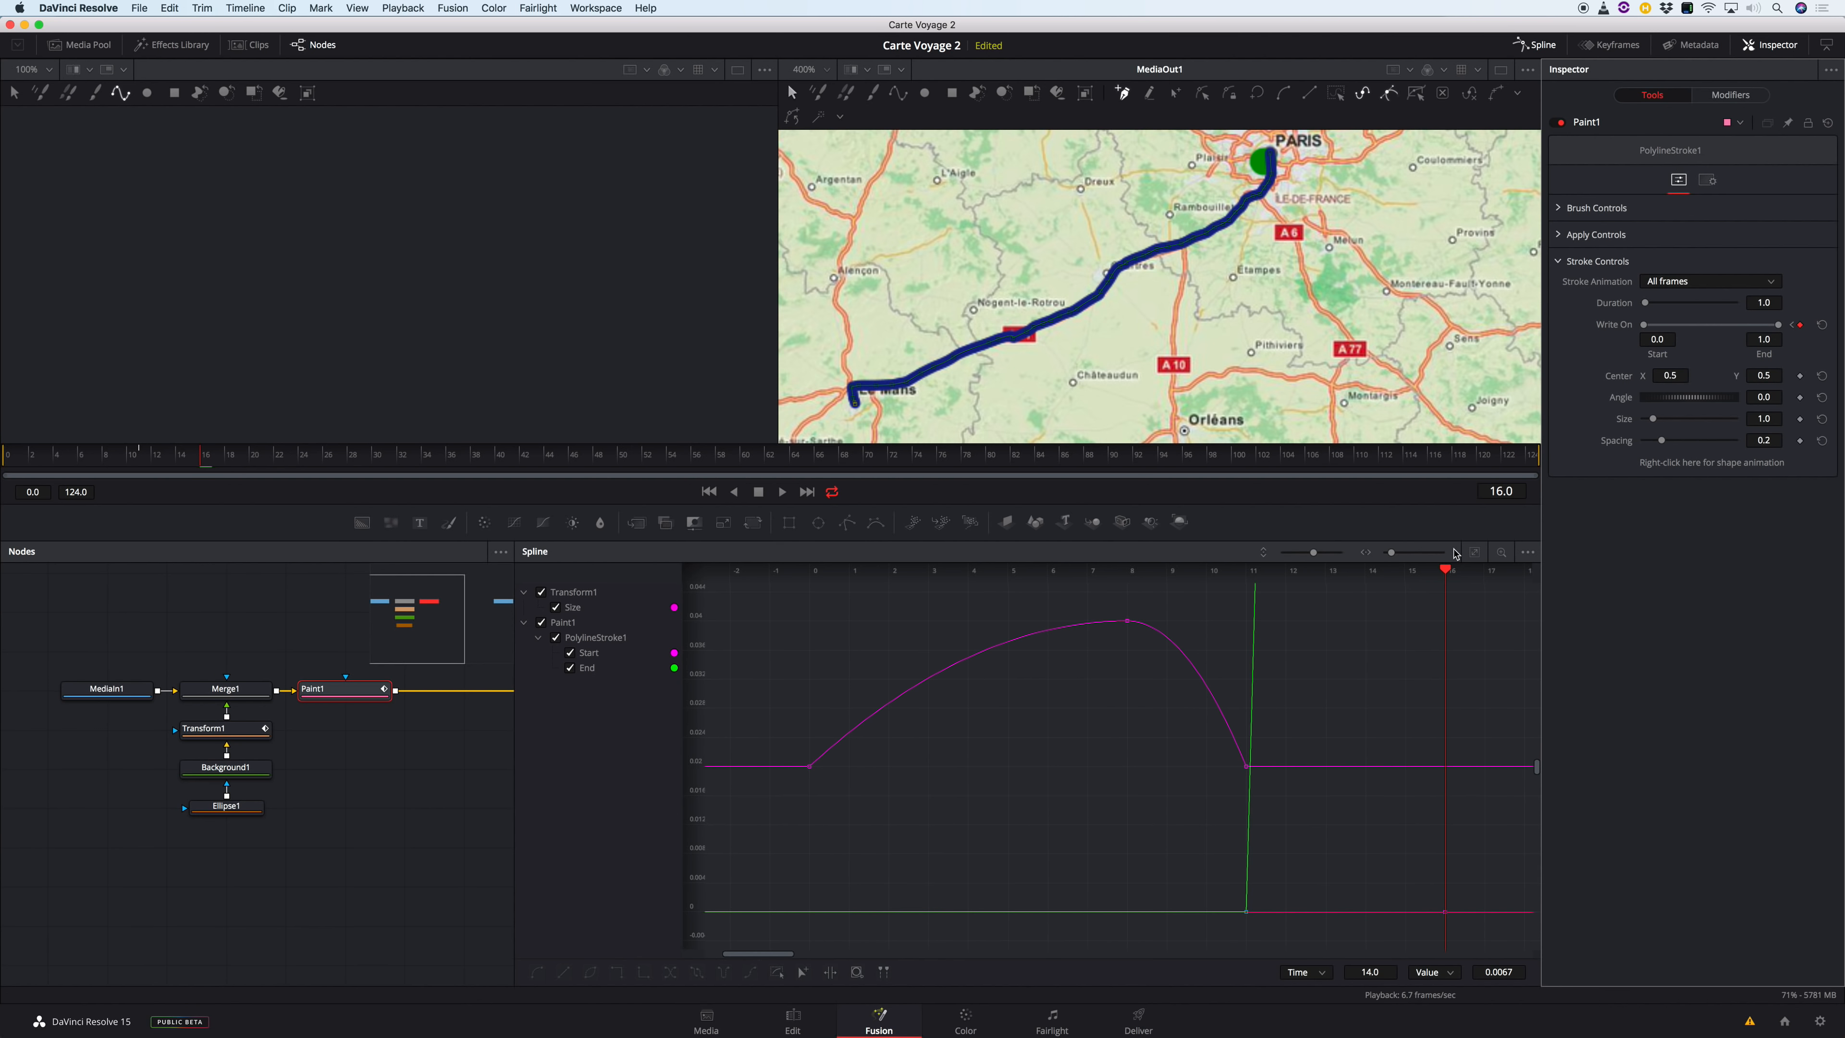
# Show only the route stroke's End curve in the spline editor and smooth both of its keyframes.
pyautogui.click(1475, 554)
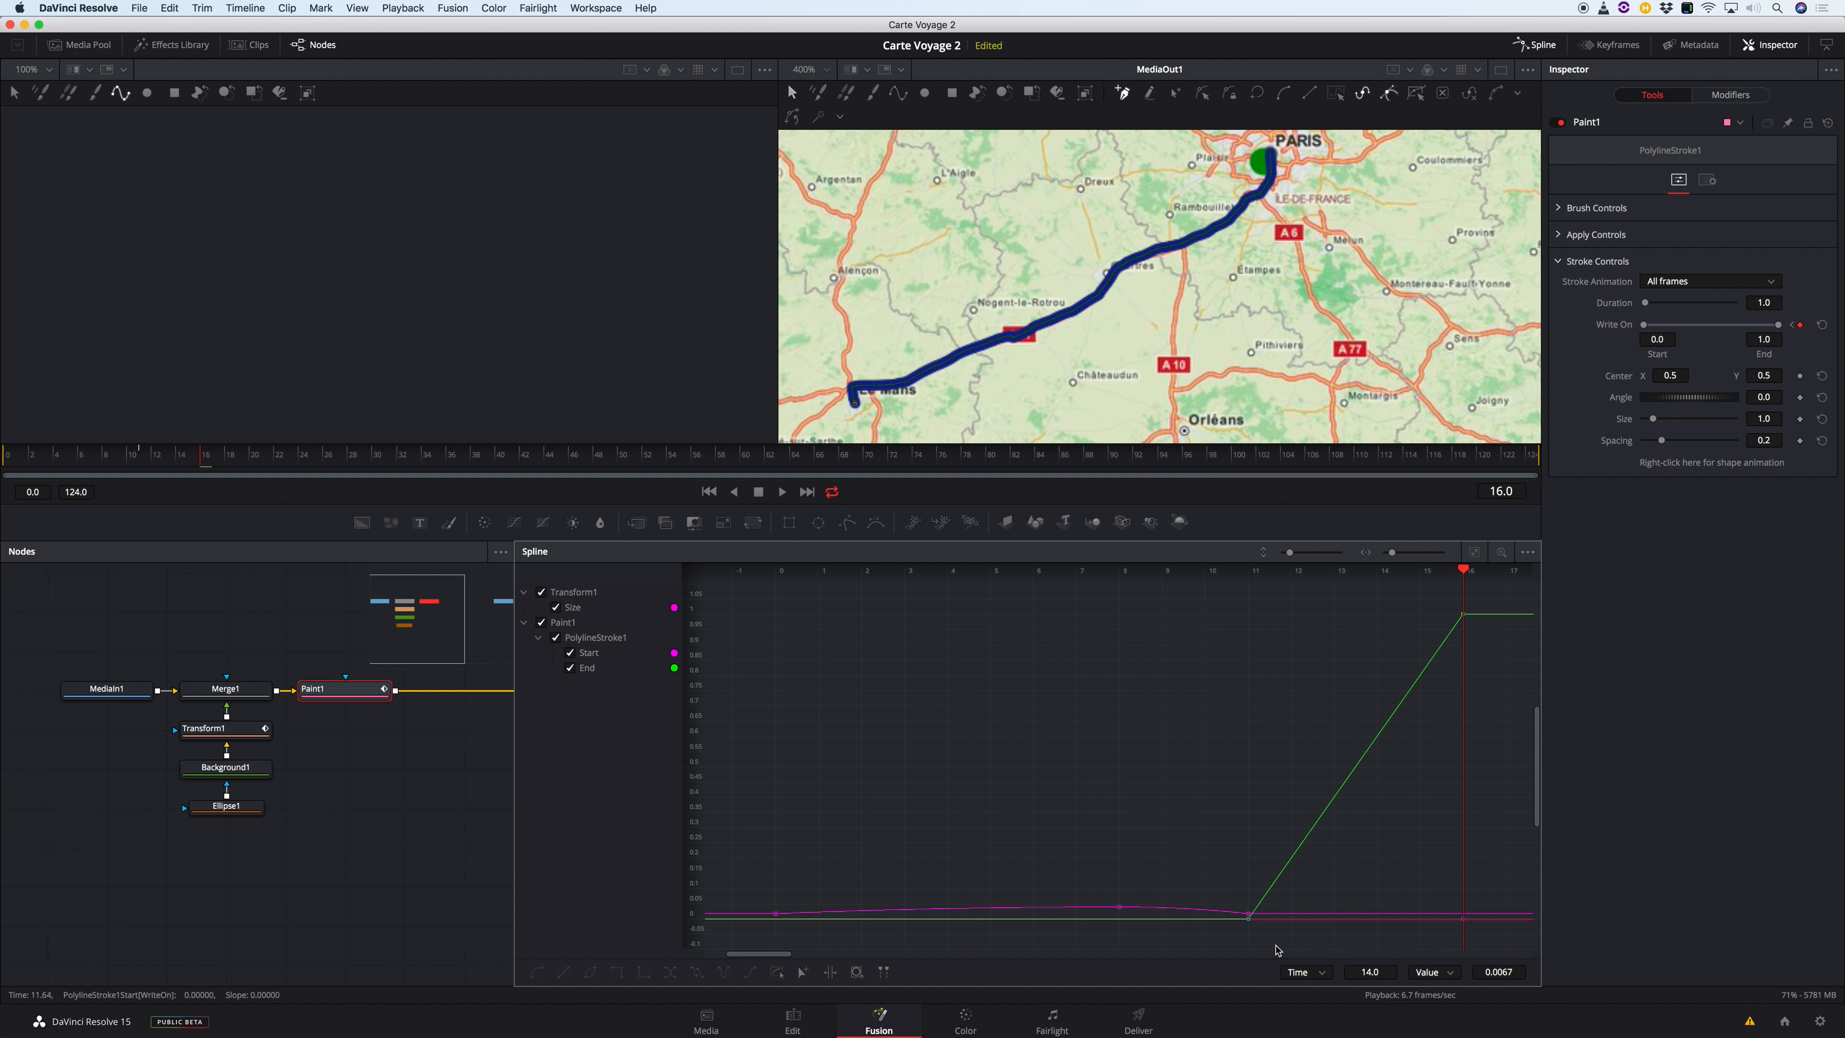
pyautogui.click(540, 618)
pyautogui.click(542, 622)
pyautogui.click(541, 623)
pyautogui.click(541, 624)
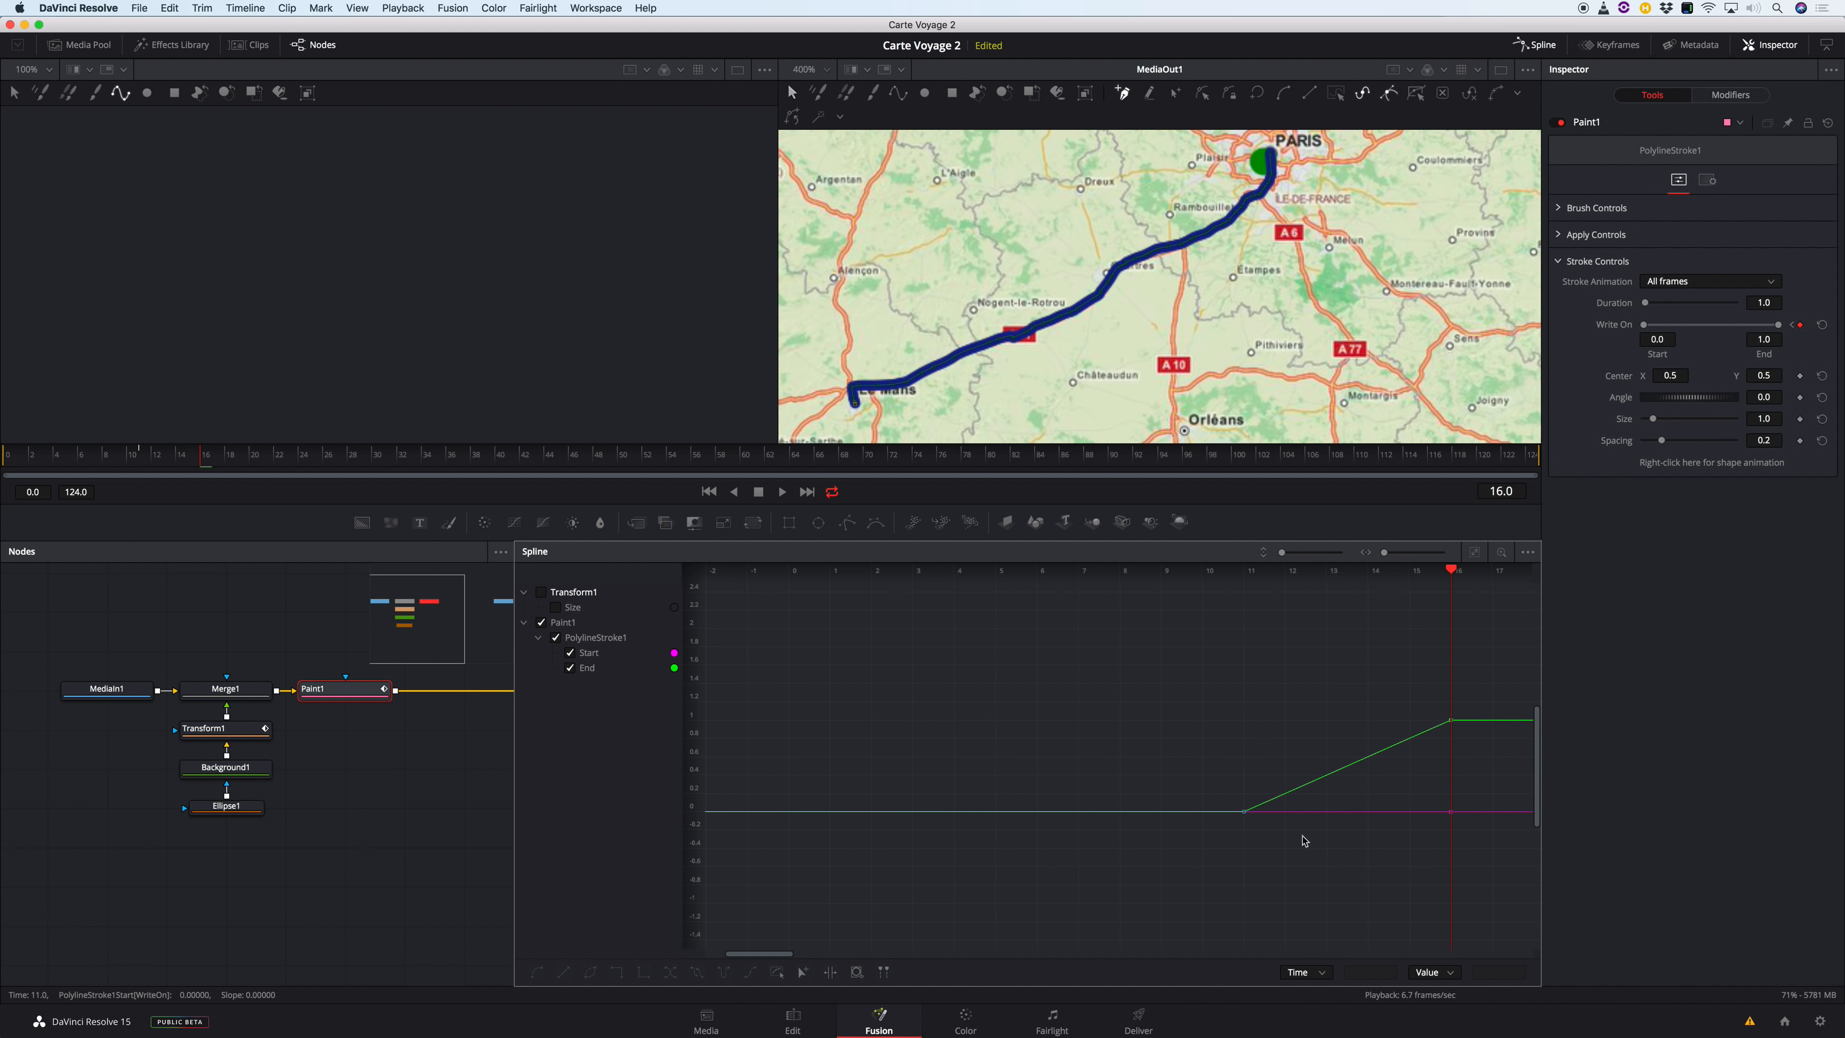
pyautogui.click(570, 652)
pyautogui.moveTo(1486, 691); pyautogui.dragTo(1220, 844)
pyautogui.hotkey('shift', 's')
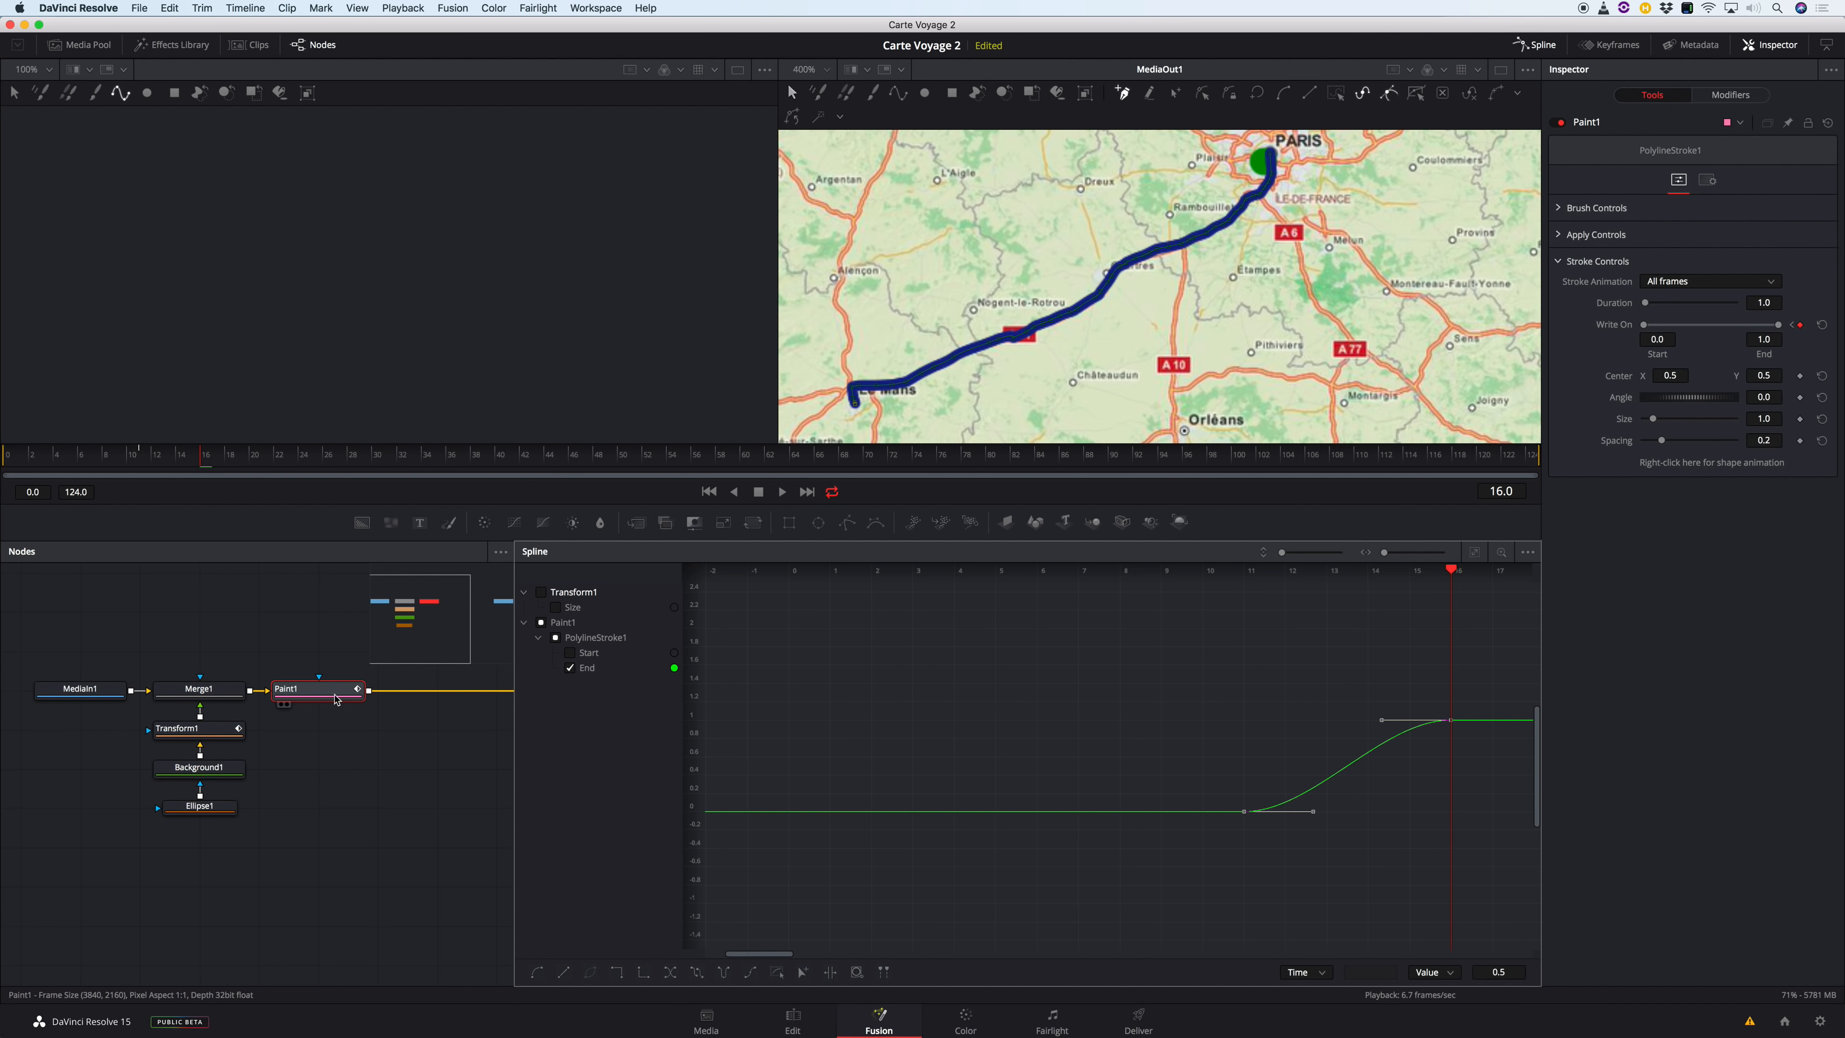
# Add a Background node merged over the output of Paint1.
pyautogui.click(332, 696)
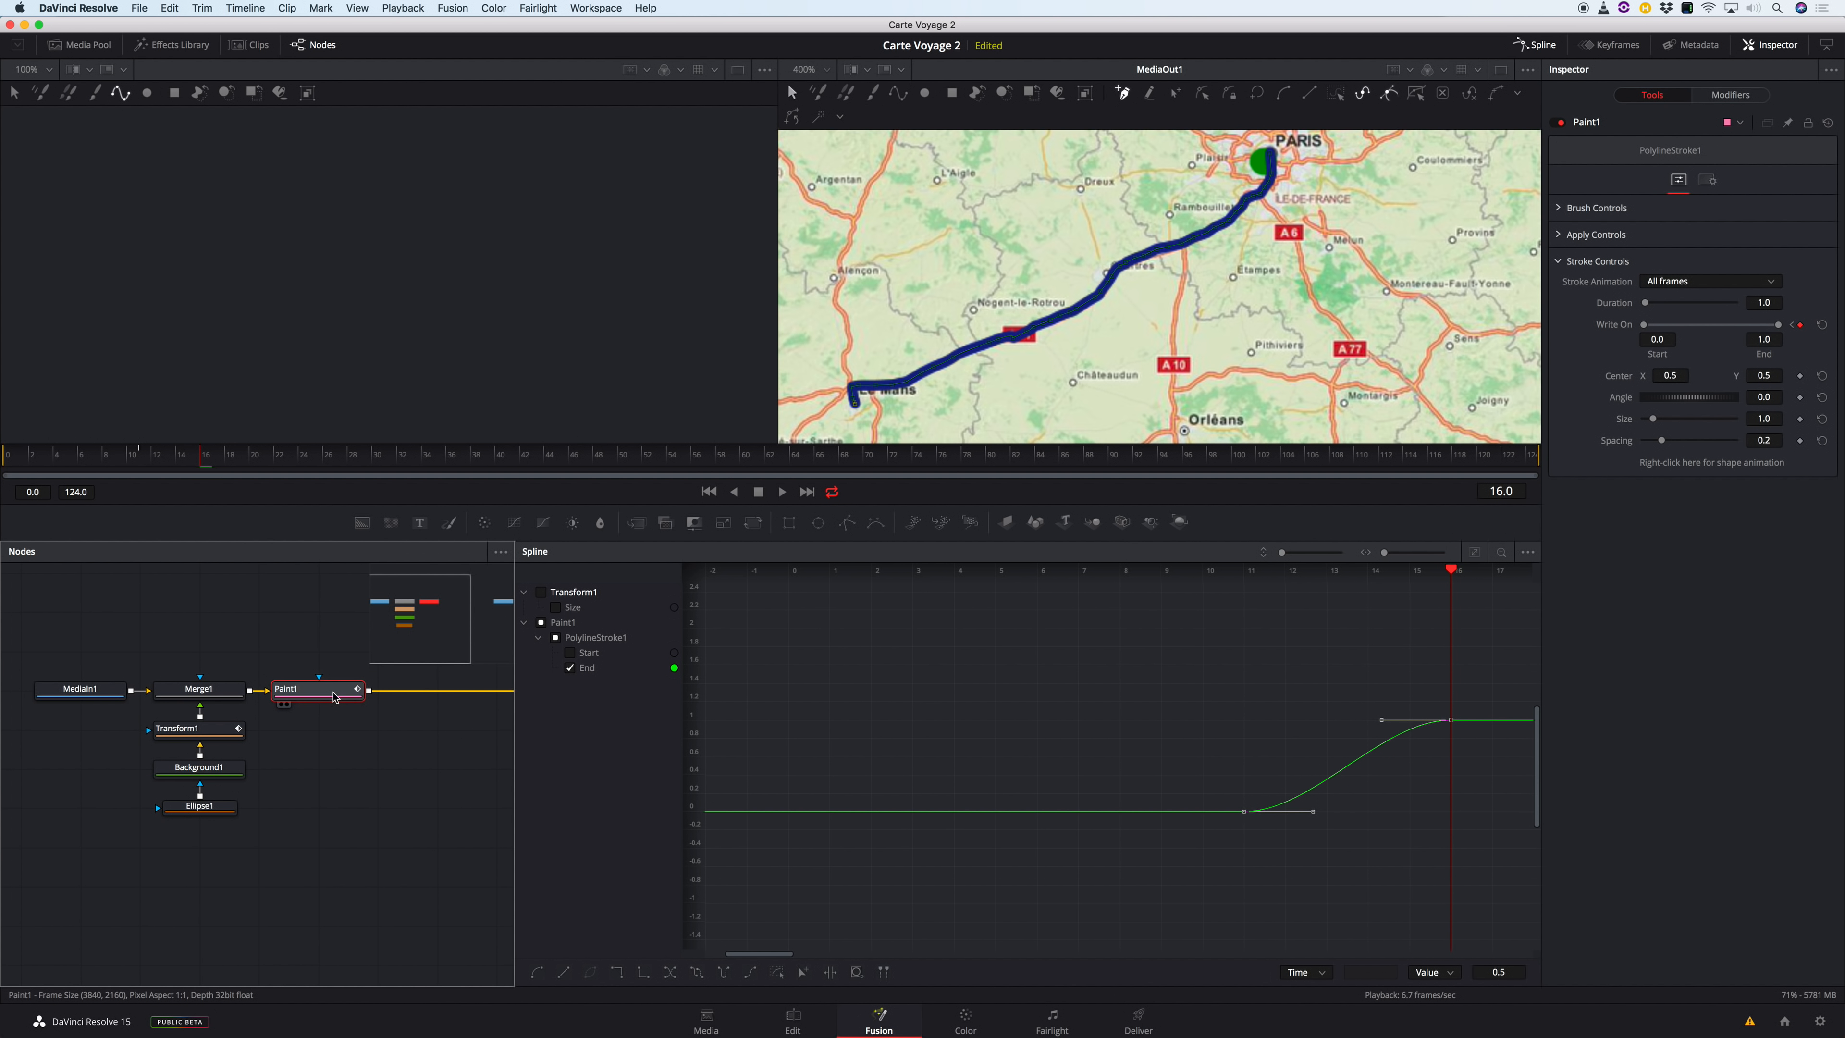
pyautogui.click(362, 523)
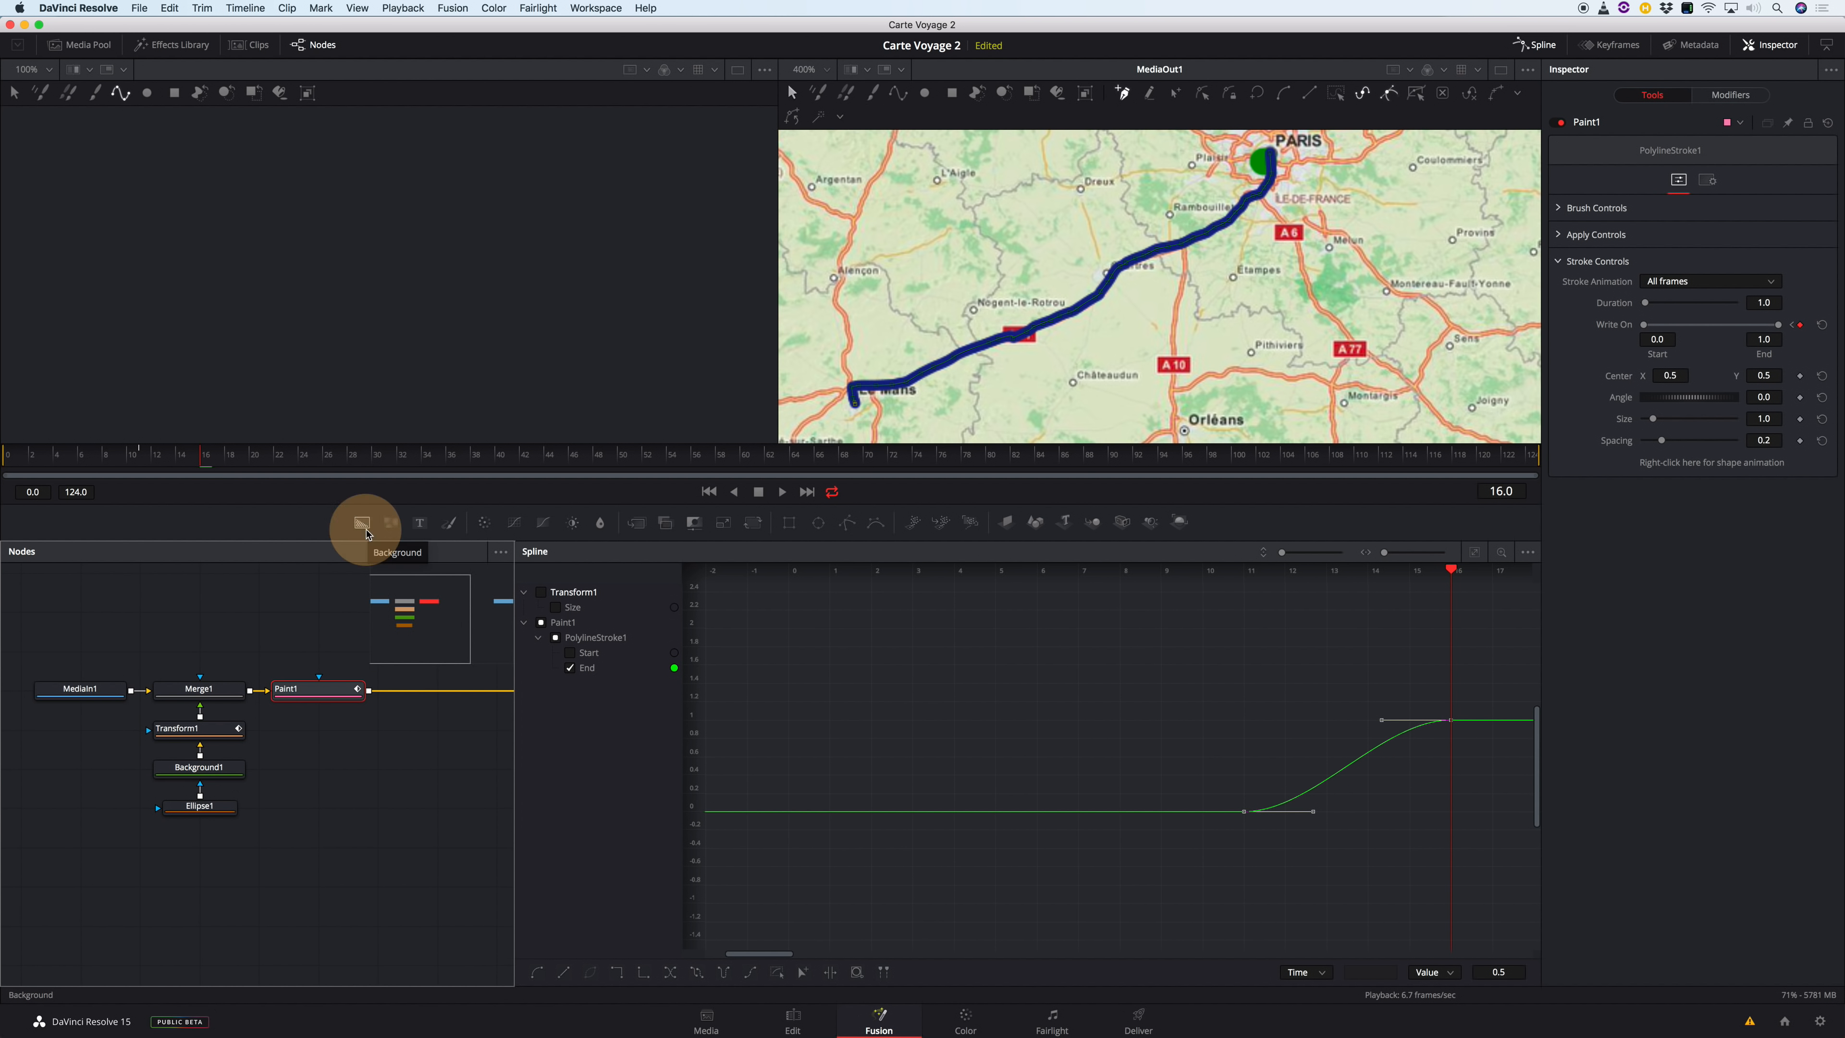
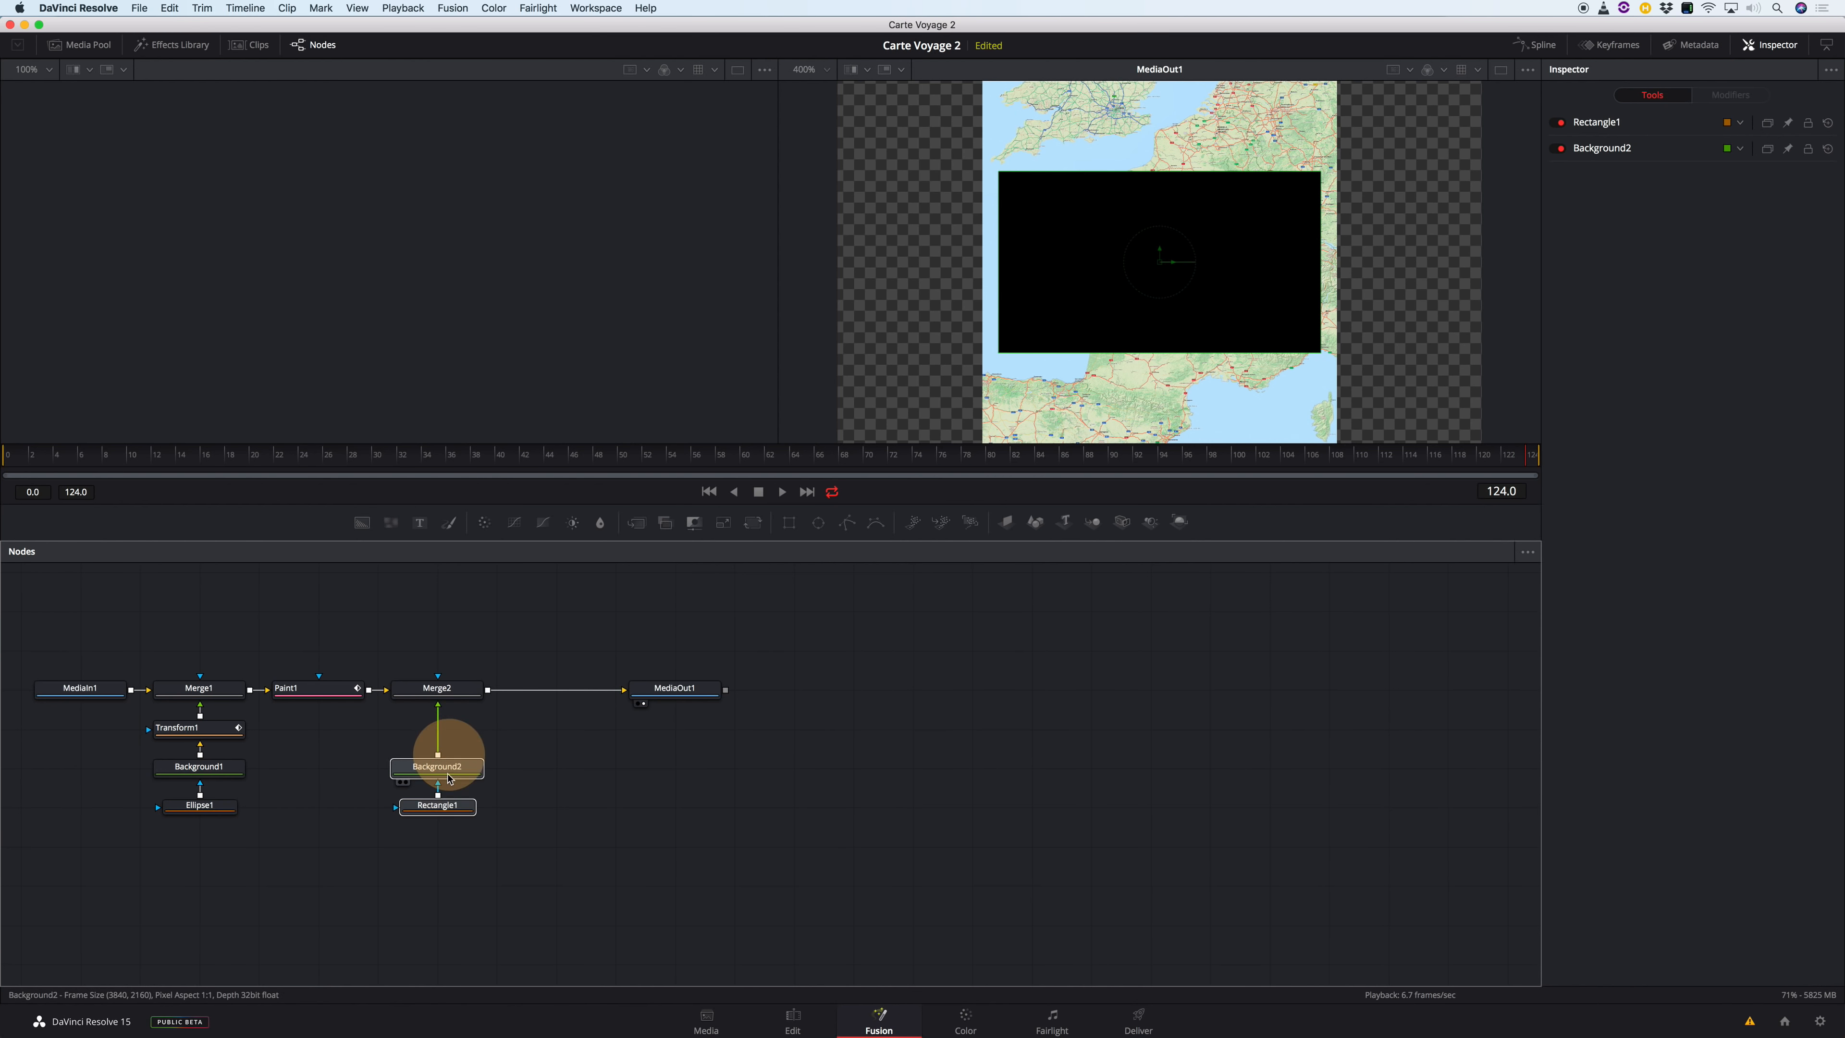
# Insert a Transform node between Background2 and Merge2.
pyautogui.click(472, 772)
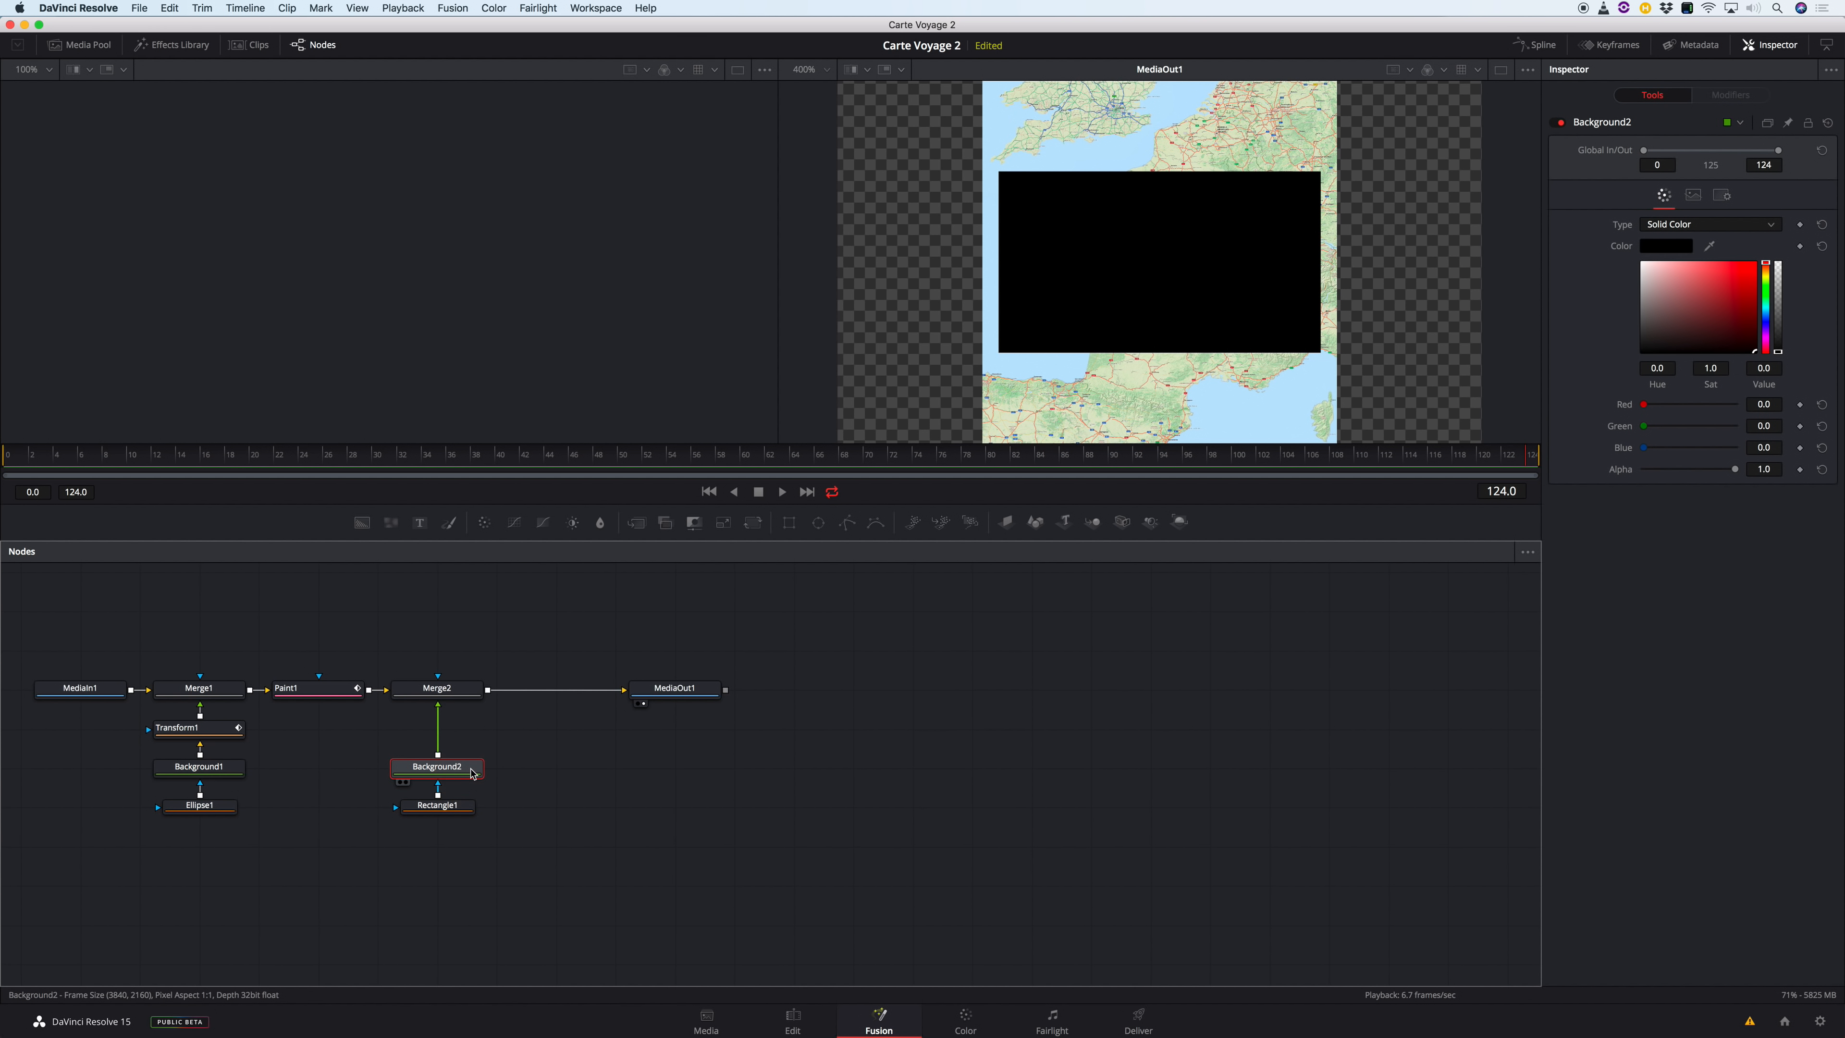
pyautogui.hotkey('shift', 'space')
pyautogui.write('paint')
pyautogui.write('xf')
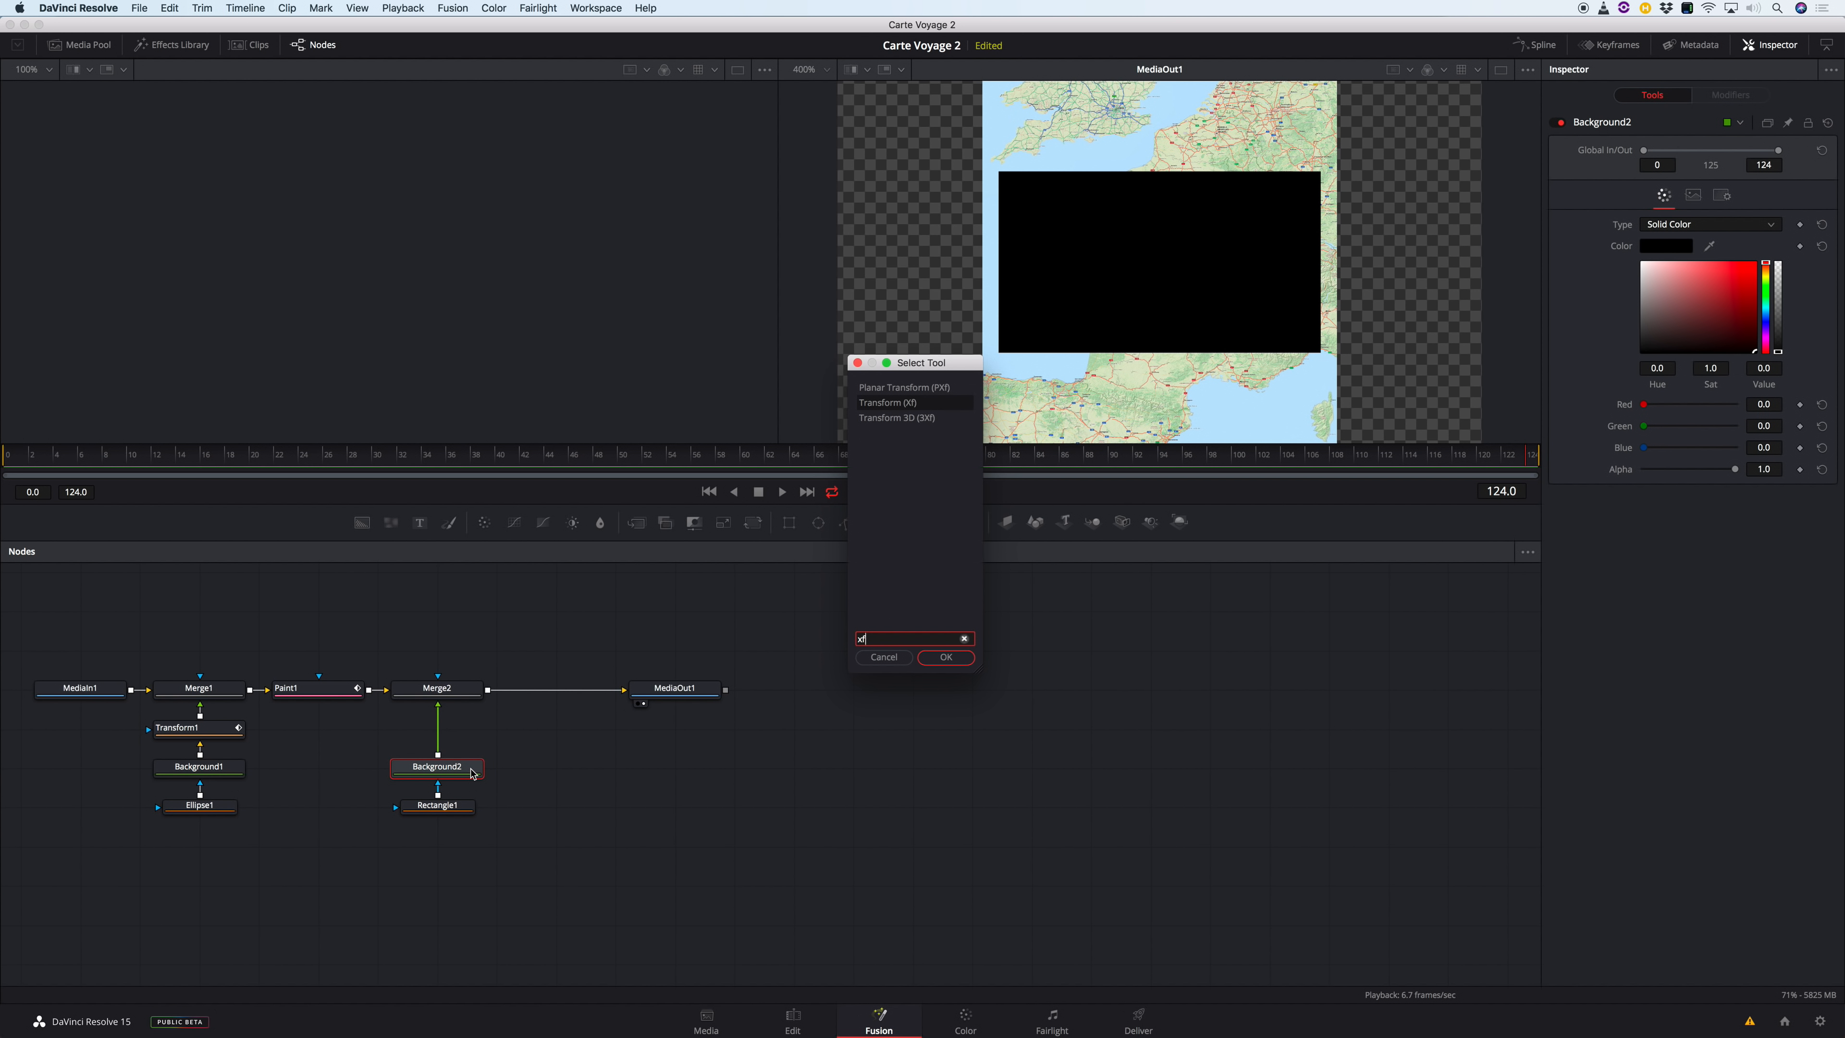
pyautogui.press('Return')
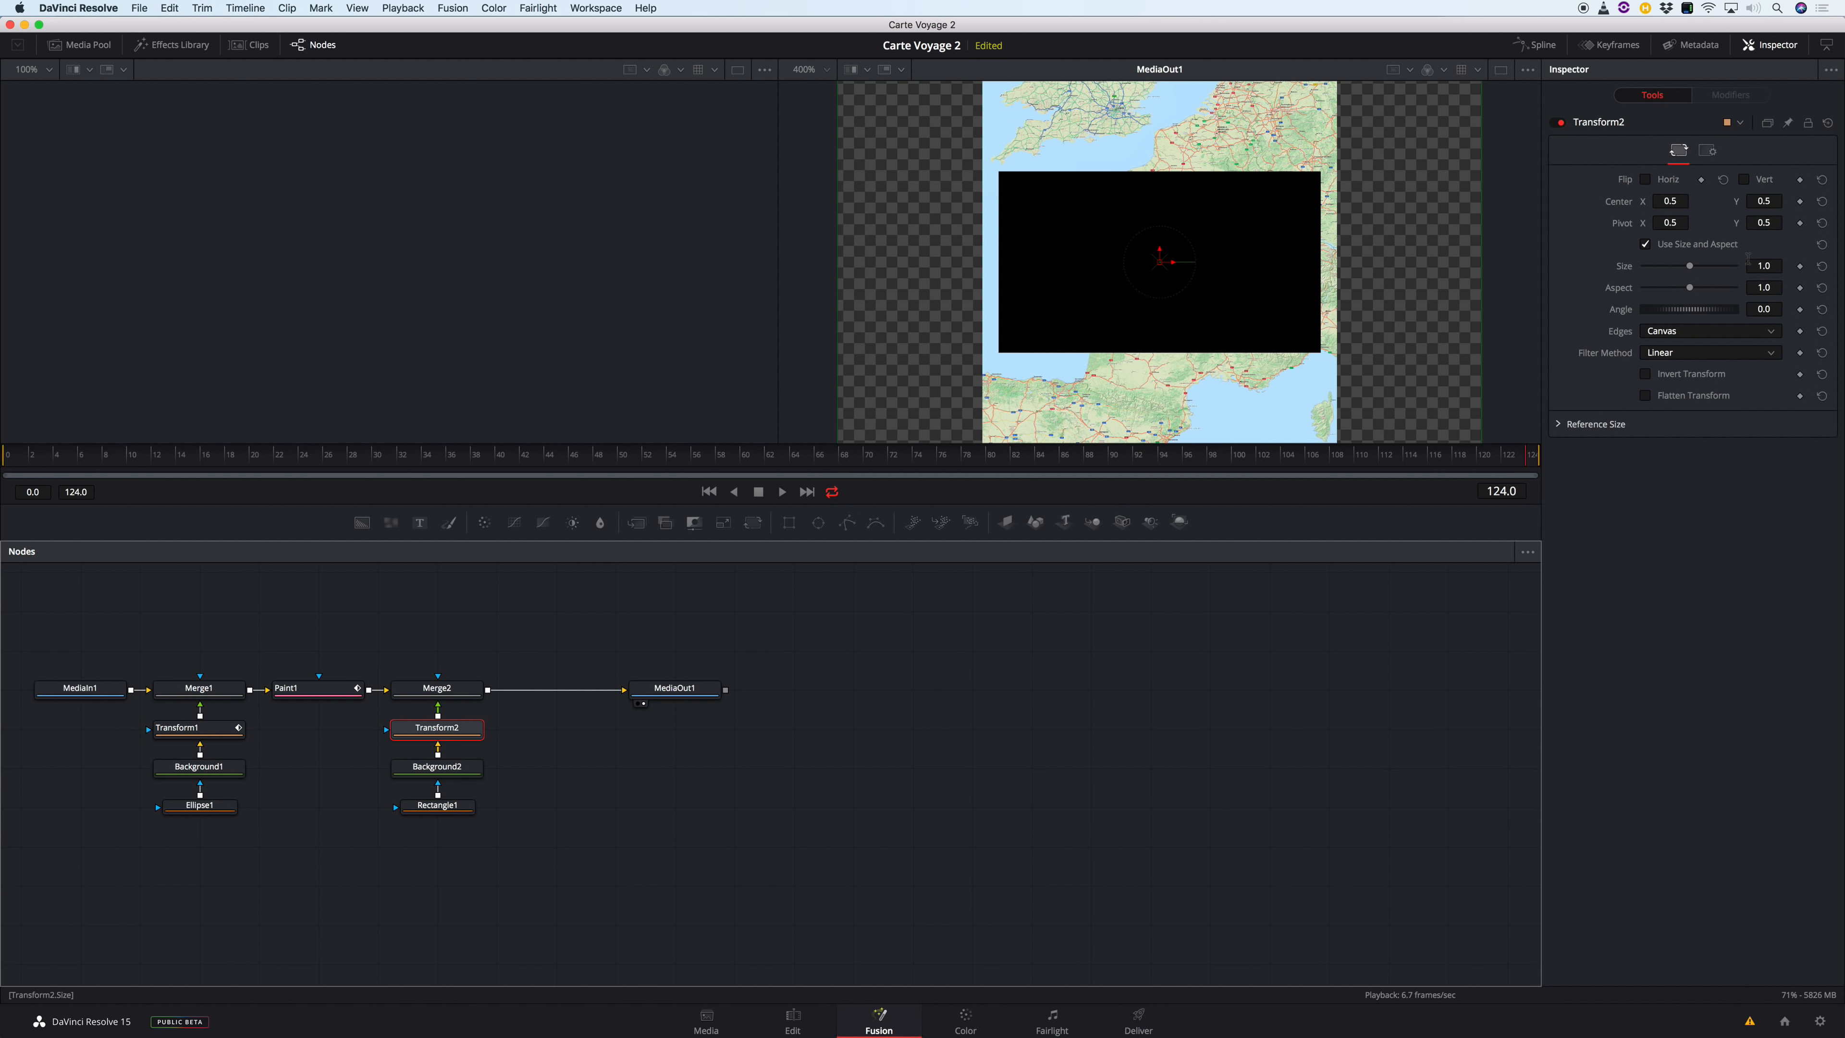
# Scale the black rectangle in Transform2 to size 0.13 and move it up to Center Y 0.62723.
pyautogui.moveTo(1689, 268); pyautogui.dragTo(1653, 269)
pyautogui.moveTo(1159, 261); pyautogui.dragTo(1160, 216)
pyautogui.click(827, 73)
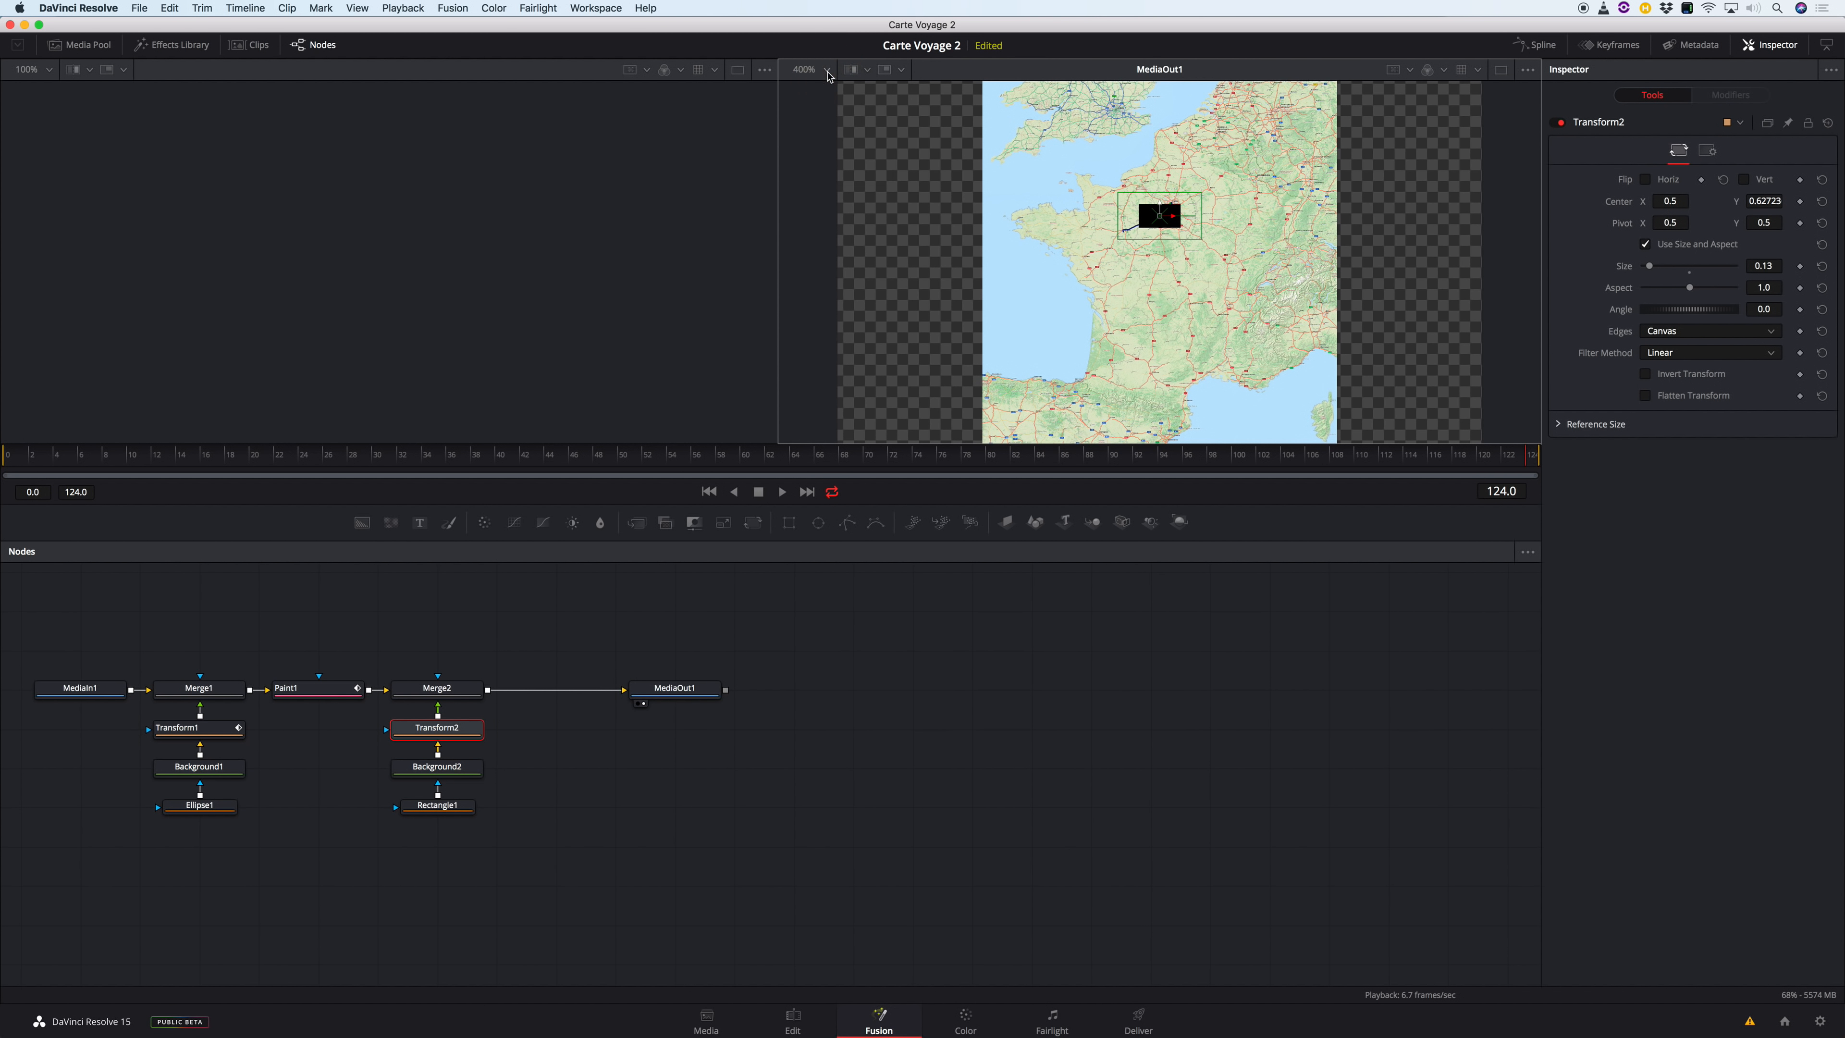
pyautogui.click(829, 73)
pyautogui.click(828, 167)
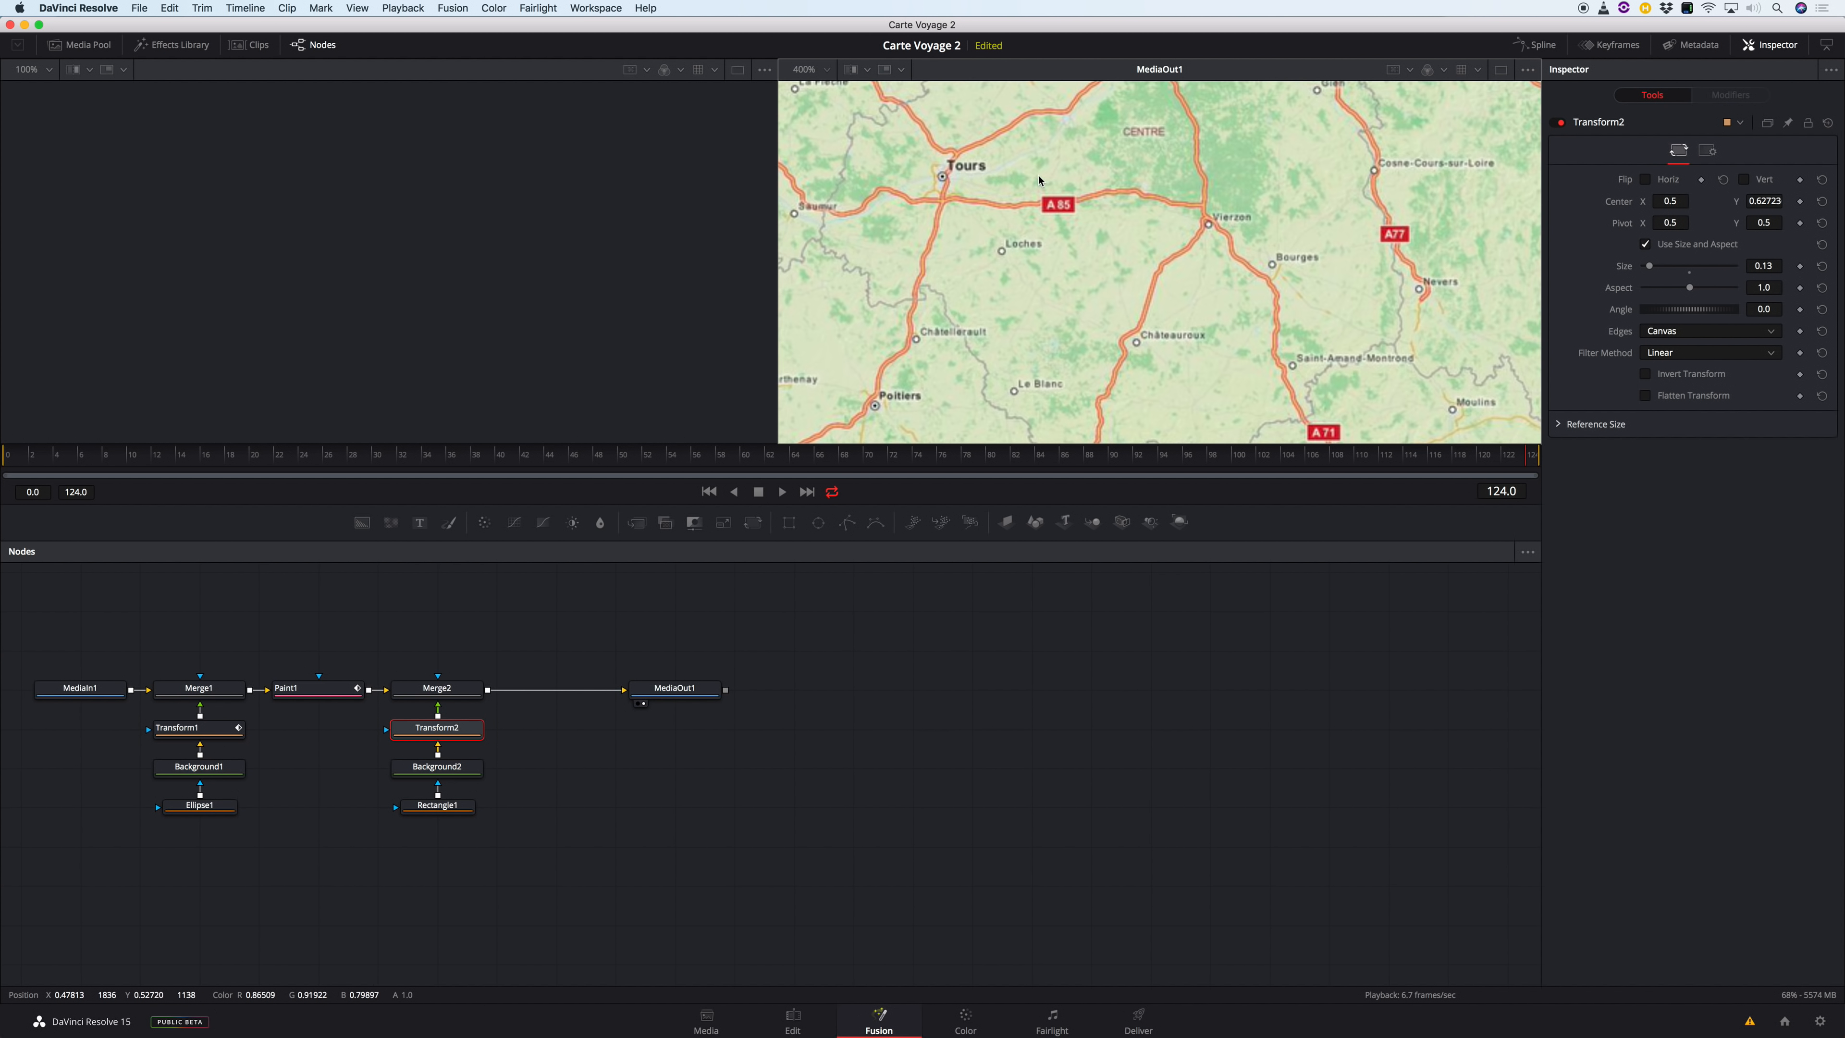
pyautogui.scroll(10, 1039, 180)
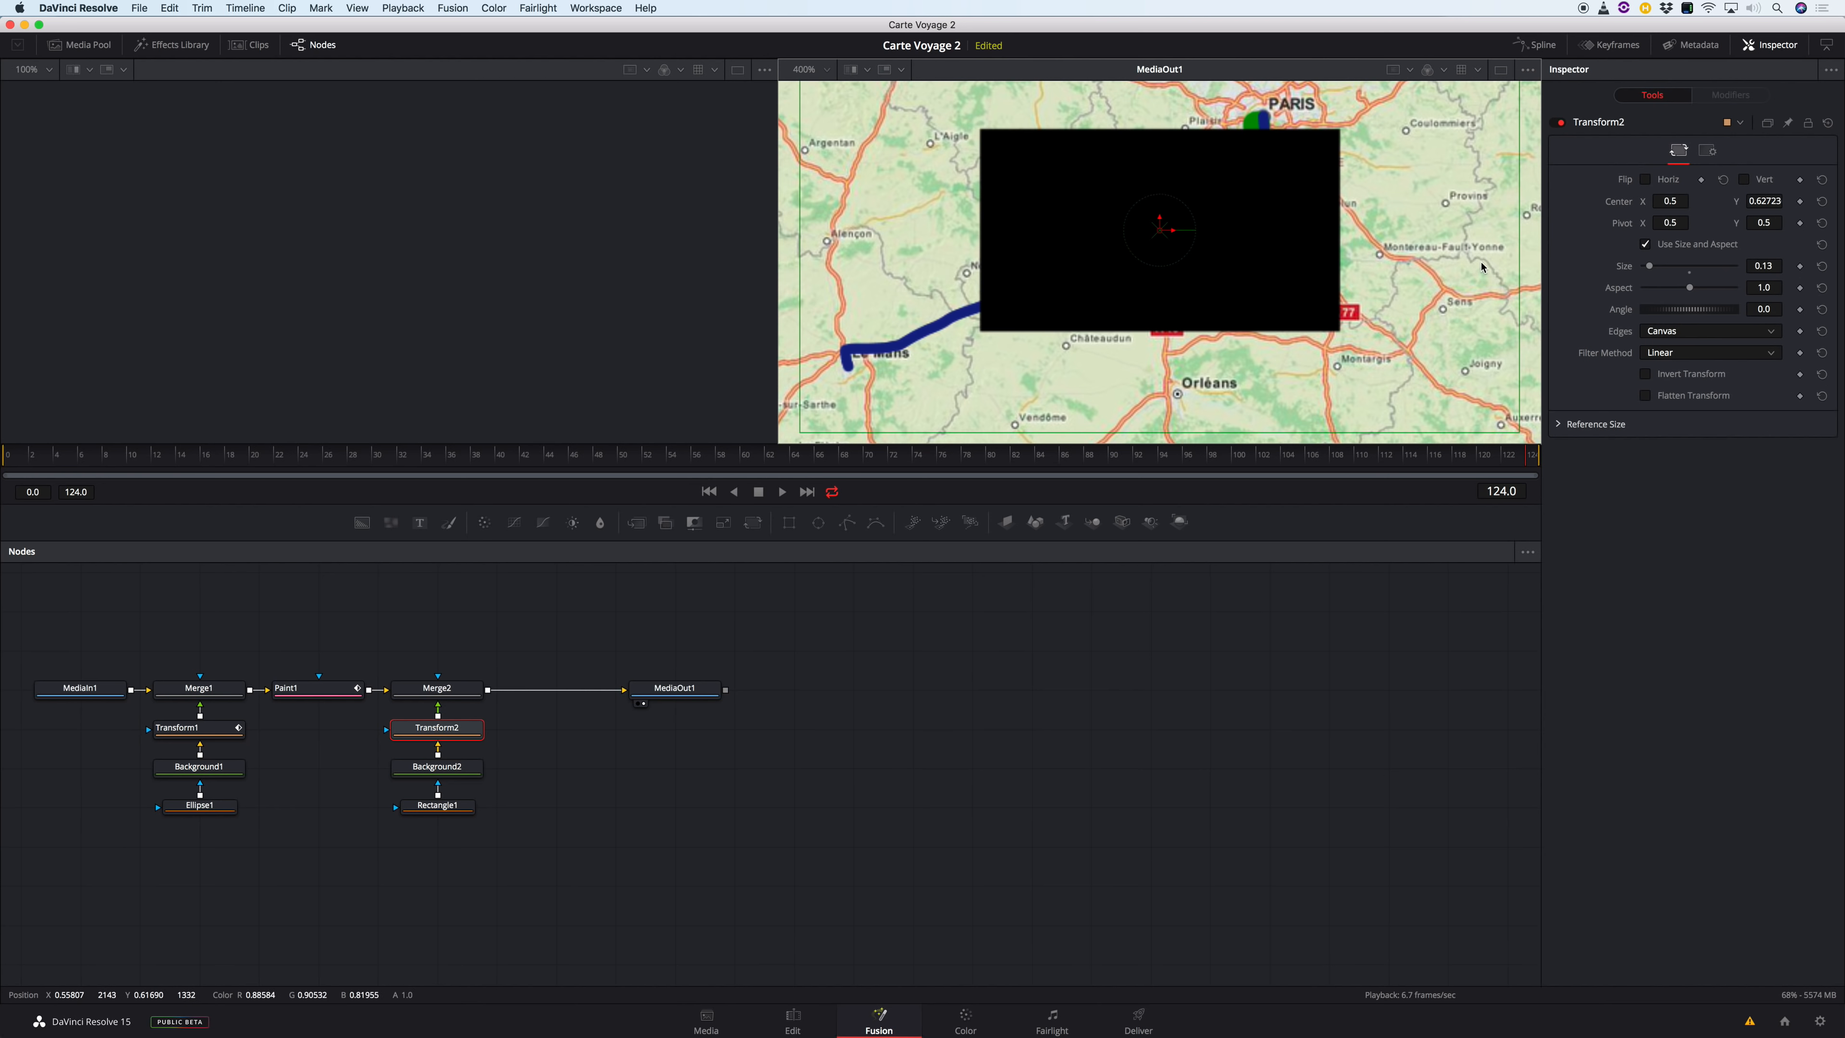
# Shrink Transform2 to size 0.01 and set its aspect to 1.63 so the rectangle forms a small square.
pyautogui.moveTo(1656, 274); pyautogui.dragTo(1645, 273)
pyautogui.click(1775, 266)
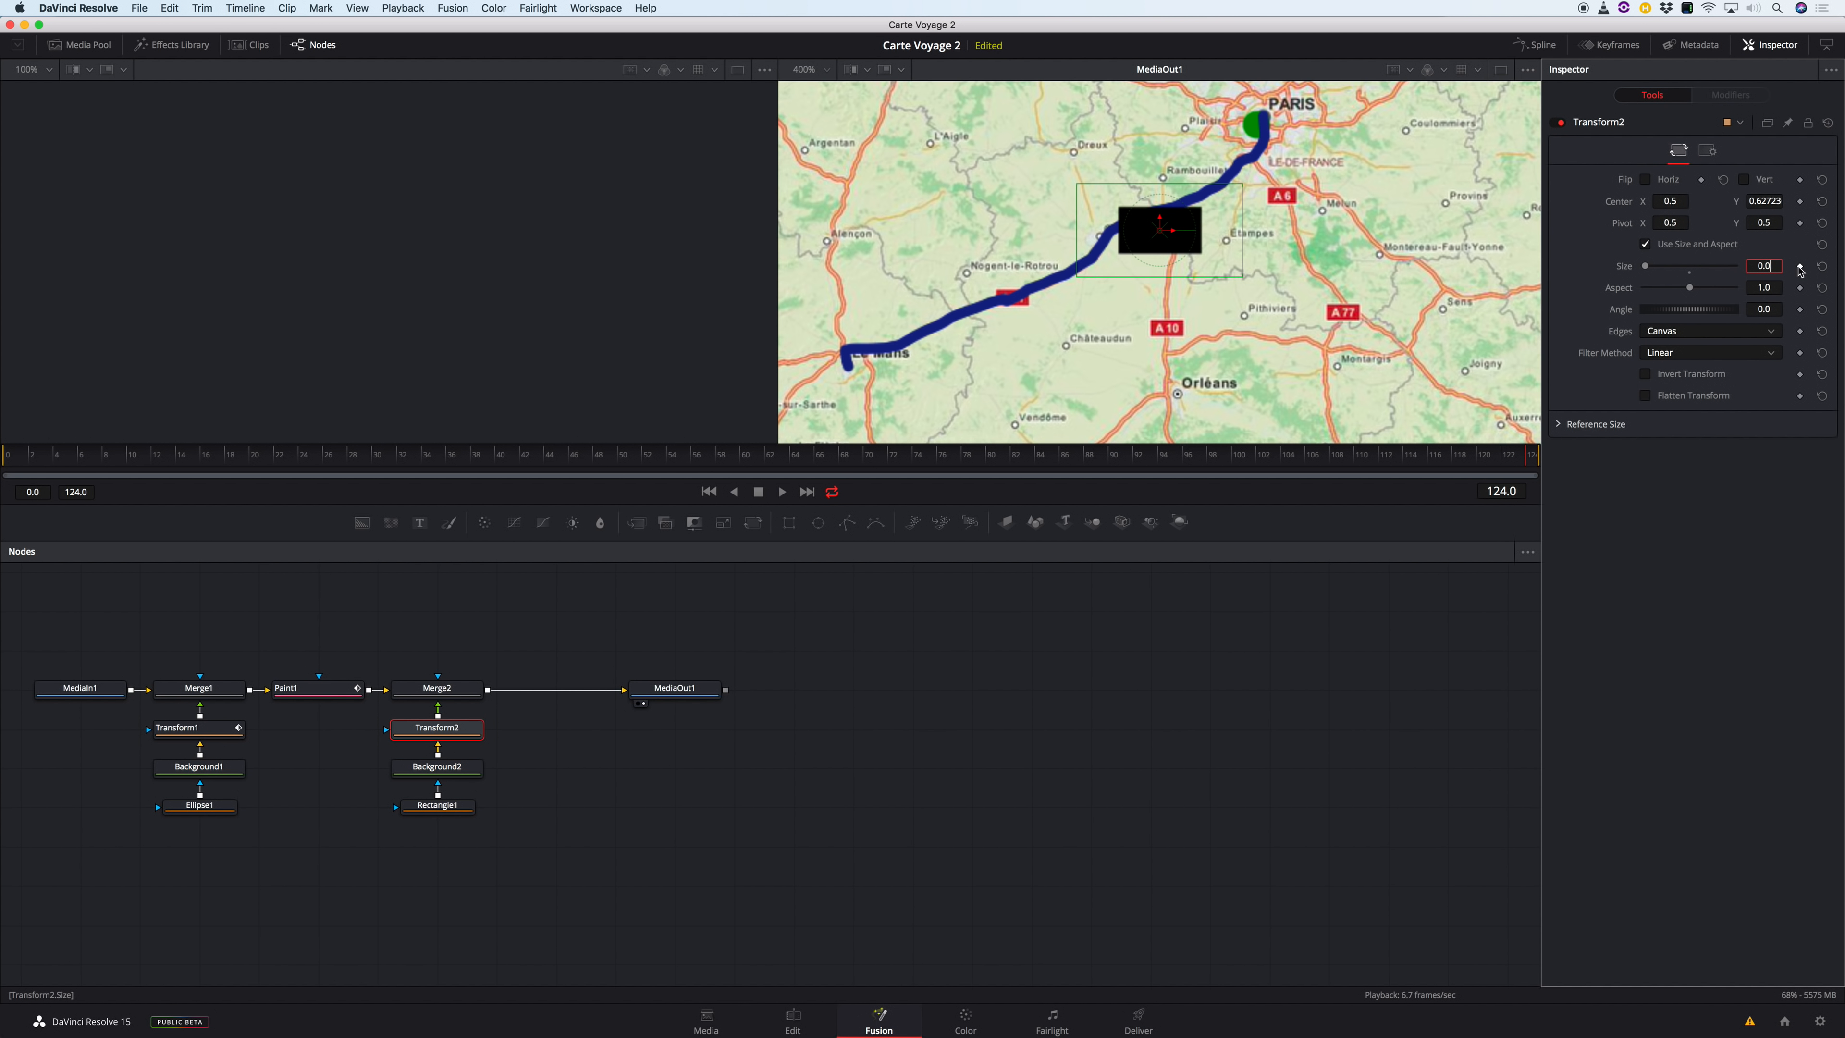
pyautogui.write('5')
pyautogui.press('Return')
pyautogui.moveTo(1692, 291); pyautogui.dragTo(1767, 266)
pyautogui.click(1767, 266)
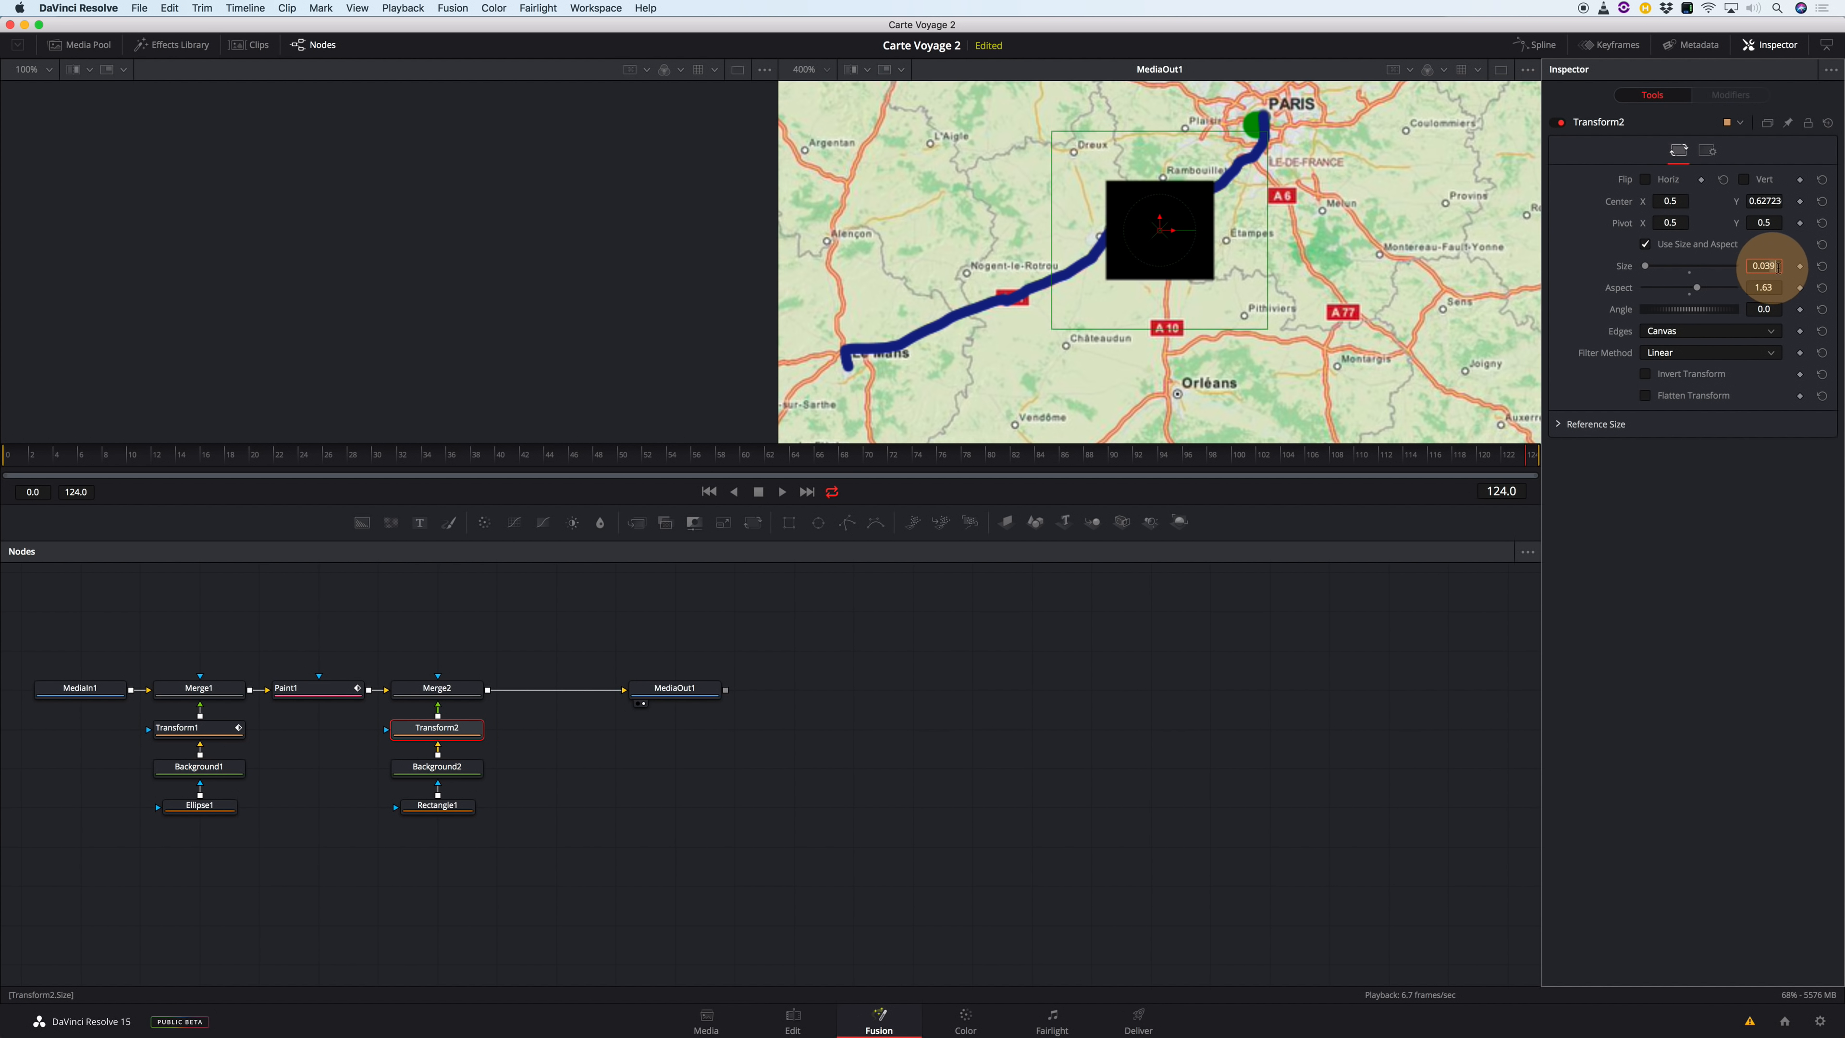
pyautogui.write('0.01')
pyautogui.press('Tab')
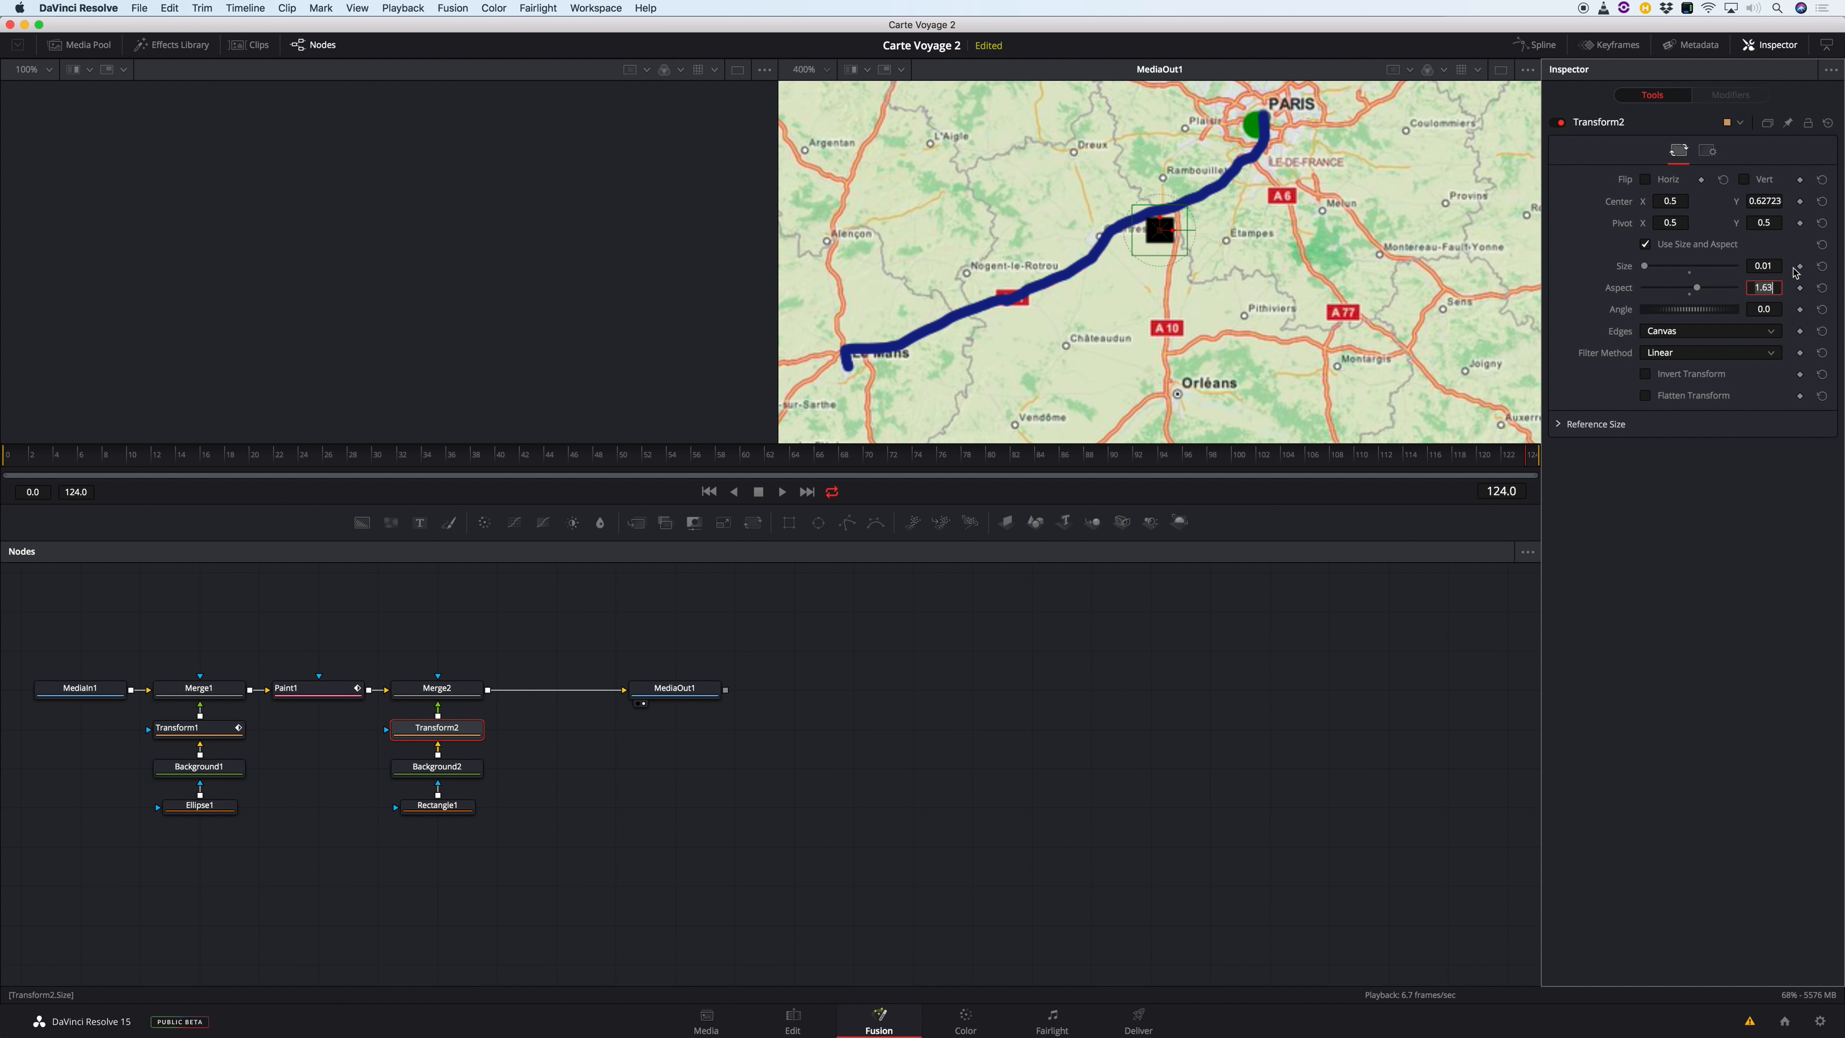
# Place the square marker on Le Mans at about X 0.44296, Y 0.58371 and color Background2 dark red.
pyautogui.moveTo(1171, 234); pyautogui.dragTo(873, 324)
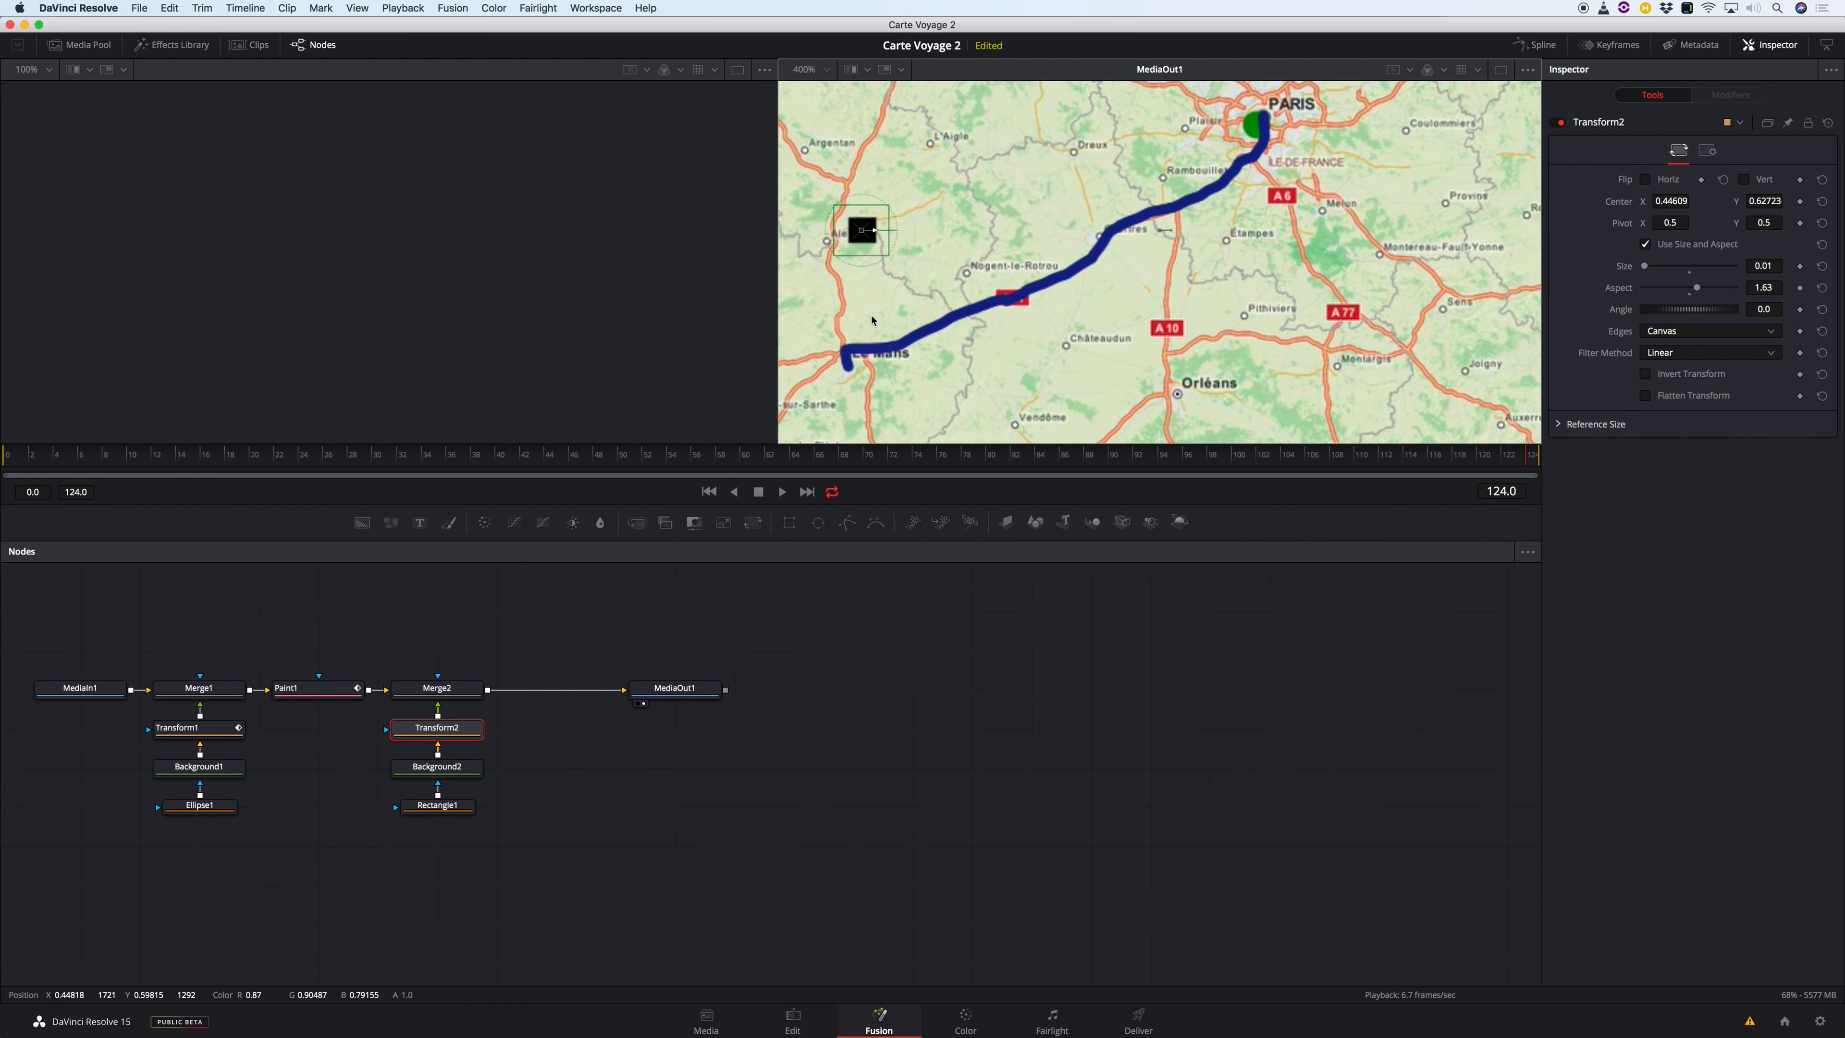
pyautogui.moveTo(861, 226); pyautogui.dragTo(839, 361)
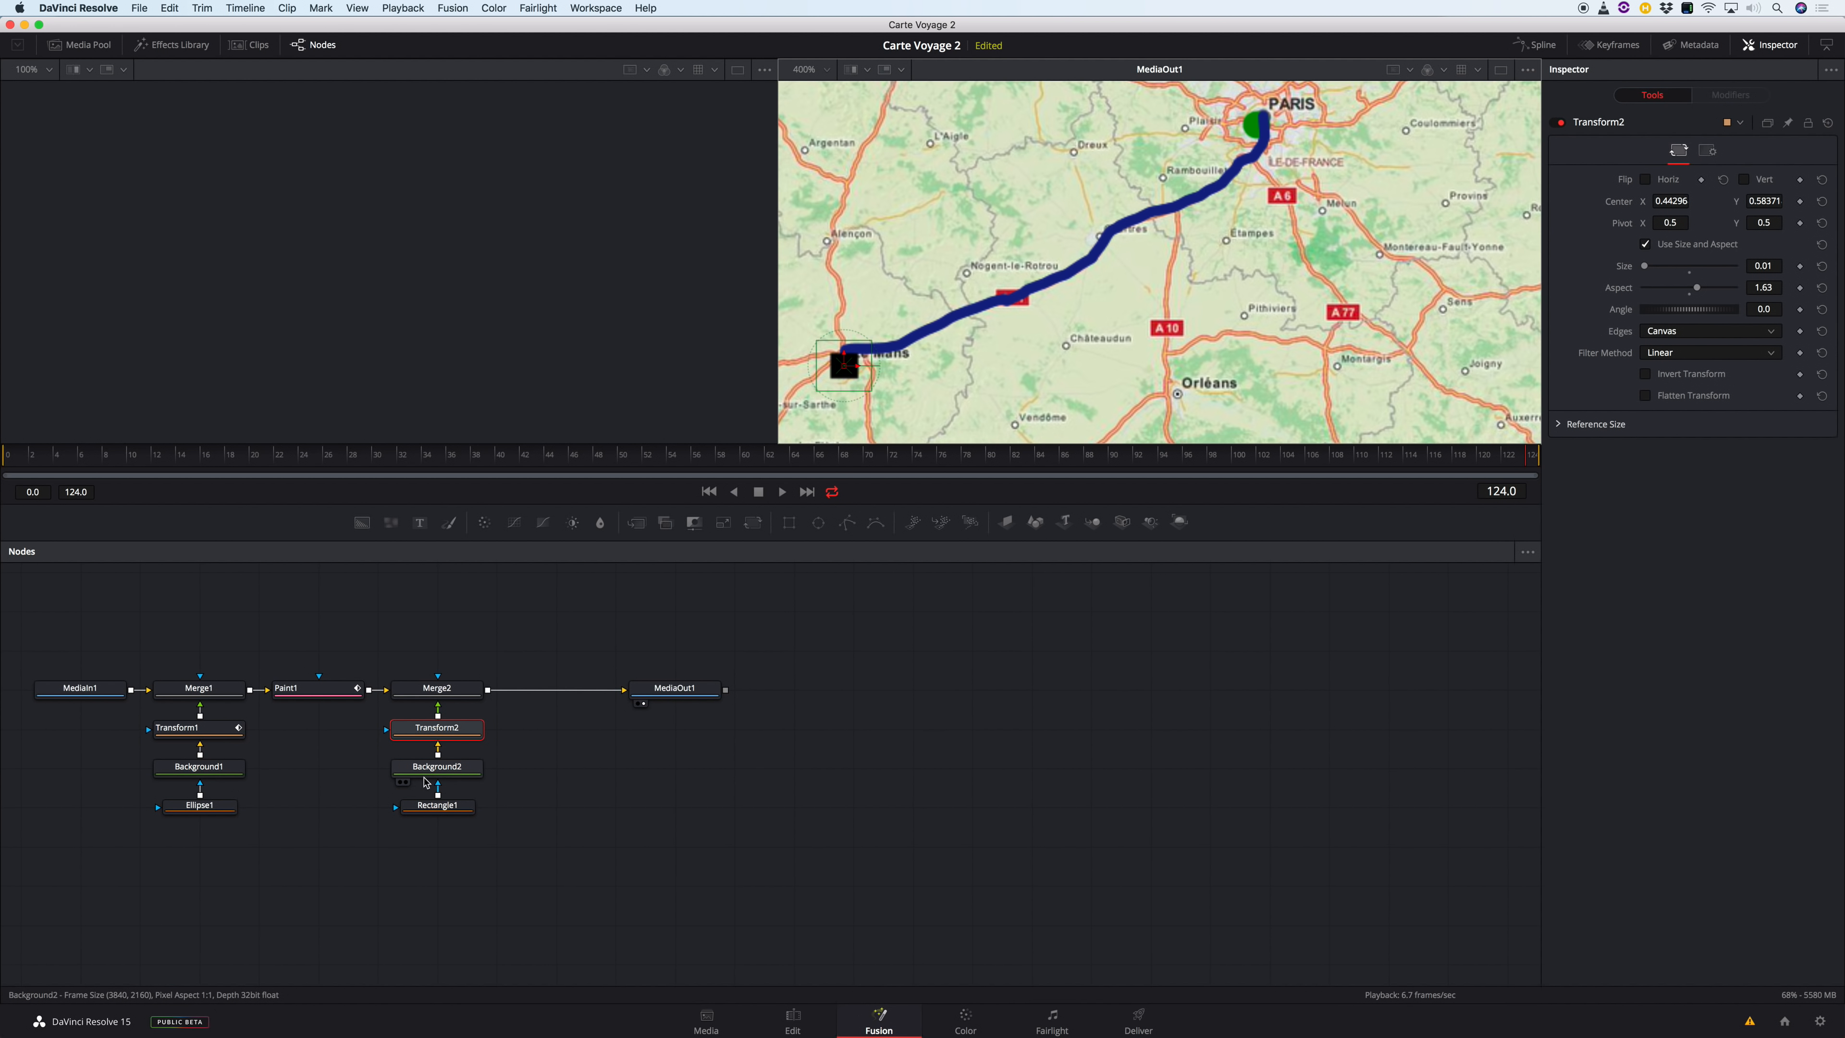
pyautogui.click(438, 773)
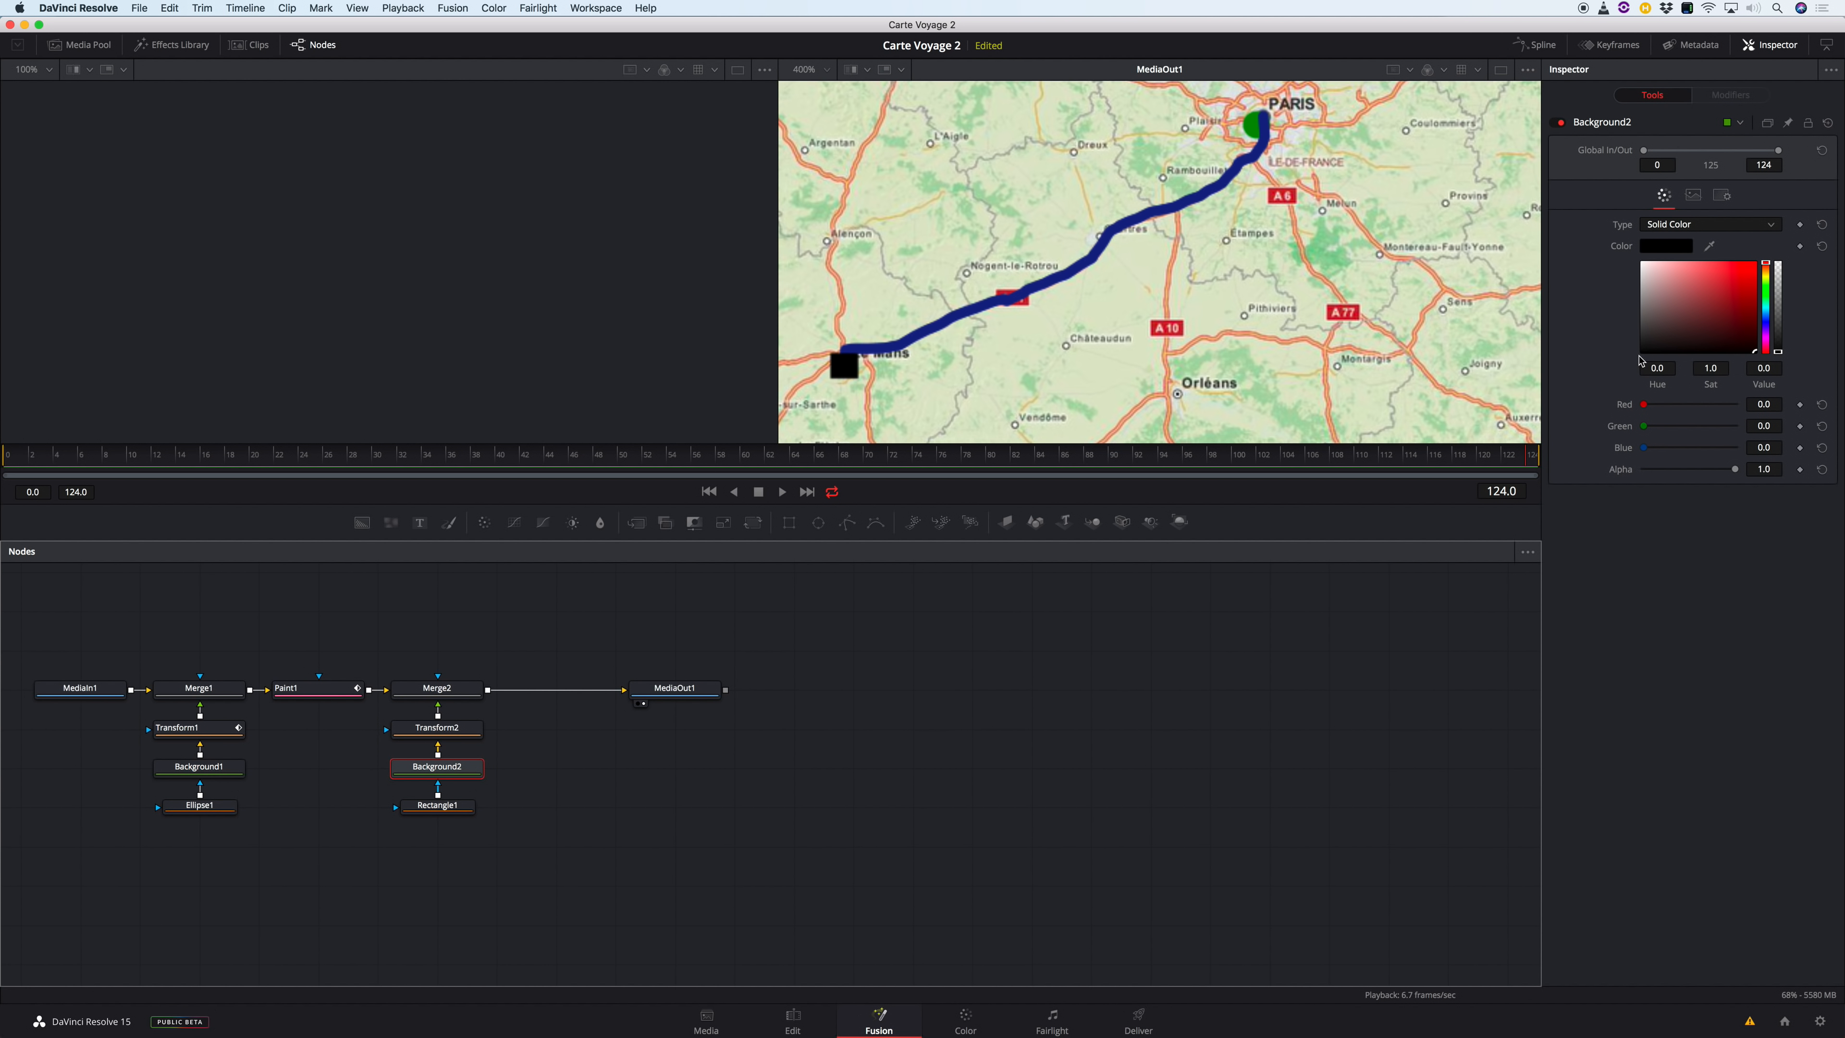
pyautogui.moveTo(1731, 306); pyautogui.dragTo(1744, 295)
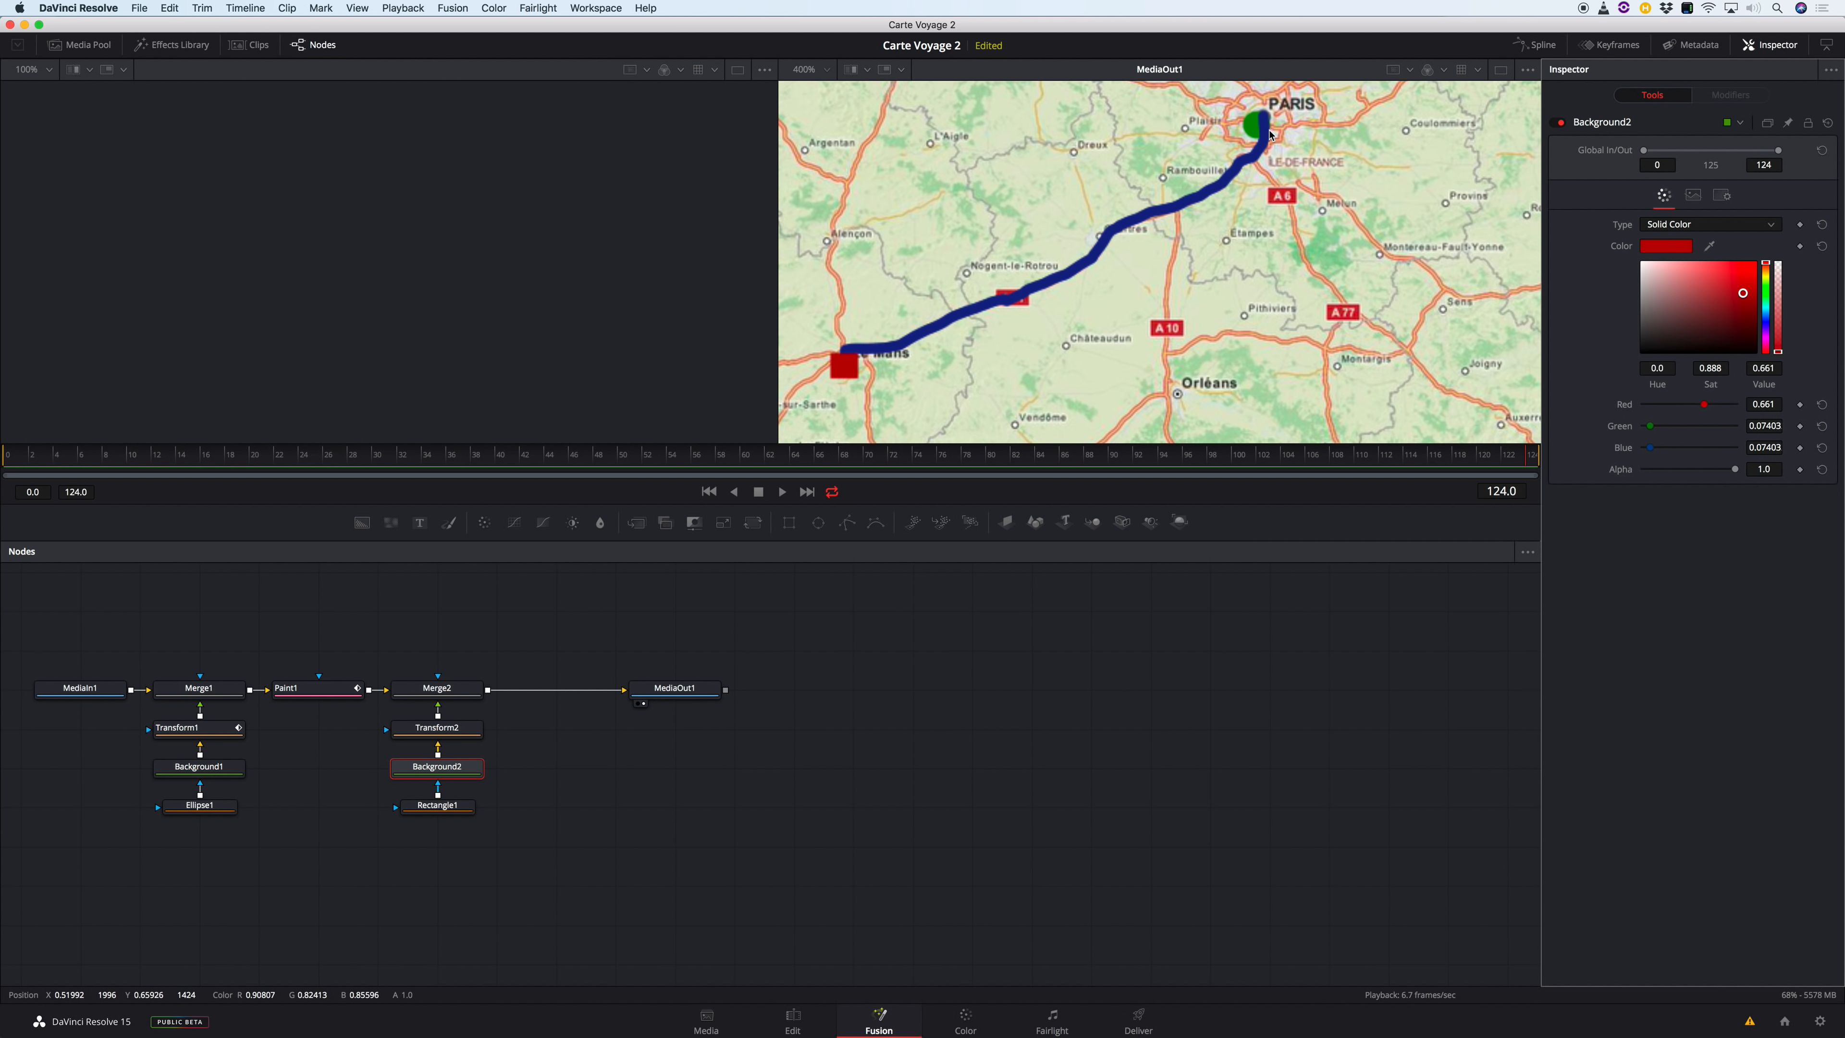
# Cut the Merge1, Transform1, Background1 and Ellipse1 nodes from the flow and paste them as a loose branch below Rectangle1.
pyautogui.moveTo(209, 640); pyautogui.dragTo(186, 864)
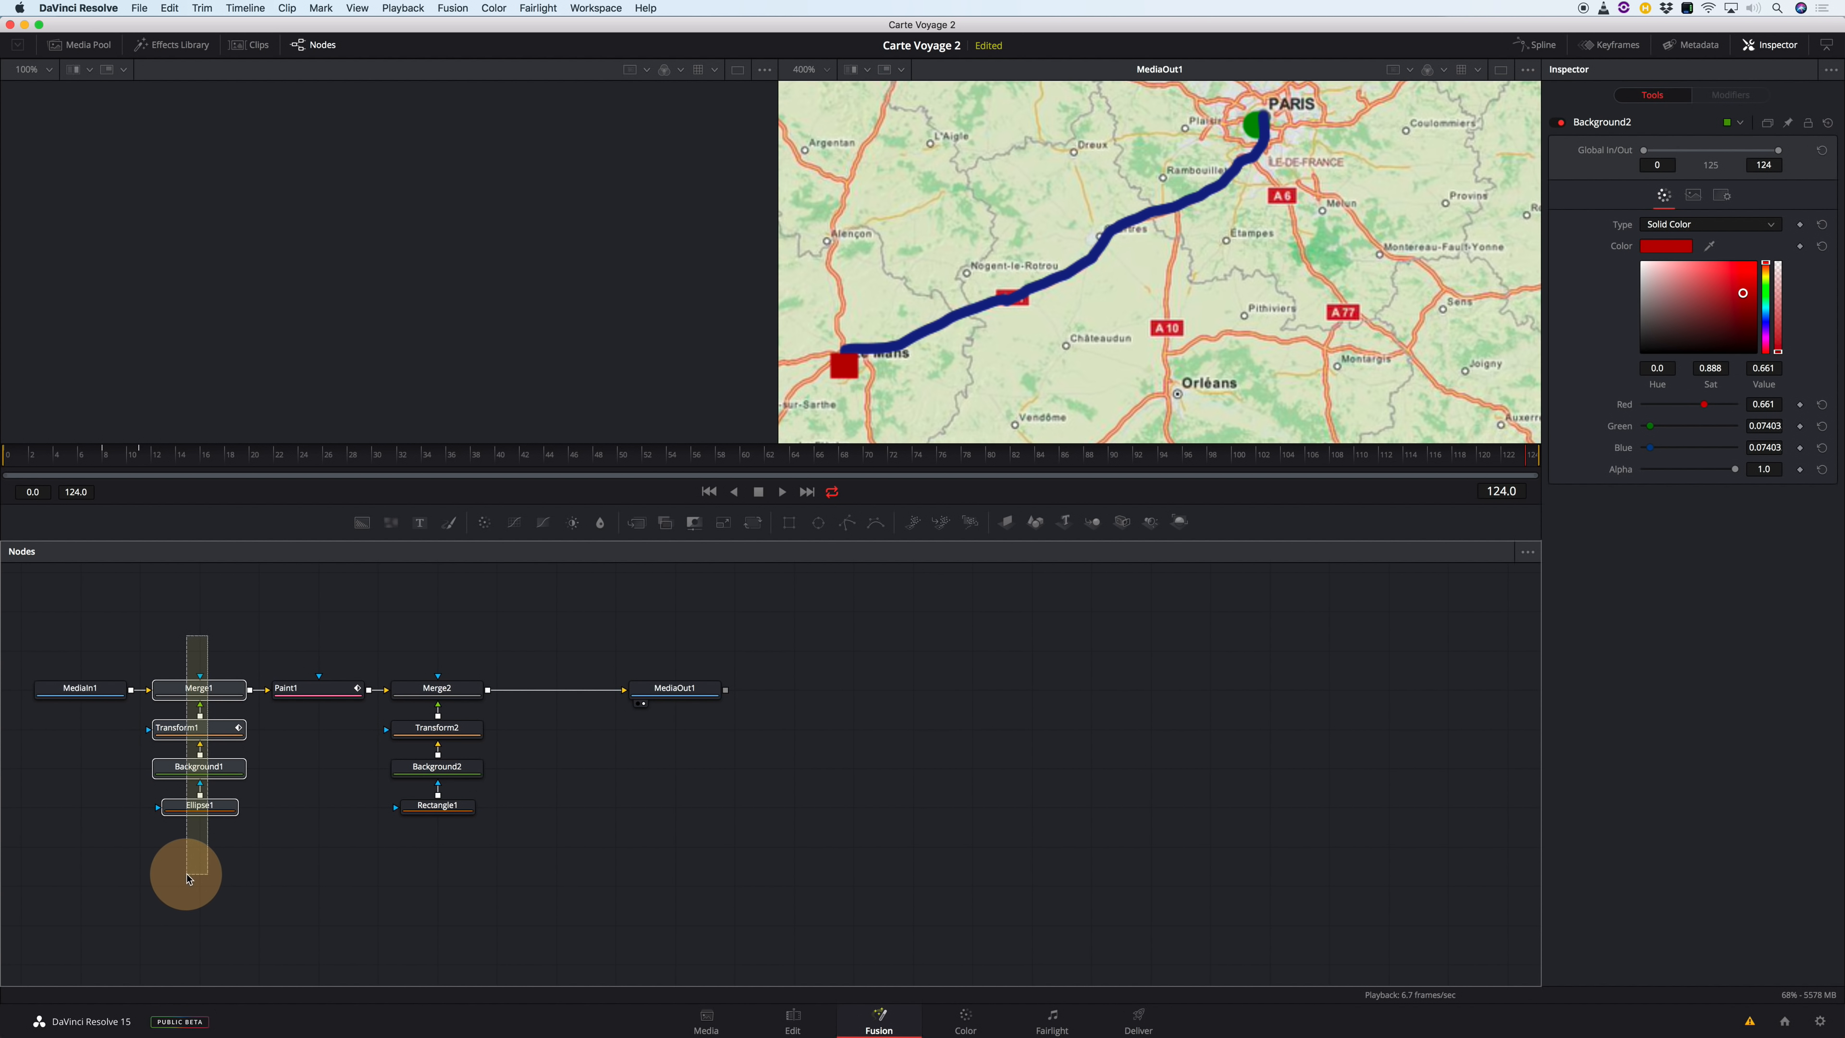
pyautogui.press('Delete')
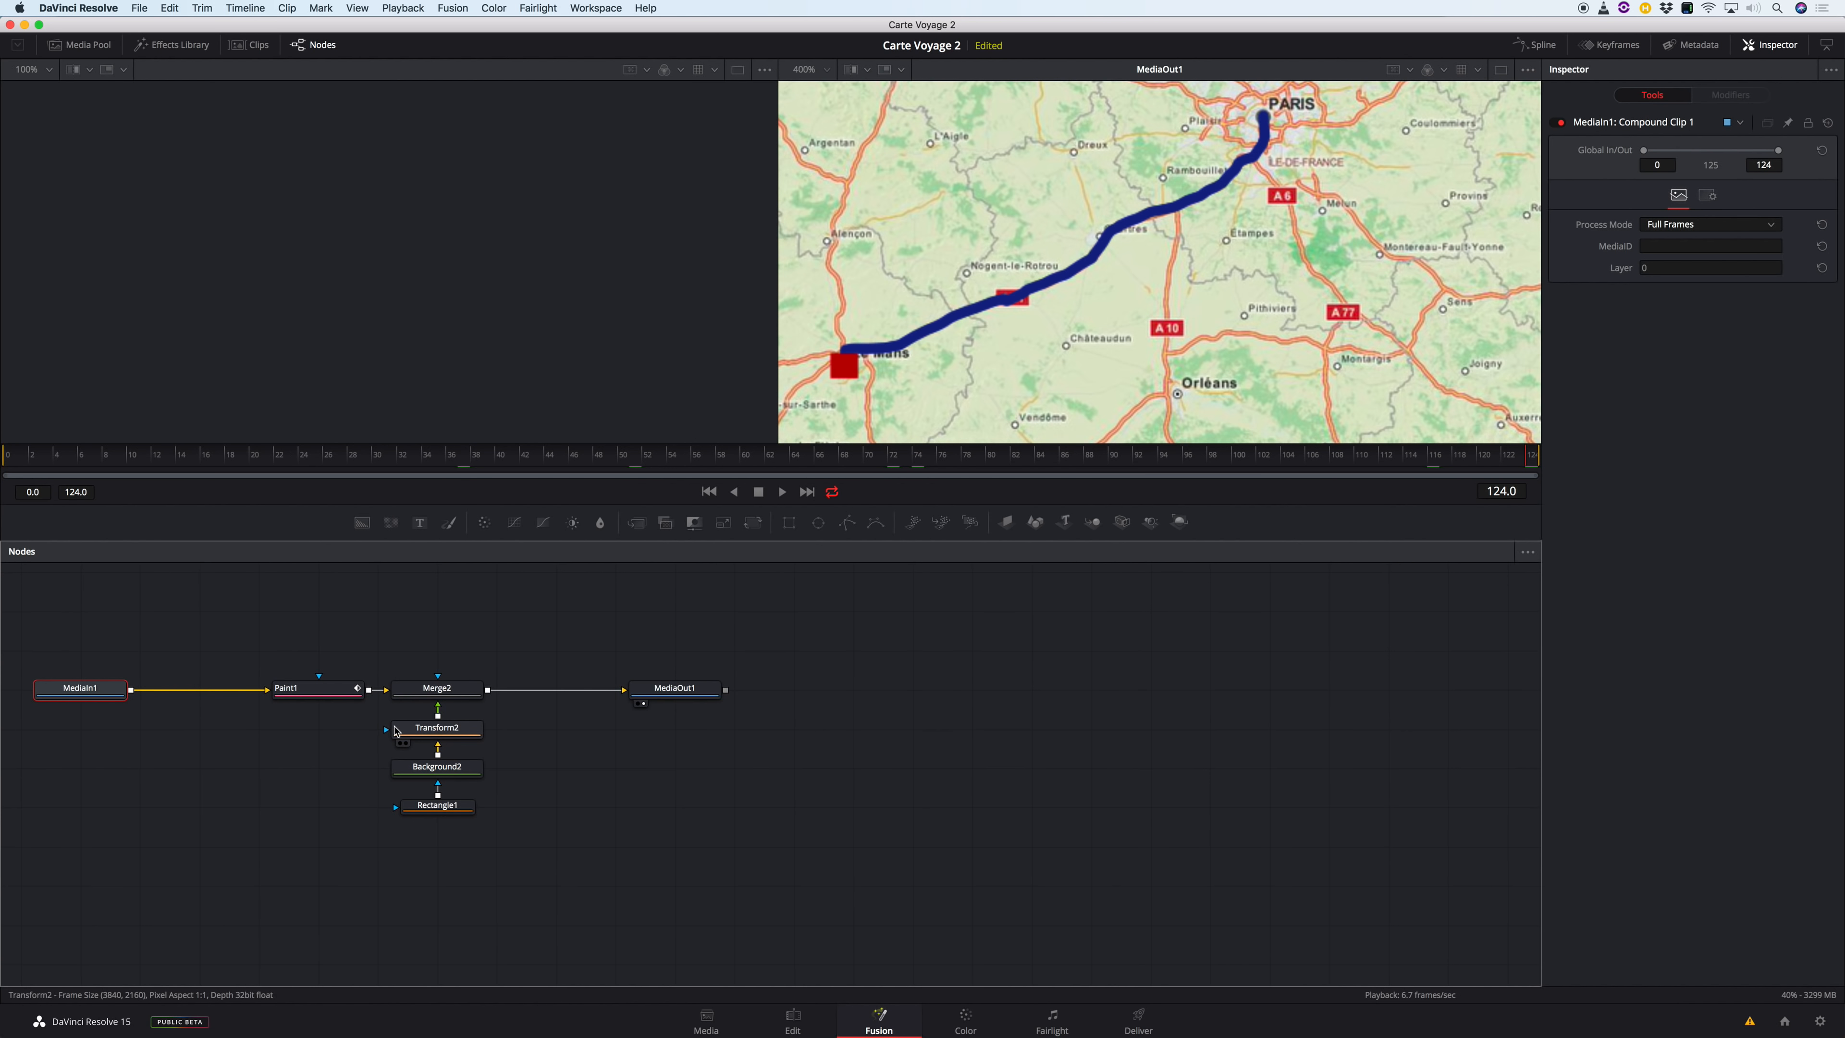
pyautogui.click(697, 821)
pyautogui.press('super+v')
pyautogui.moveTo(688, 806); pyautogui.dragTo(559, 897)
pyautogui.click(464, 647)
pyautogui.moveTo(566, 741)
pyautogui.mouseDown()
pyautogui.moveTo(494, 883)
pyautogui.moveTo(449, 859)
pyautogui.mouseUp()
# Spread Paint1 and the Merge2 branch apart, then connect the Merge1 branch between Paint1 and Merge2.
pyautogui.moveTo(471, 641); pyautogui.dragTo(434, 808)
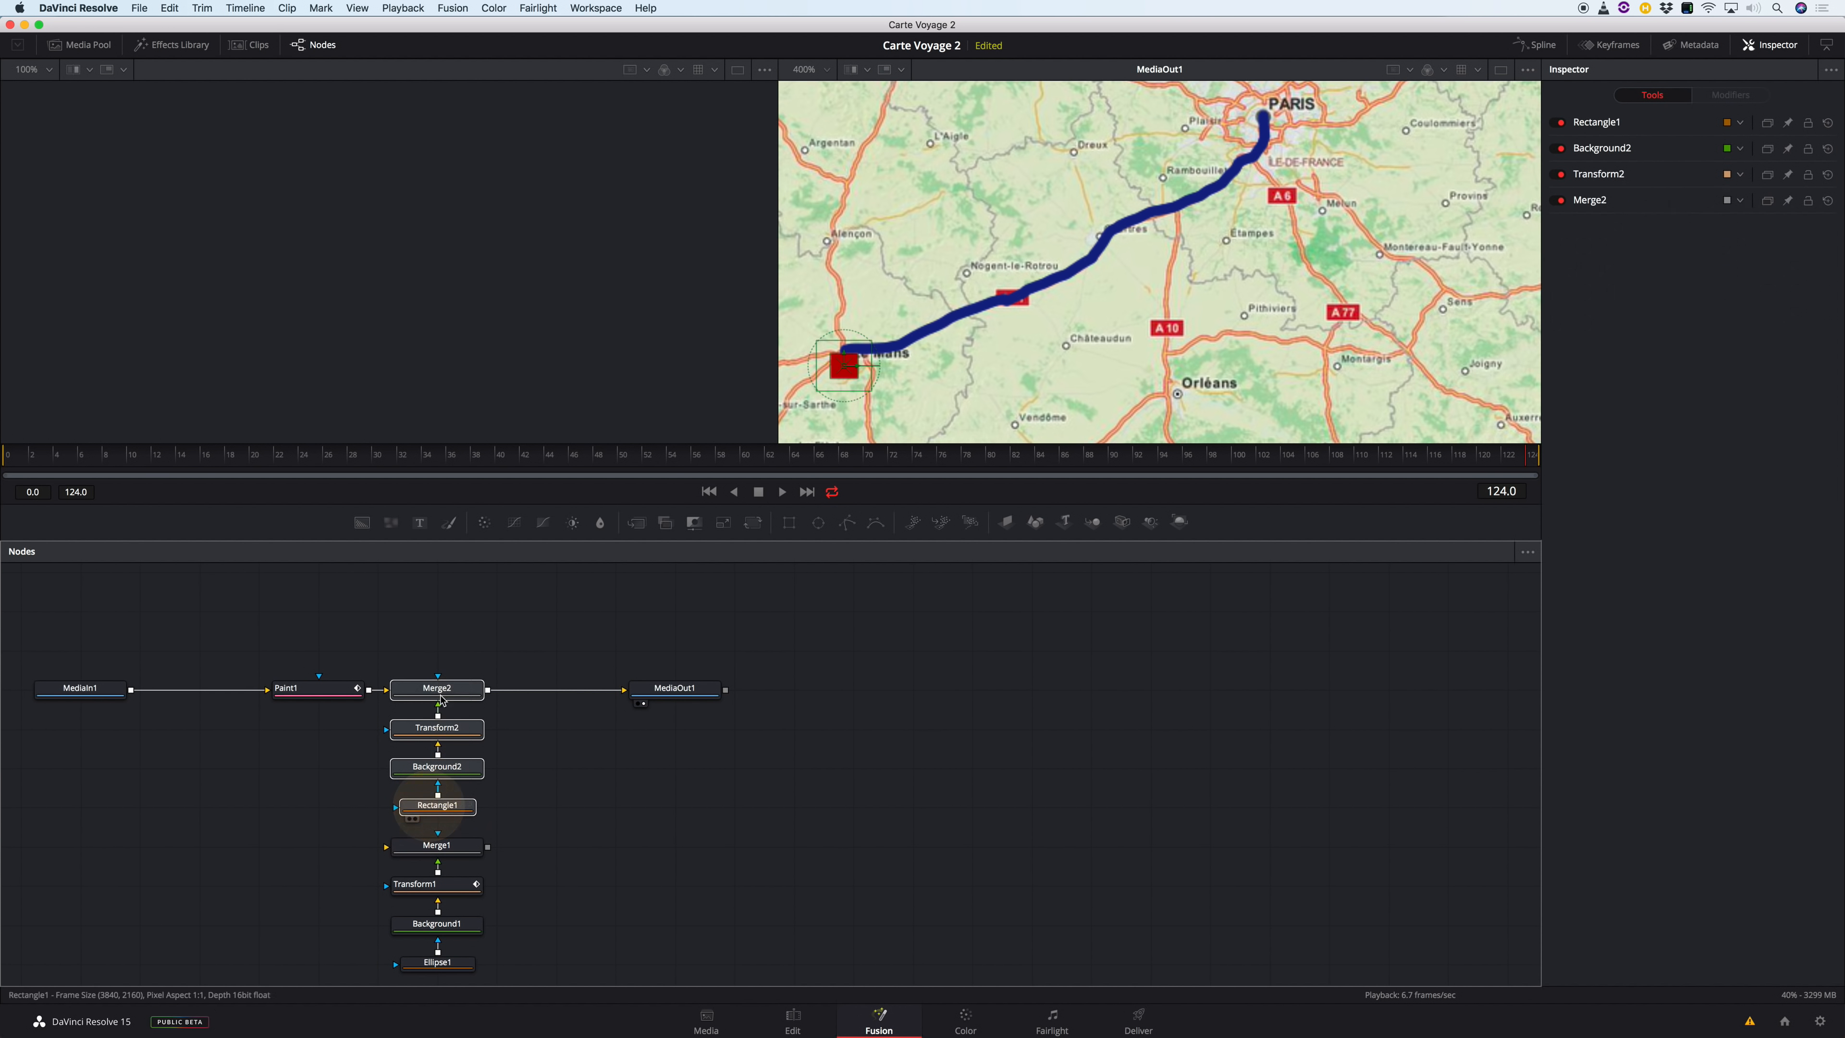
pyautogui.moveTo(437, 687); pyautogui.dragTo(556, 687)
pyautogui.moveTo(337, 686); pyautogui.dragTo(273, 688)
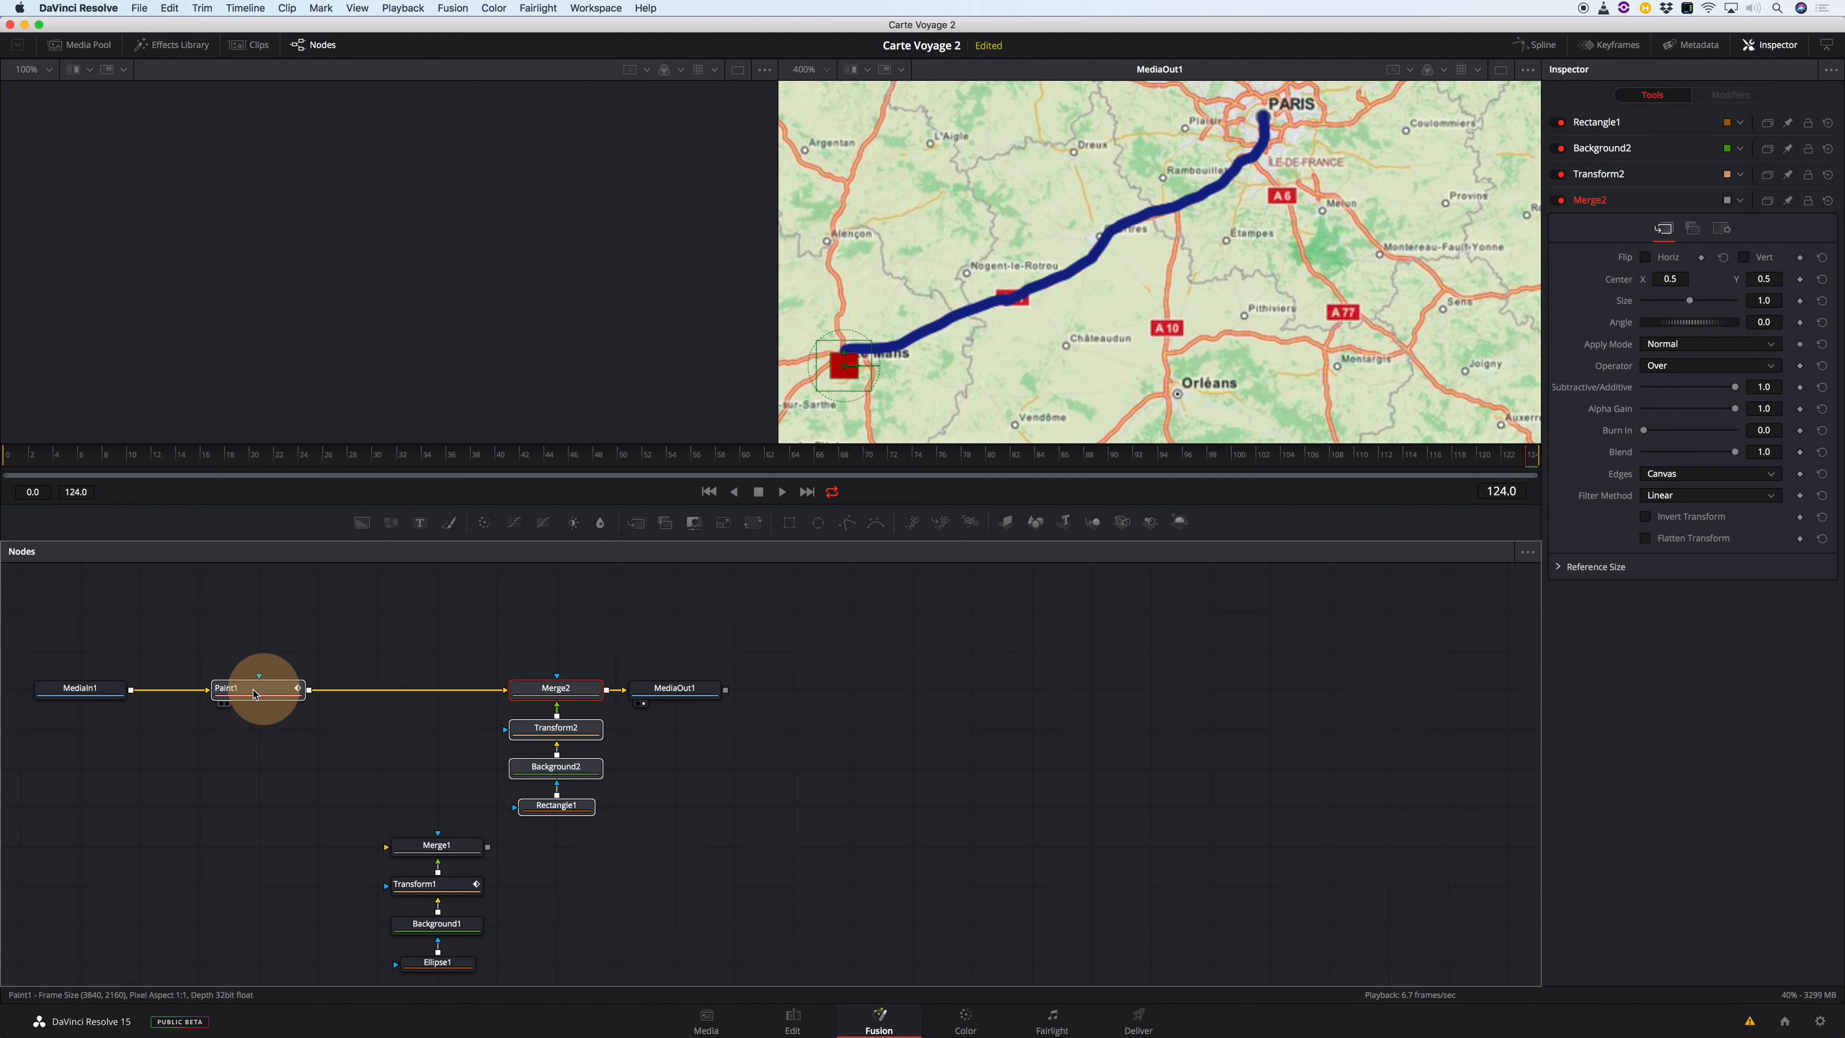
pyautogui.moveTo(362, 766)
pyautogui.mouseDown()
pyautogui.moveTo(428, 1001)
pyautogui.moveTo(442, 772)
pyautogui.moveTo(395, 651)
pyautogui.moveTo(439, 656)
pyautogui.mouseUp()
pyautogui.click(414, 618)
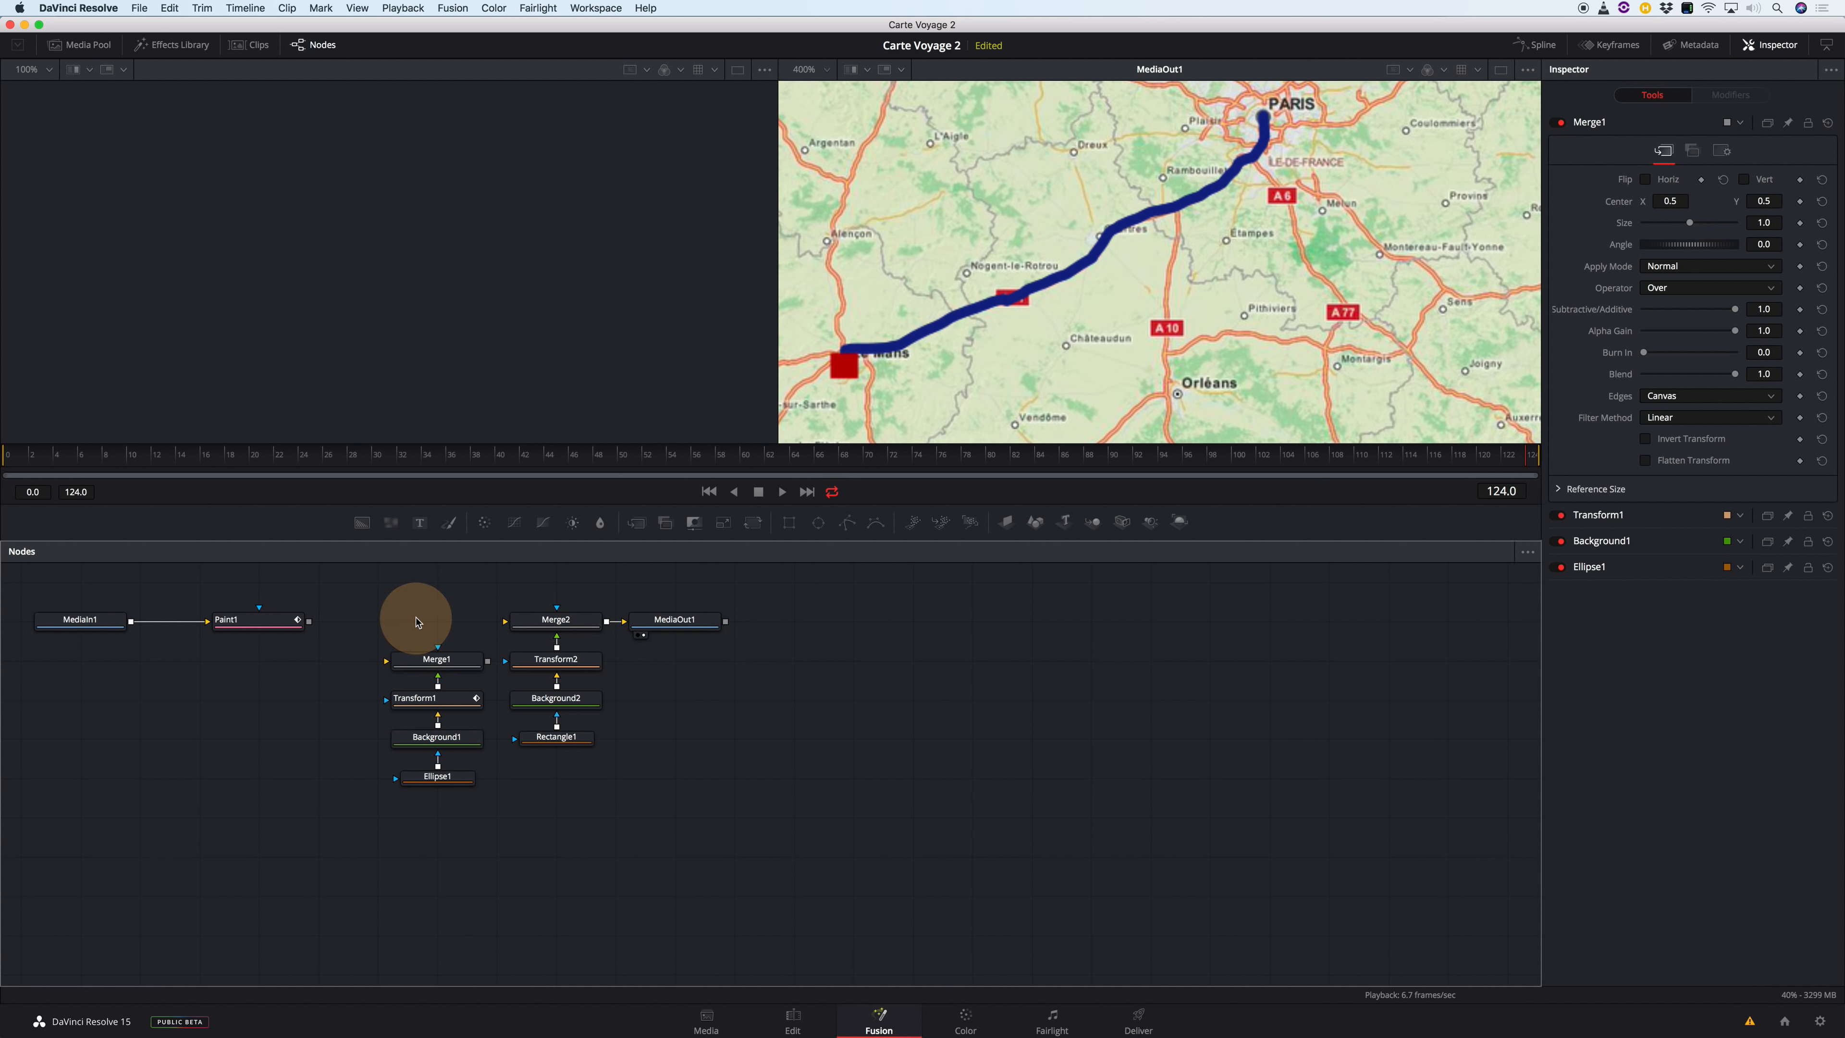
pyautogui.moveTo(310, 622)
pyautogui.mouseDown()
pyautogui.moveTo(398, 667)
pyautogui.moveTo(407, 897)
pyautogui.mouseUp()
pyautogui.moveTo(429, 657)
pyautogui.mouseDown()
pyautogui.moveTo(411, 634)
pyautogui.moveTo(351, 637)
pyautogui.moveTo(518, 630)
pyautogui.mouseUp()
# Move the green Paris marker via Transform1 onto the start of the route, at about X 0.51848, Y 0.66273.
pyautogui.click(886, 764)
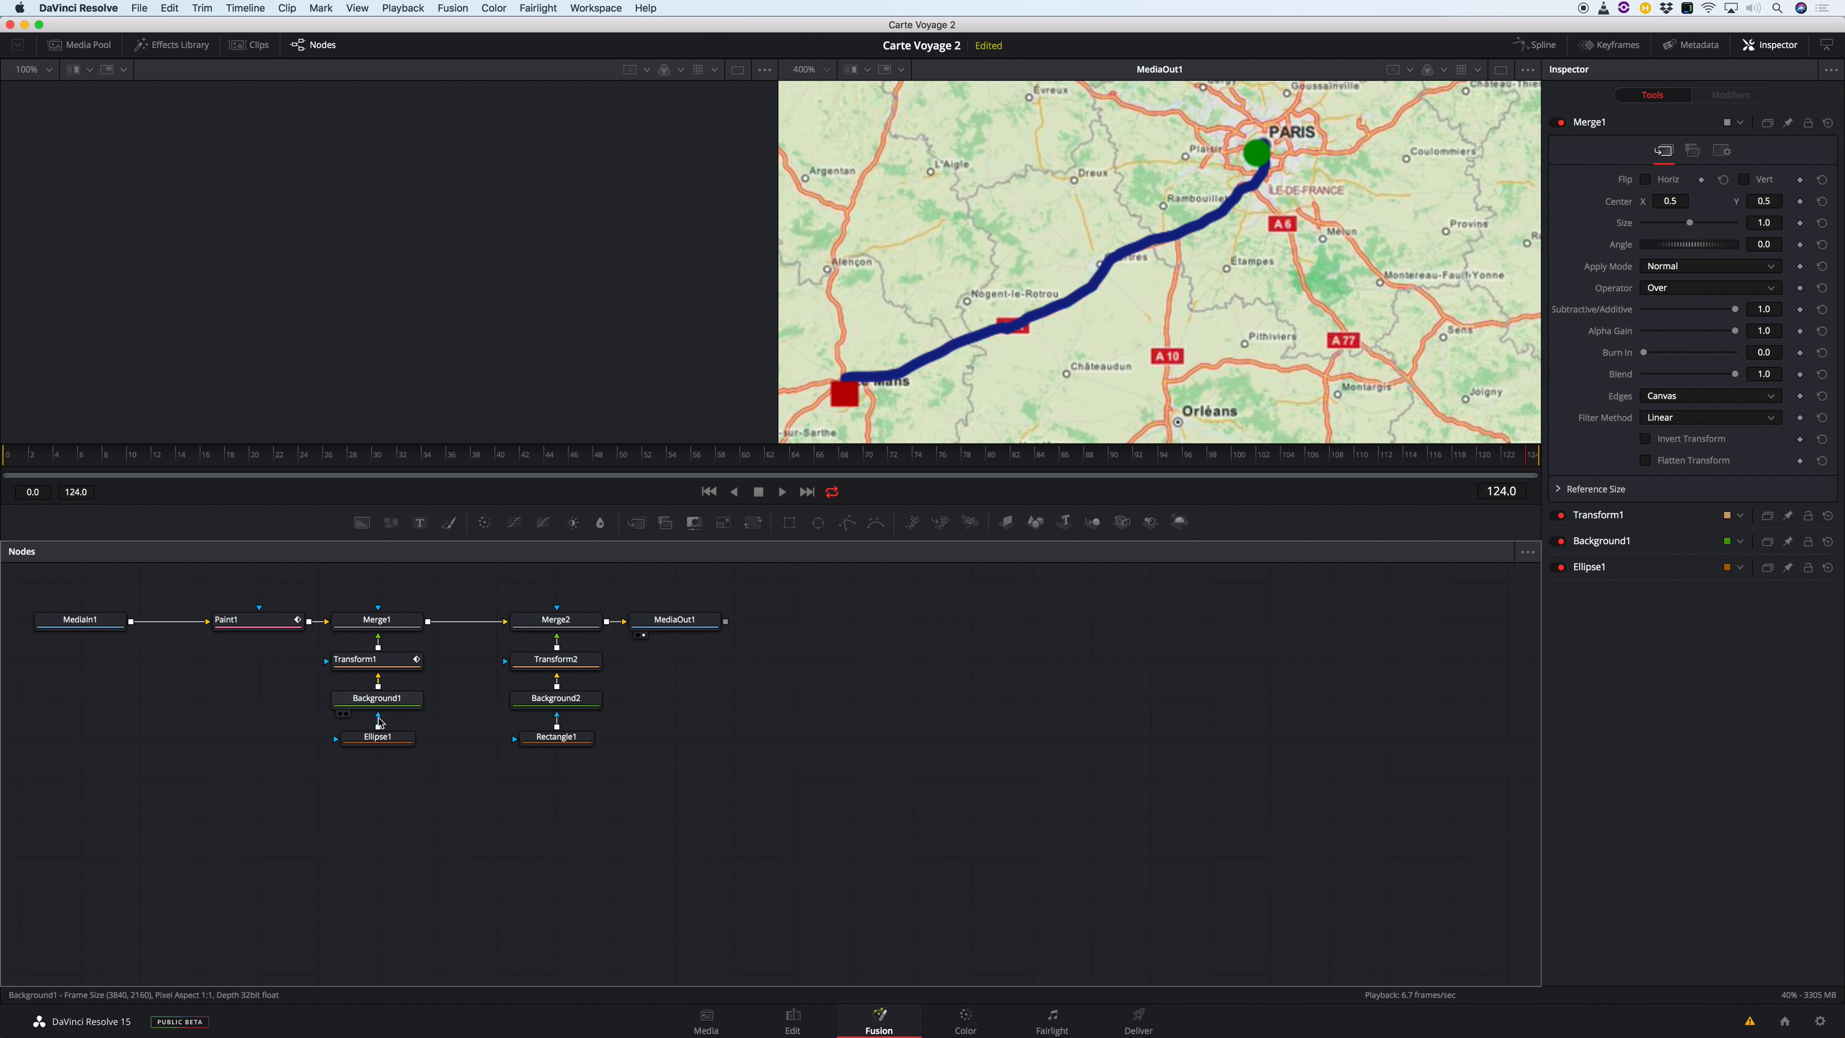
pyautogui.click(371, 659)
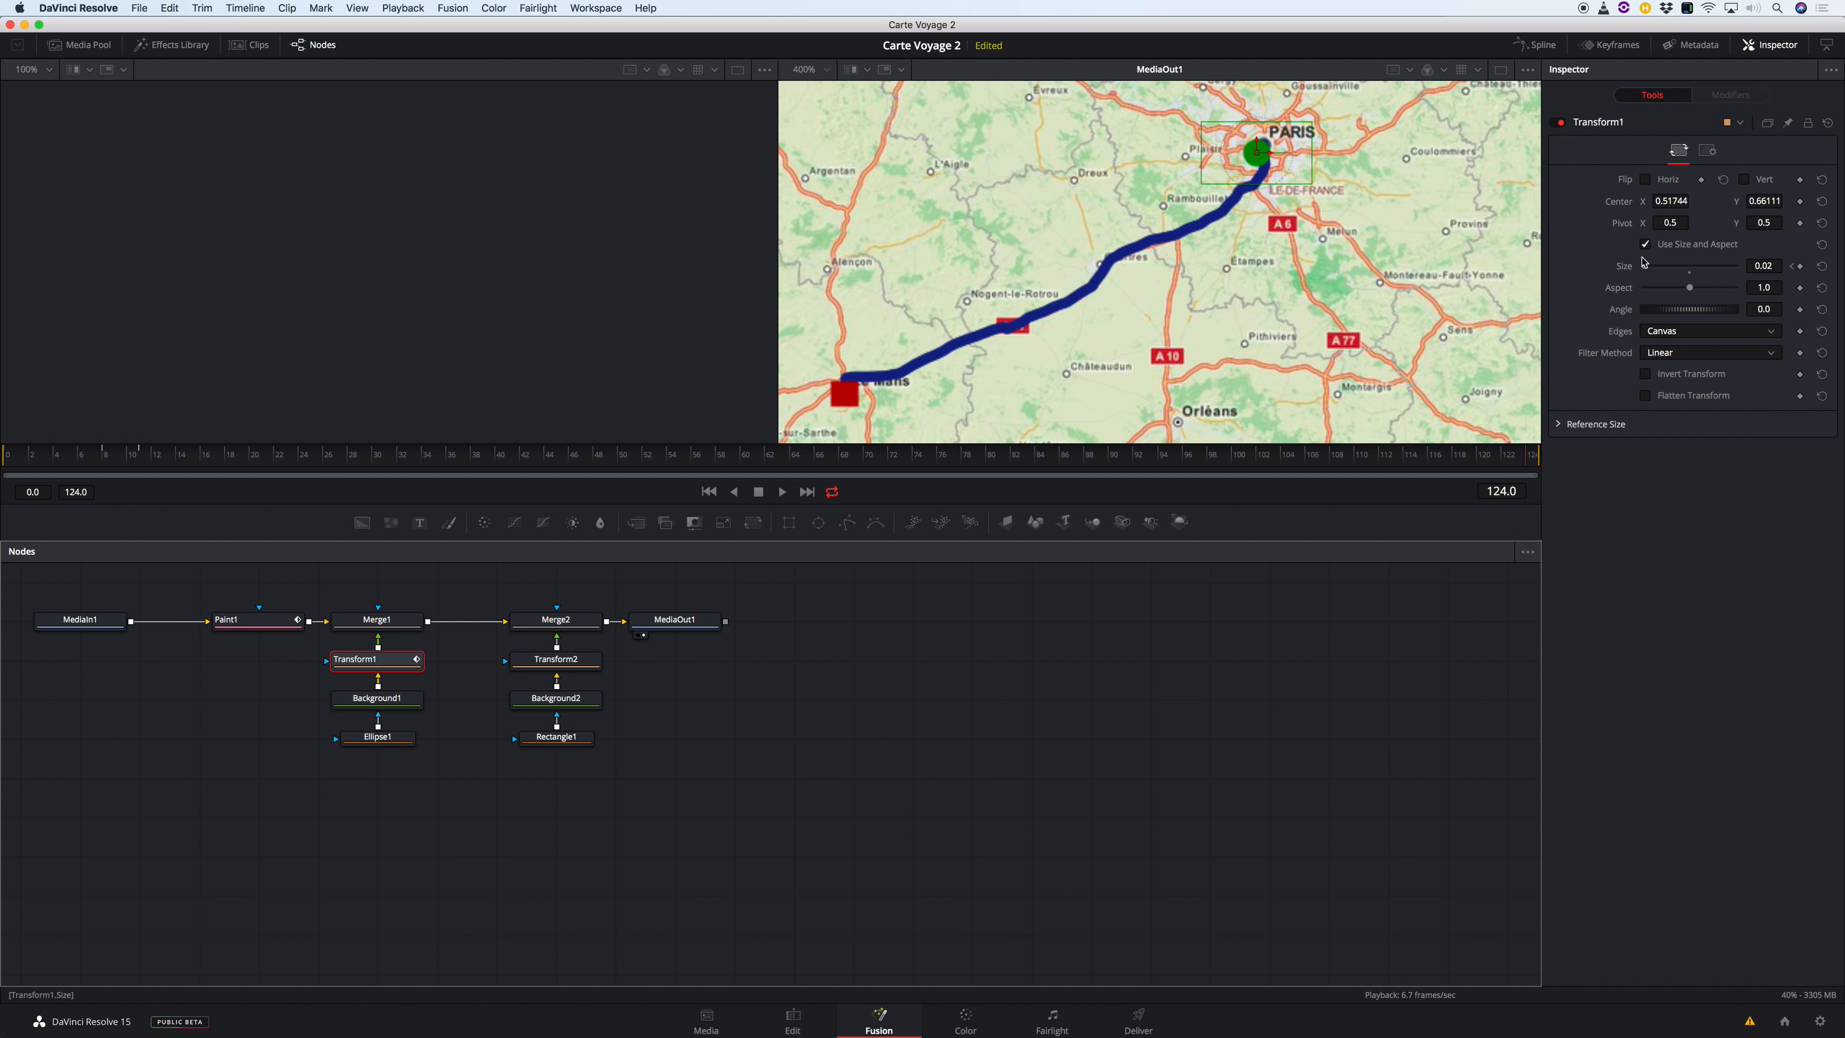
pyautogui.moveTo(1270, 153); pyautogui.dragTo(1262, 137)
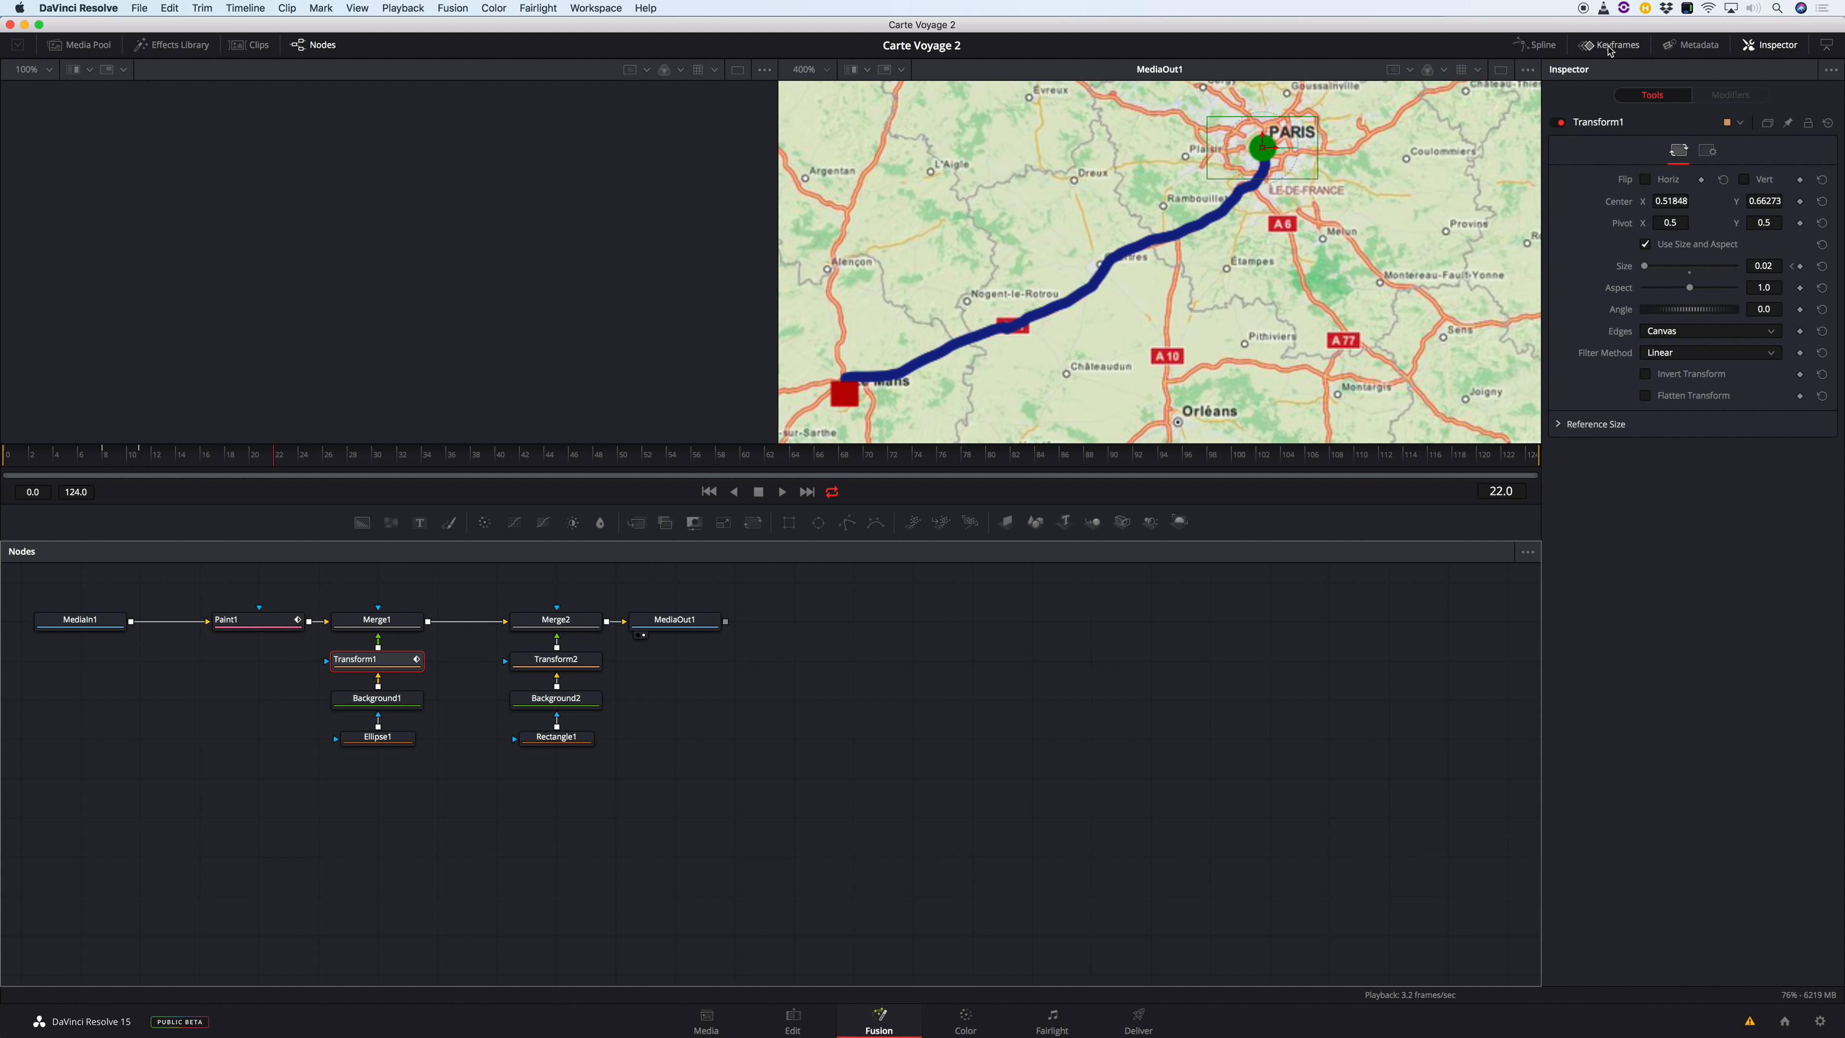
# Show the Keyframes editor beside the node graph, widen it, and select Merge2.
pyautogui.click(1614, 45)
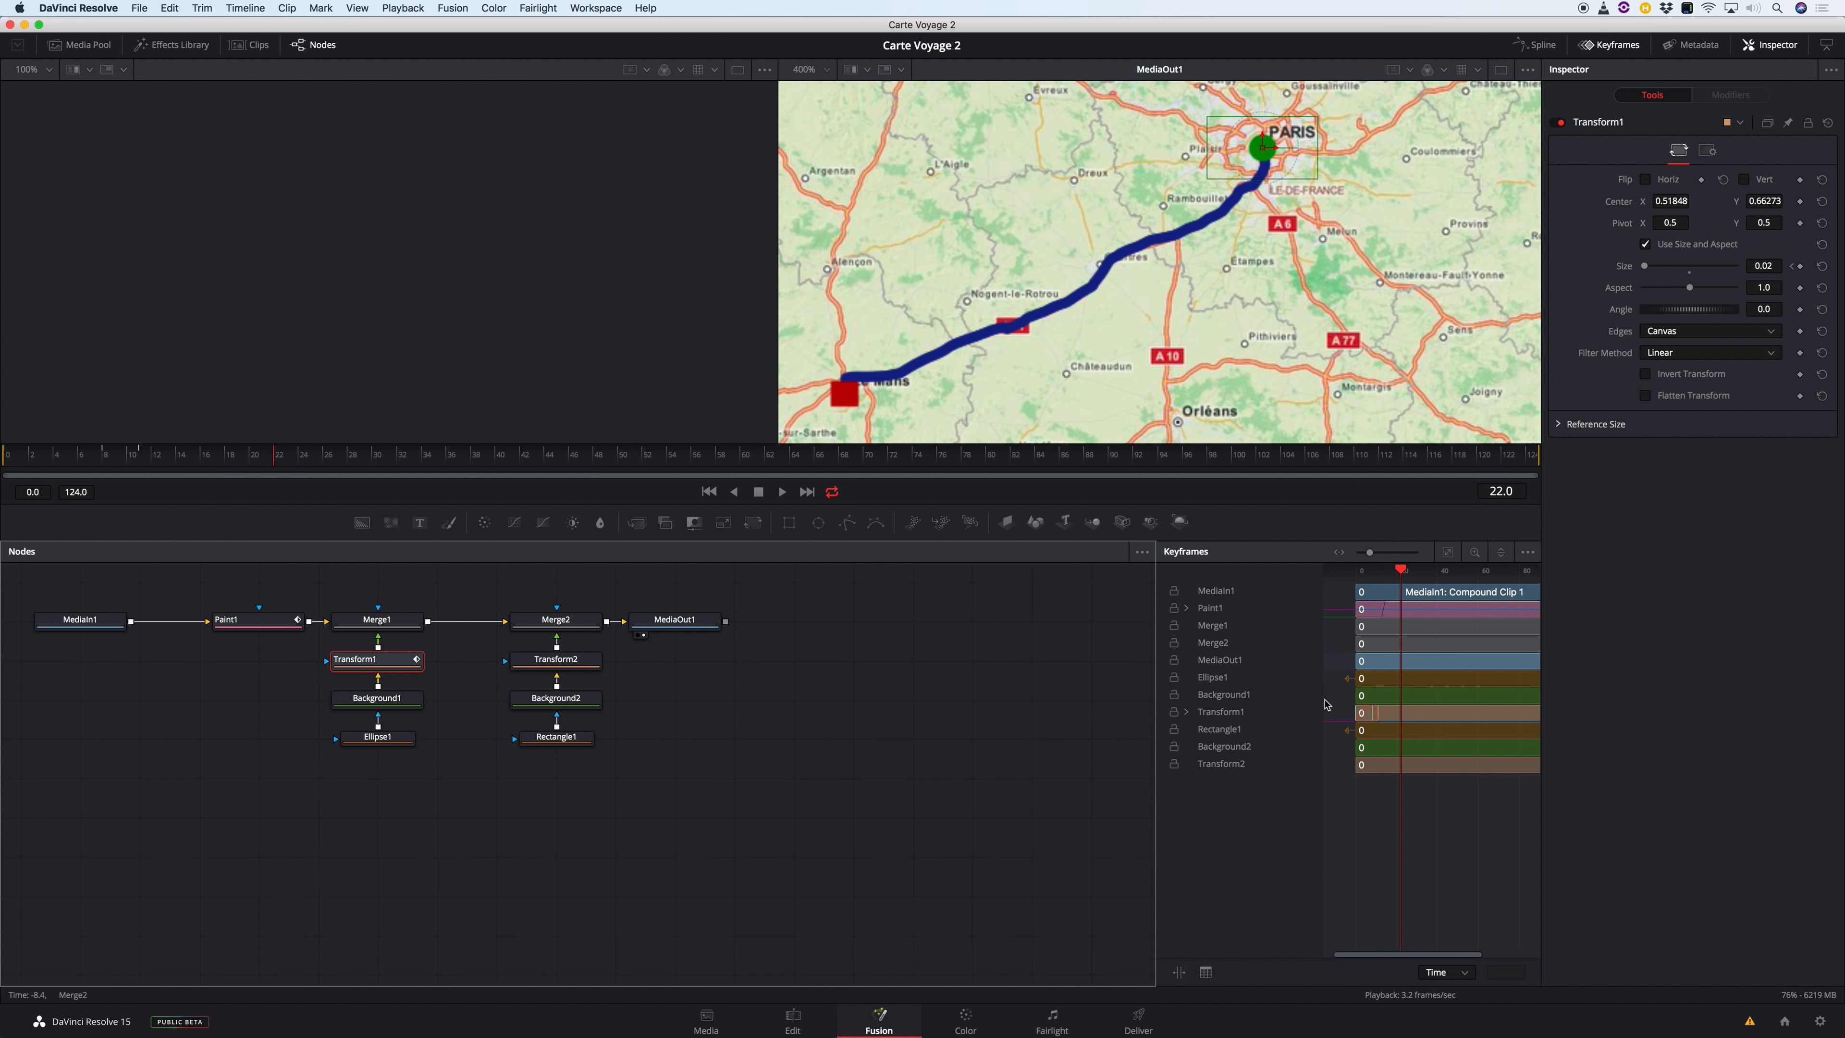
pyautogui.moveTo(1162, 614); pyautogui.dragTo(879, 616)
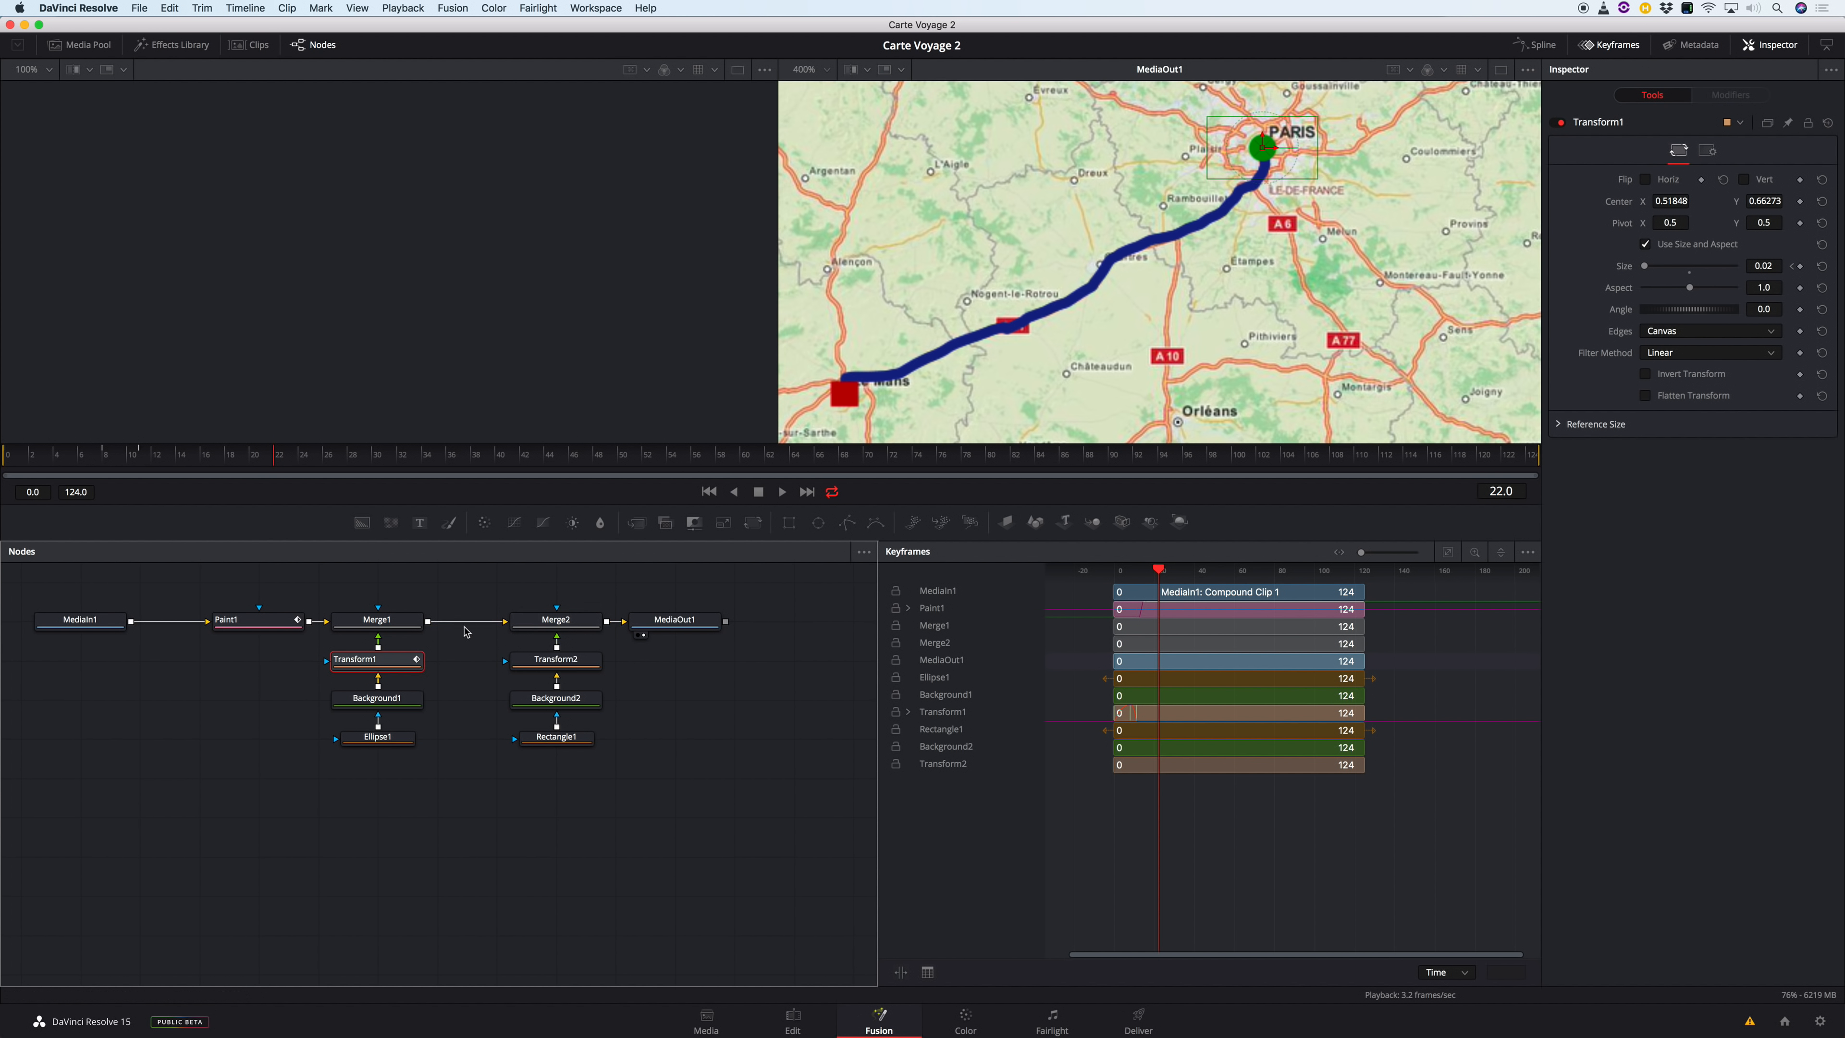
pyautogui.click(579, 623)
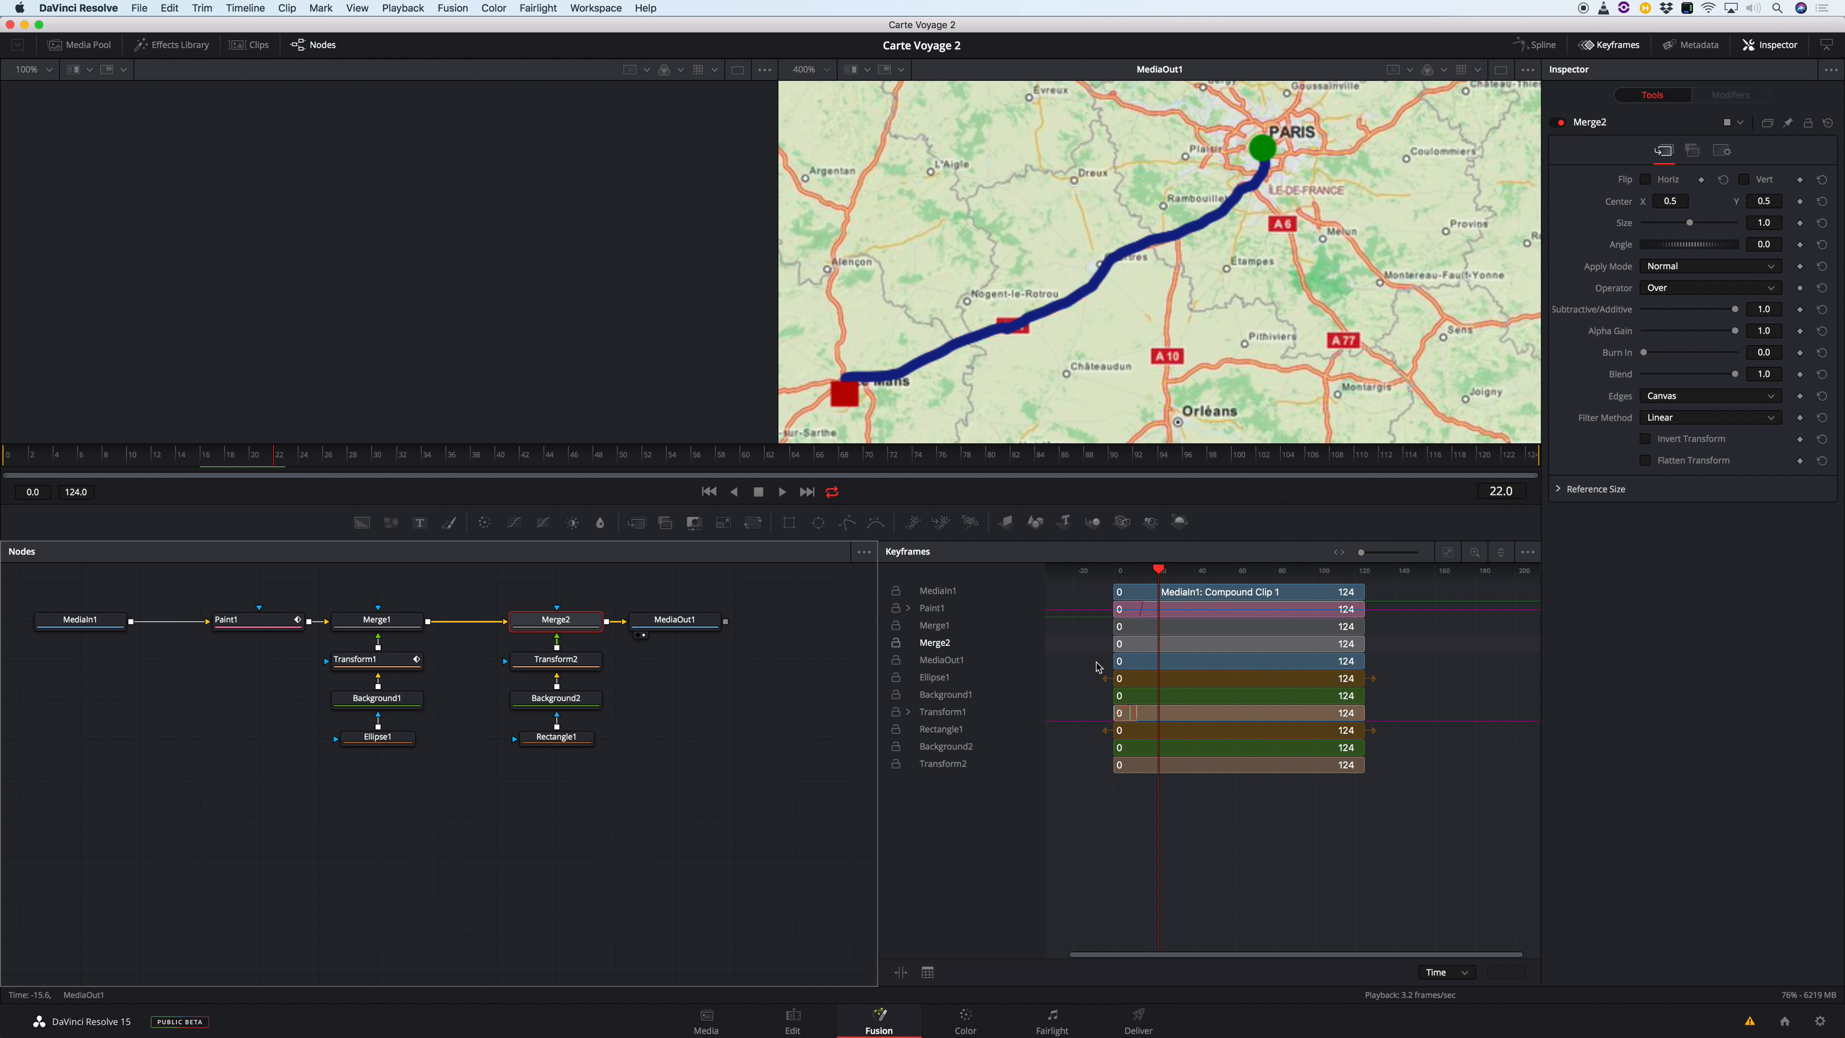
# Group Merge2, Transform2, Background2 and Rectangle1, and collapse the new group in the Keyframes editor.
pyautogui.moveTo(534, 852); pyautogui.dragTo(529, 593)
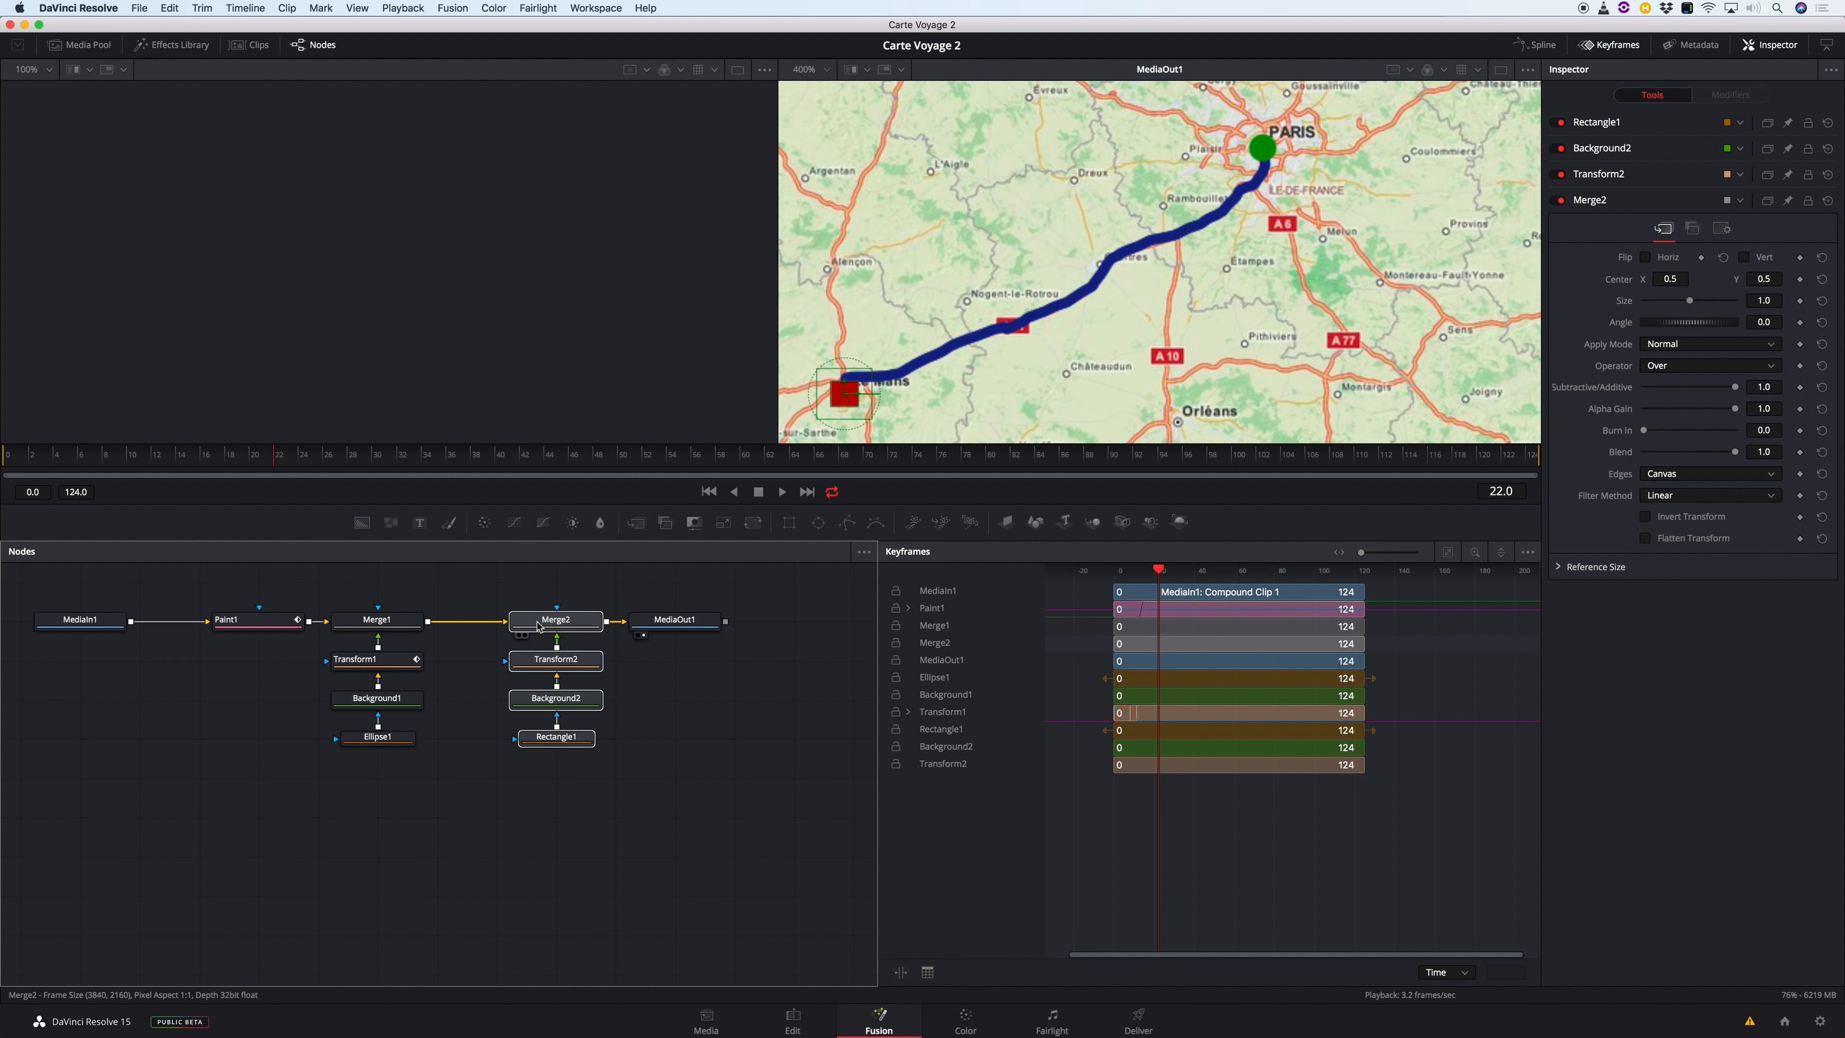
pyautogui.press('super+g')
pyautogui.moveTo(553, 617); pyautogui.dragTo(555, 626)
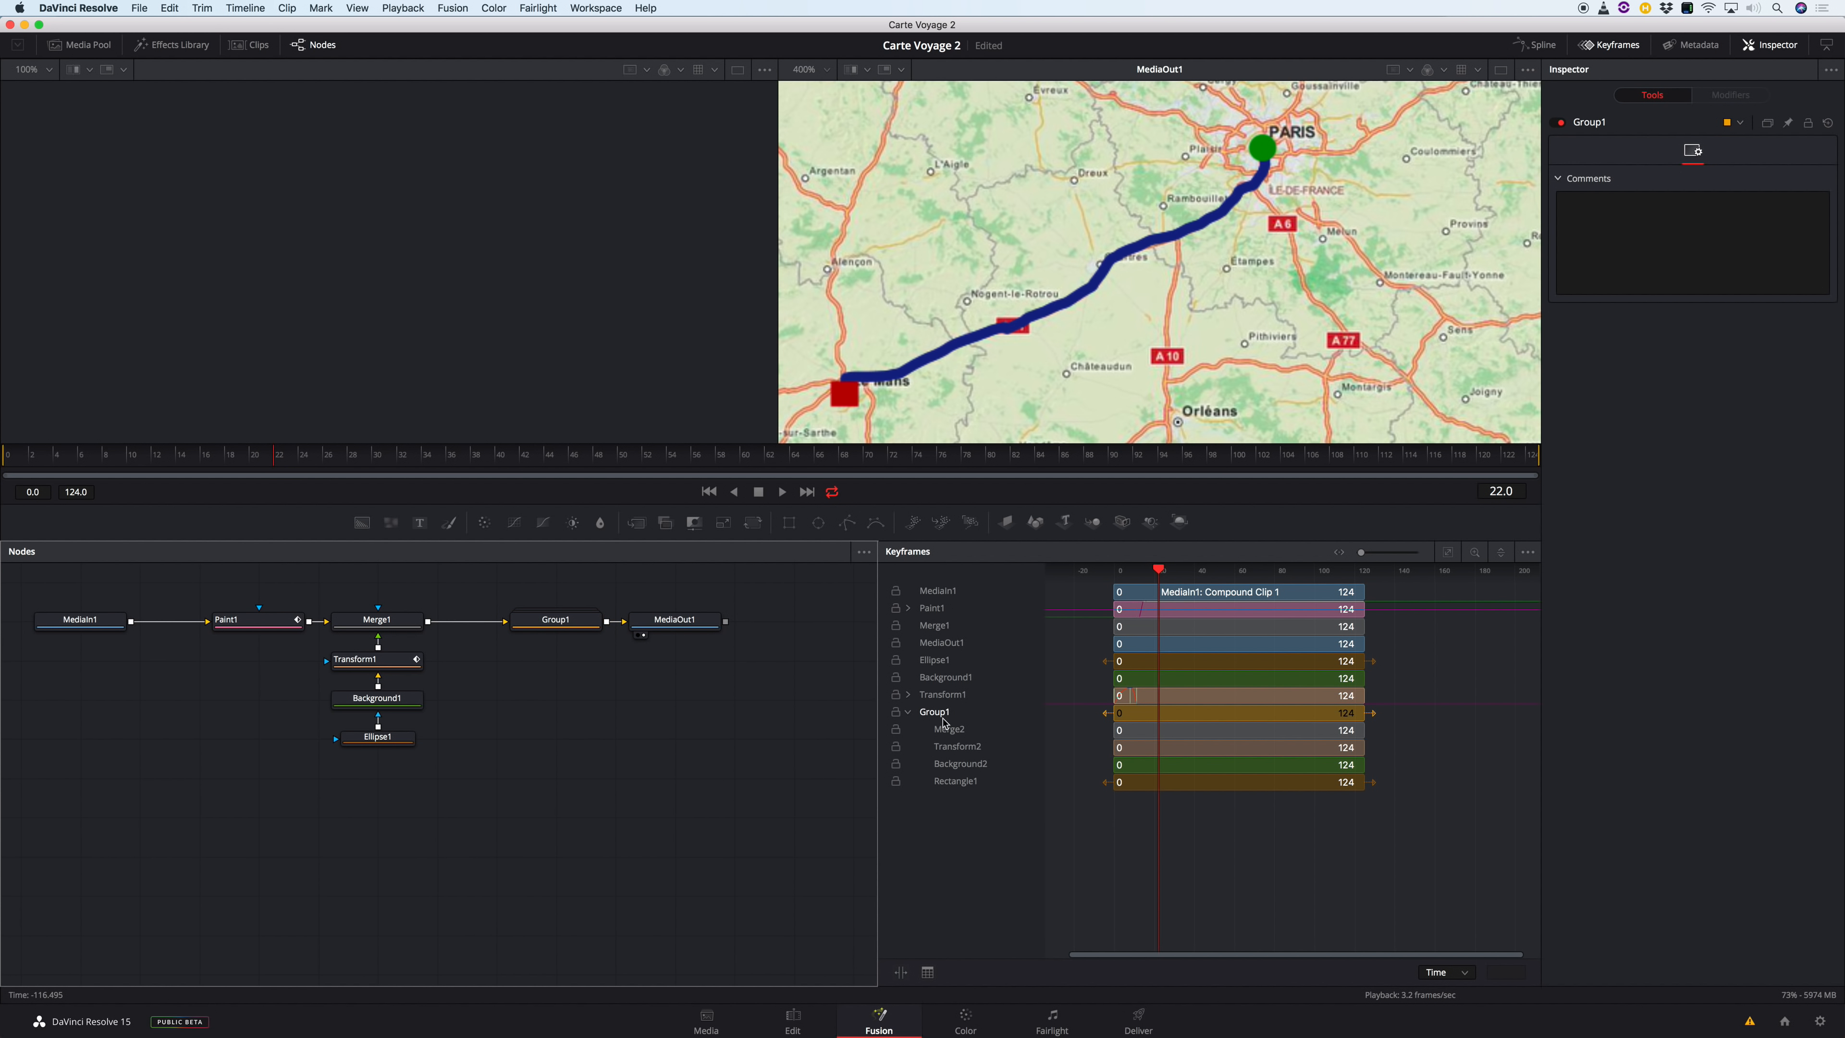
pyautogui.click(909, 716)
pyautogui.click(952, 714)
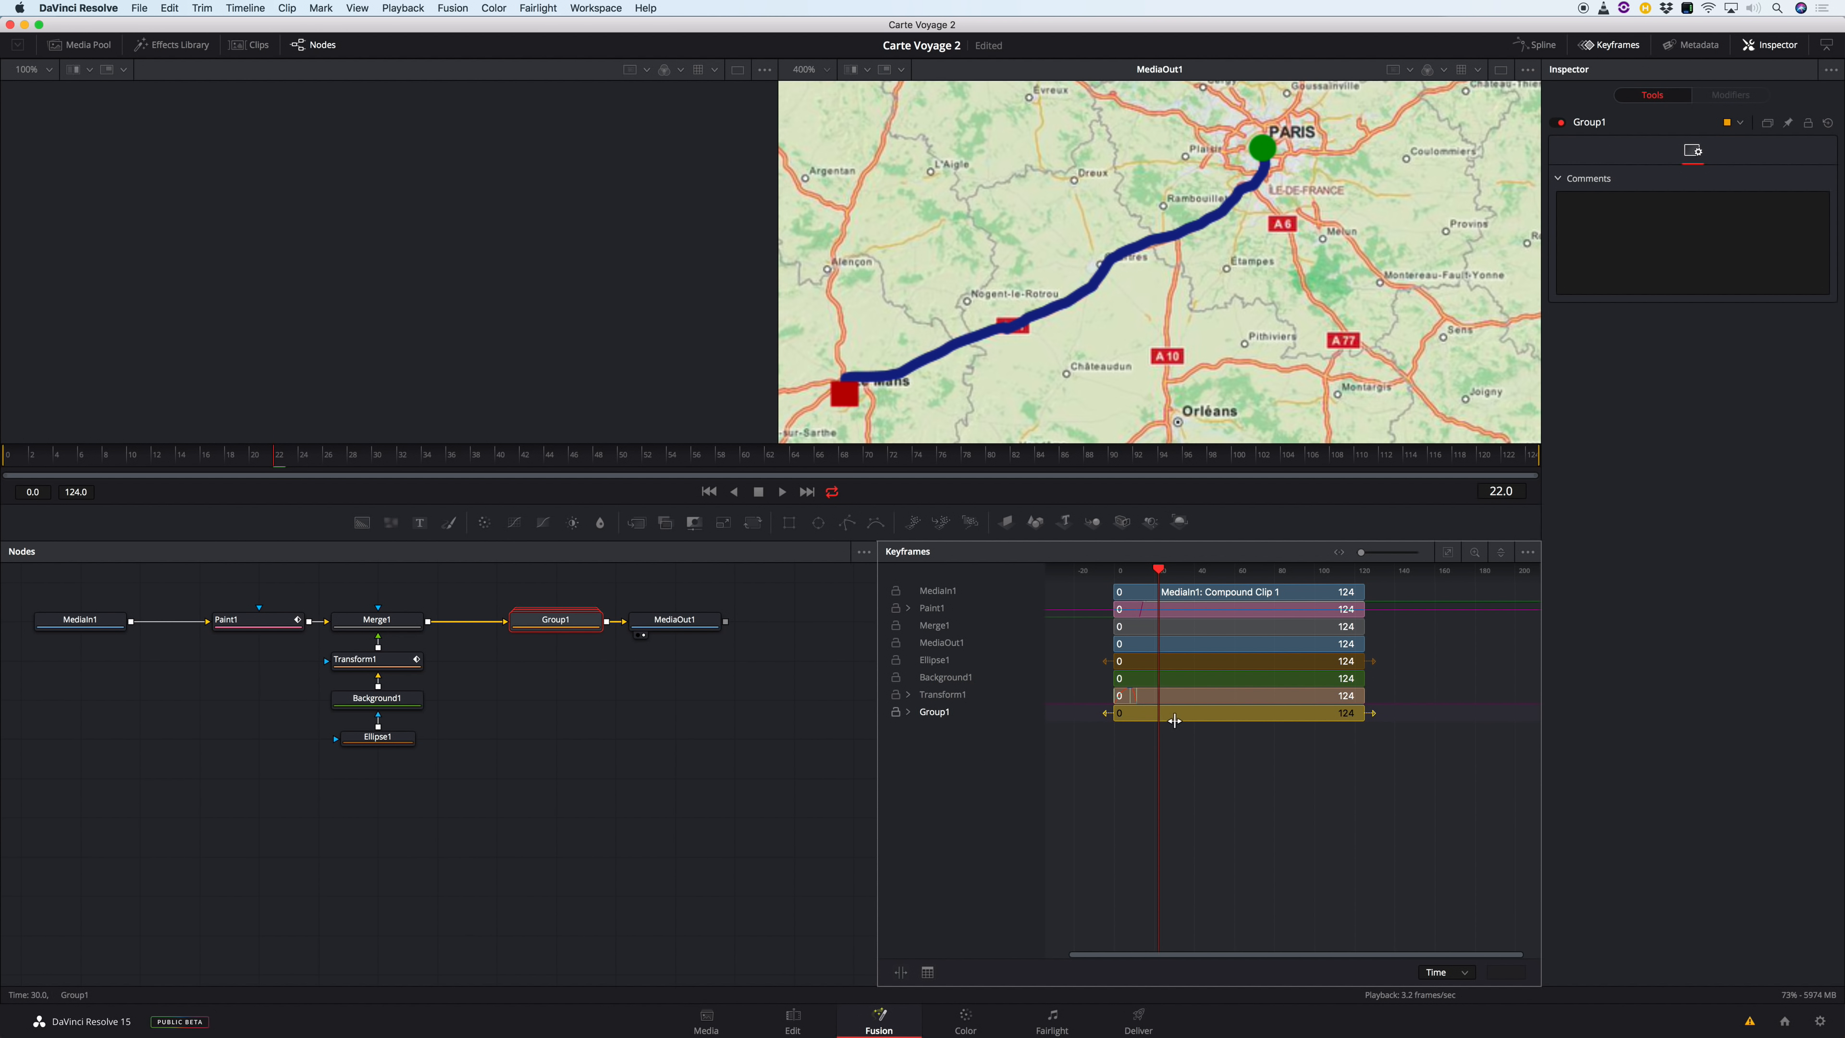
# Shift Group1's segment well past the route animation in the Keyframes editor and move the playhead to frame 14.
pyautogui.moveTo(1139, 717); pyautogui.dragTo(1261, 716)
pyautogui.moveTo(1162, 571); pyautogui.dragTo(1146, 574)
pyautogui.moveTo(1361, 553); pyautogui.dragTo(1376, 553)
pyautogui.moveTo(1298, 957); pyautogui.dragTo(1164, 954)
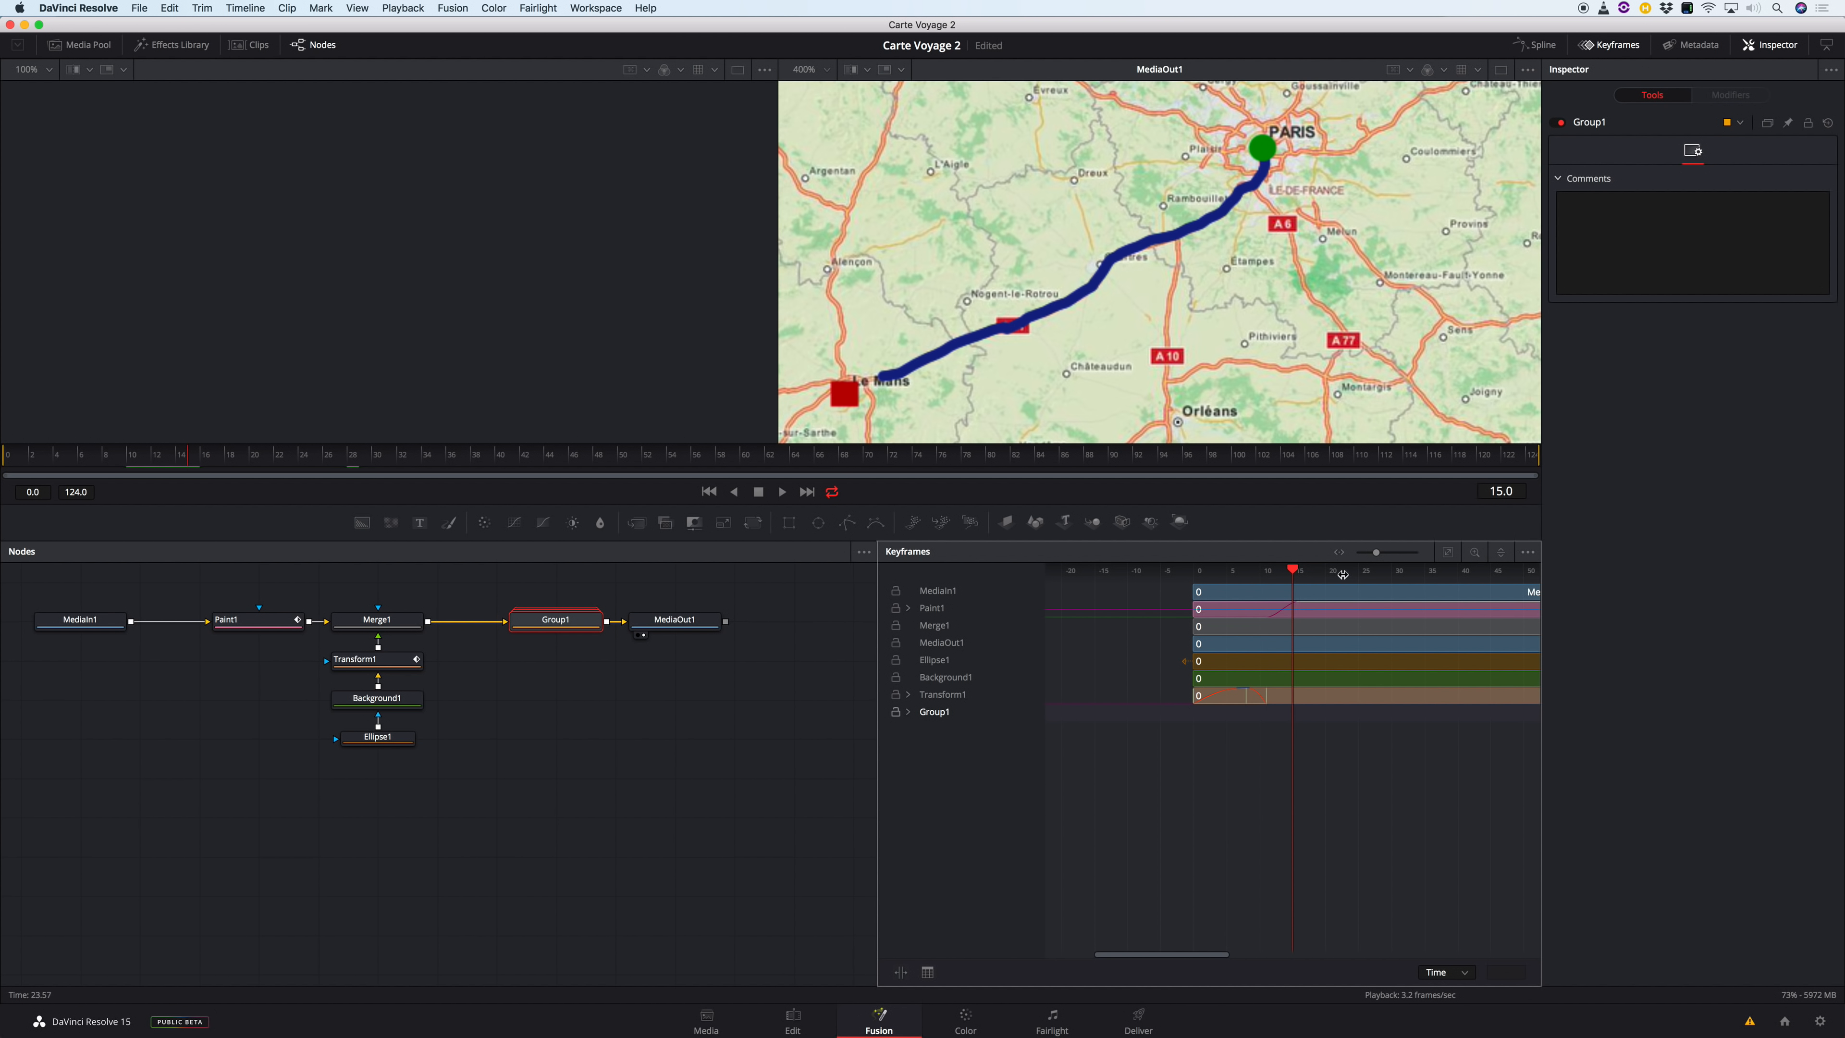
pyautogui.moveTo(1389, 553)
pyautogui.mouseDown()
pyautogui.moveTo(1242, 578)
pyautogui.moveTo(1277, 573)
pyautogui.mouseUp()
# Expand Paint1's PolylineStroke1 and move the last keyframe of its End track to frame 24.
pyautogui.click(911, 616)
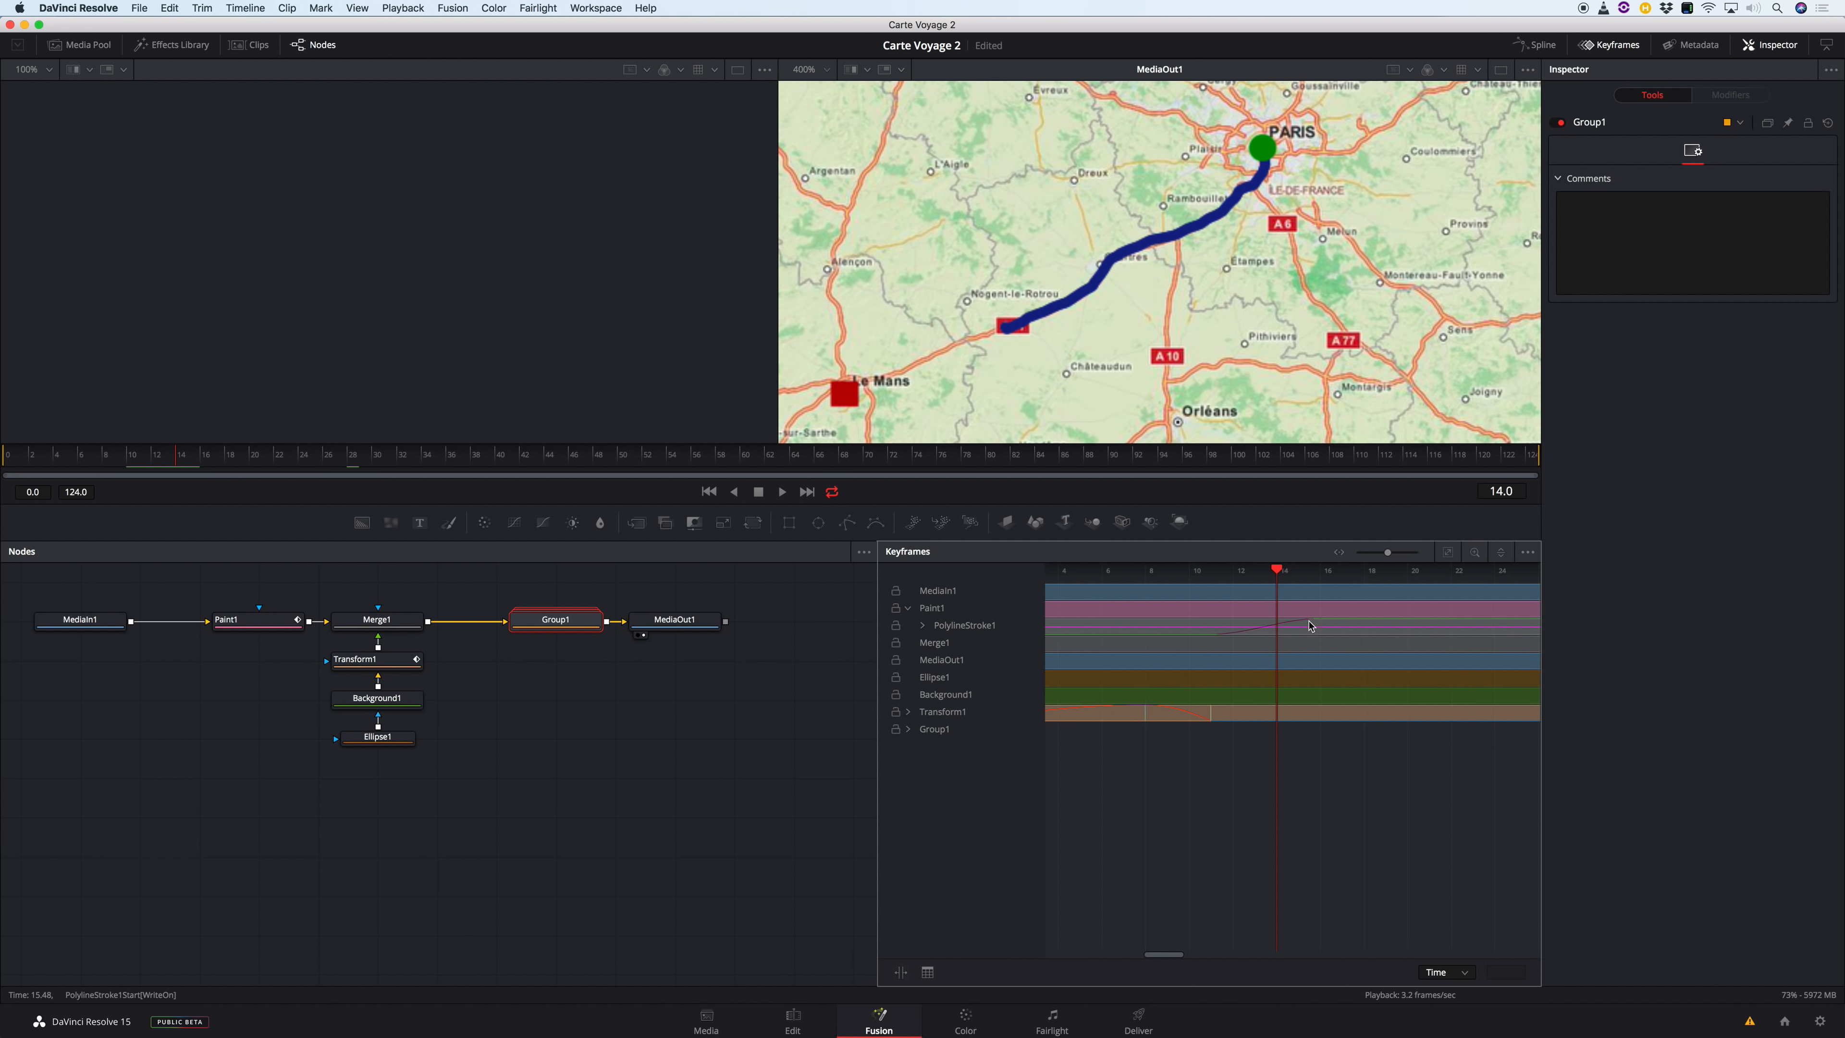
pyautogui.click(922, 628)
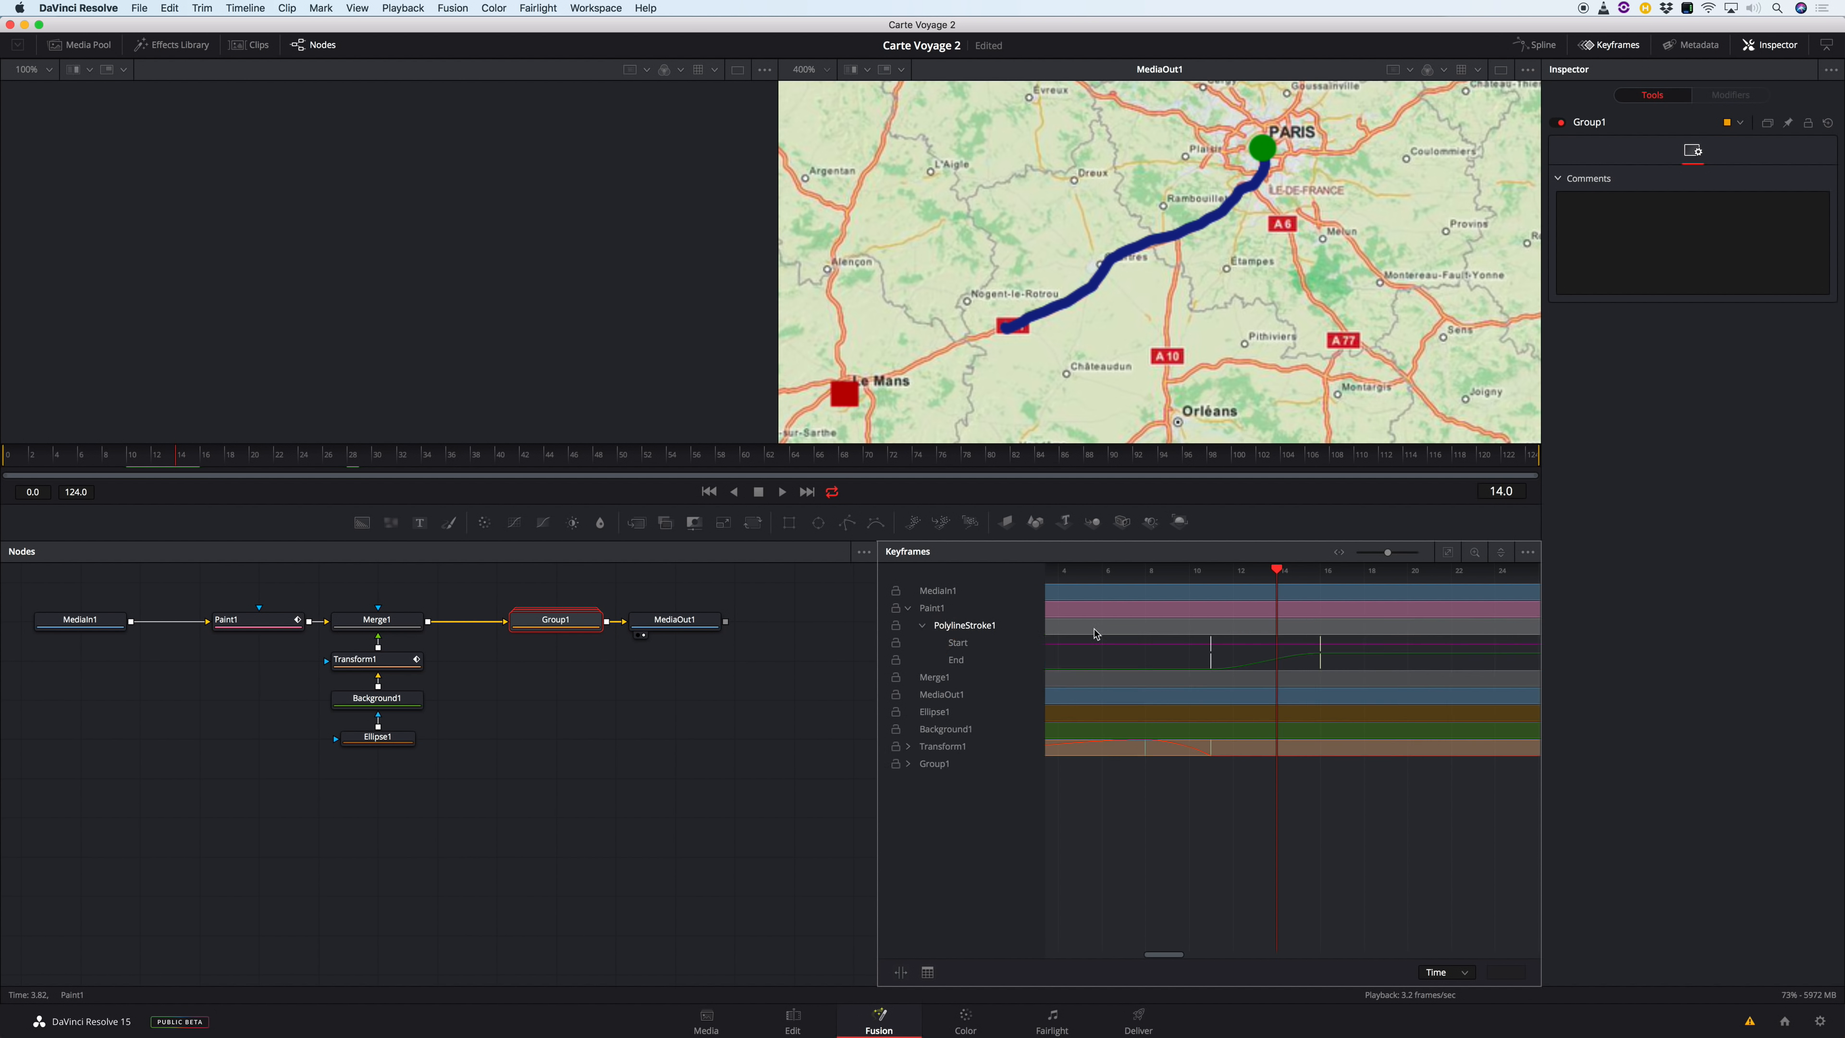
pyautogui.moveTo(1319, 660); pyautogui.dragTo(1490, 663)
pyautogui.hscroll(5, 1474, 694)
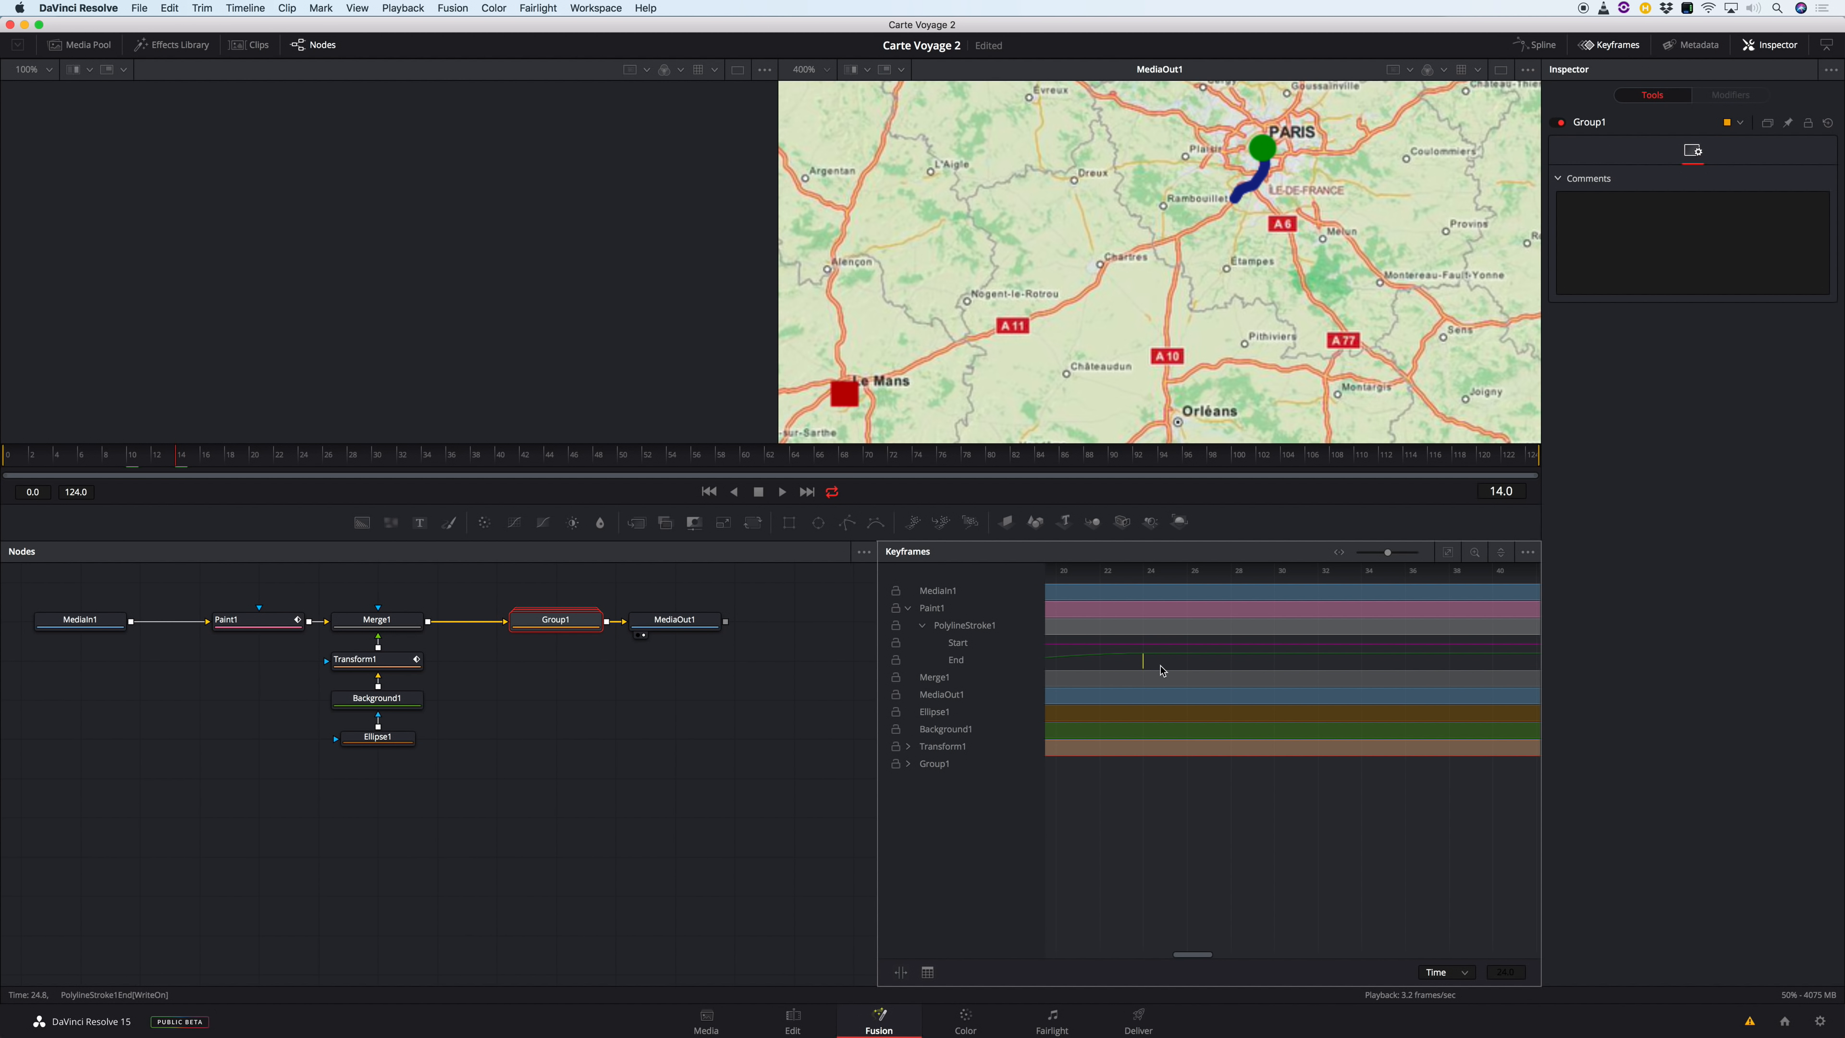
pyautogui.hscroll(-5, 1174, 669)
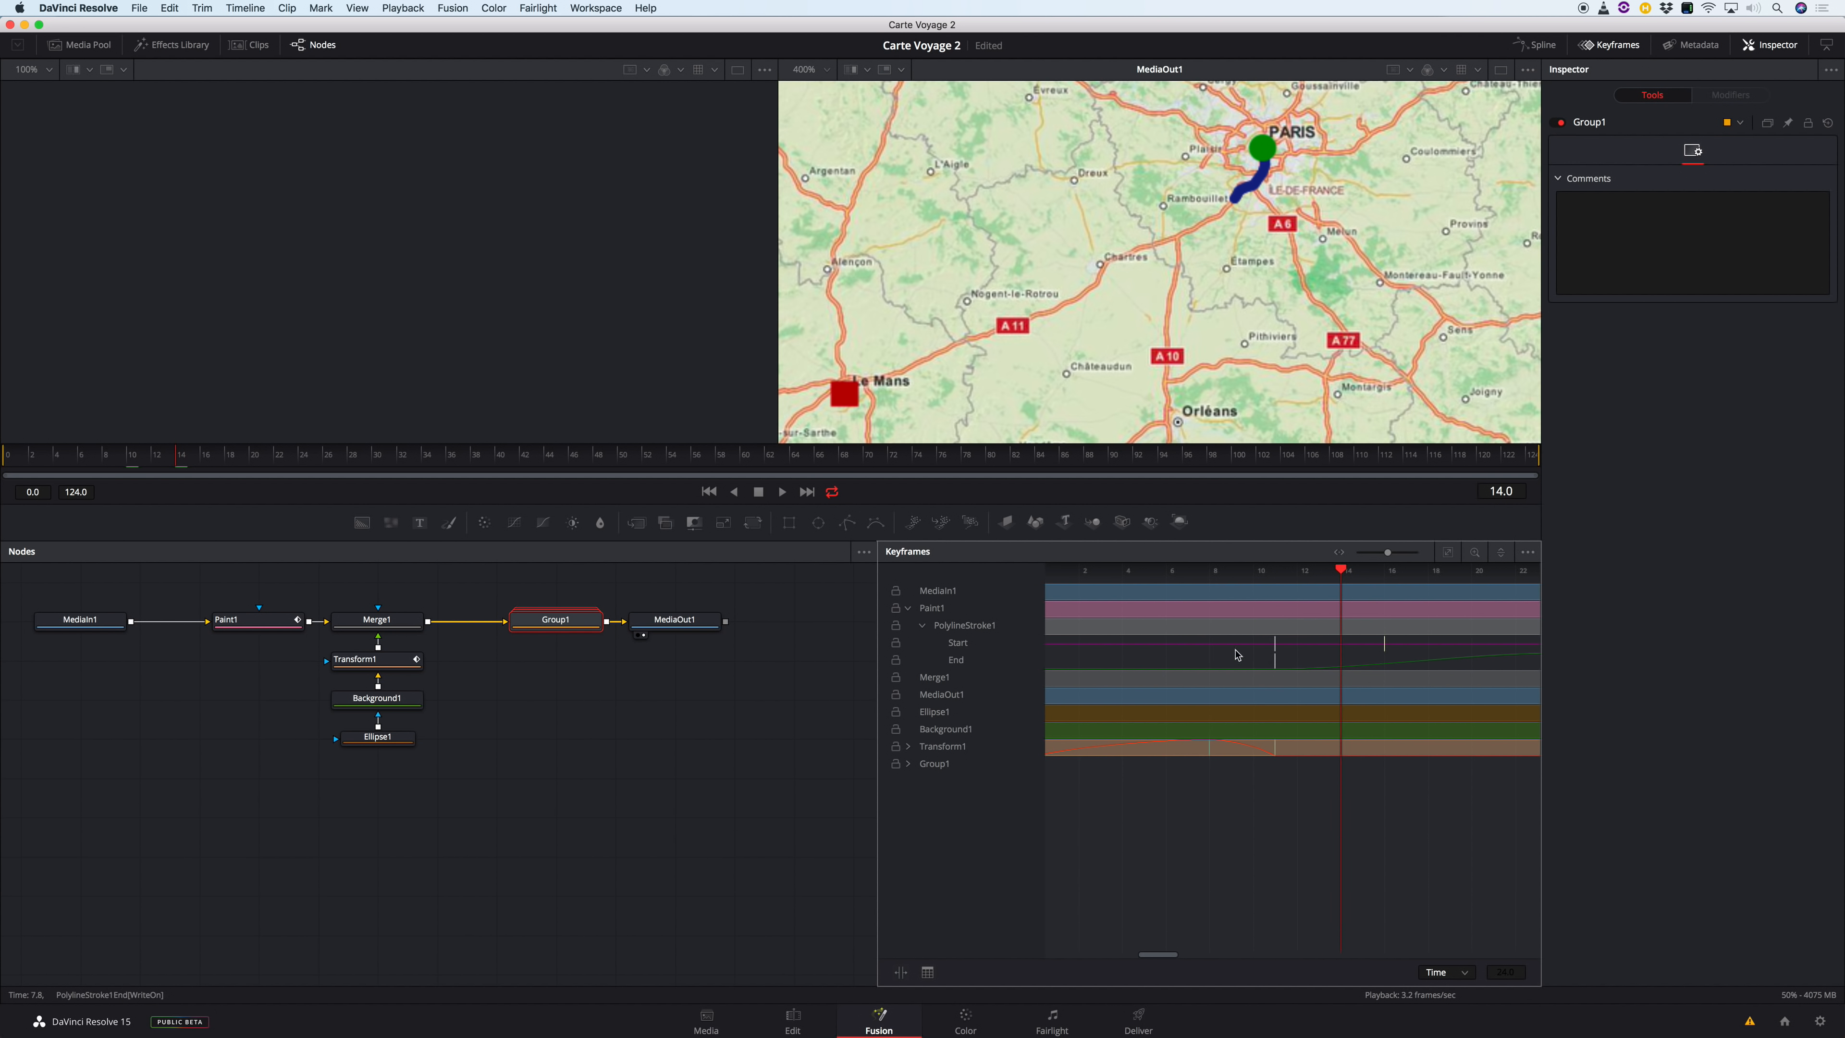
pyautogui.hscroll(7, 1114, 649)
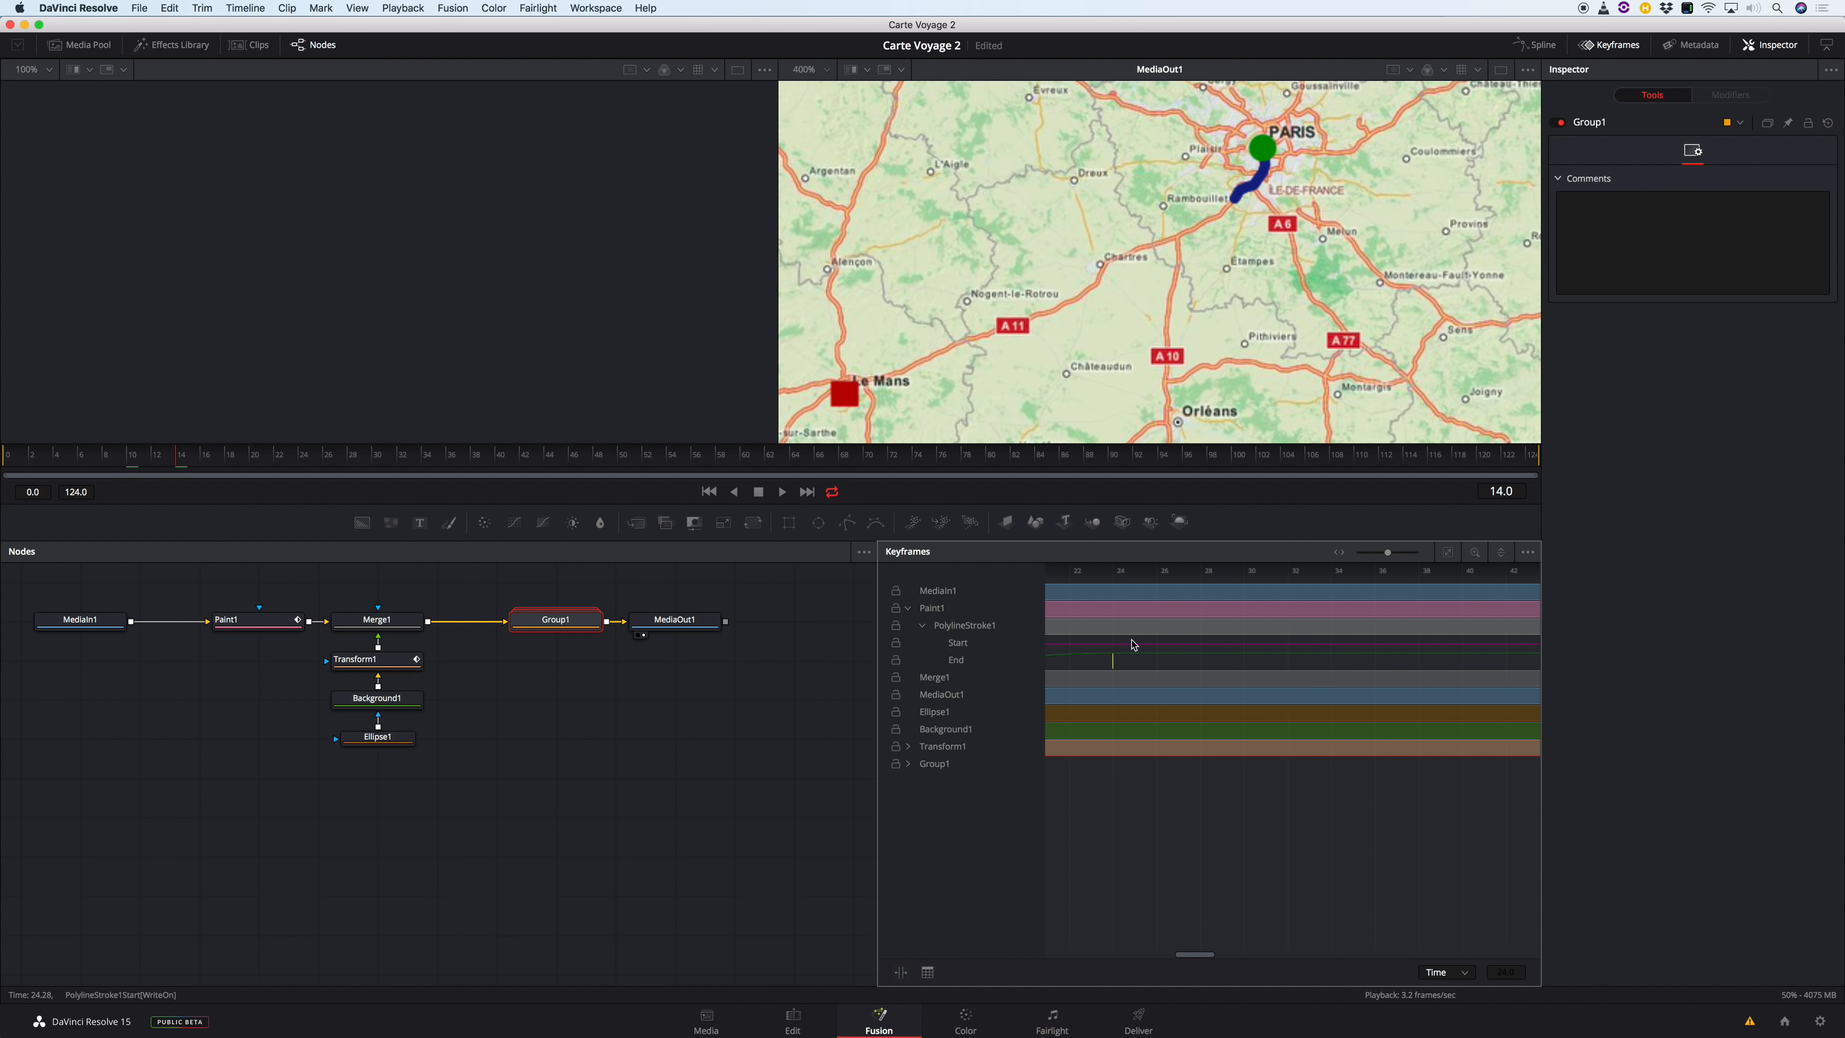
pyautogui.click(1113, 571)
pyautogui.click(1113, 571)
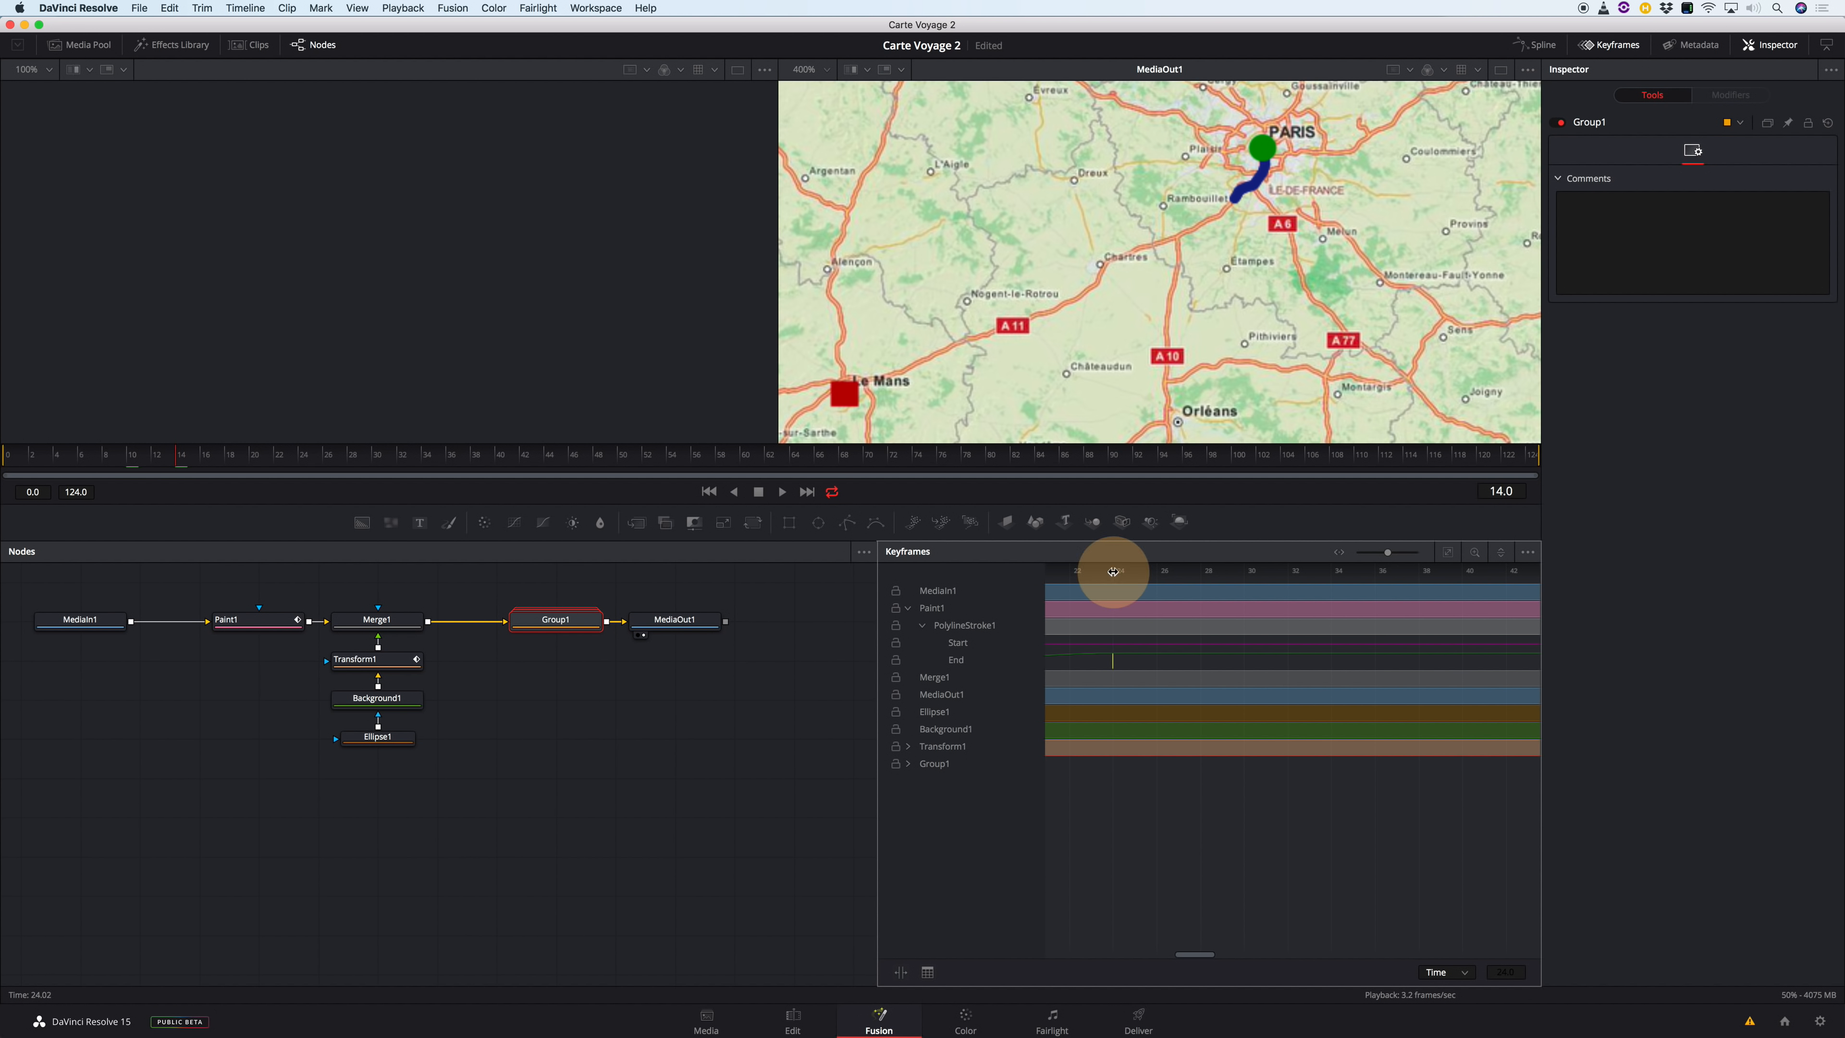
# Shift Group1's segment to start at frame 24 and move the playhead to that frame.
pyautogui.moveTo(1500, 763); pyautogui.dragTo(1280, 764)
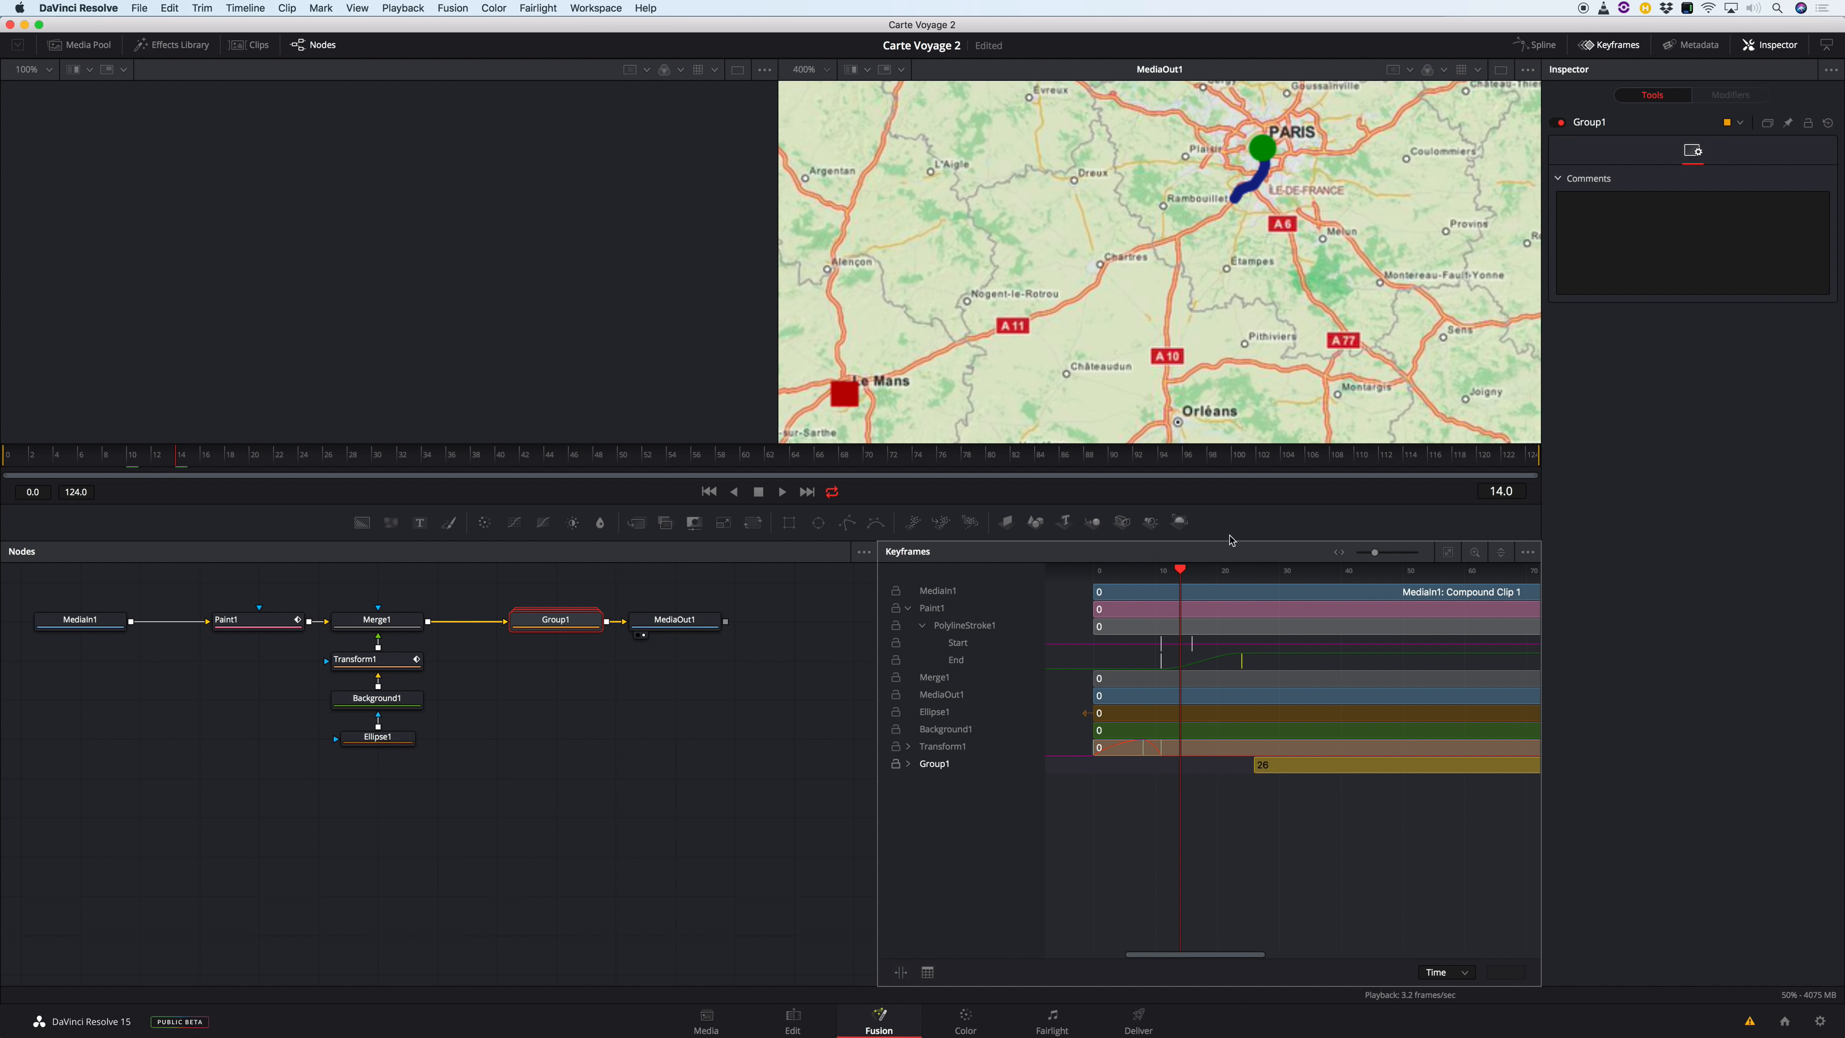
pyautogui.moveTo(1294, 766); pyautogui.dragTo(1282, 766)
pyautogui.moveTo(1187, 564)
pyautogui.mouseDown()
pyautogui.moveTo(1264, 567)
pyautogui.moveTo(1110, 579)
pyautogui.moveTo(1244, 567)
pyautogui.mouseUp()
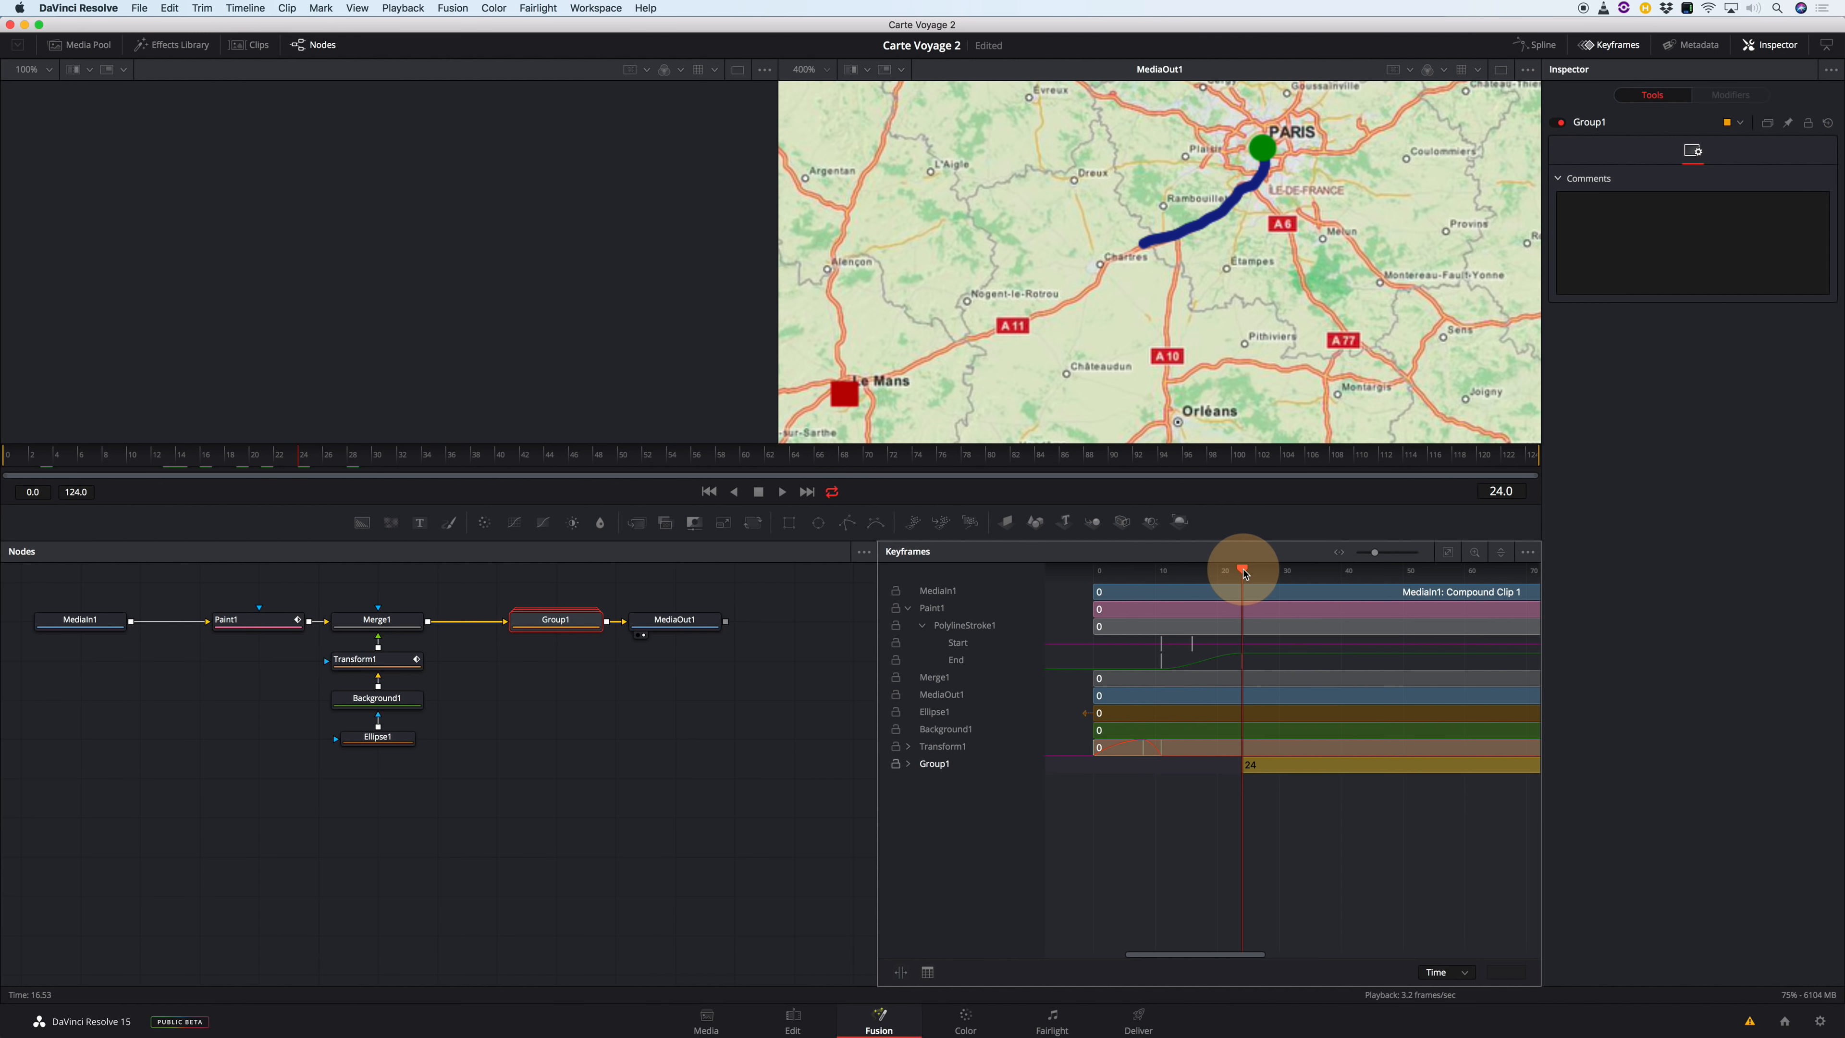
# Expand Group1 and shift the Merge2, Transform2, Background2 and Rectangle1 segments to start at frame 24, with the playhead at frame 26.
pyautogui.click(908, 764)
pyautogui.moveTo(1102, 785); pyautogui.dragTo(1246, 785)
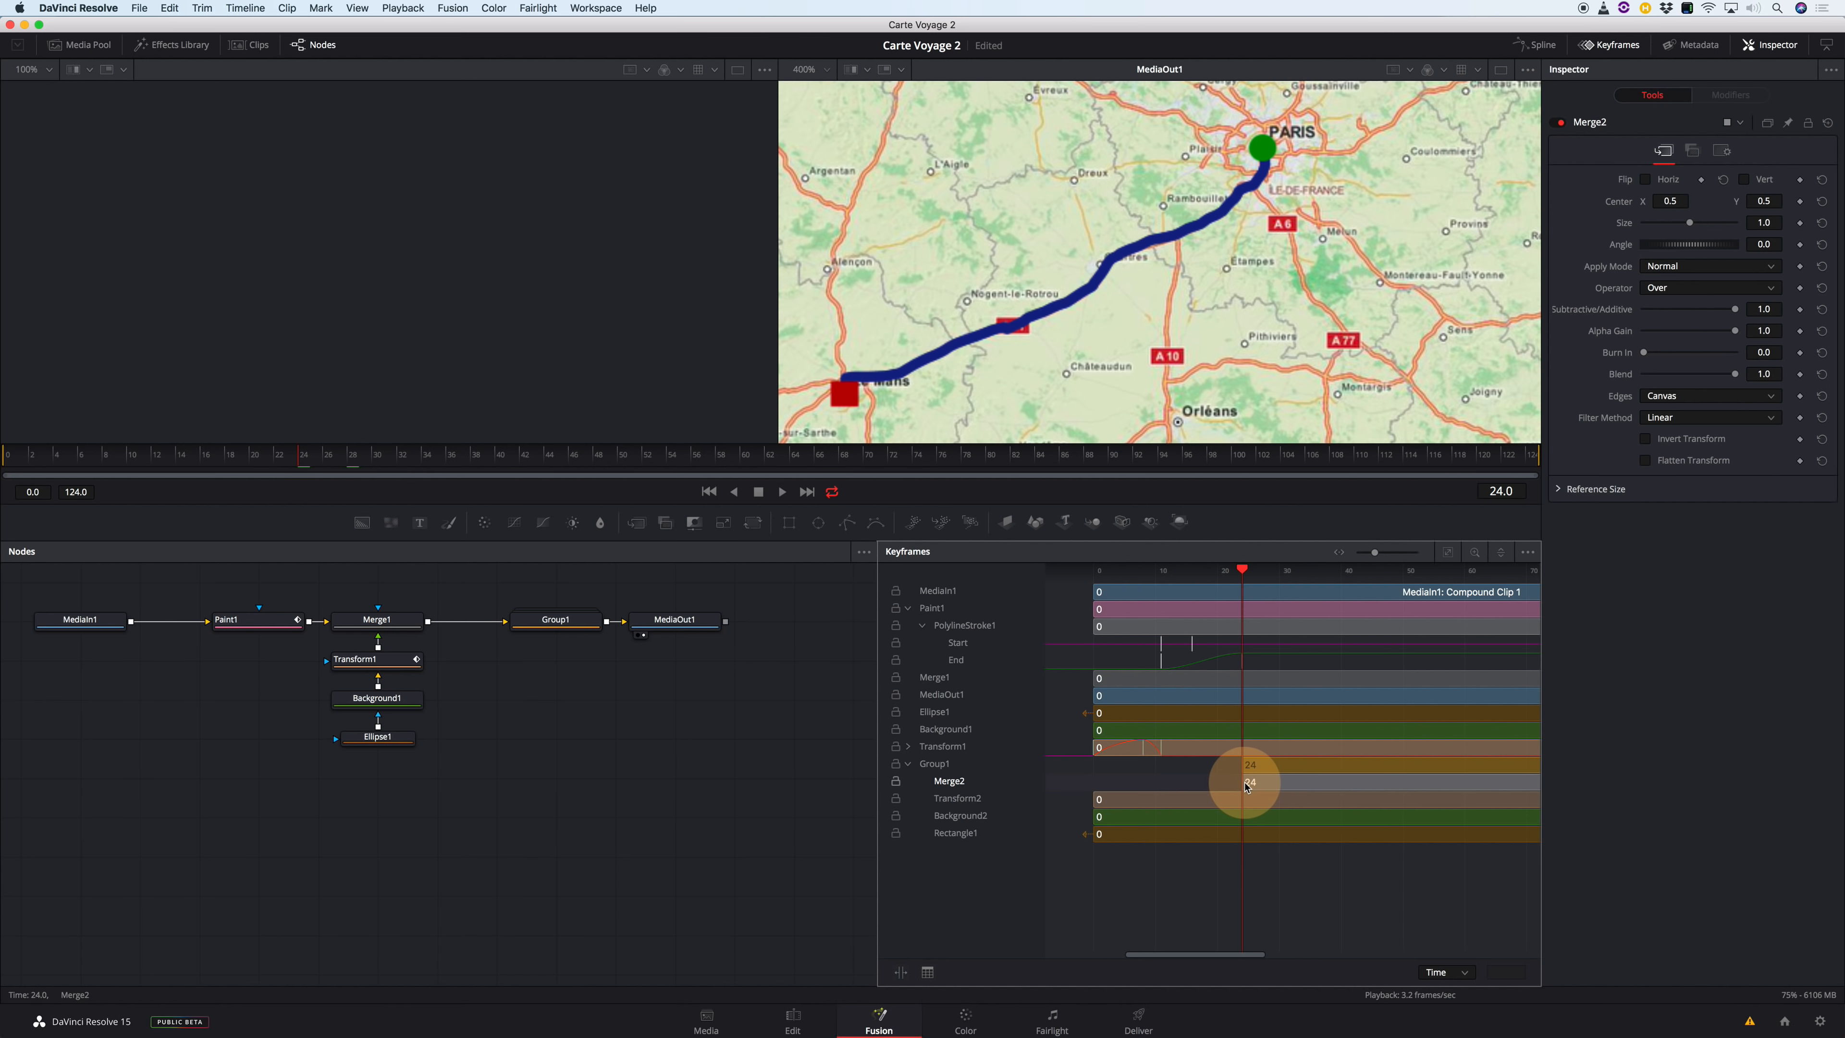
pyautogui.moveTo(1100, 800); pyautogui.dragTo(1247, 799)
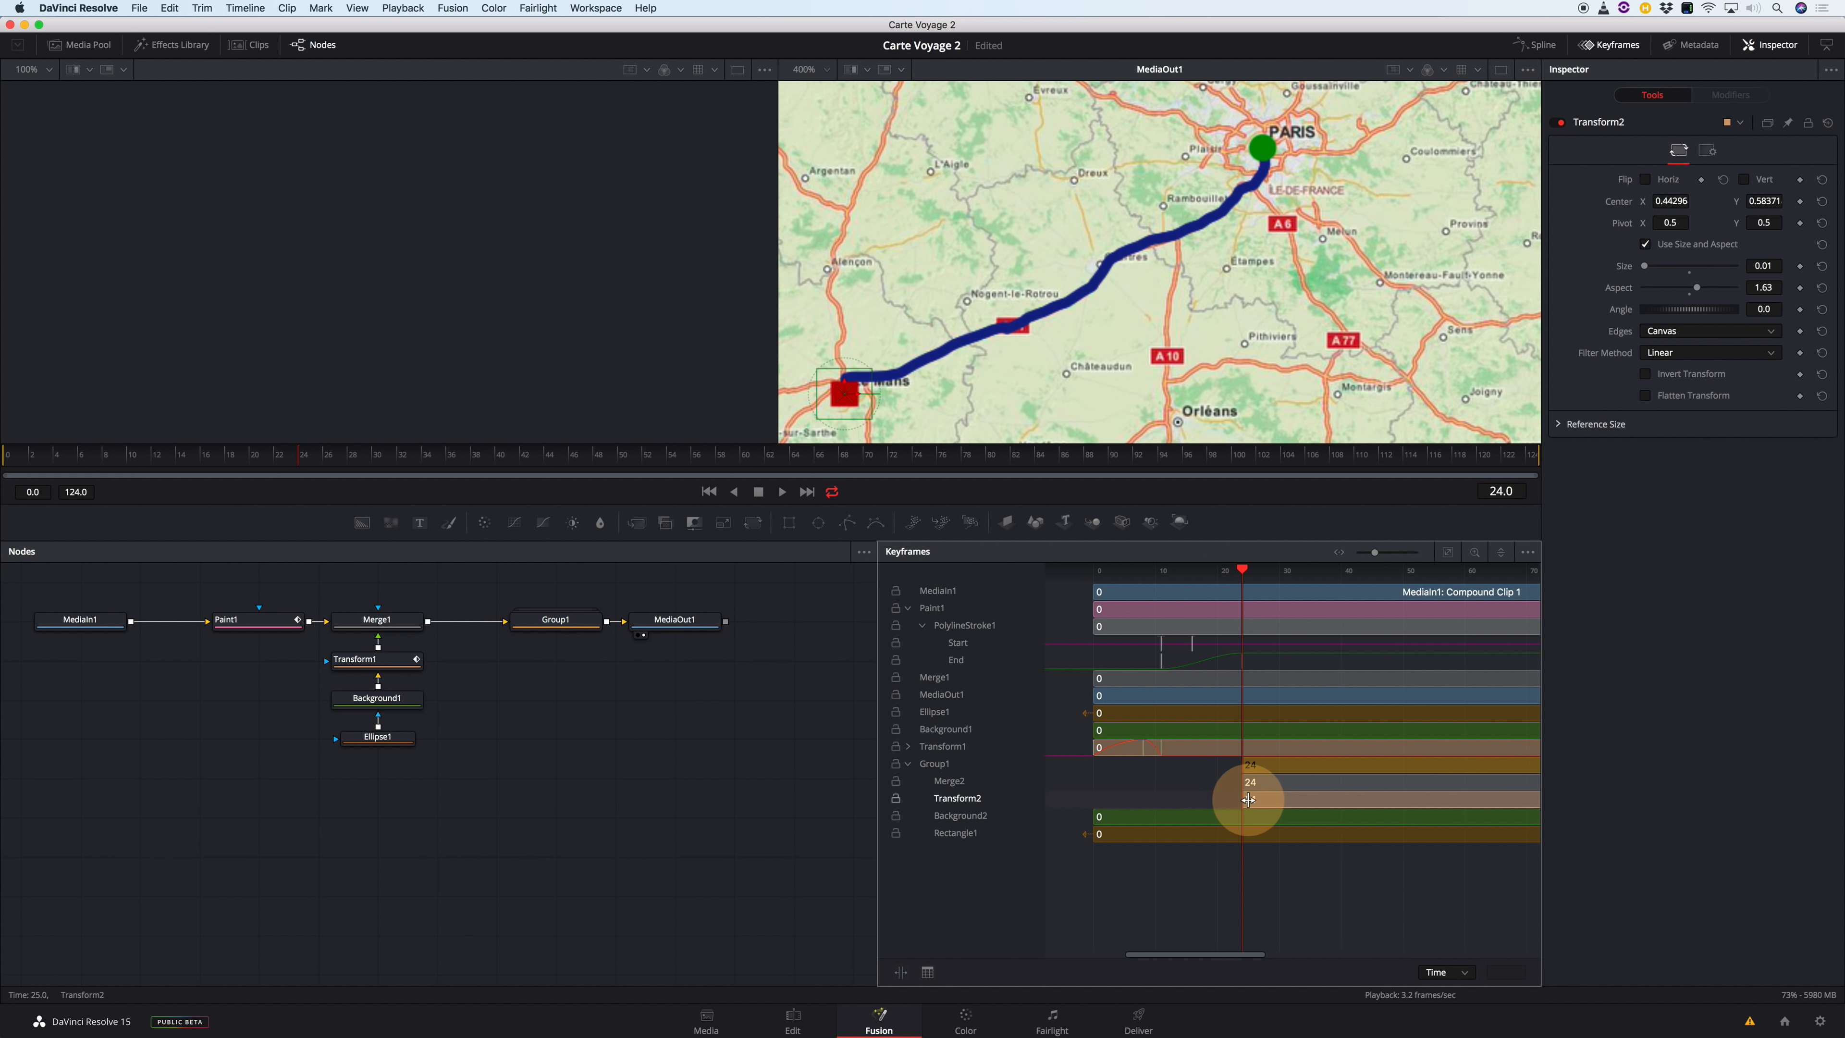
pyautogui.moveTo(1119, 819); pyautogui.dragTo(1278, 817)
pyautogui.moveTo(1151, 834); pyautogui.dragTo(1280, 833)
pyautogui.moveTo(1243, 575)
pyautogui.mouseDown()
pyautogui.moveTo(1208, 573)
pyautogui.moveTo(1254, 573)
pyautogui.mouseUp()
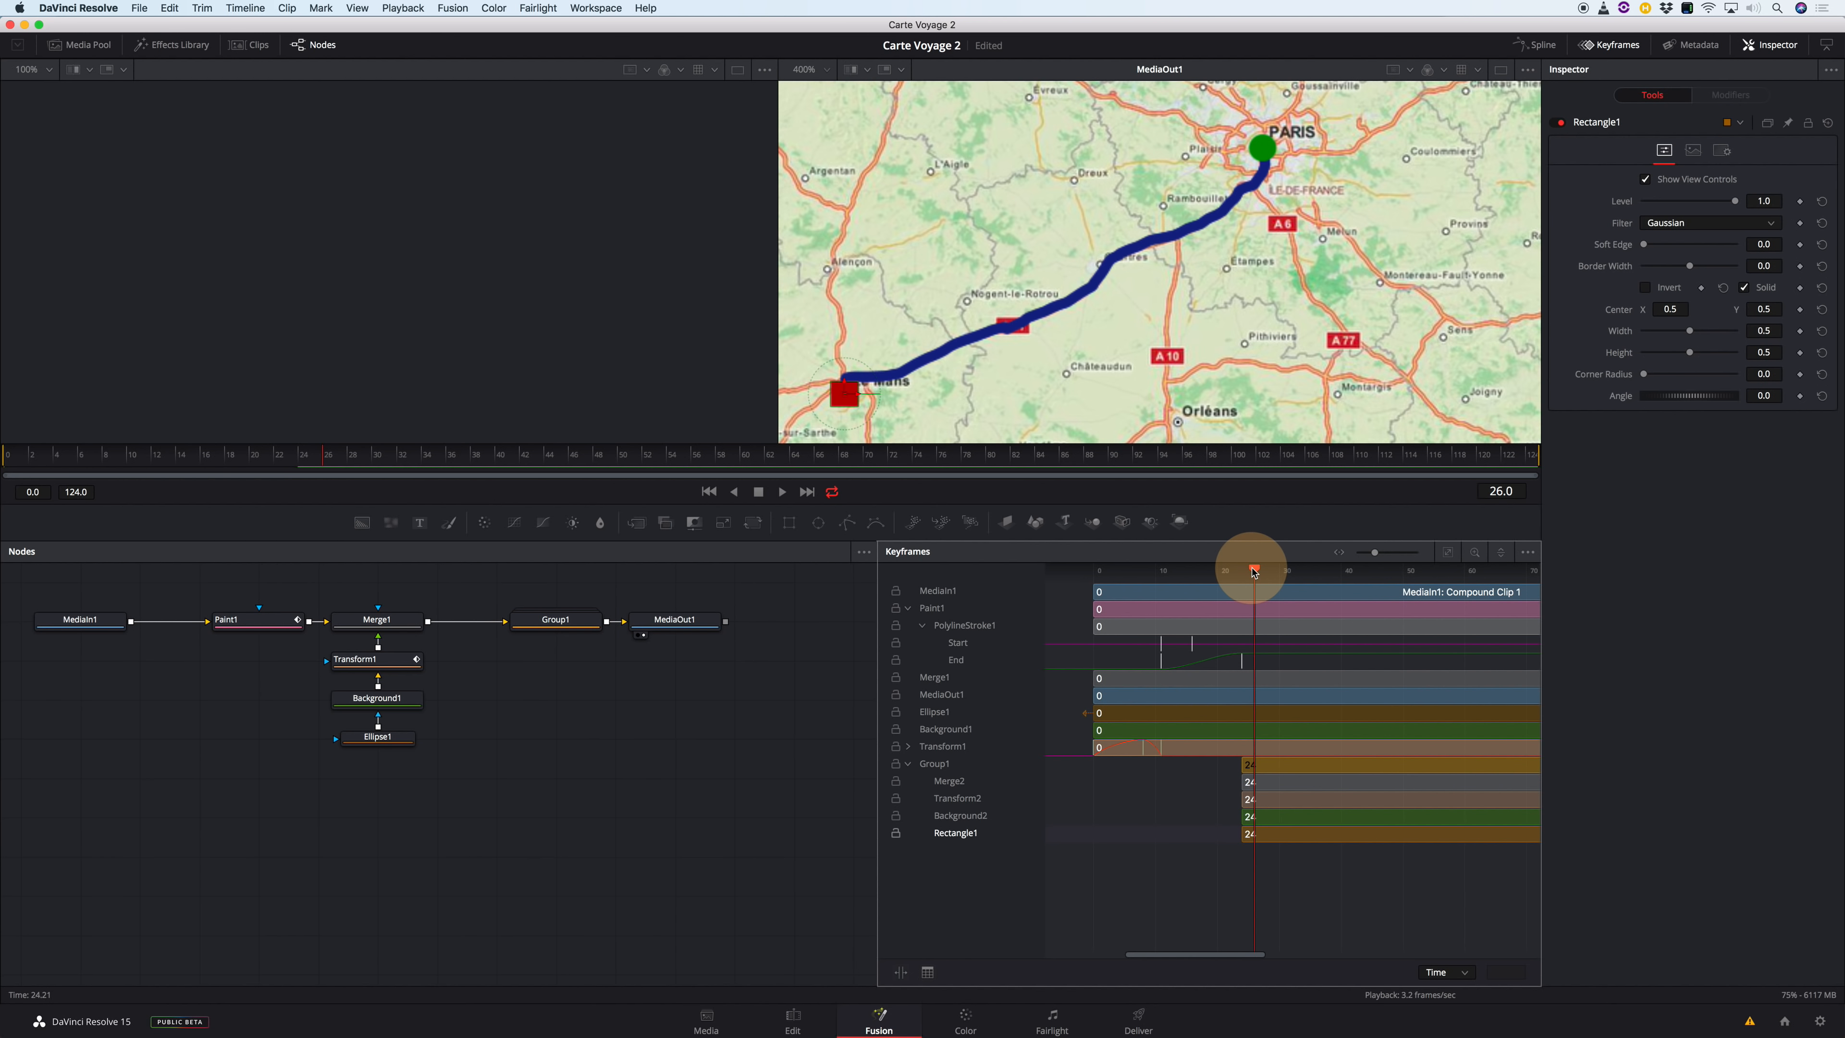
# Move the Group1 node closer to Merge1 and MediaOut1 farther away to make room between them in the node graph.
pyautogui.click(799, 1023)
pyautogui.moveTo(574, 620); pyautogui.dragTo(515, 617)
pyautogui.moveTo(630, 630); pyautogui.dragTo(748, 630)
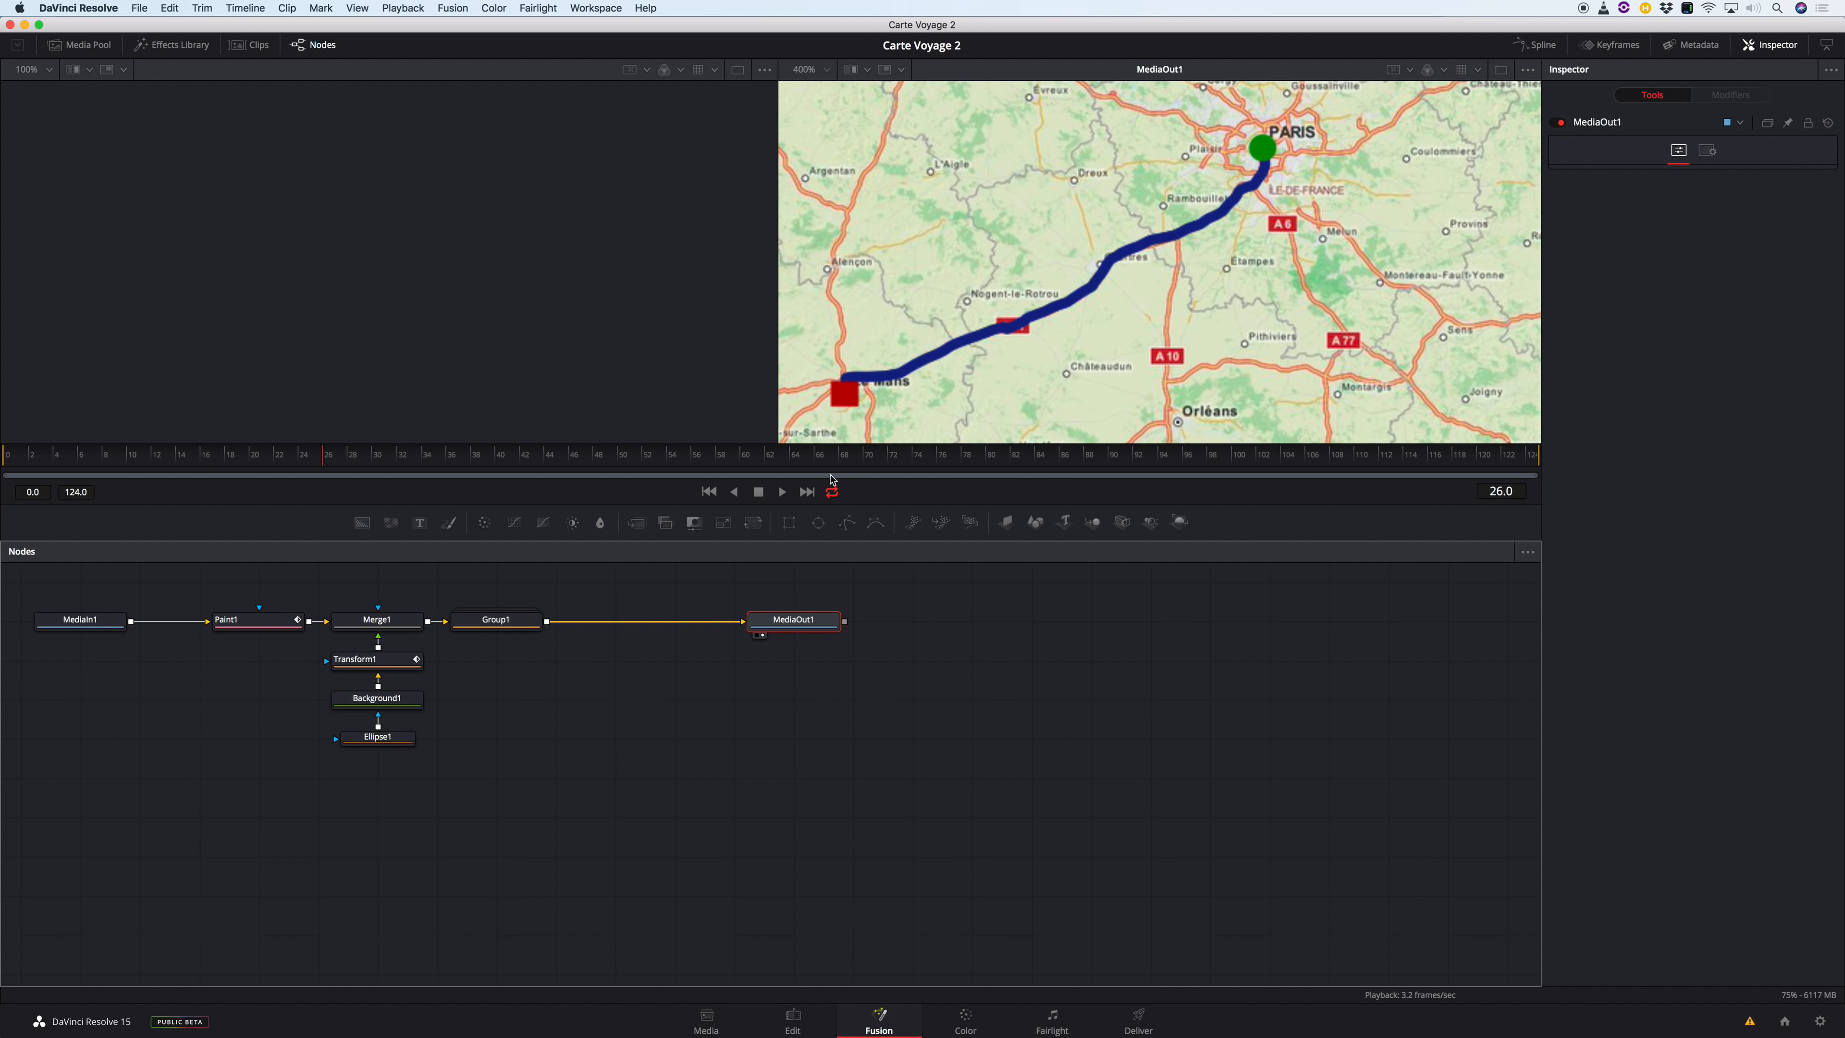
# Insert a Transform node between Group1 and MediaOut1.
pyautogui.click(826, 72)
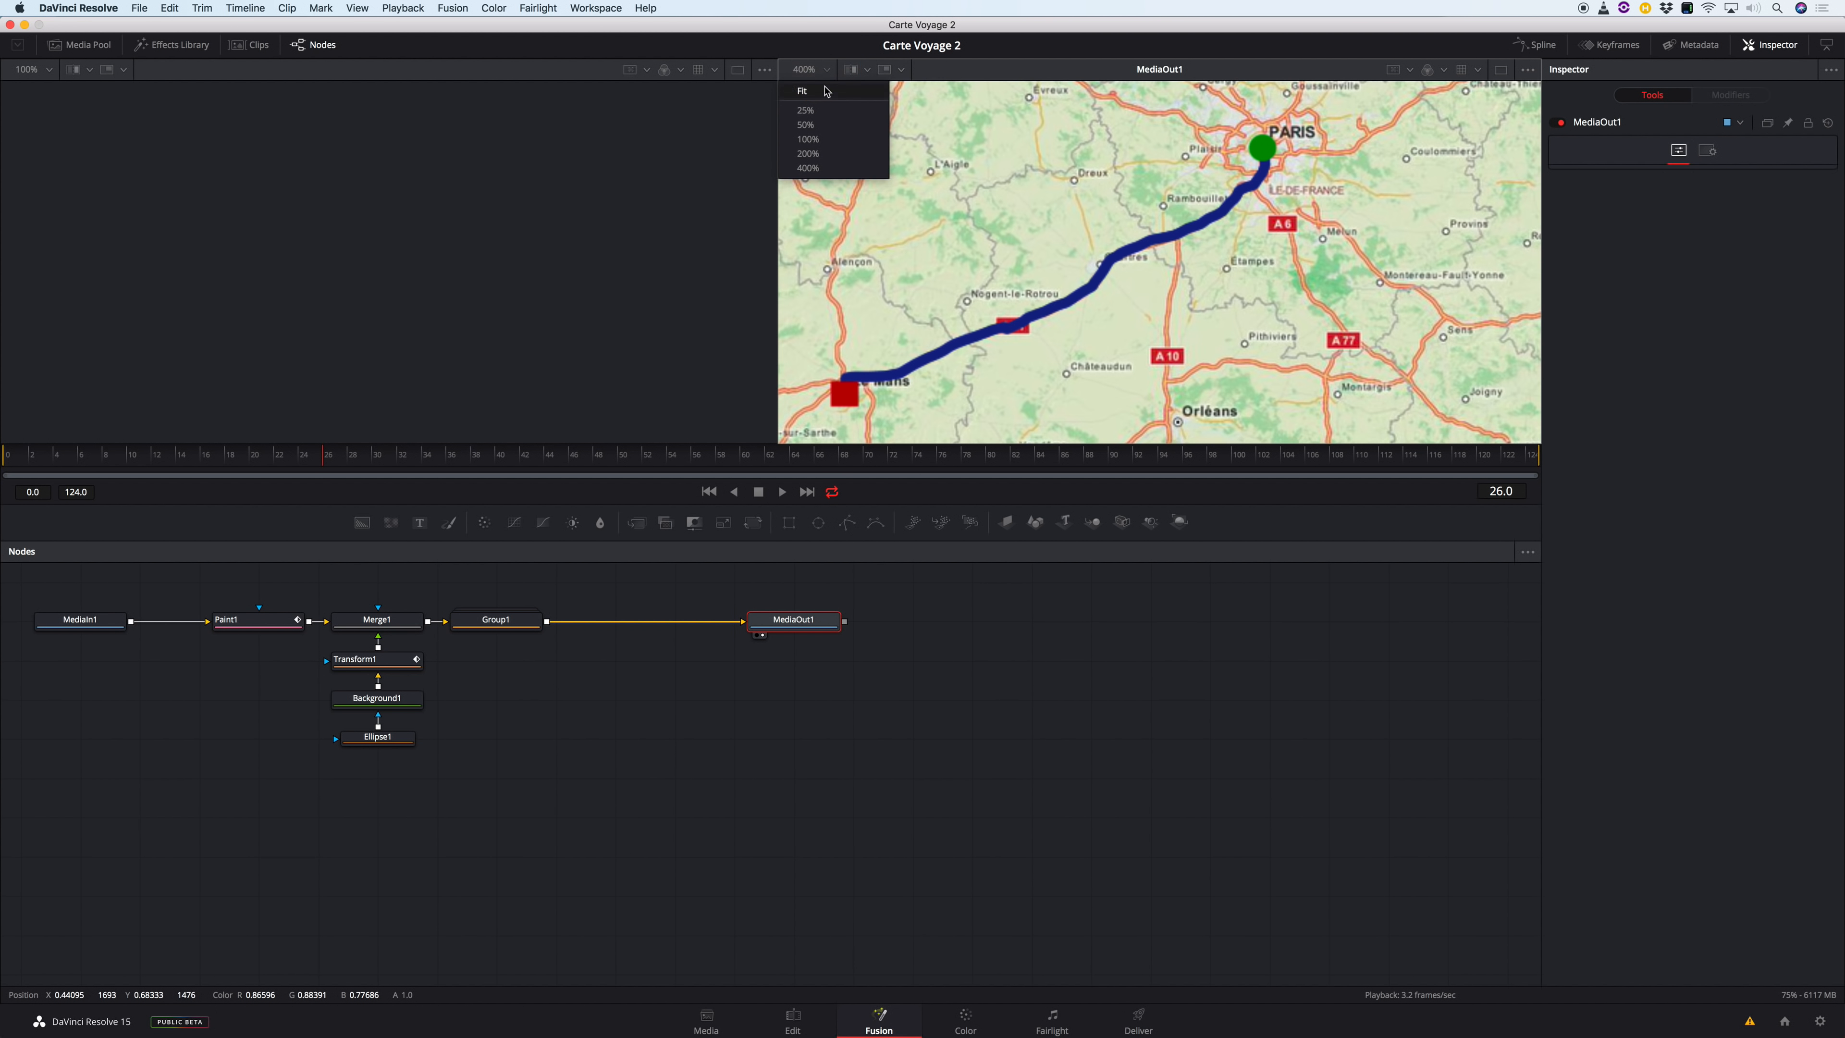
pyautogui.click(824, 90)
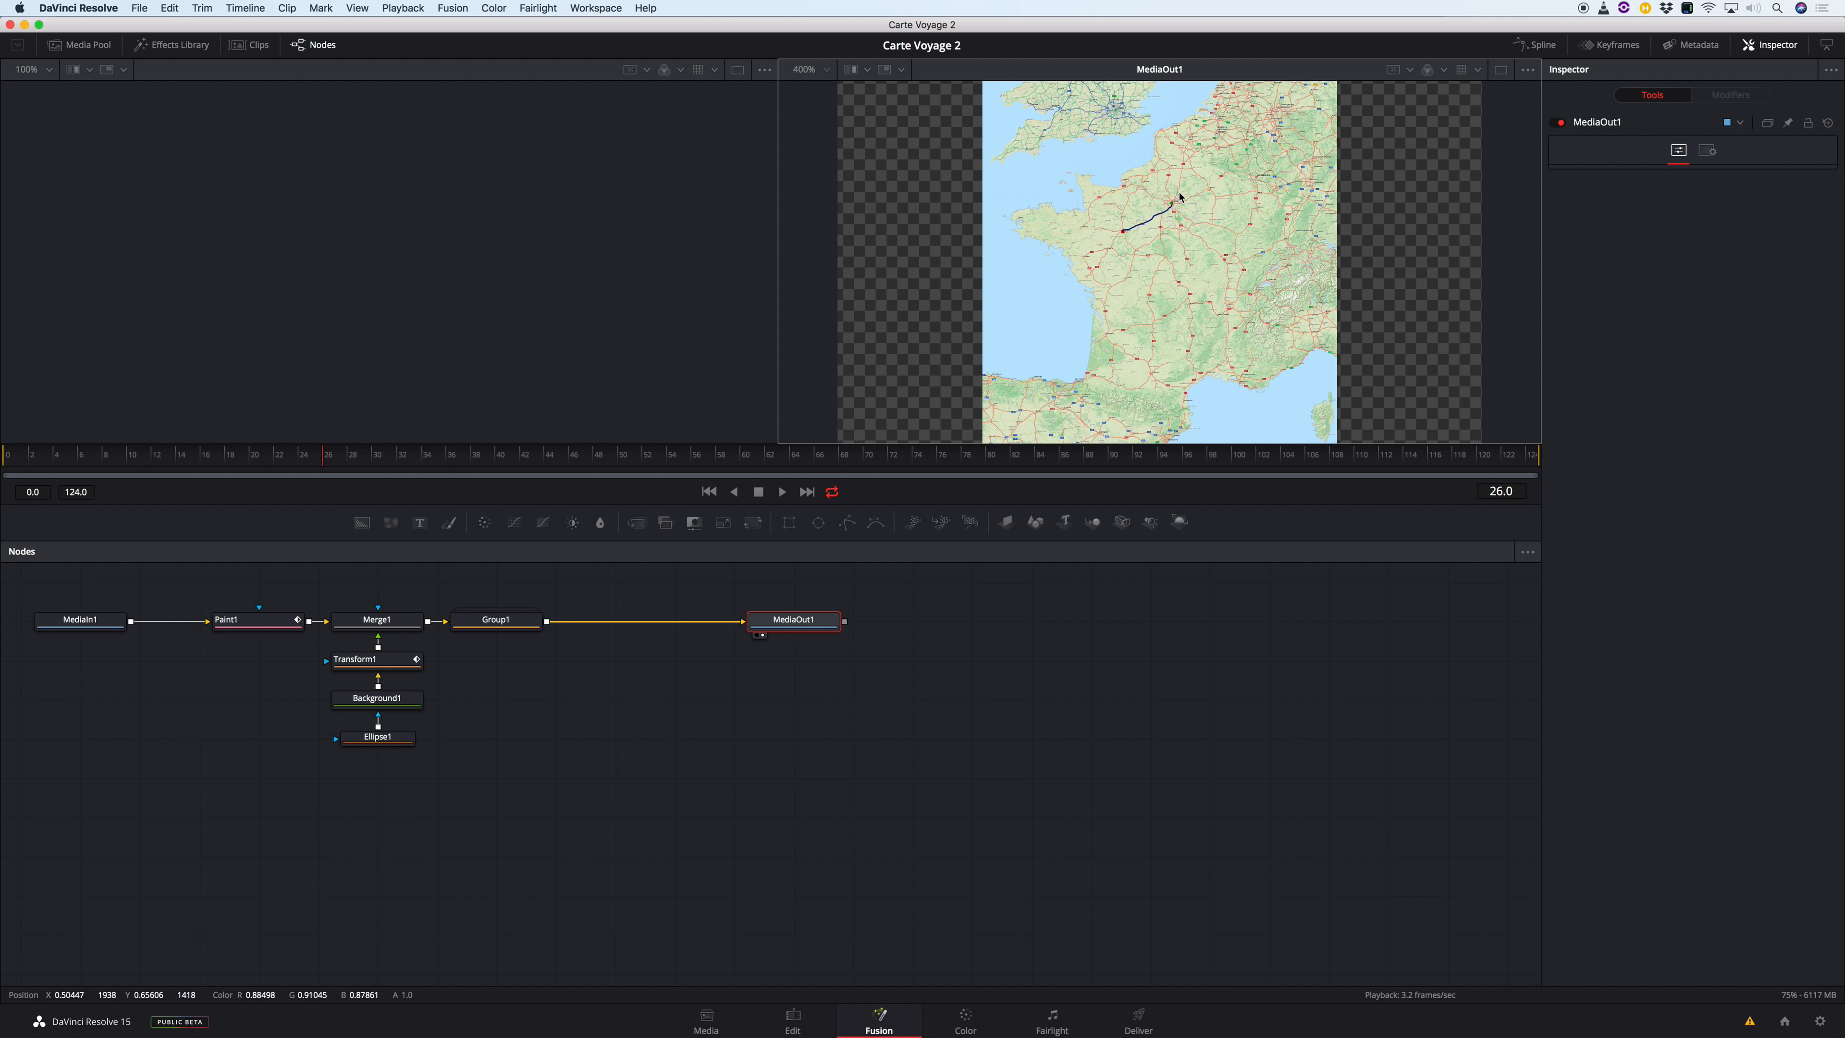
pyautogui.click(498, 629)
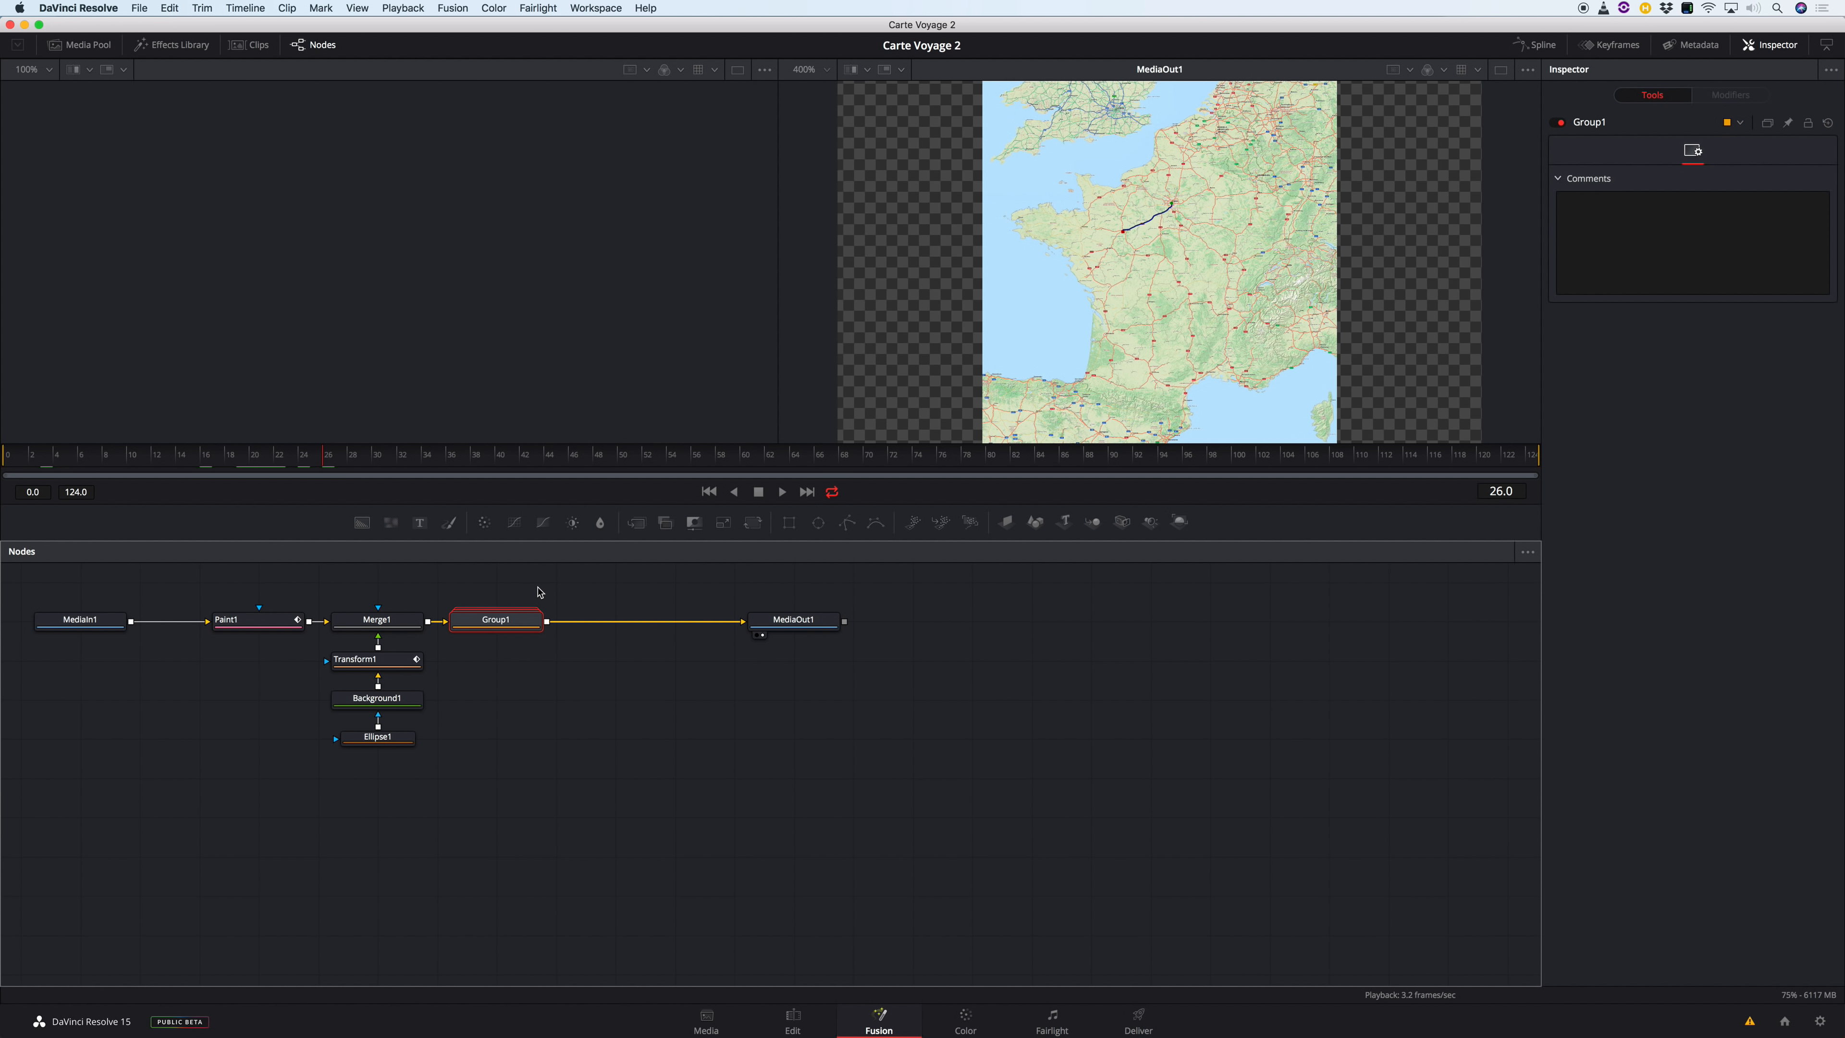
pyautogui.hotkey('shift', 'space')
pyautogui.write('xf')
pyautogui.press('Return')
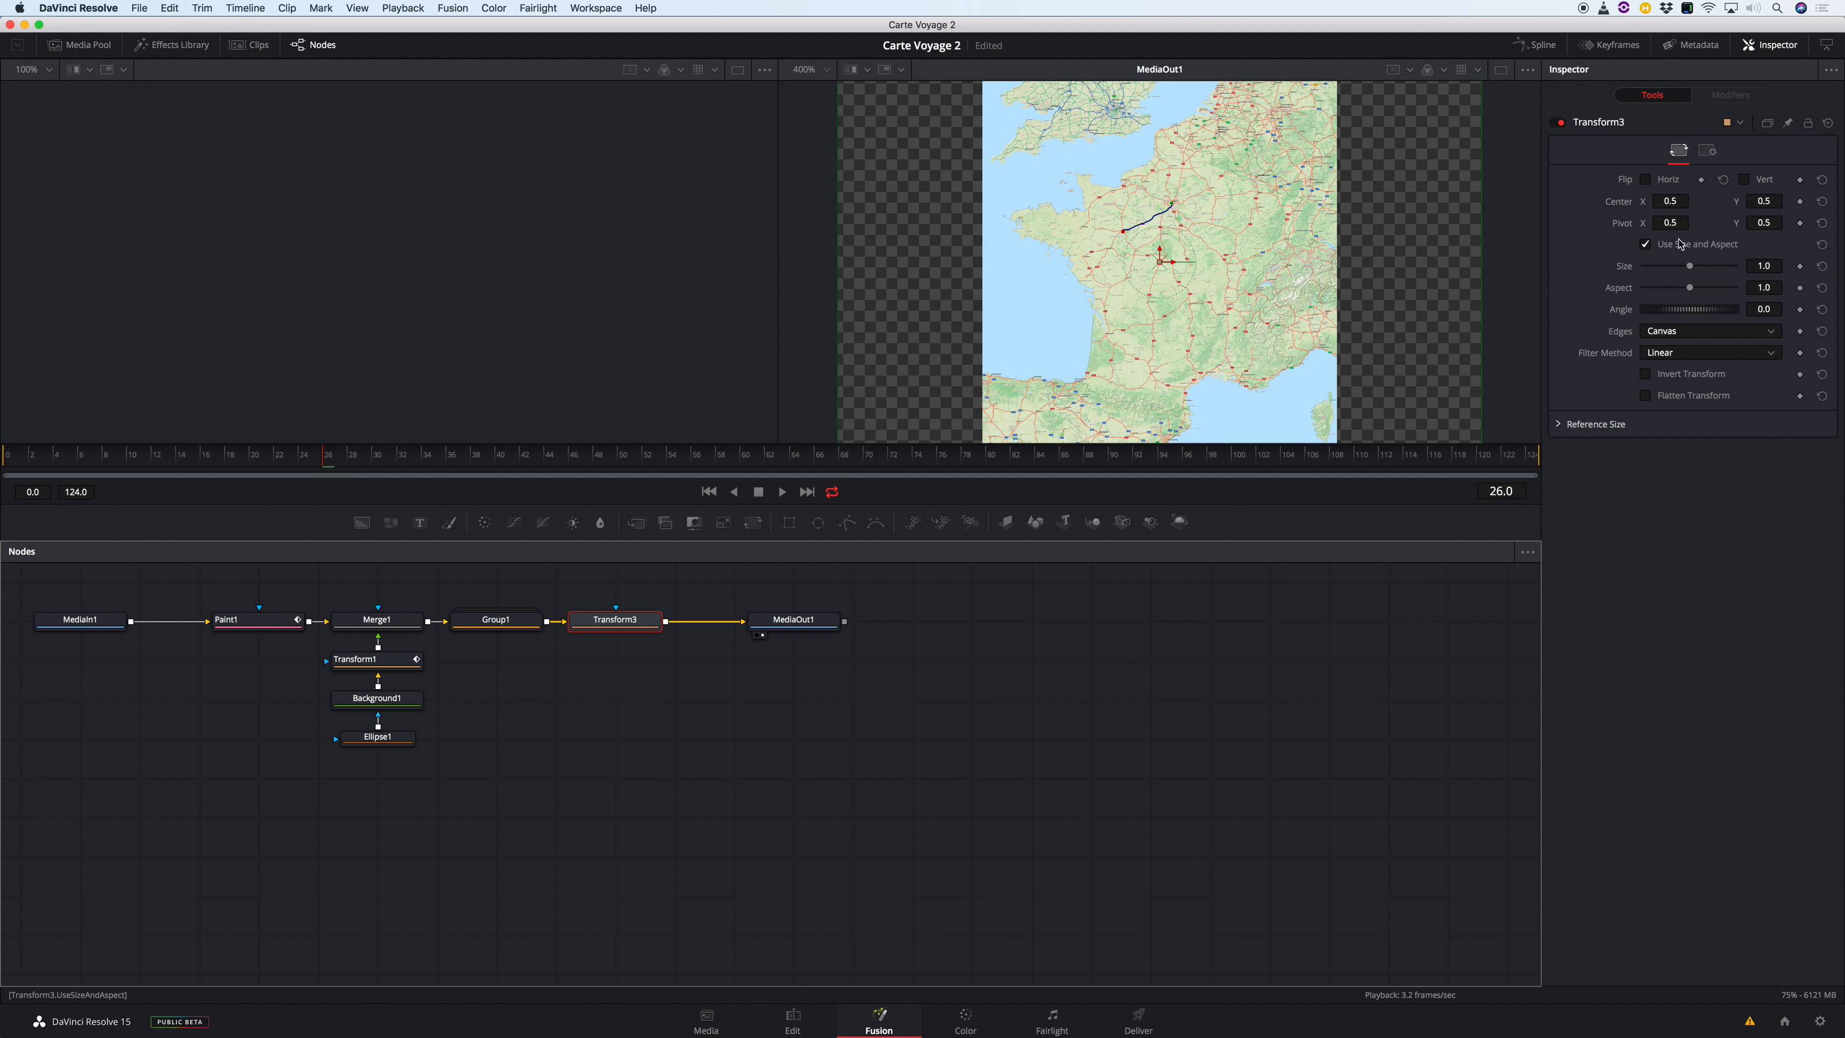
# Set Transform3's Size to 2.21 and keyframe it at frame 0, and scrub the playhead forward through the route animation.
pyautogui.moveTo(1691, 268); pyautogui.dragTo(1704, 267)
pyautogui.moveTo(298, 455); pyautogui.dragTo(3, 454)
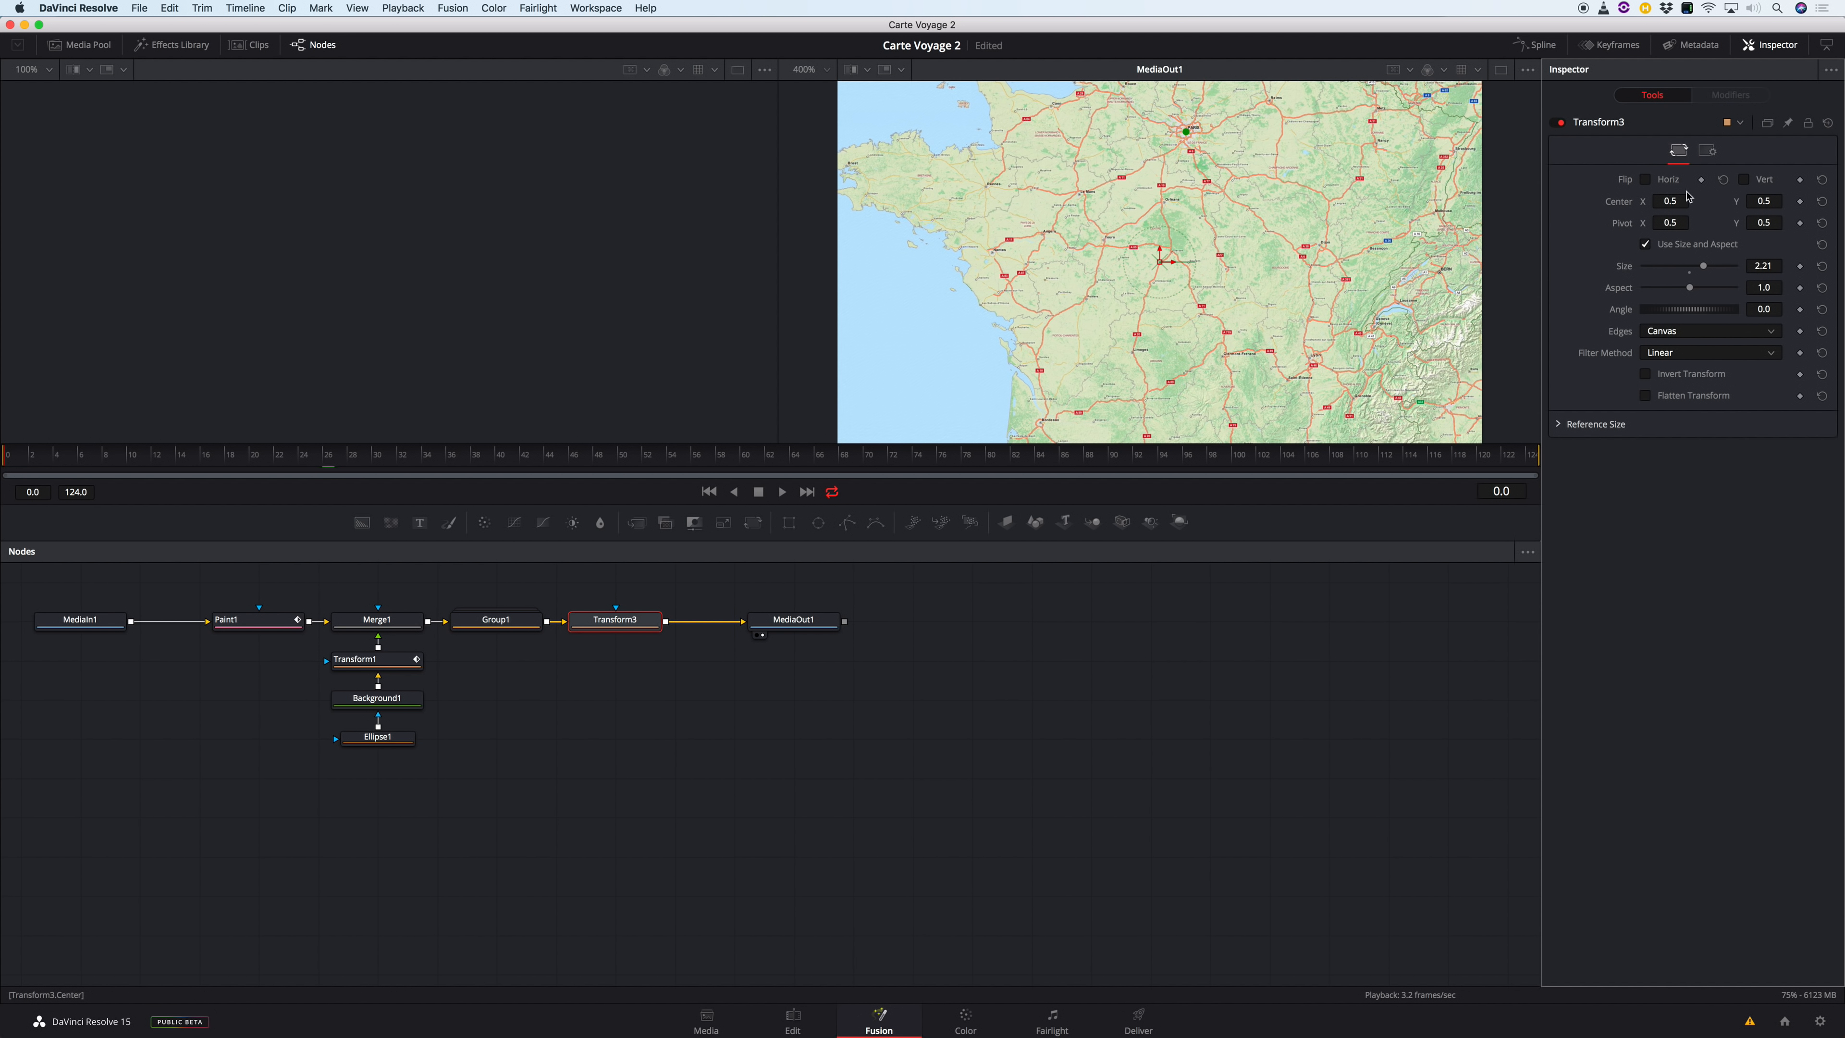
pyautogui.click(1799, 266)
pyautogui.moveTo(80, 456); pyautogui.dragTo(236, 460)
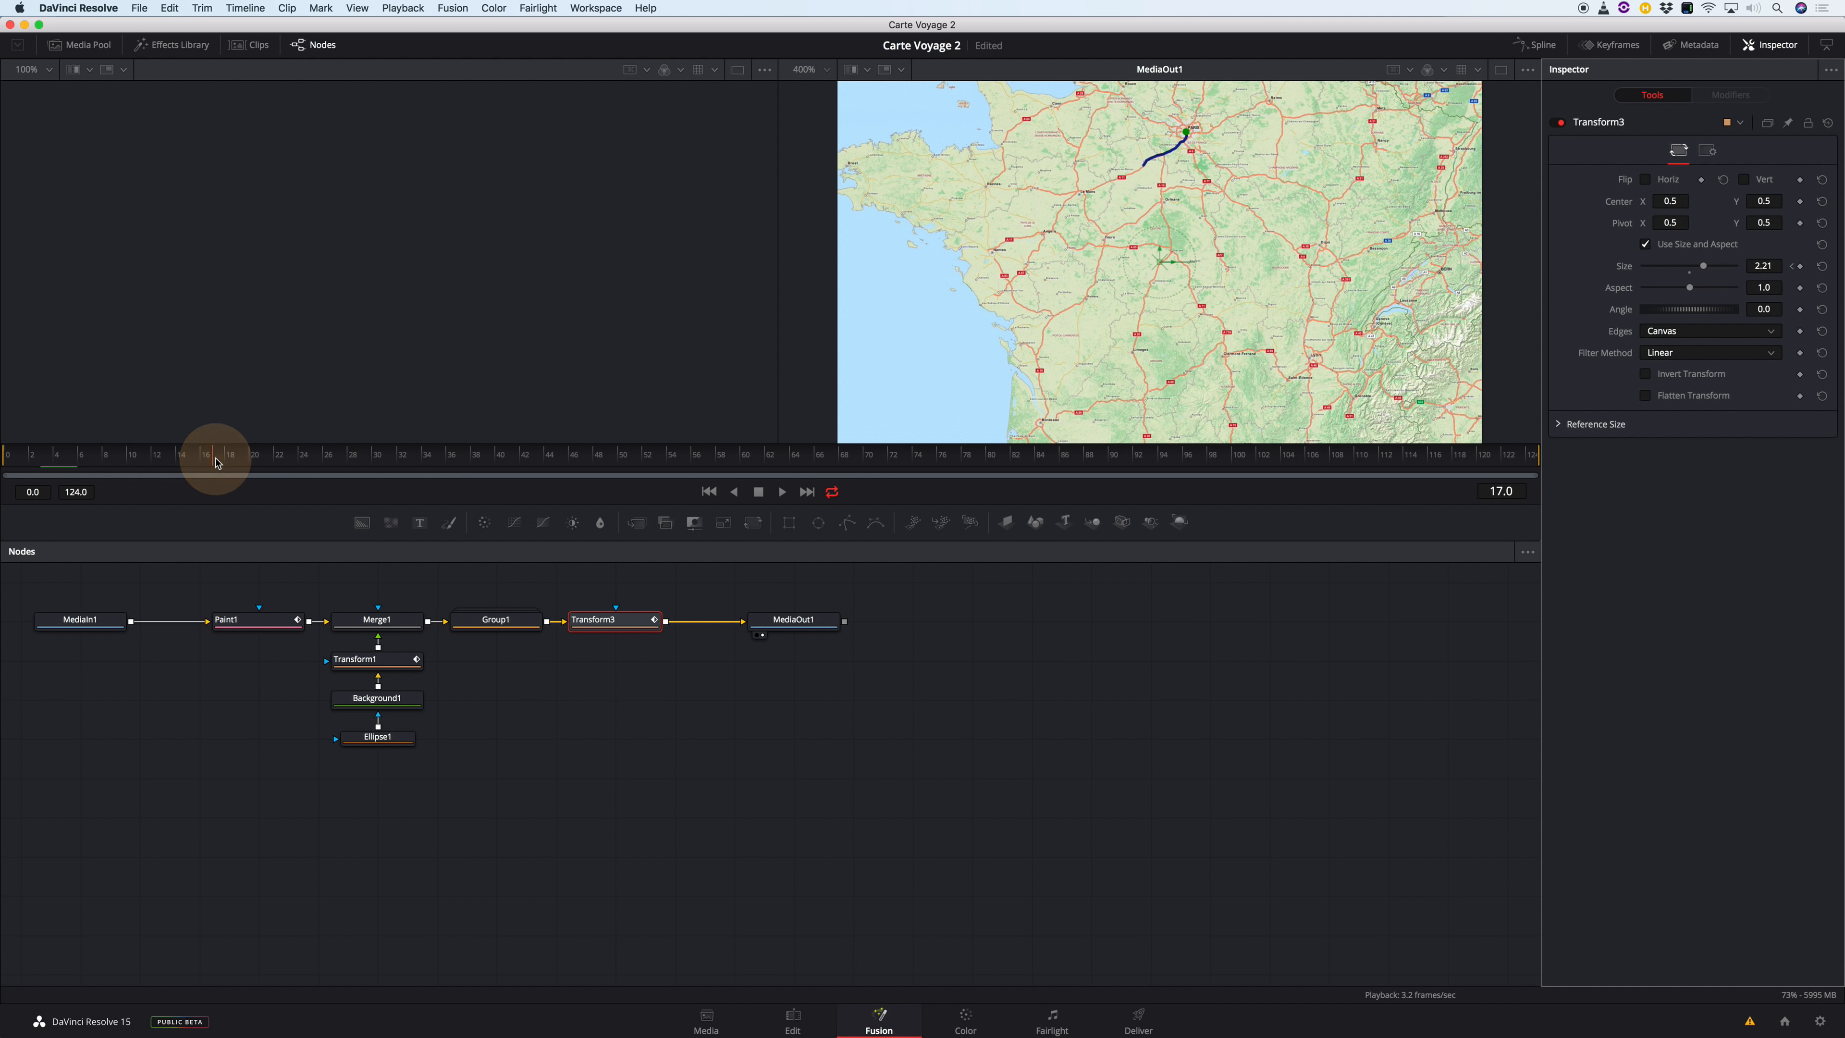